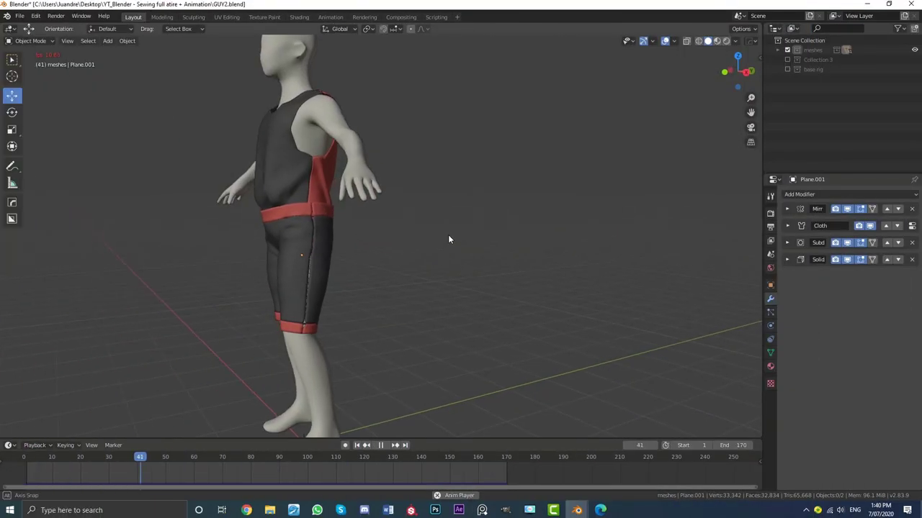
Step: Pause the cloth simulation and inspect the red-trimmed tank top and shorts from several angles
key(space)
middle_drag(430, 223, 461, 227)
scroll(461, 227, up, 2)
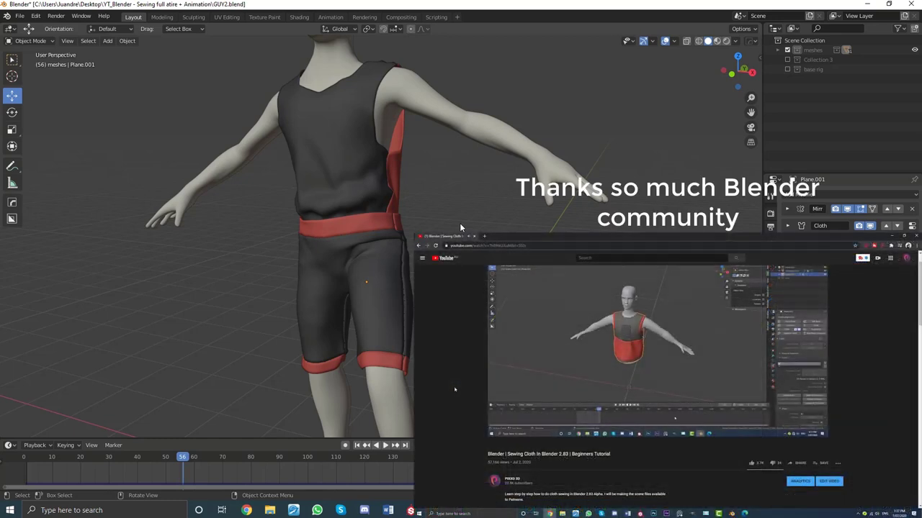
middle_drag(441, 229, 400, 247)
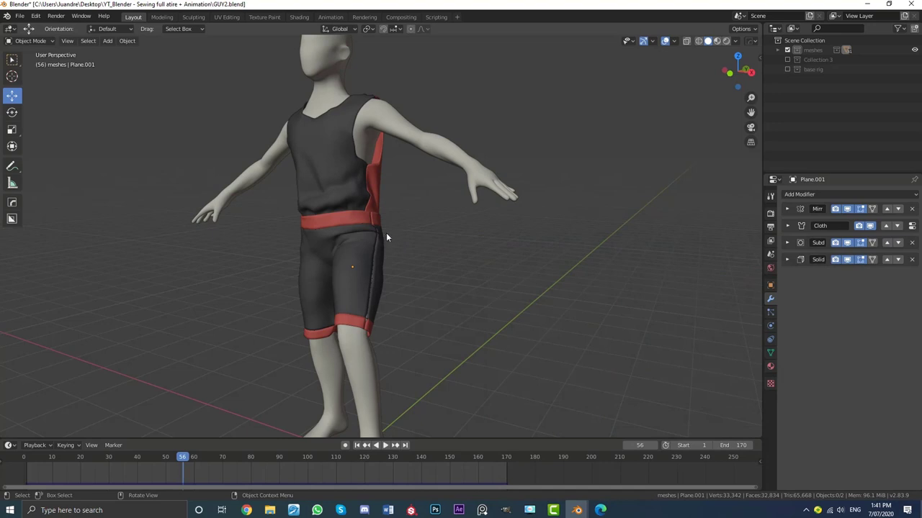
middle_drag(542, 316, 509, 311)
Step: Replay the outfit's sewing simulation from frame 1, stop it once the clothes are sewn, and view the full figure
key(shift+Left)
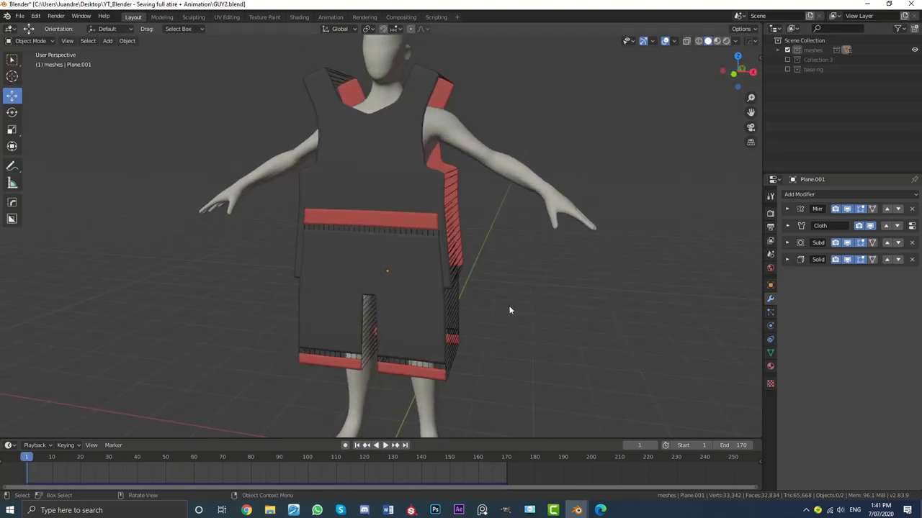
key(space)
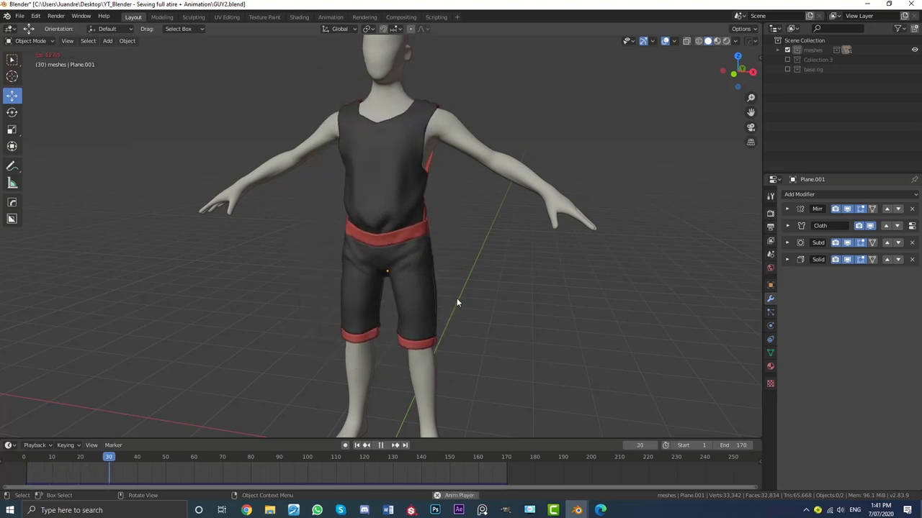
key(space)
scroll(422, 255, down, 3)
Step: Disable the outfit's Subdivision modifier in the viewport and play the cloth animation
click(409, 248)
click(847, 242)
middle_drag(634, 261, 523, 276)
key(space)
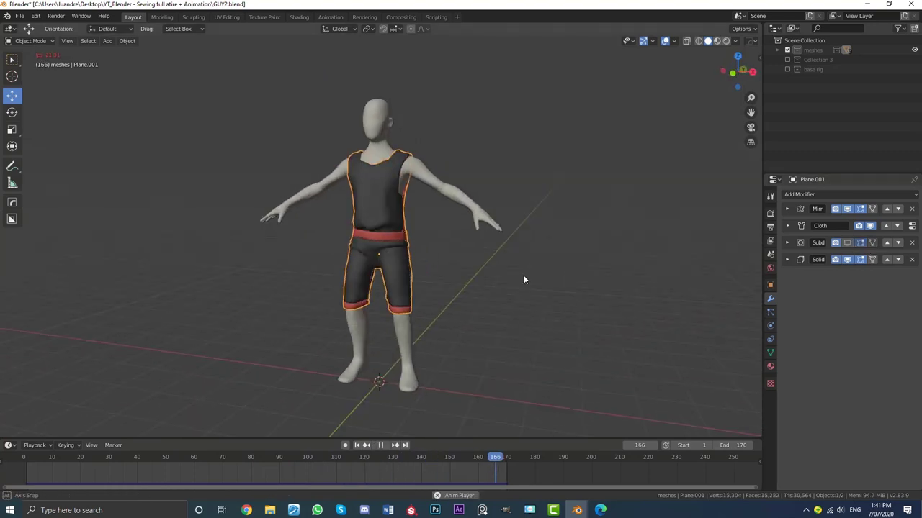
scroll(524, 276, up, 2)
Step: Switch to the guy.blend project and play the blue and black outfit's cloth simulation
mouse_move(577, 509)
click(576, 461)
scroll(468, 198, down, 5)
key(space)
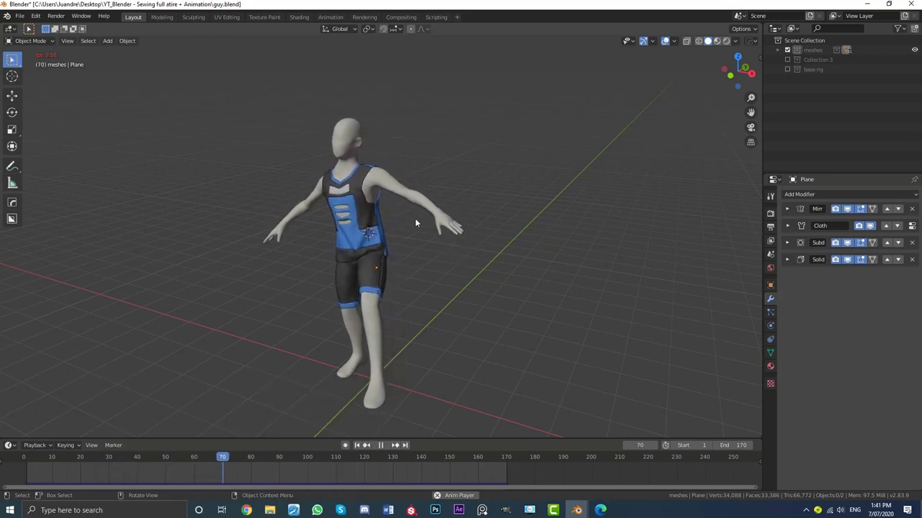
key(space)
Step: Switch to the 5.blend project, examine the unsewn shirt and pants panels around the body, and play the simulation
mouse_move(577, 513)
click(466, 468)
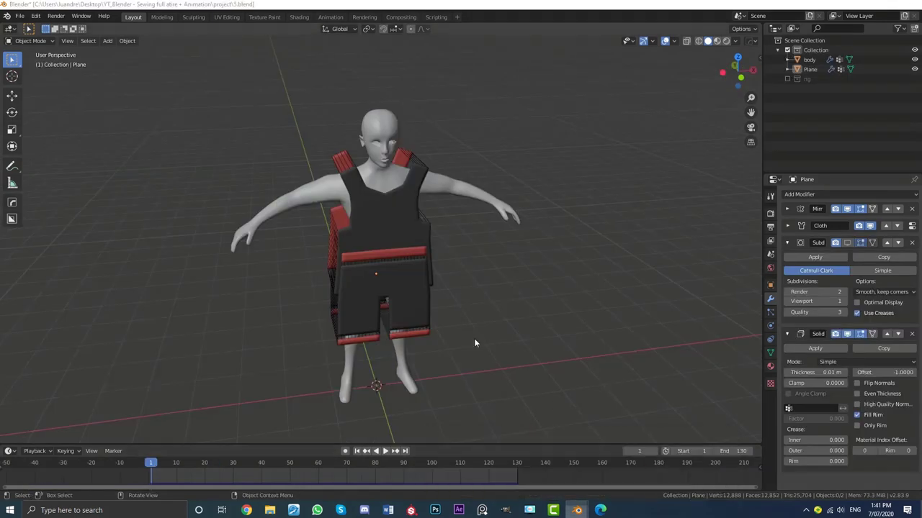
scroll(482, 150, up, 5)
scroll(374, 120, down, 5)
middle_drag(374, 120, 379, 141)
scroll(388, 141, up, 5)
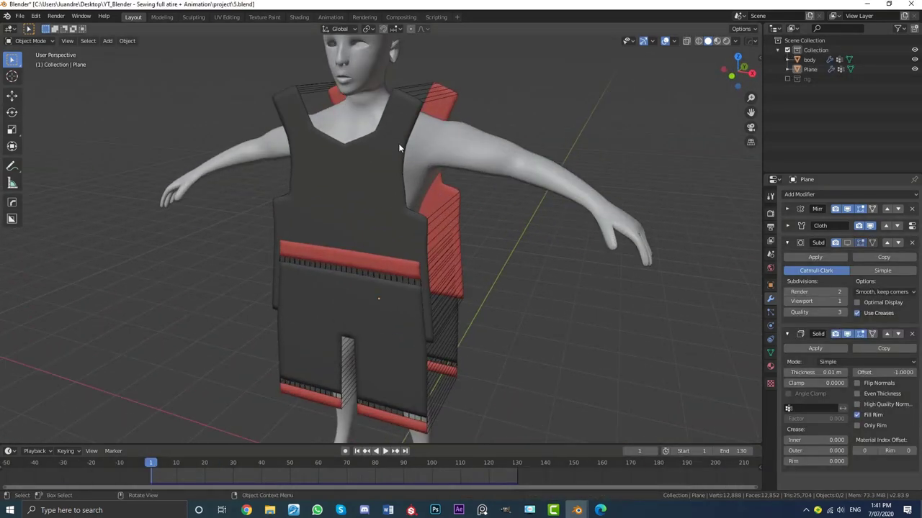
scroll(398, 148, down, 5)
middle_drag(410, 144, 405, 169)
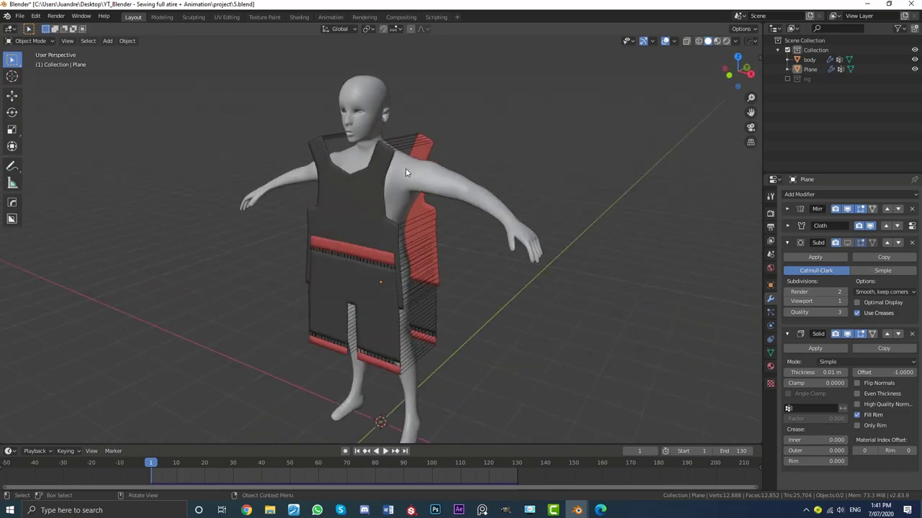
key(space)
middle_drag(459, 228, 434, 265)
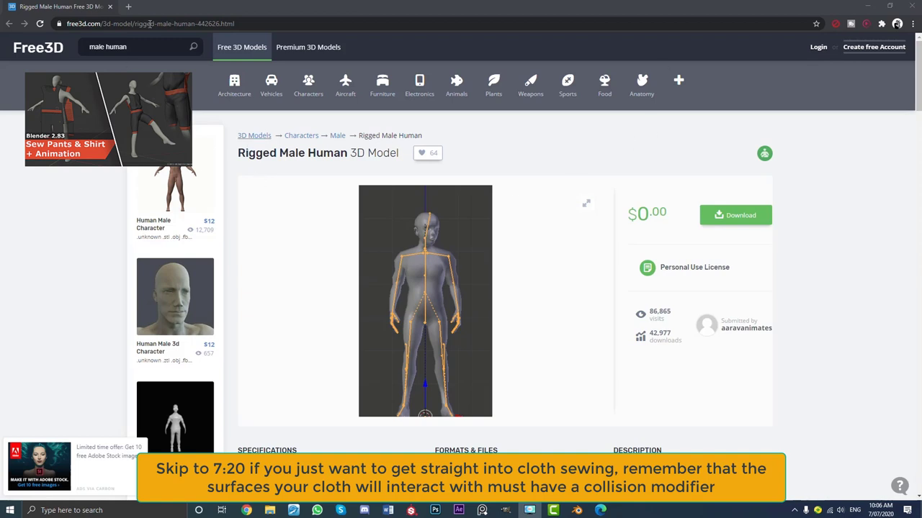
Step: Download 65-lowpolyboy.zip from the Rigged Male Human page on Free3D
scroll(411, 166, down, 1)
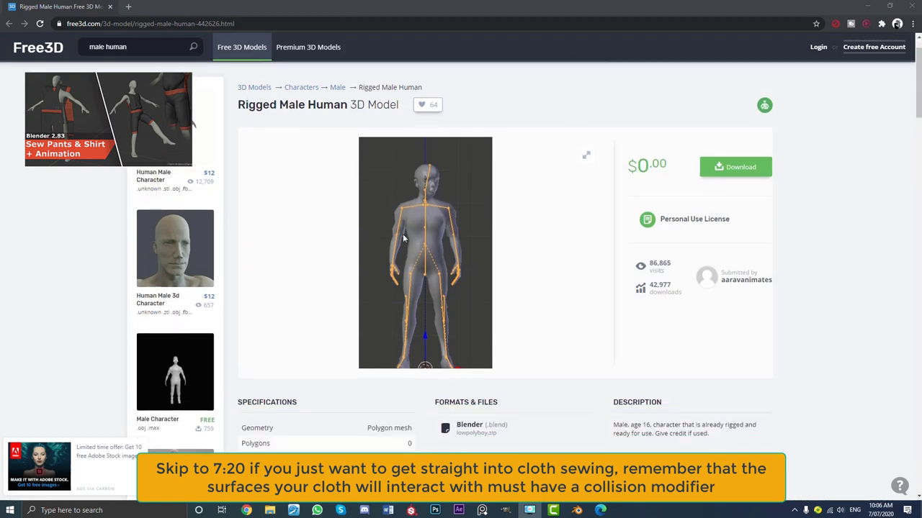
scroll(343, 237, up, 1)
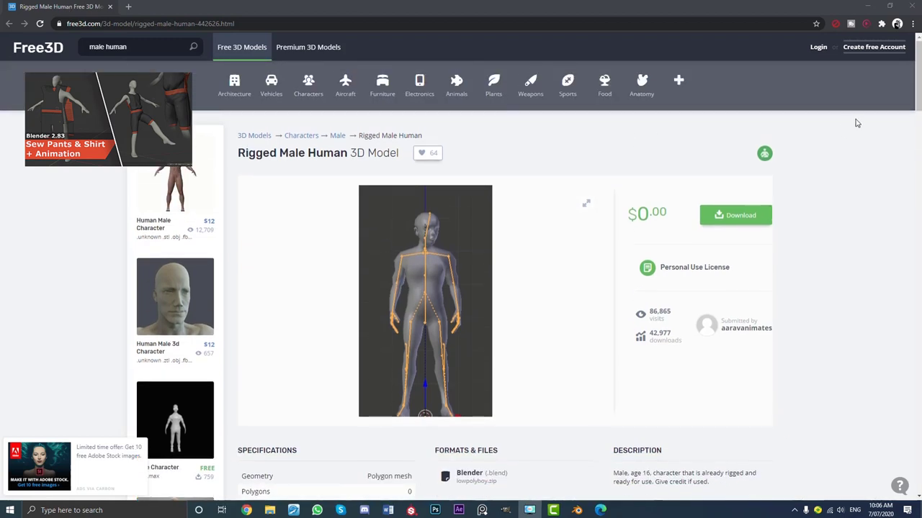
click(749, 218)
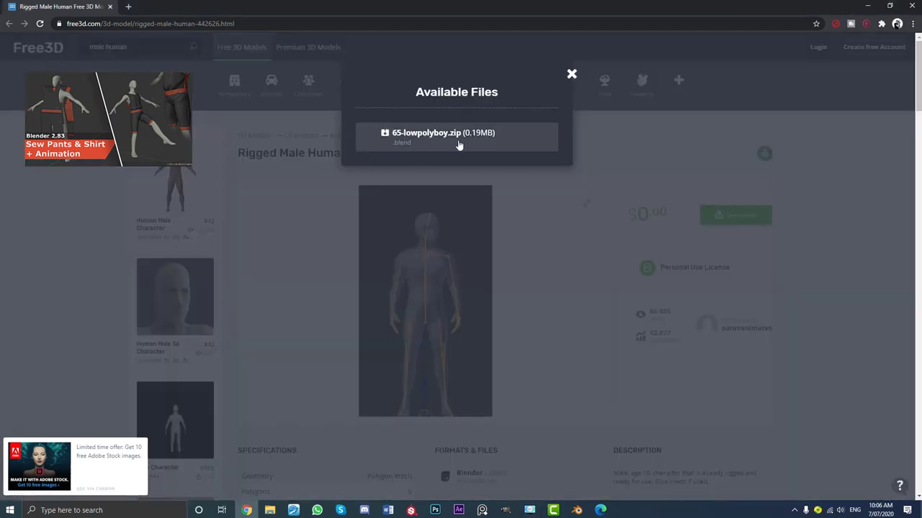
click(470, 142)
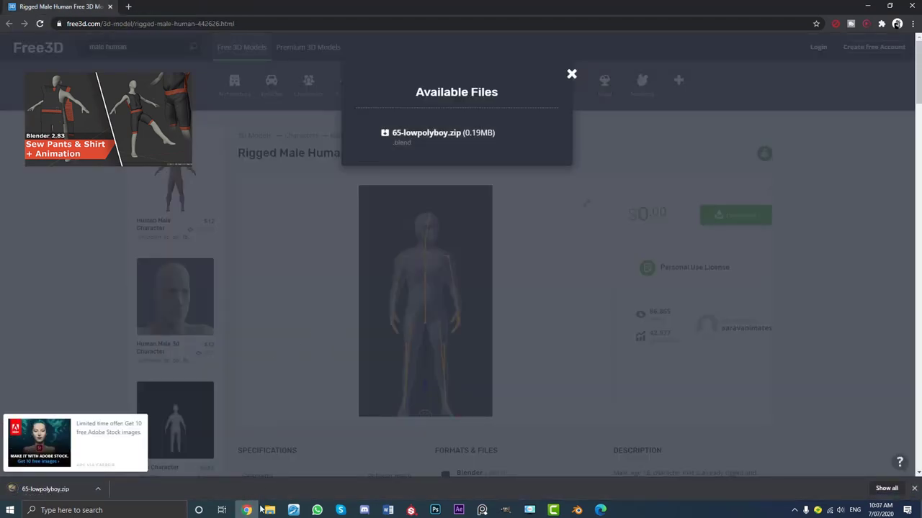
Step: Extract the 65-lowpolyboy archive directly into the Downloads folder with 7-Zip
click(267, 504)
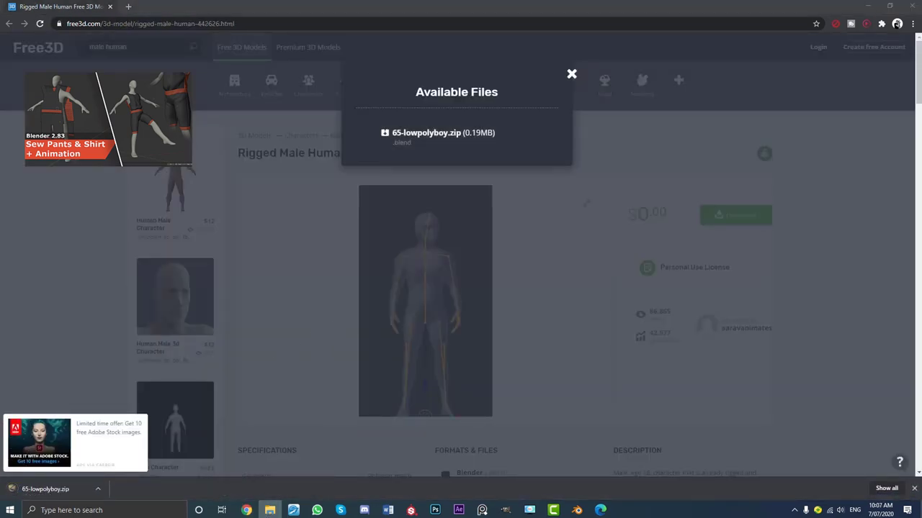
click(291, 221)
right_click(294, 220)
mouse_move(344, 262)
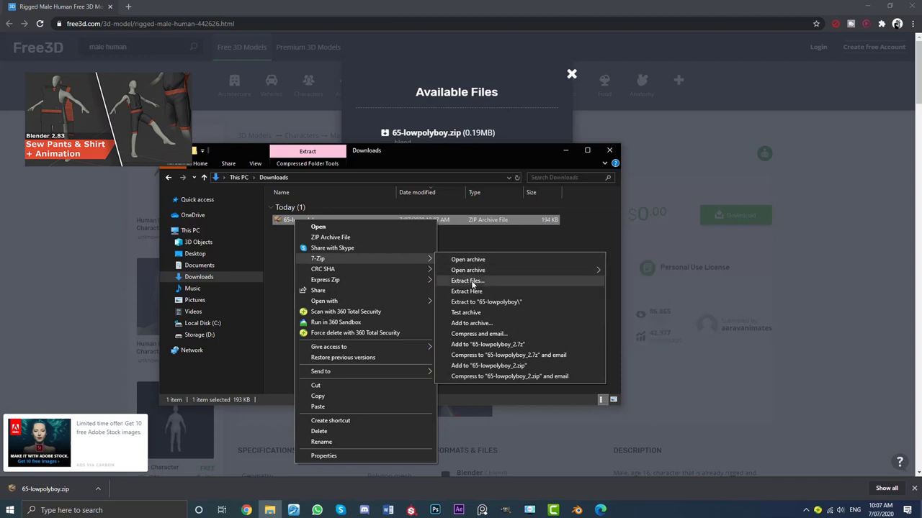
click(477, 291)
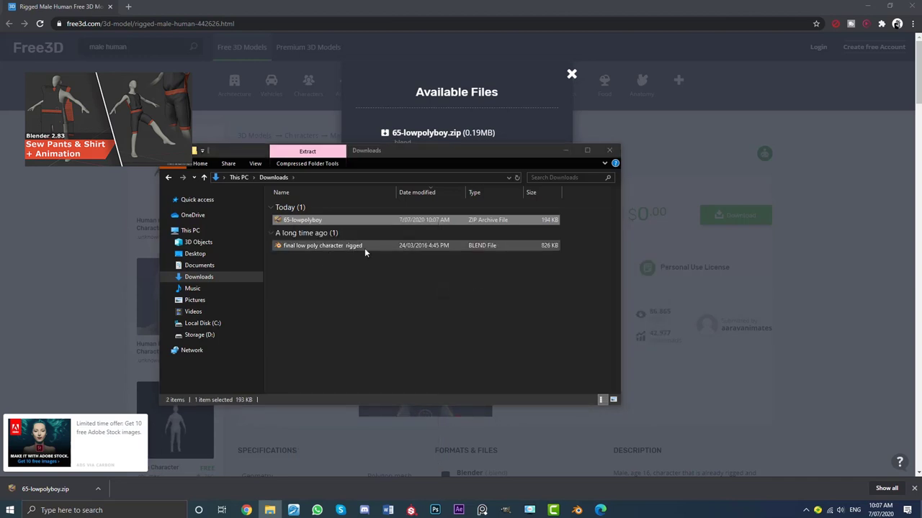
Step: Place the extracted "final low poly character rigged" blend file on the desktop and minimize the Explorer and browser windows
drag(344, 246, 2, 268)
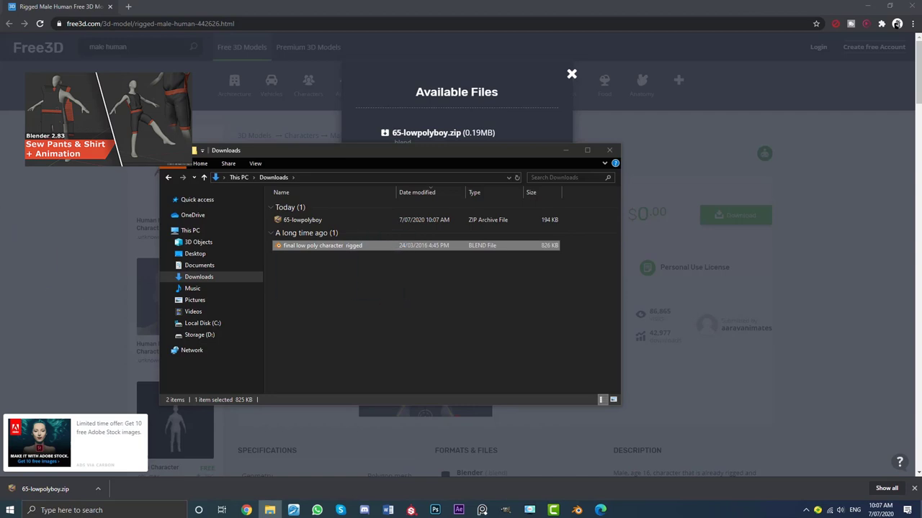
click(566, 154)
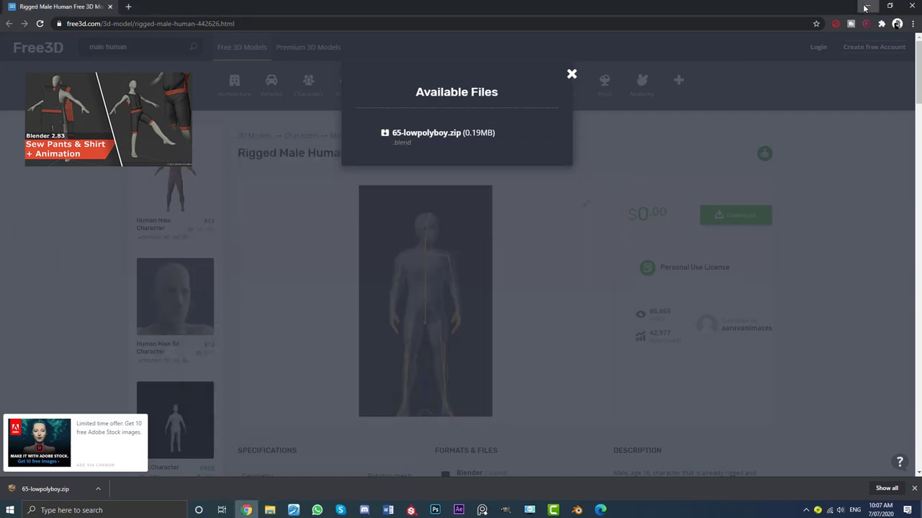
click(869, 6)
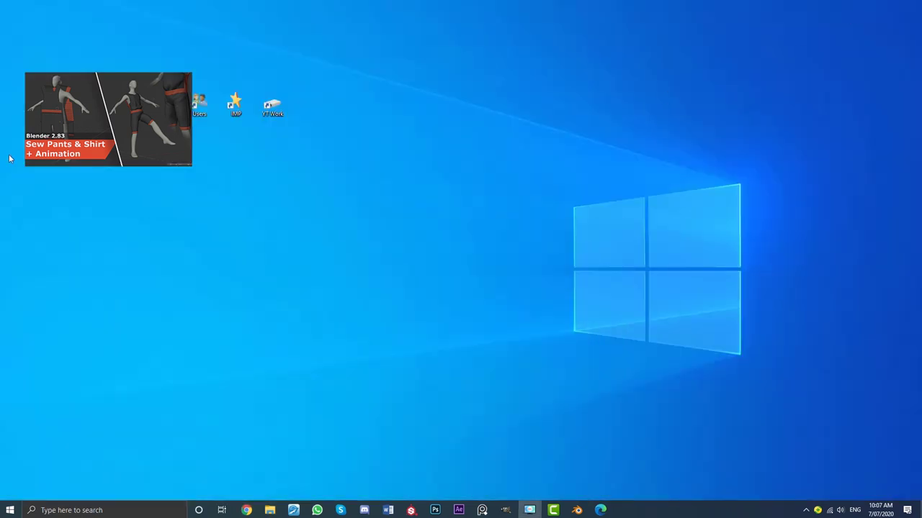
Step: Delete the default camera, cube and light from the new Blender scene
click(371, 152)
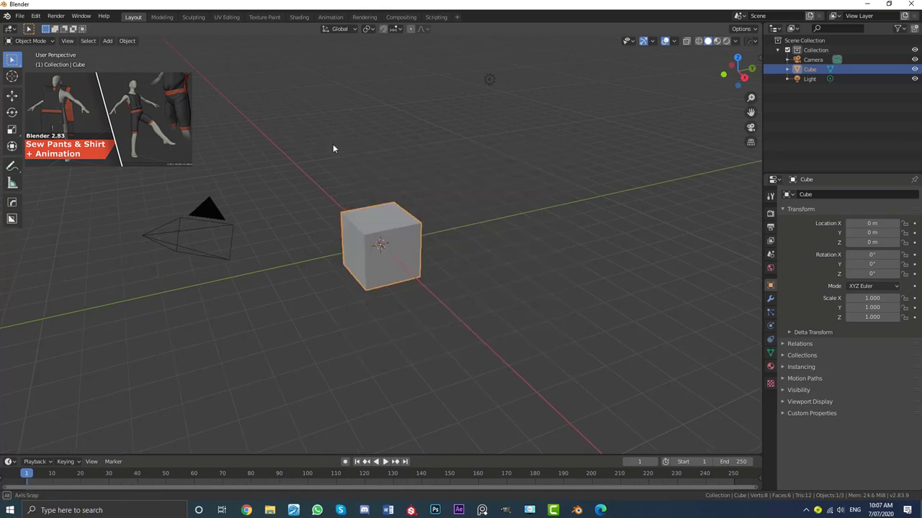
key(a)
key(x)
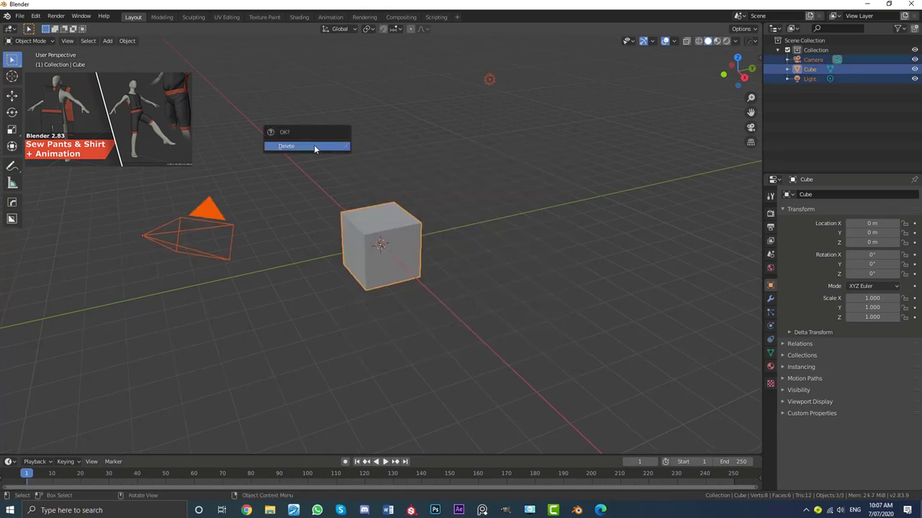
click(297, 146)
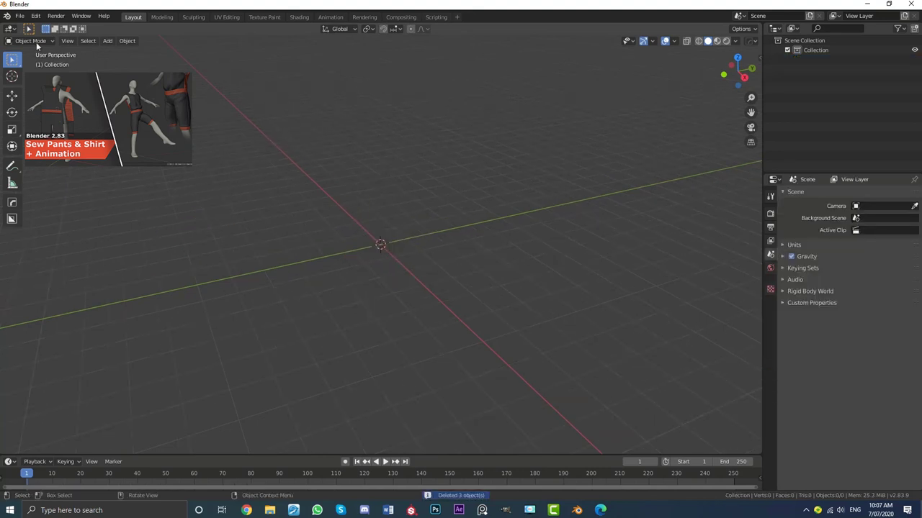
Step: Append all objects from the desktop file "final low poly character rigged.blend" into the scene
click(19, 16)
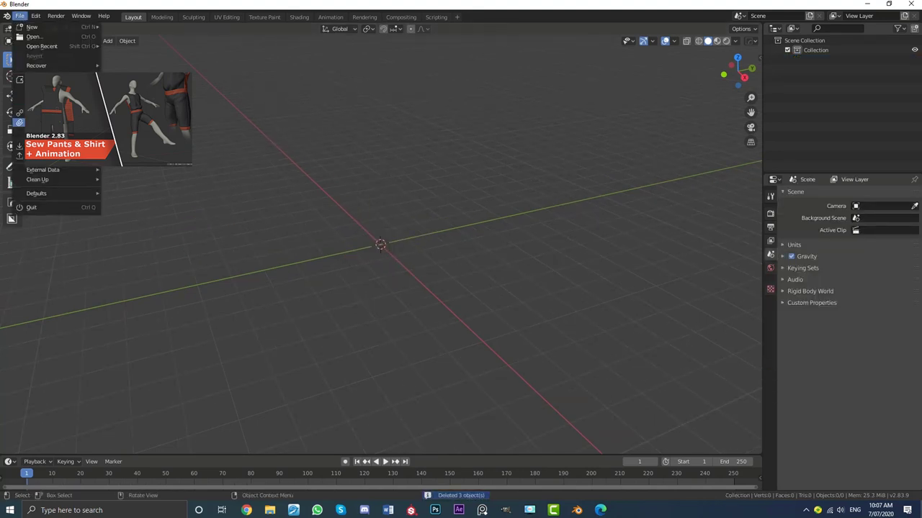
click(43, 123)
click(246, 216)
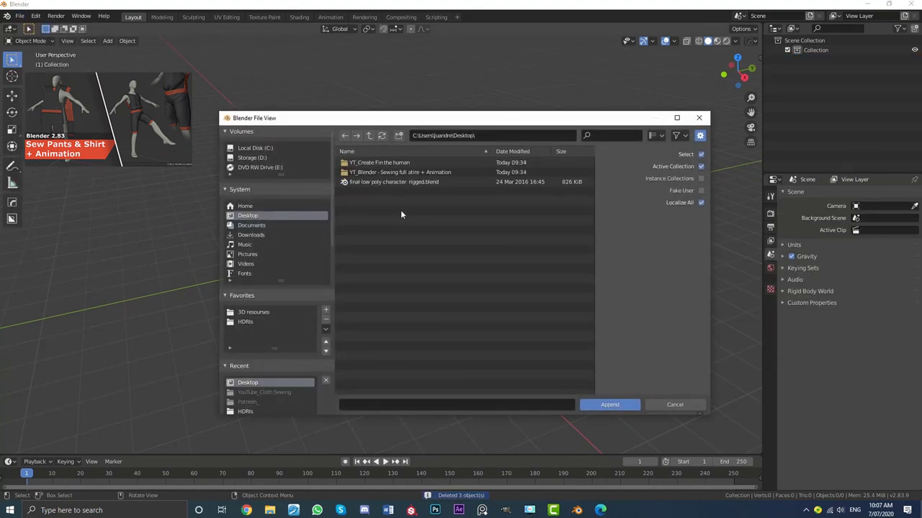
double_click(374, 181)
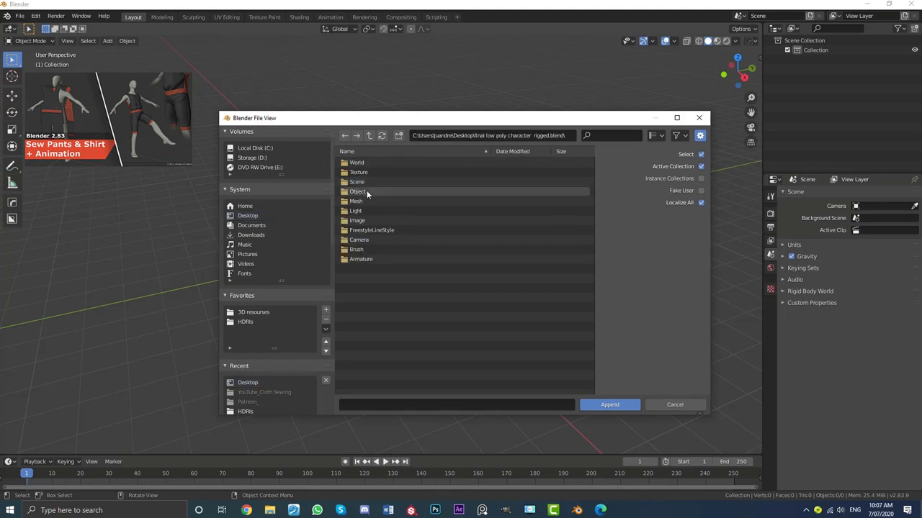
double_click(367, 190)
drag(394, 303, 354, 154)
click(609, 404)
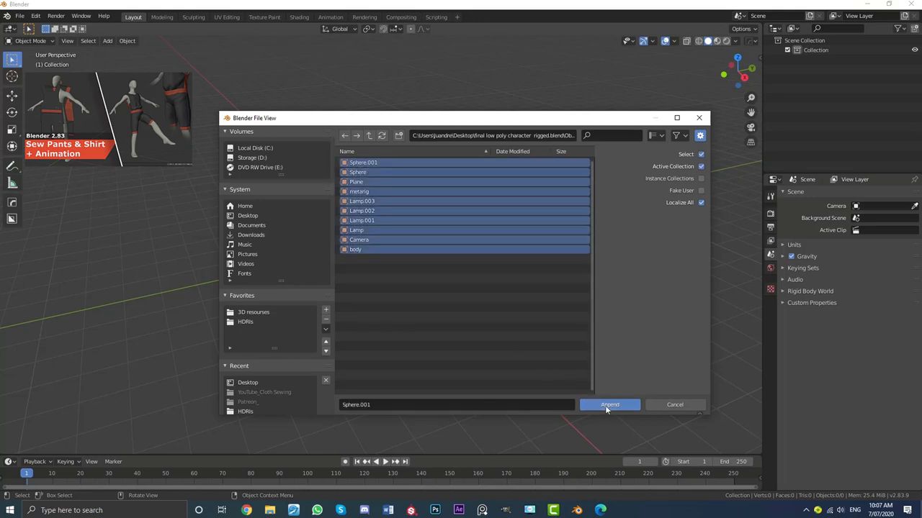
Step: Select the body and its metarig, invert the selection, and delete all the other appended objects
middle_drag(421, 238, 469, 191)
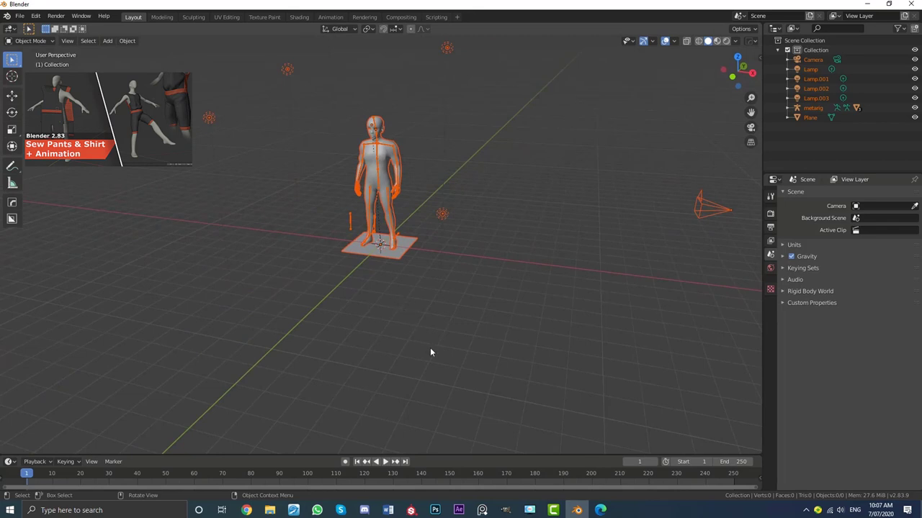
mouse_move(576, 512)
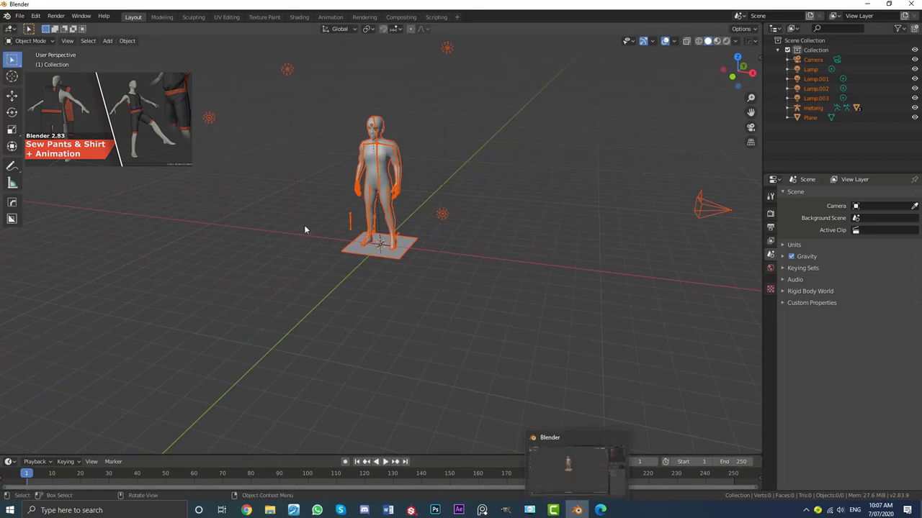
middle_drag(480, 147, 443, 179)
middle_drag(537, 216, 463, 220)
middle_drag(338, 169, 373, 166)
click(364, 176)
scroll(381, 169, up, 5)
scroll(373, 166, up, 3)
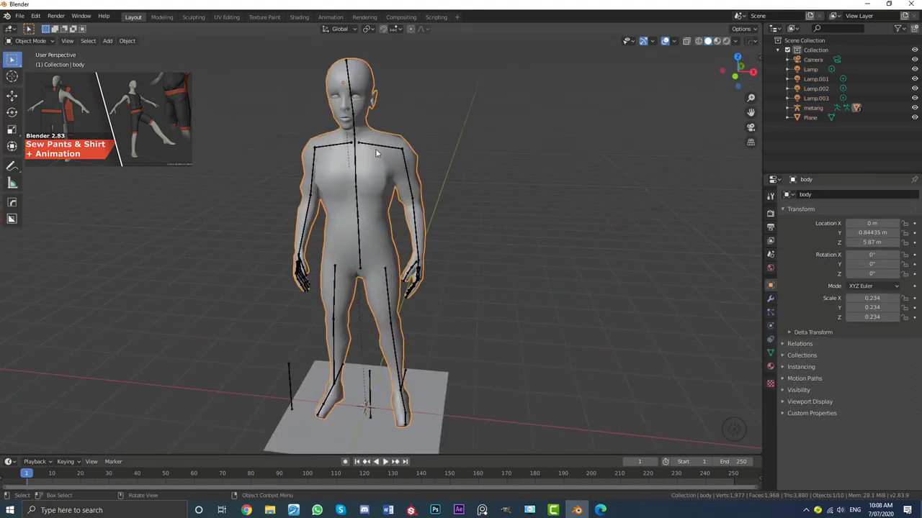
shift+click(368, 146)
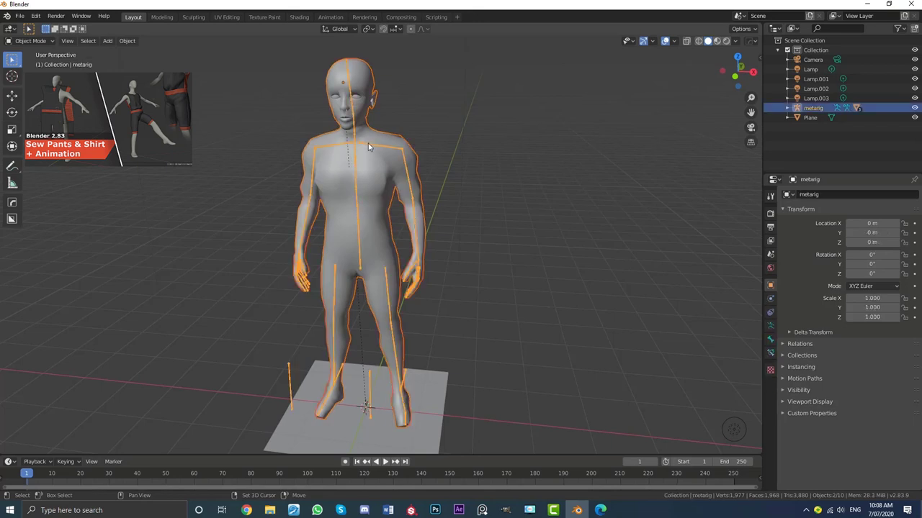
middle_drag(351, 239, 382, 180)
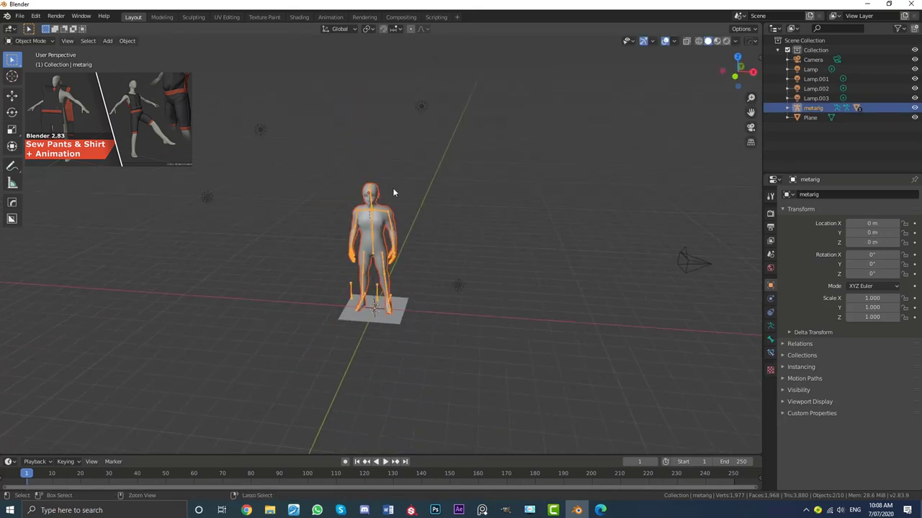
key(ctrl+i)
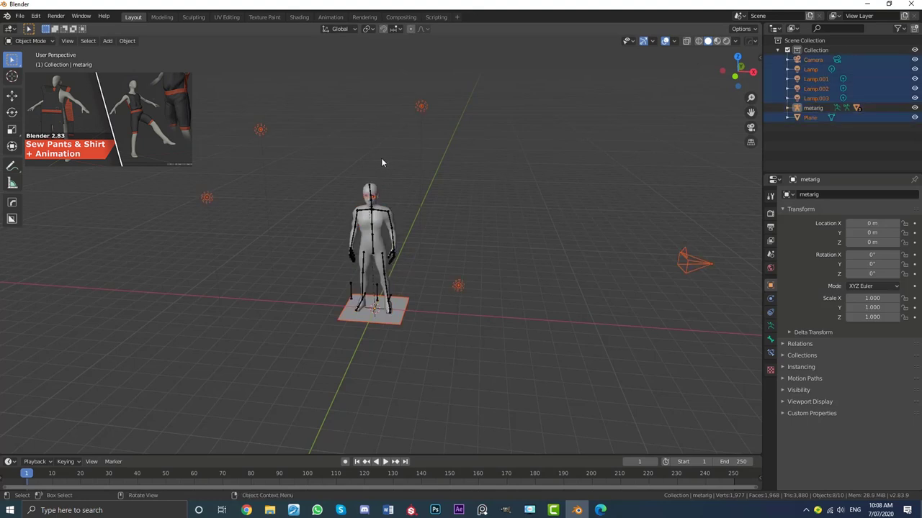
key(x)
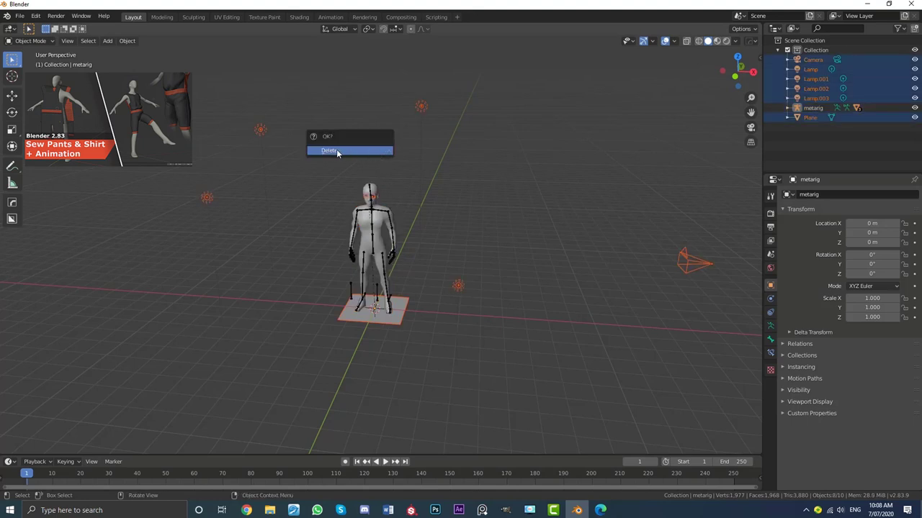
click(336, 151)
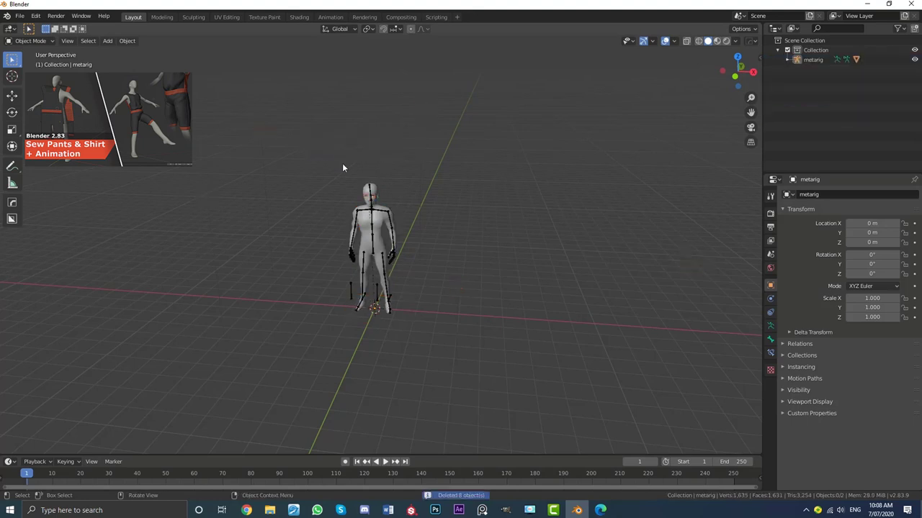
Step: Select the metarig and set the scene's end frame to 130
middle_drag(342, 163, 494, 269)
scroll(446, 245, up, 2)
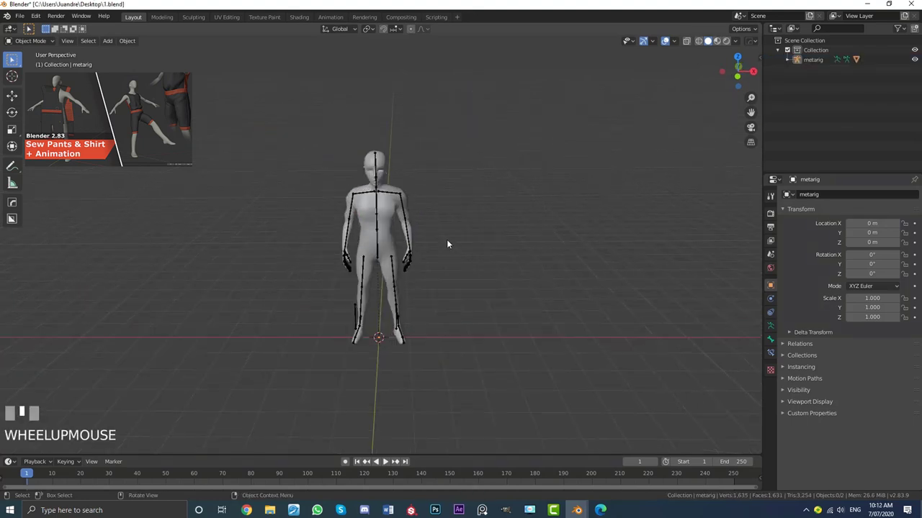
click(390, 193)
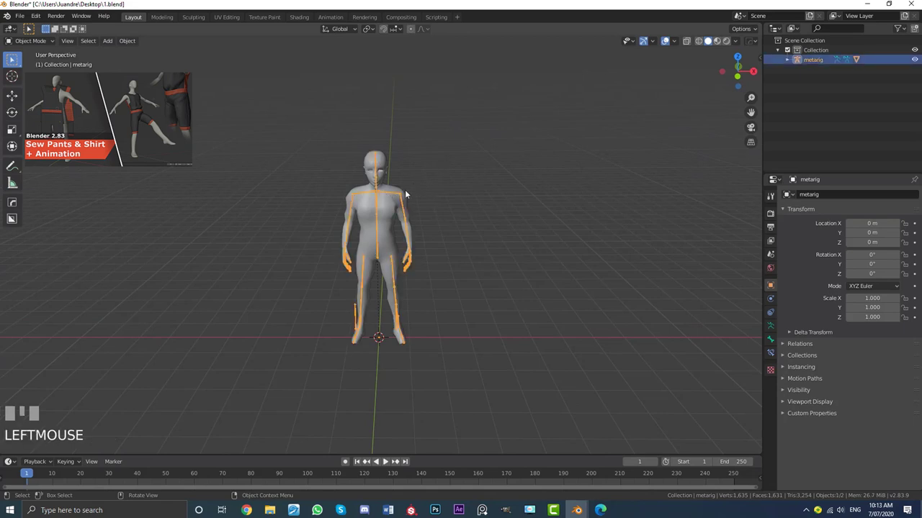
key(KP_1)
scroll(396, 195, up, 2)
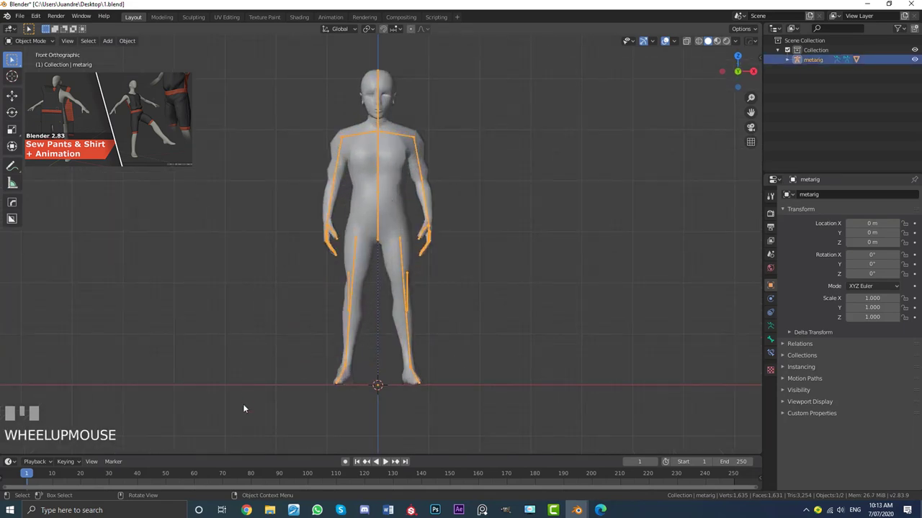
click(739, 461)
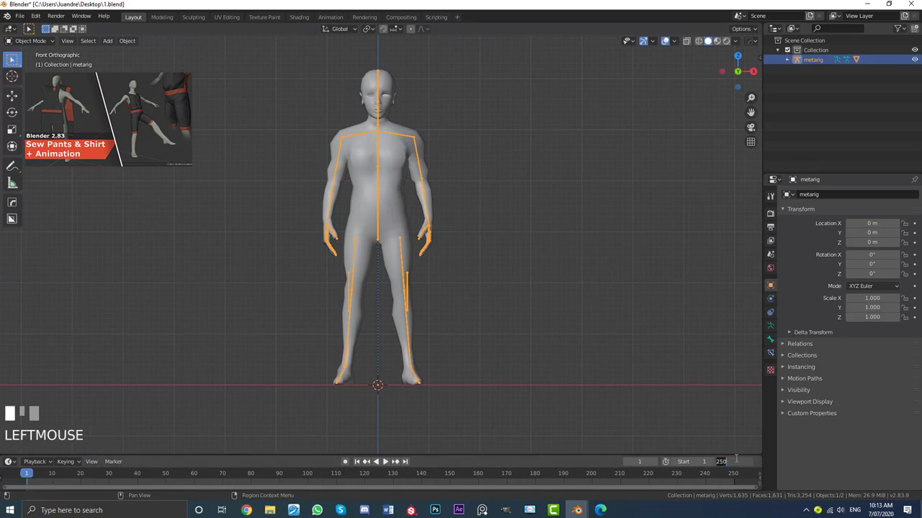
key(Return)
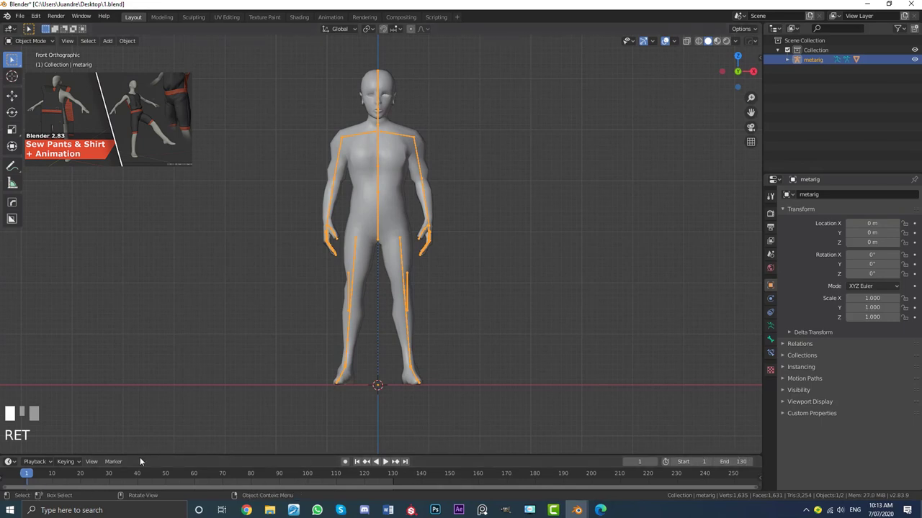
Step: Enlarge the timeline area and briefly play the animation
drag(141, 455, 146, 391)
key(space)
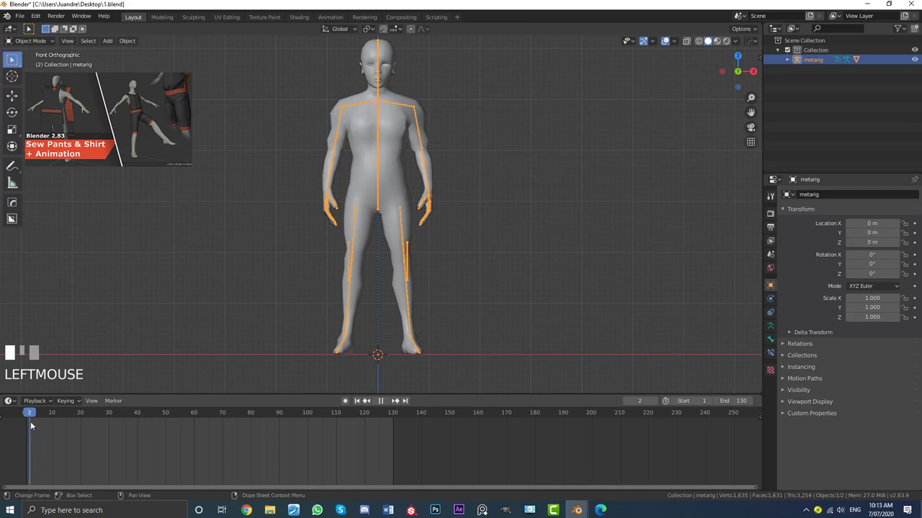
key(space)
scroll(393, 136, up, 2)
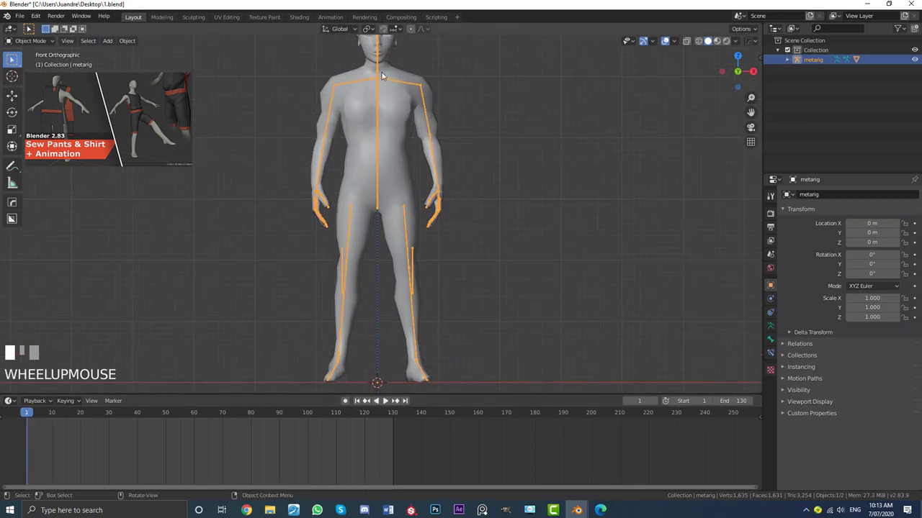
Step: Switch the metarig to Pose Mode and rotate the left upper arm bone outward until the arm is raised nearly horizontal
click(30, 41)
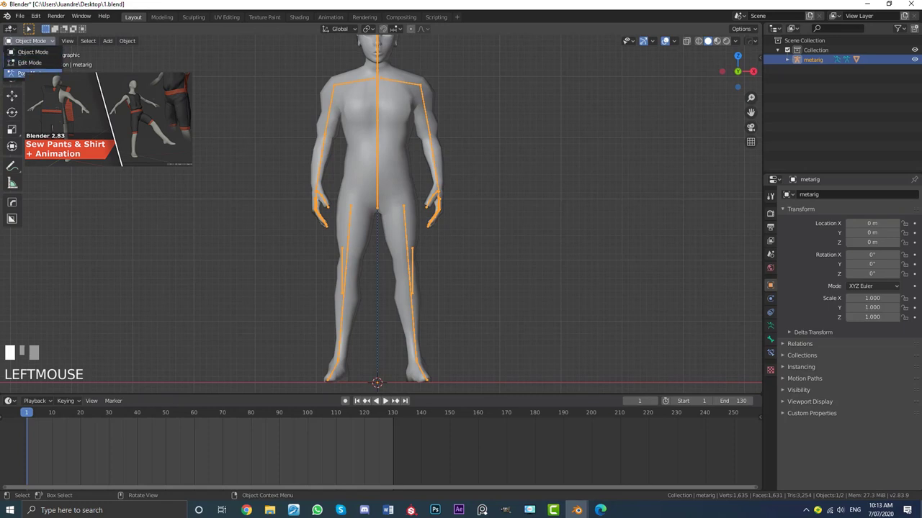
click(29, 74)
scroll(391, 144, down, 3)
shift+middle_drag(392, 140, 392, 155)
scroll(393, 160, up, 3)
shift+middle_drag(403, 239, 411, 243)
scroll(411, 242, up, 2)
click(431, 135)
shift+middle_drag(431, 137, 406, 180)
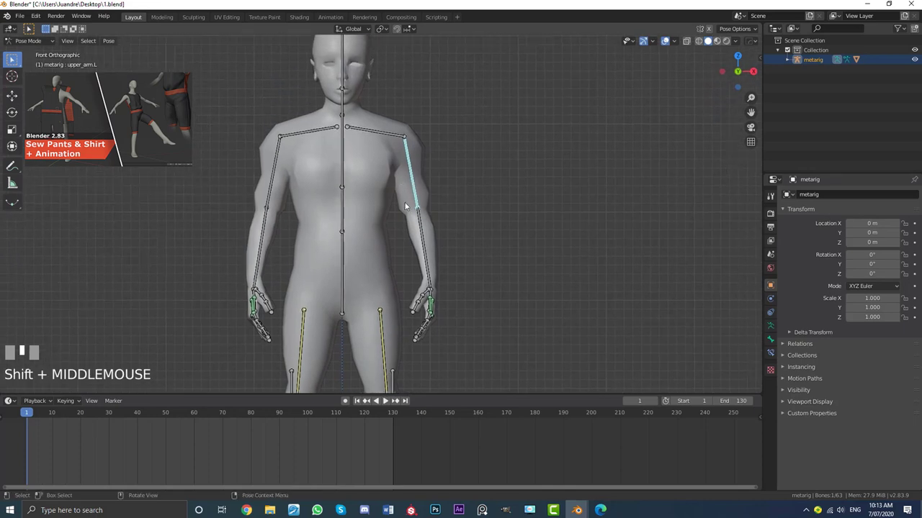
key(r)
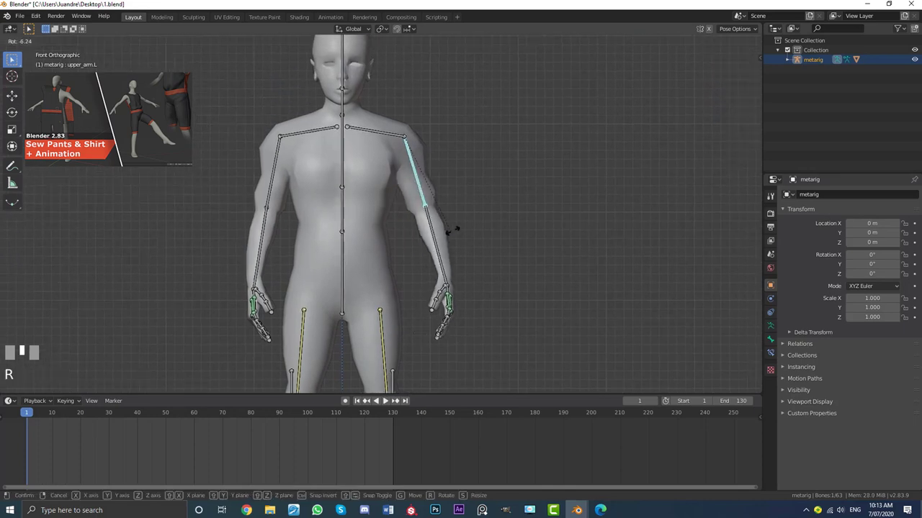
click(501, 151)
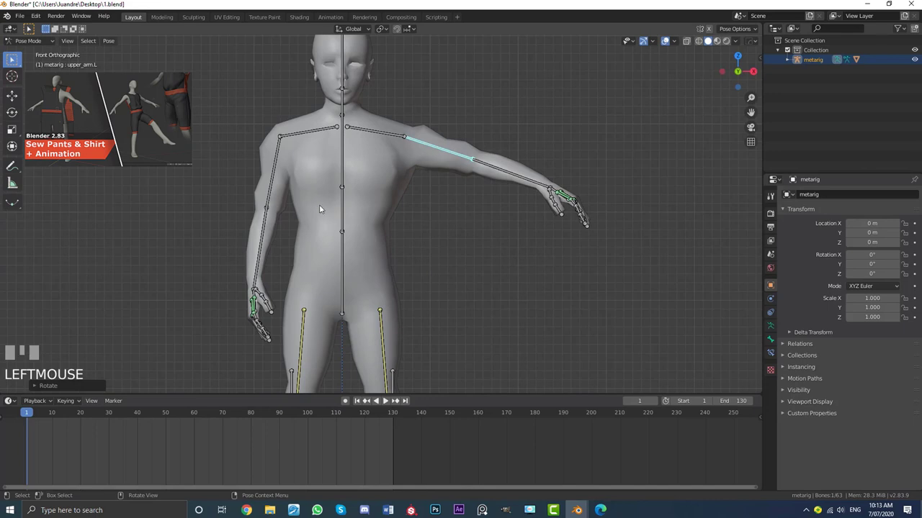
Step: Rotate the right upper arm bone outward about 61 degrees to mirror the raised left arm
click(274, 170)
key(r)
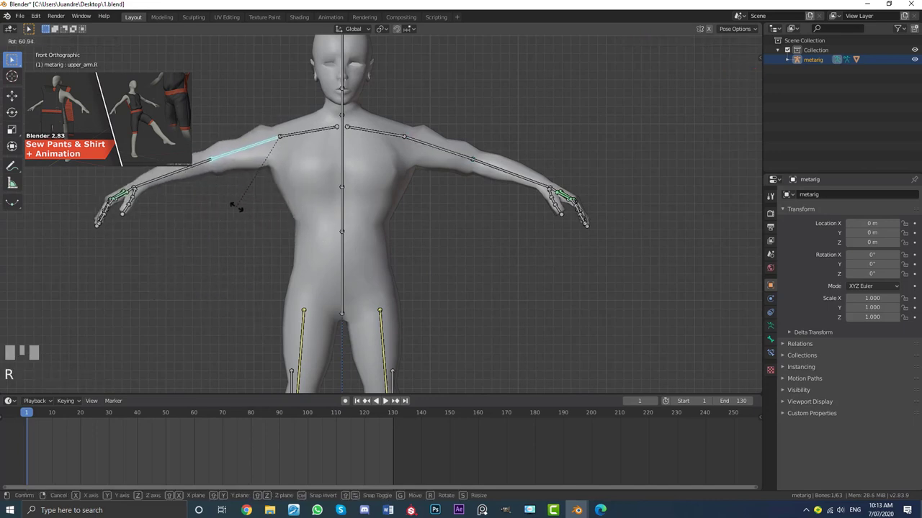
click(242, 209)
scroll(347, 294, down, 3)
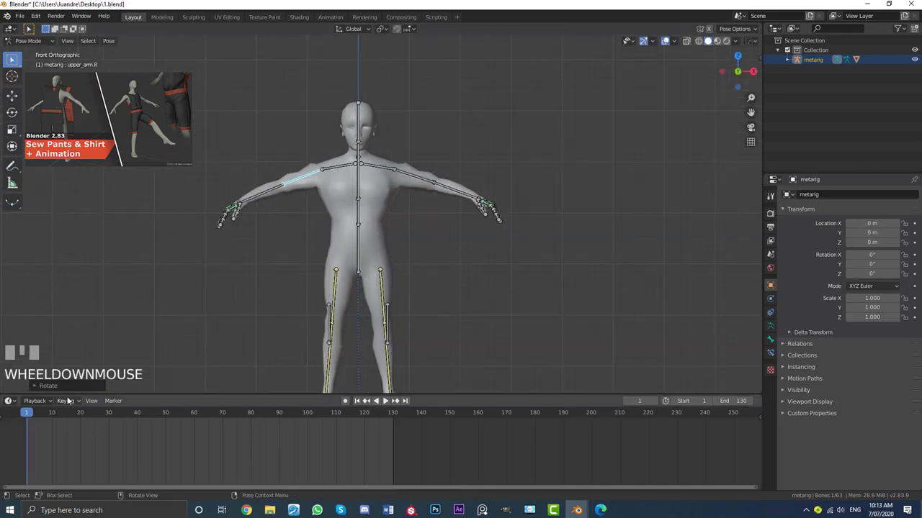
Step: Select all bones of the metarig and insert a LocRot keyframe at frame 1
mouse_move(348, 272)
shift+middle_down()
mouse_move(351, 244)
mouse_move(350, 286)
shift+middle_up()
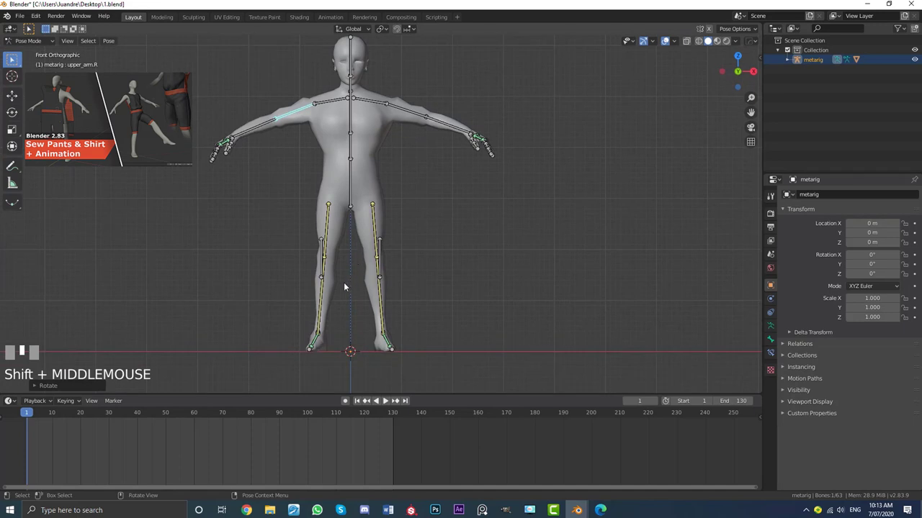
key(a)
scroll(362, 148, up, 1)
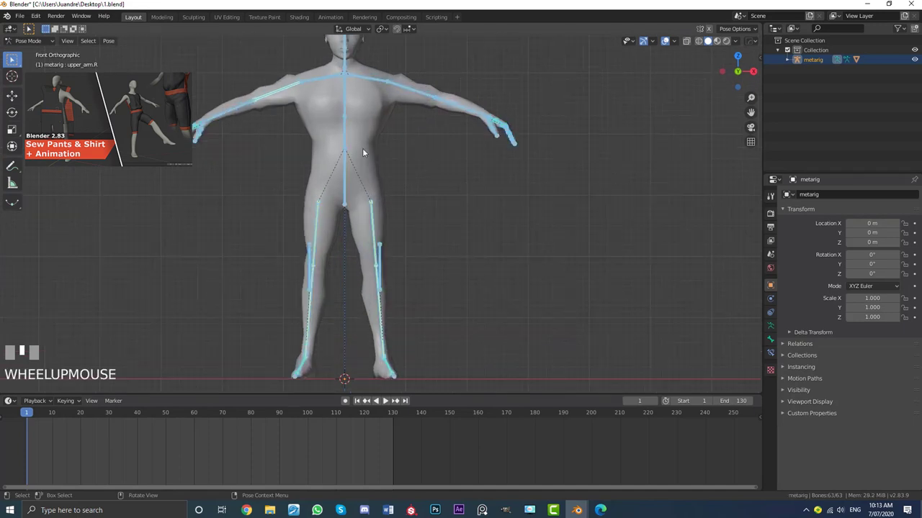
key(i)
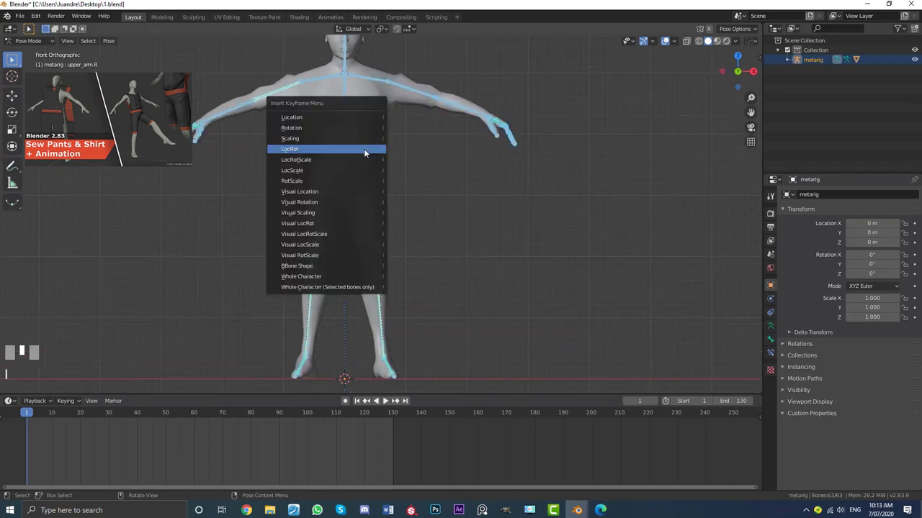
click(301, 150)
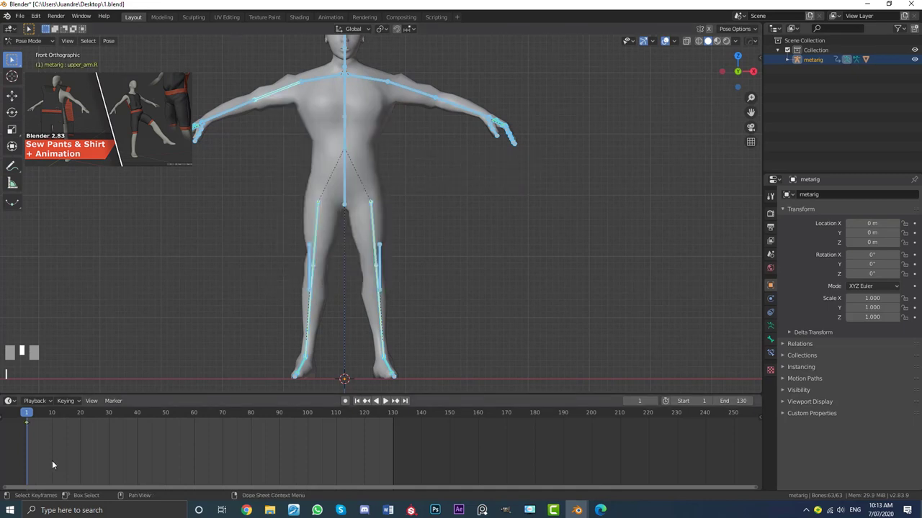
Step: Go to frame 30 and insert a second LocRot keyframe for all bones in the same pose
drag(28, 432, 109, 436)
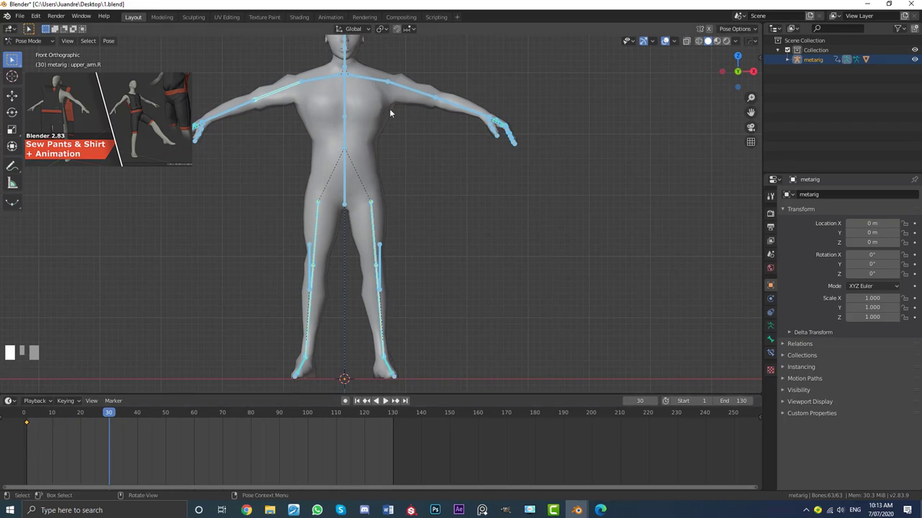
middle_drag(407, 101, 306, 139)
key(KP_1)
scroll(369, 169, down, 3)
scroll(363, 166, up, 2)
key(i)
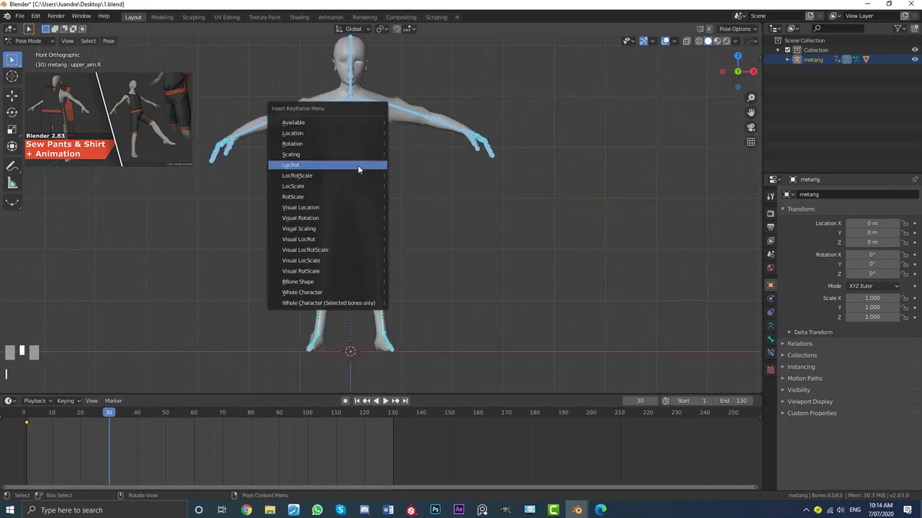
click(304, 164)
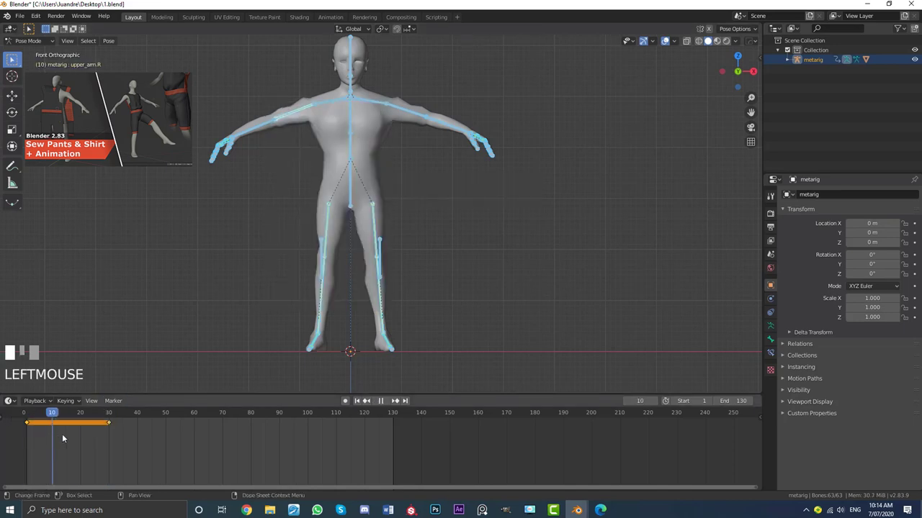
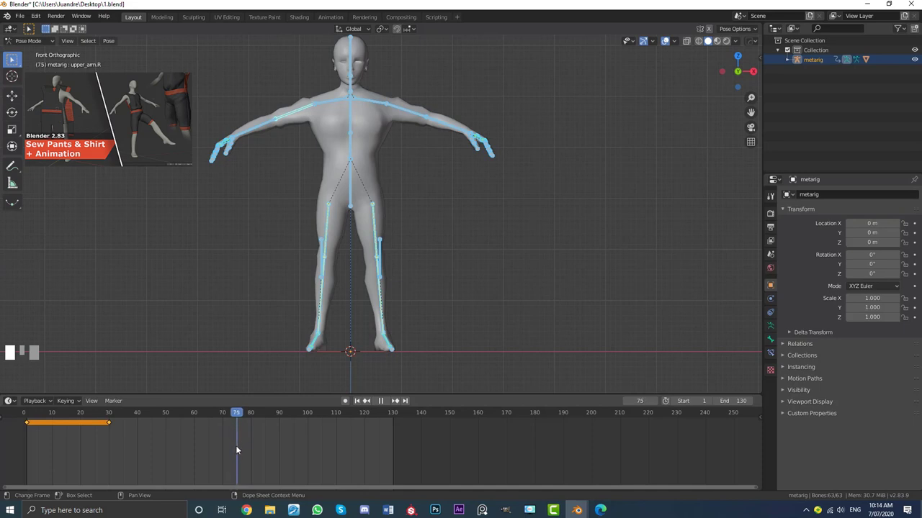
Step: At frame 75, move the left foot's control bone forward and up in side view to lift the leg
scroll(372, 137, down, 2)
scroll(398, 343, up, 2)
middle_drag(398, 344, 339, 330)
click(337, 332)
key(KP_3)
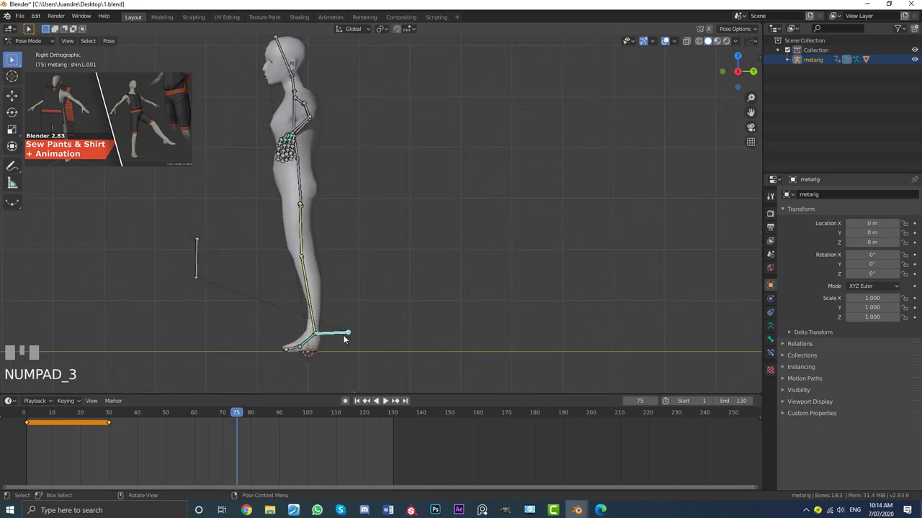
scroll(311, 316, up, 2)
scroll(321, 324, down, 2)
key(g)
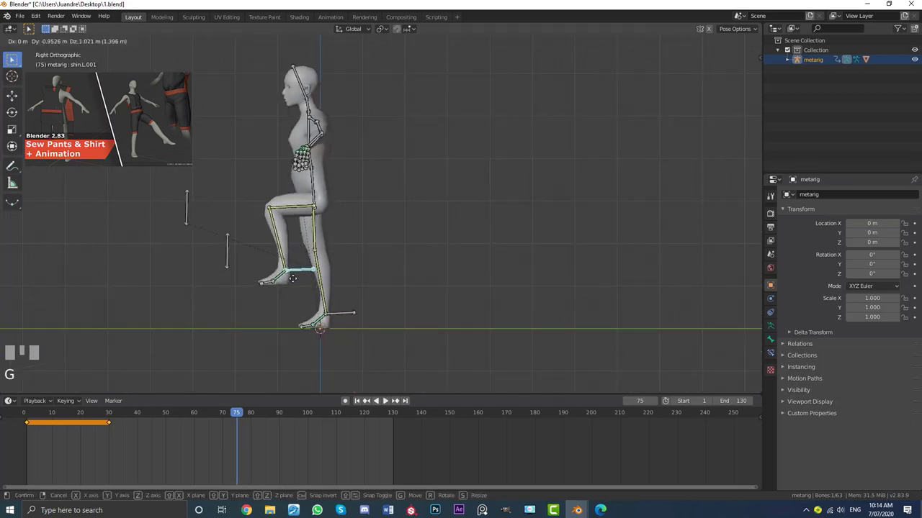
click(275, 287)
Step: Raise the left foot's control bone slightly more in side view
middle_drag(274, 288, 347, 323)
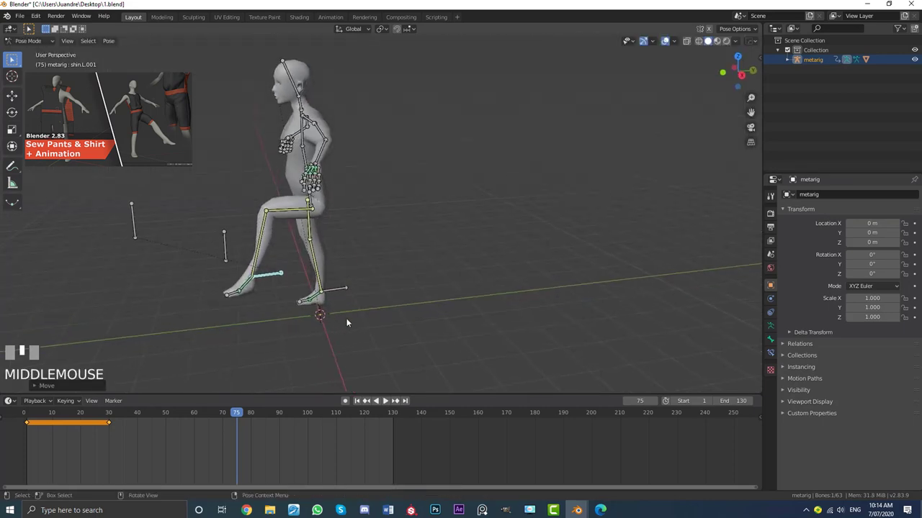
key(KP_3)
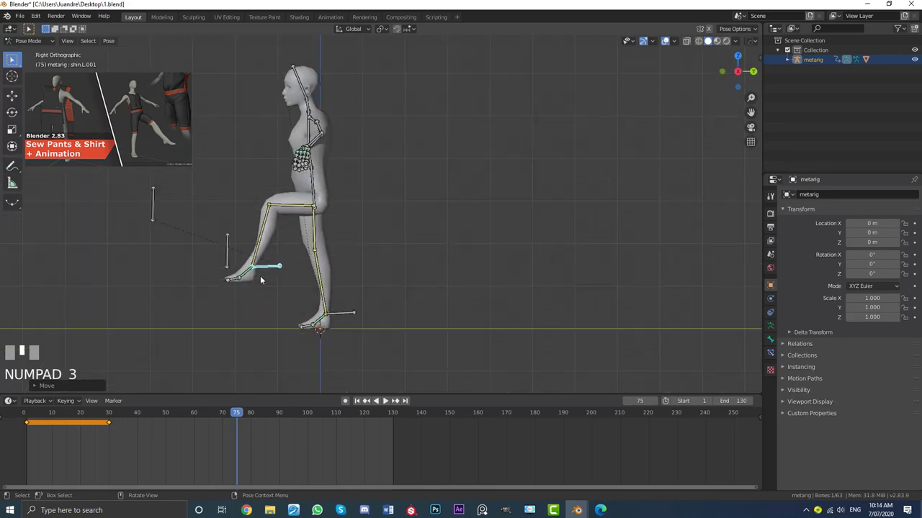
key(g)
click(265, 272)
Step: Move the hips bone sideways over the standing right leg and slightly down in front view
key(KP_1)
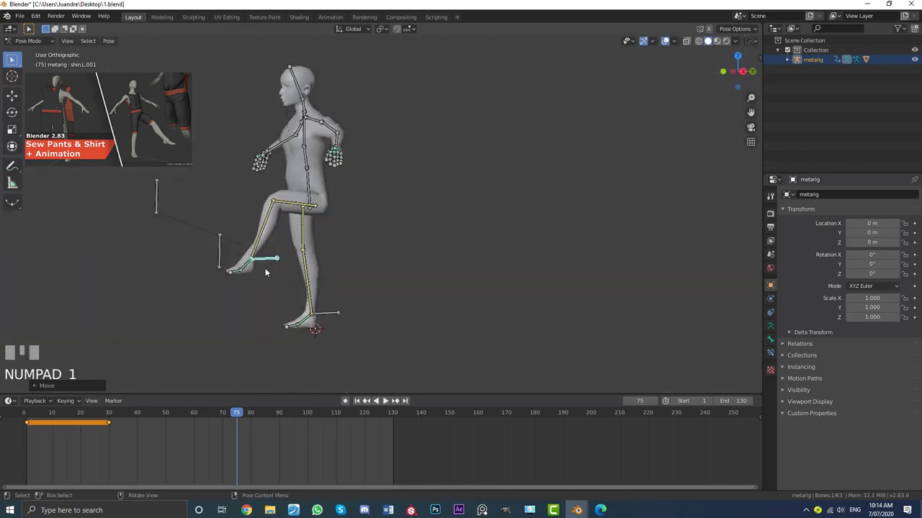
scroll(265, 272, up, 1)
click(350, 196)
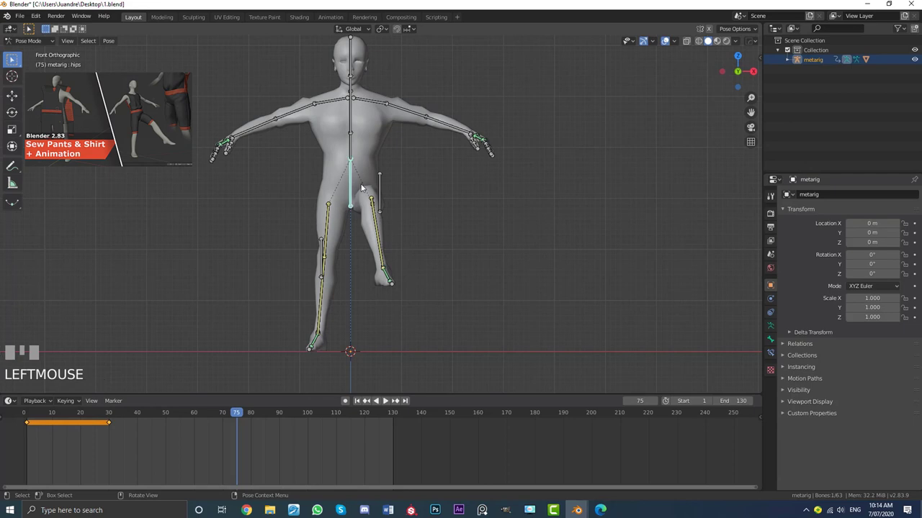
scroll(353, 193, up, 2)
key(g)
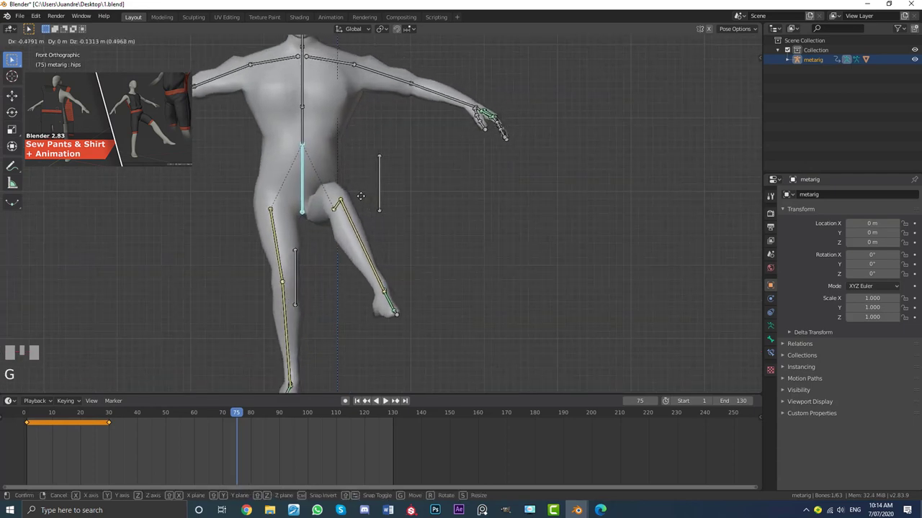
click(362, 194)
click(402, 308)
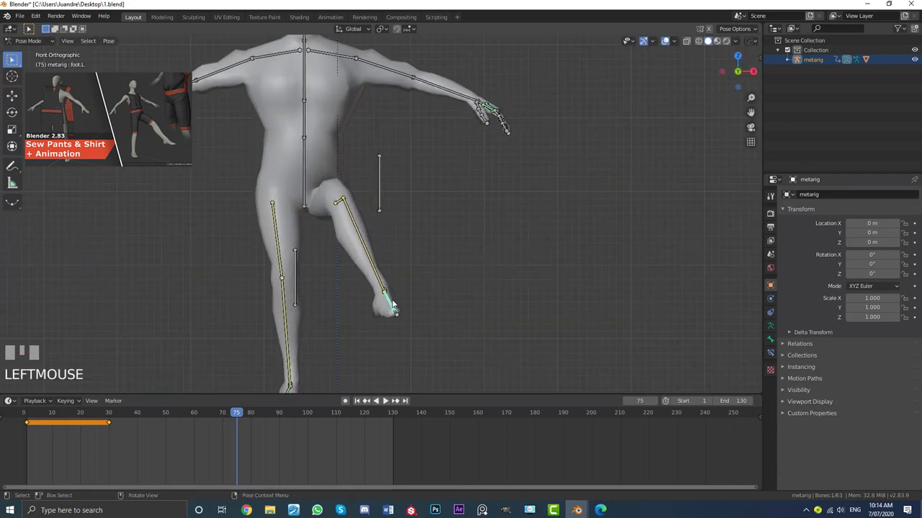
key(g)
right_click(400, 307)
Step: Move the left foot's control bone outward, away from the standing leg
middle_drag(400, 307, 338, 296)
key(g)
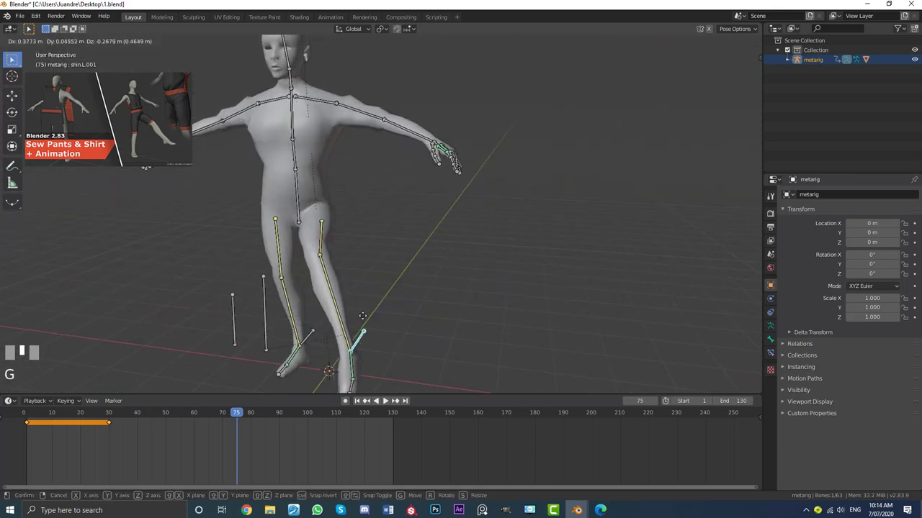
click(354, 302)
Step: Rotate the spine bone slightly in front view so the upper body leans toward the standing right leg
scroll(342, 167, down, 2)
key(KP_1)
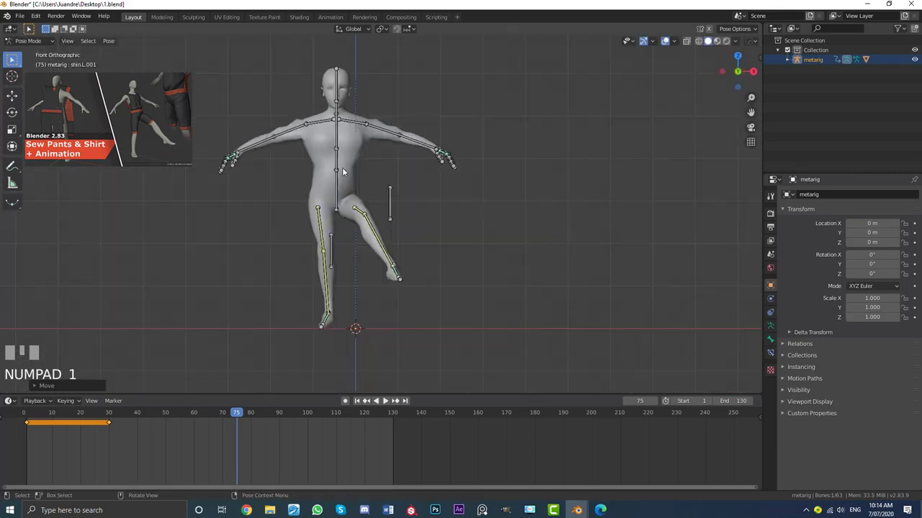
click(337, 145)
scroll(473, 199, up, 2)
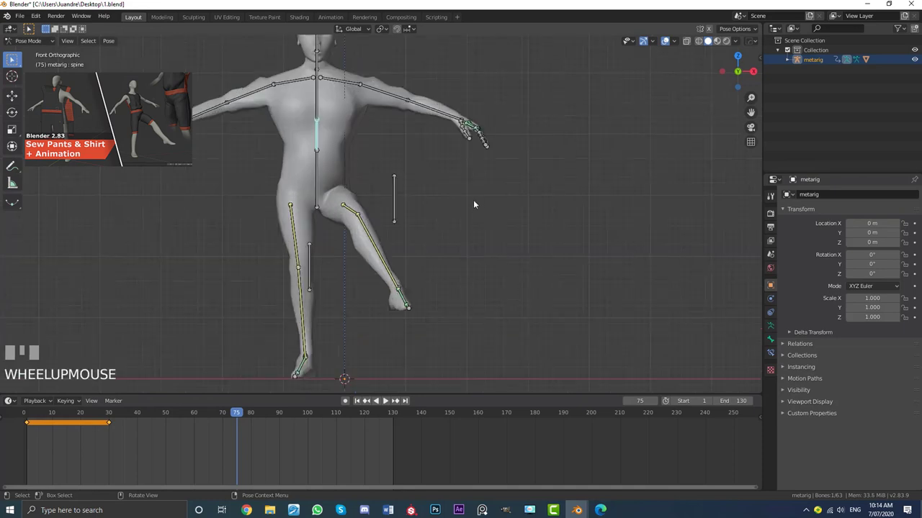
key(r)
click(354, 106)
Step: Rotate the head bone slightly in two passes to adjust the head's tilt
scroll(338, 97, down, 2)
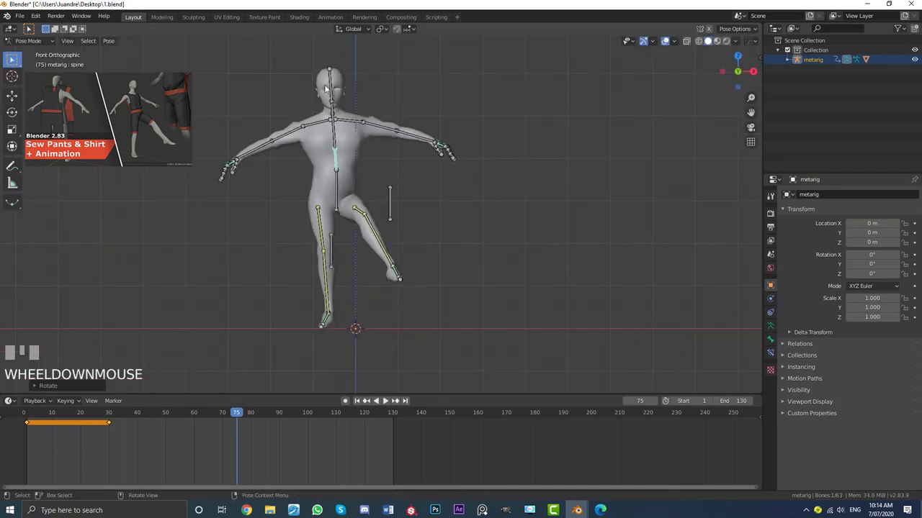
click(331, 83)
middle_drag(332, 83, 422, 141)
key(r)
click(389, 130)
key(r)
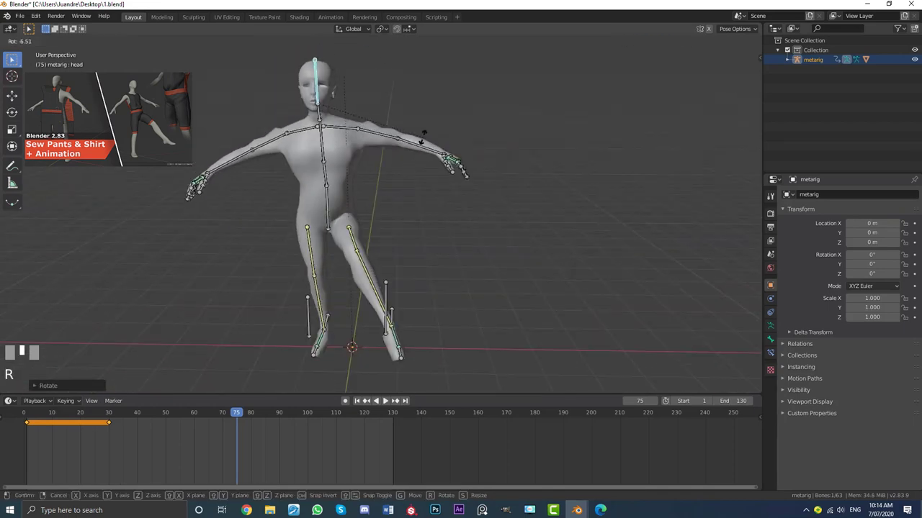
click(252, 149)
key(KP_1)
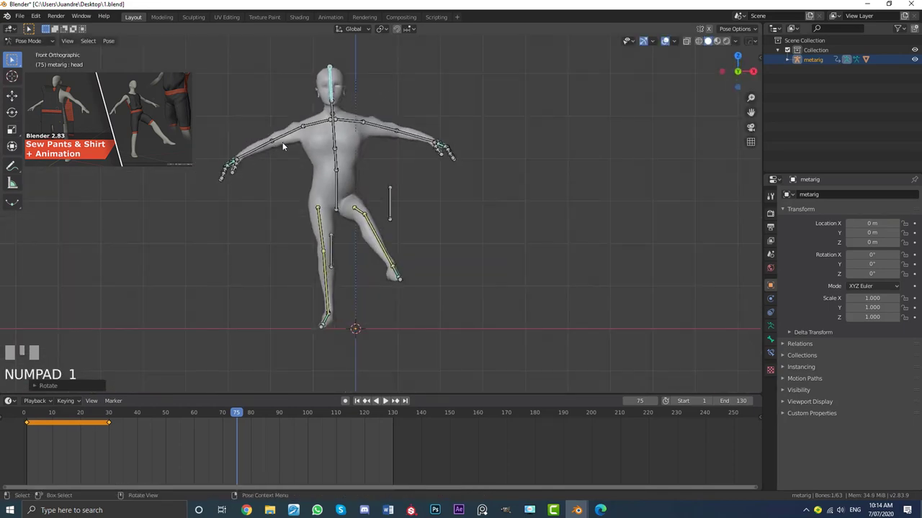
Step: Rotate the right upper arm bone upward in front view until the arm is closer to horizontal
click(306, 143)
key(r)
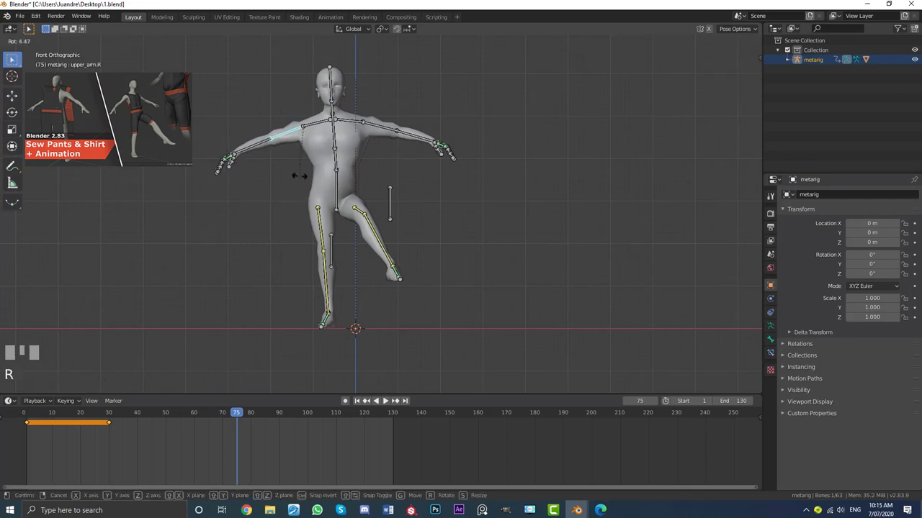
click(295, 150)
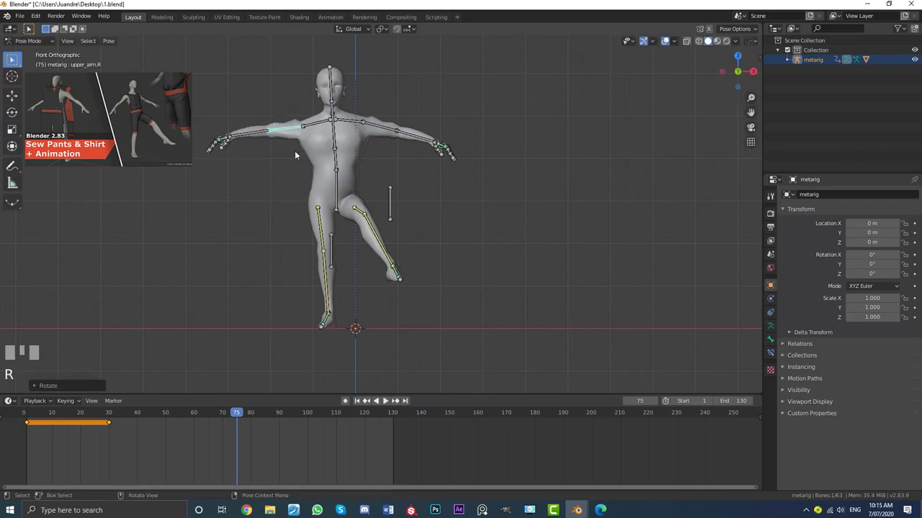
Step: Rotate the hips bone by about -6.6° in front view to tilt the pelvis
scroll(335, 153, up, 1)
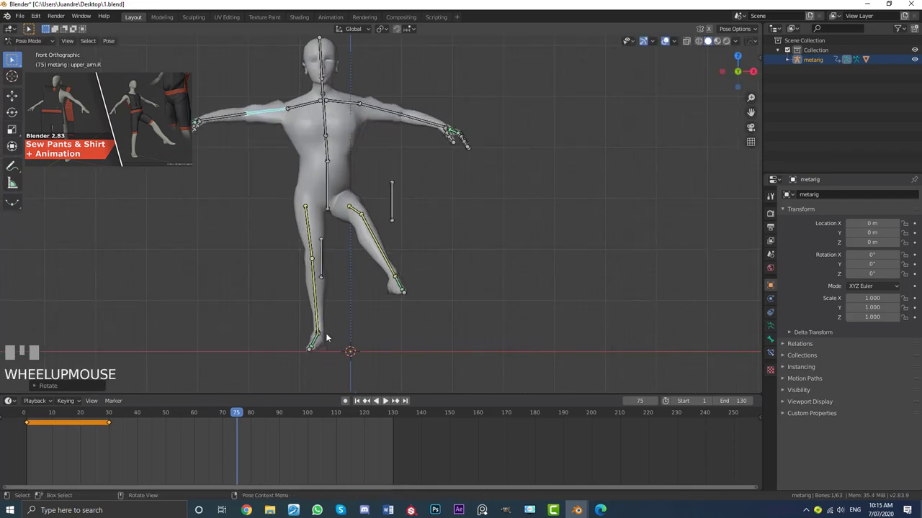
click(330, 202)
scroll(330, 201, up, 1)
key(r)
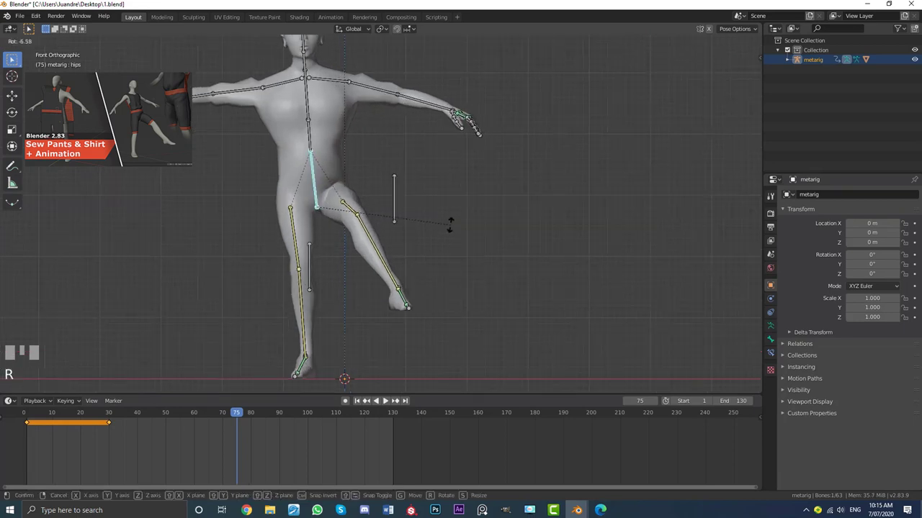
click(449, 226)
Step: Select all bones and insert a keyframe for the raised-leg pose at frame 75
scroll(380, 209, down, 1)
key(a)
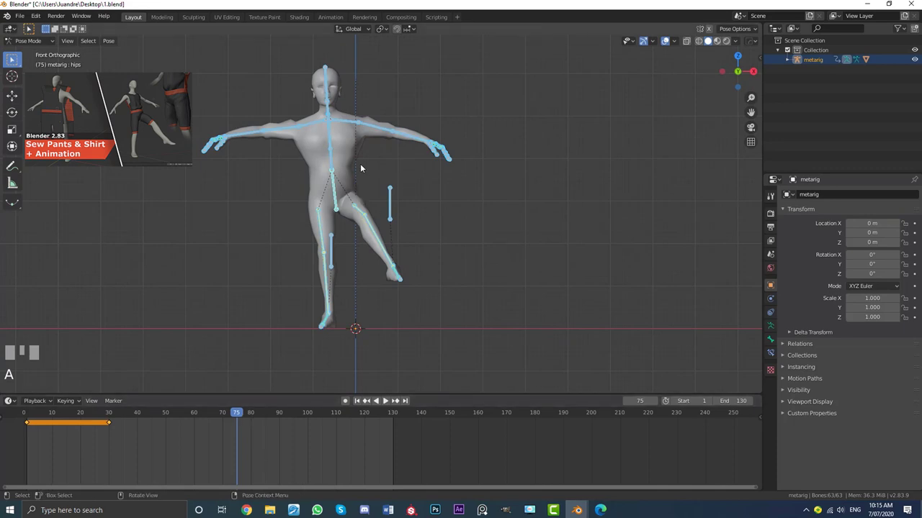
key(i)
click(300, 165)
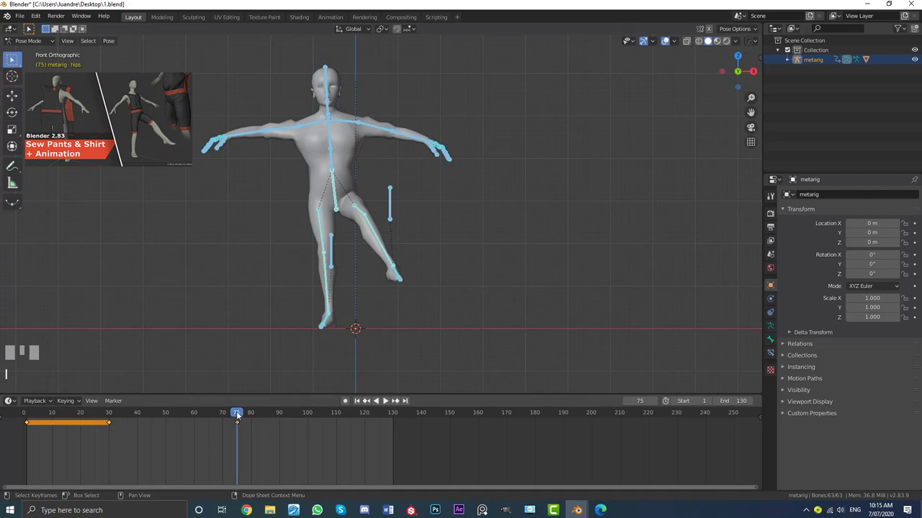
Step: Go to frame 120 and apply Clear Pose Transforms to all bones
drag(237, 415, 364, 431)
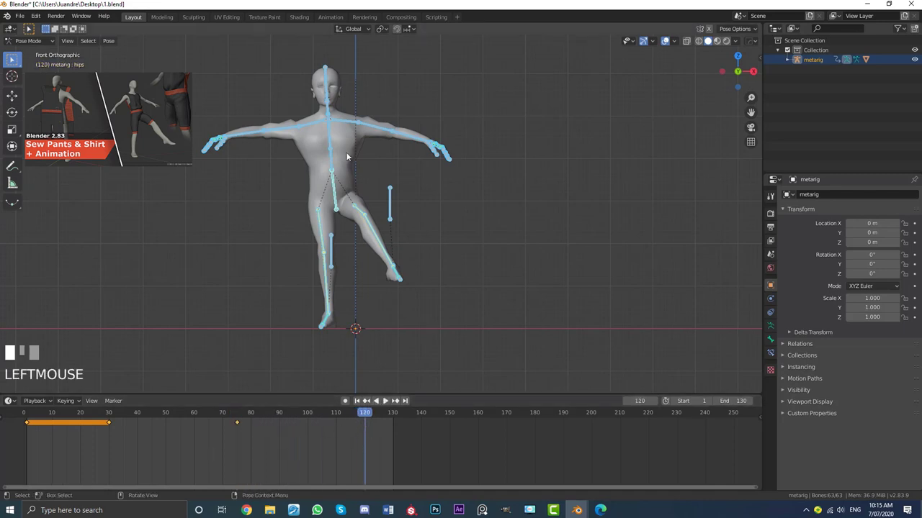
scroll(346, 157, down, 1)
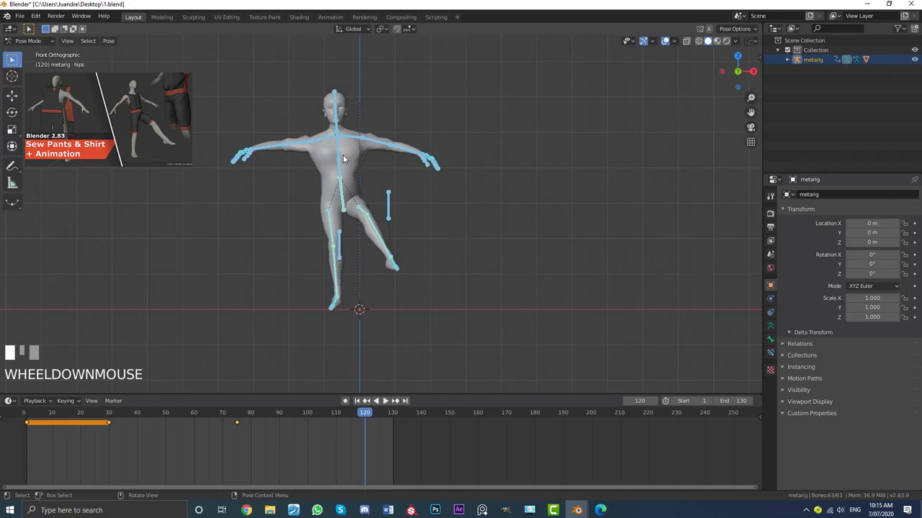
key(F3)
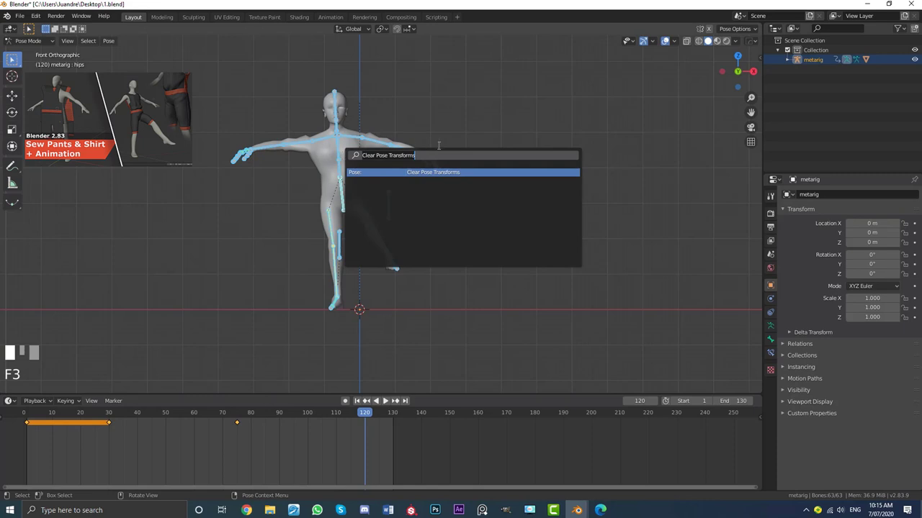
text(clear pos)
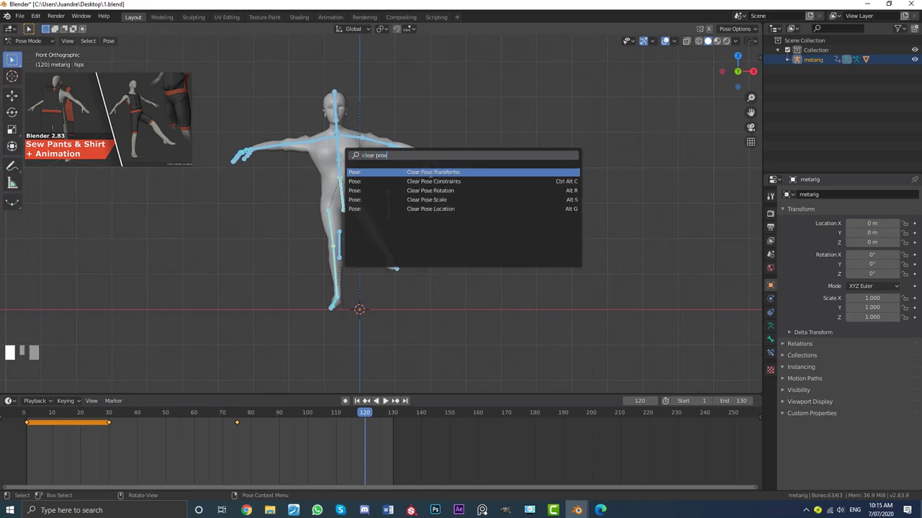
text(e)
click(430, 173)
scroll(410, 148, up, 3)
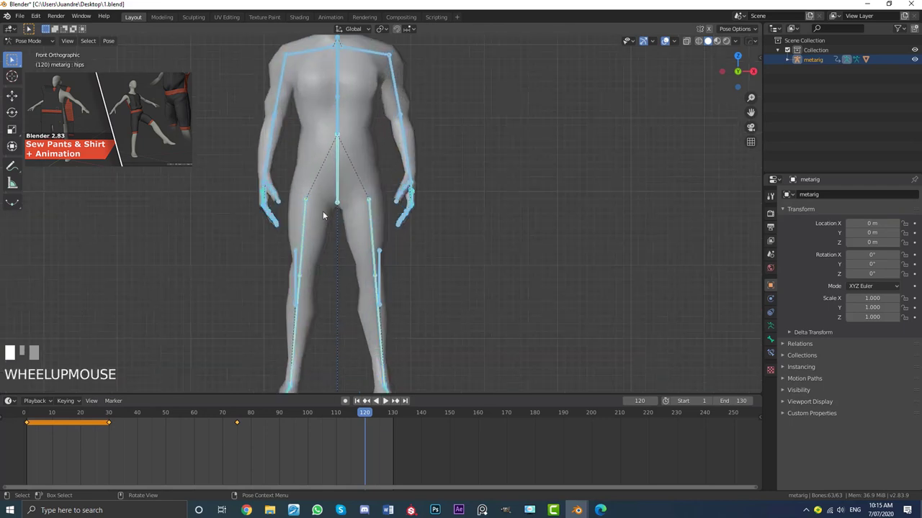
Step: Insert a LocRot keyframe for all bones at frame 120
shift+middle_drag(323, 211, 376, 157)
key(i)
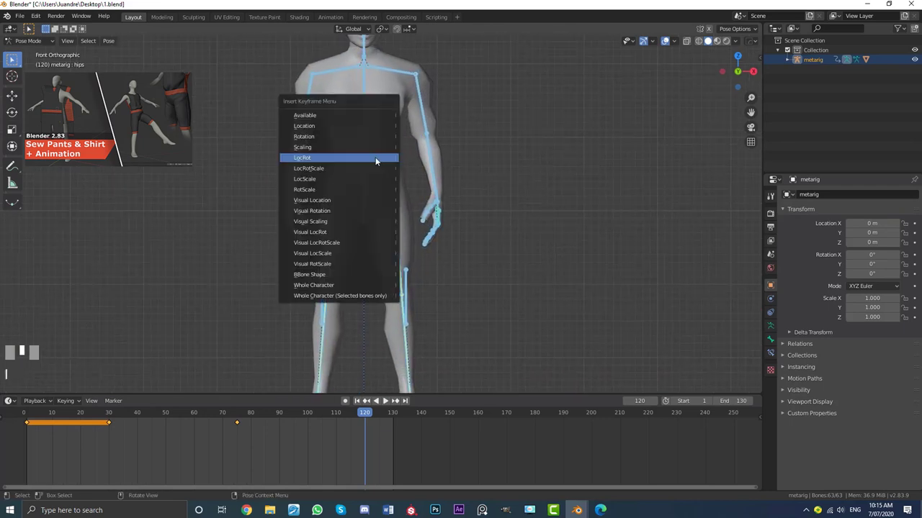
click(316, 159)
Step: Play the animation from frame 0 and view the character's movement from several angles
drag(366, 415, 24, 414)
scroll(357, 249, down, 3)
middle_drag(357, 249, 461, 238)
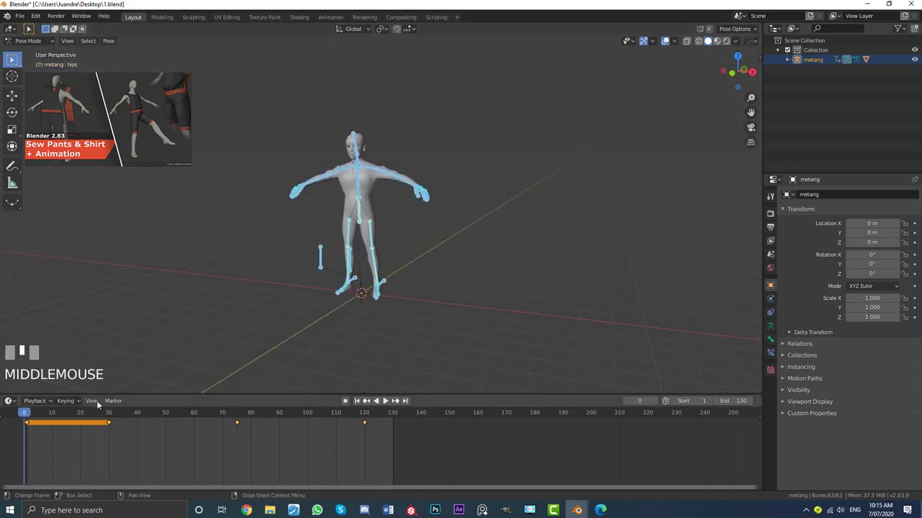
key(space)
scroll(437, 270, up, 3)
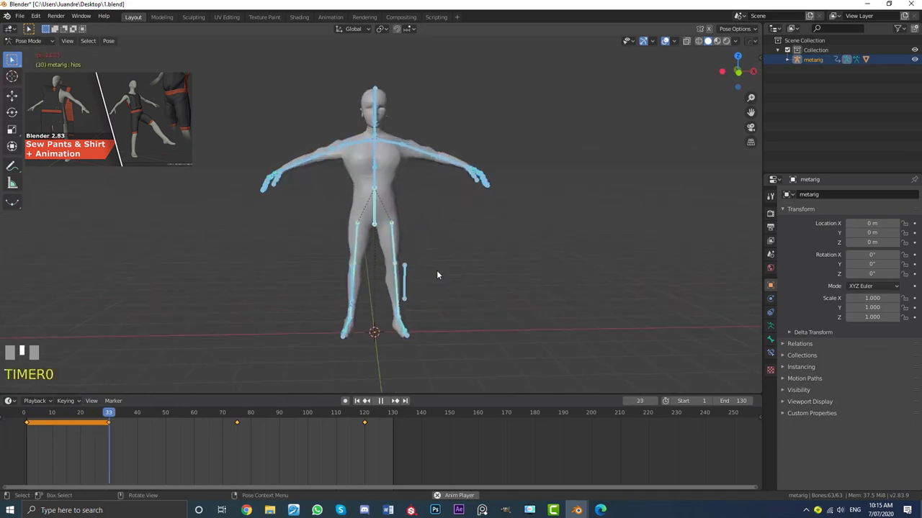
middle_drag(437, 270, 479, 254)
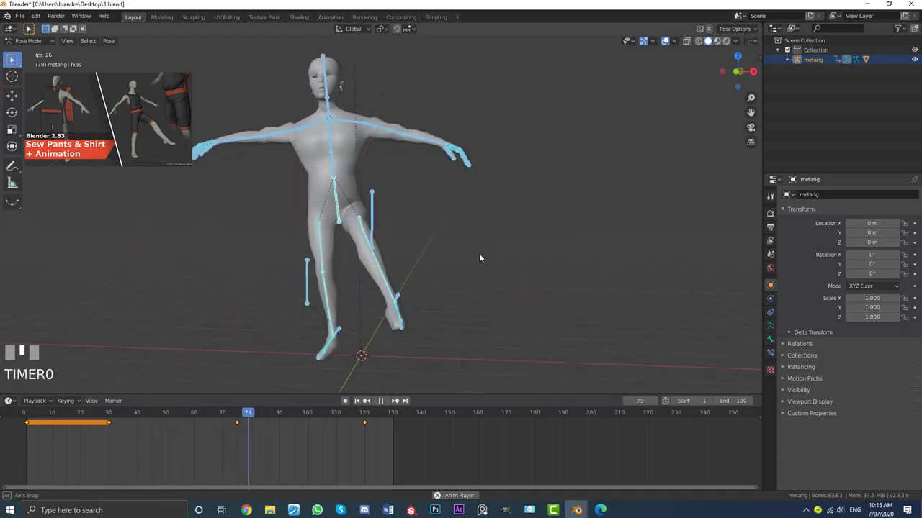
key(space)
Step: Switch the rig to Object Mode, then select the body mesh in right view and enter Edit Mode
click(30, 41)
click(37, 53)
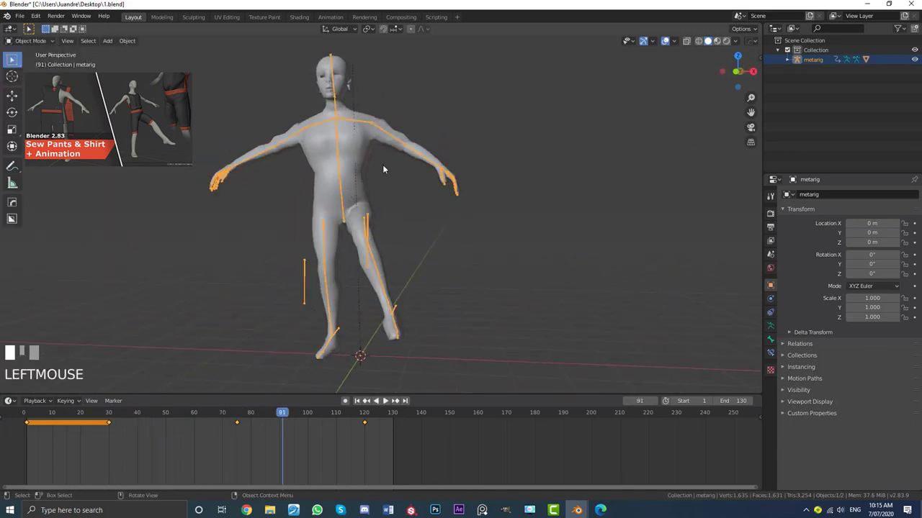
key(KP_3)
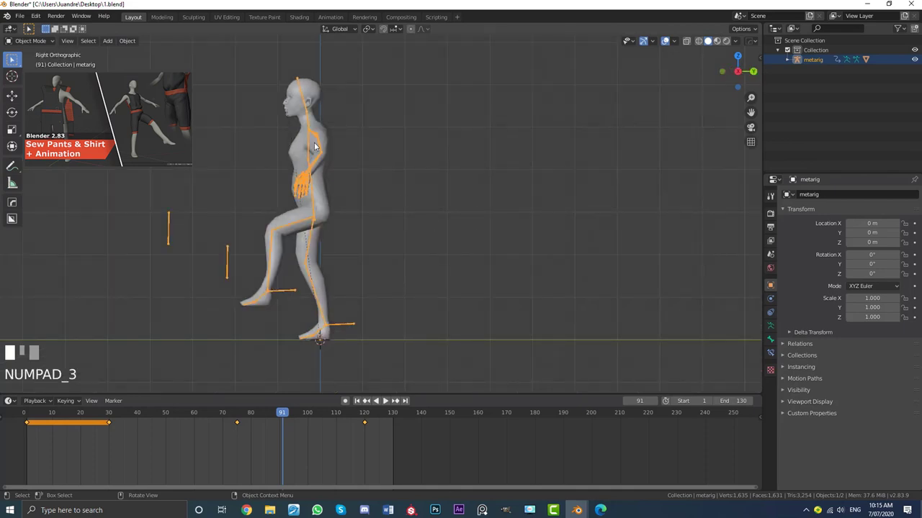
scroll(292, 151, up, 3)
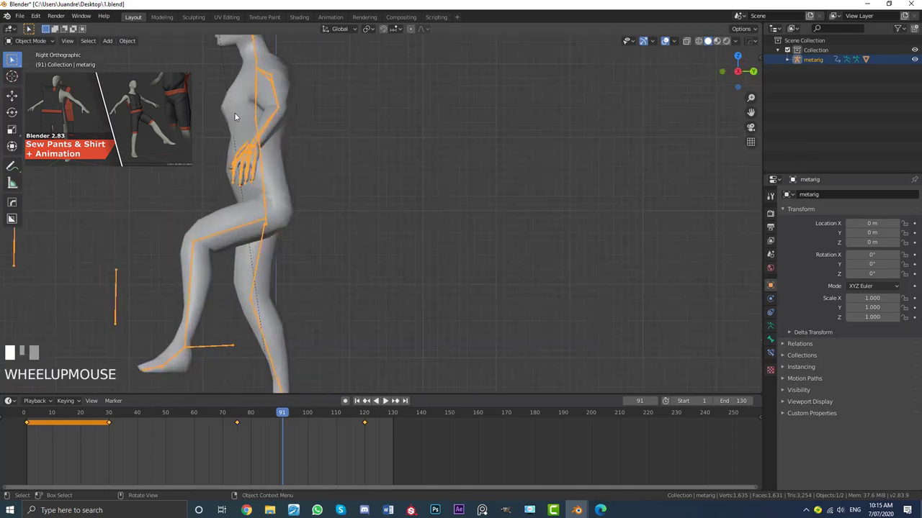
scroll(235, 113, down, 3)
click(283, 127)
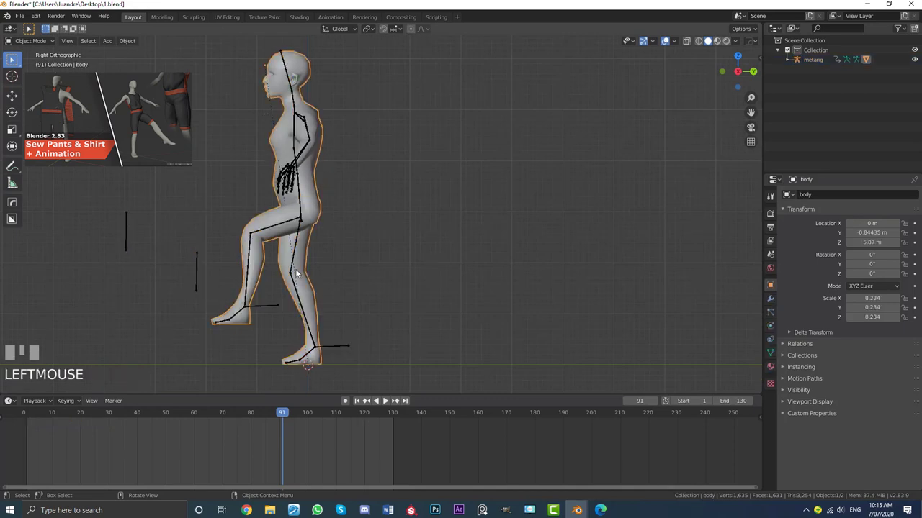
key(Tab)
Step: Enable proportional editing and move the chest's foremost vertex back toward the body to flatten the chest
shift+middle_drag(334, 144, 358, 175)
scroll(357, 175, up, 2)
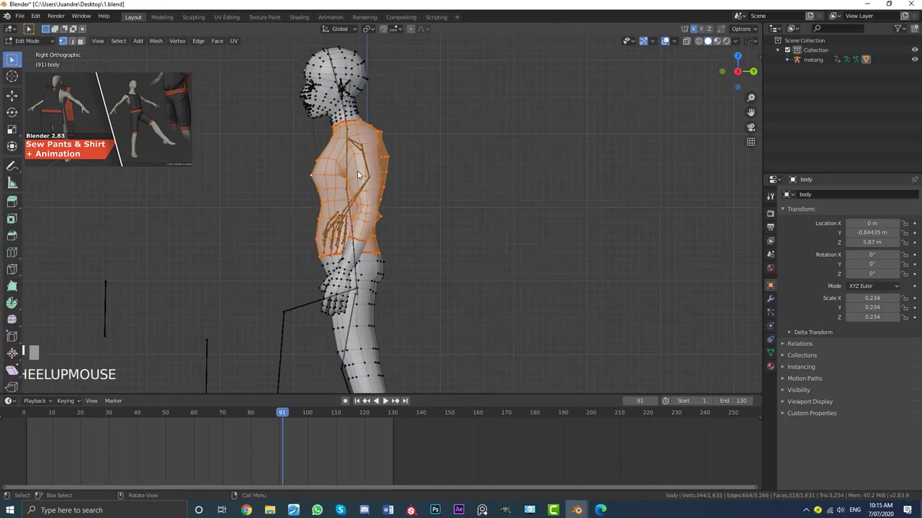
scroll(331, 165, up, 2)
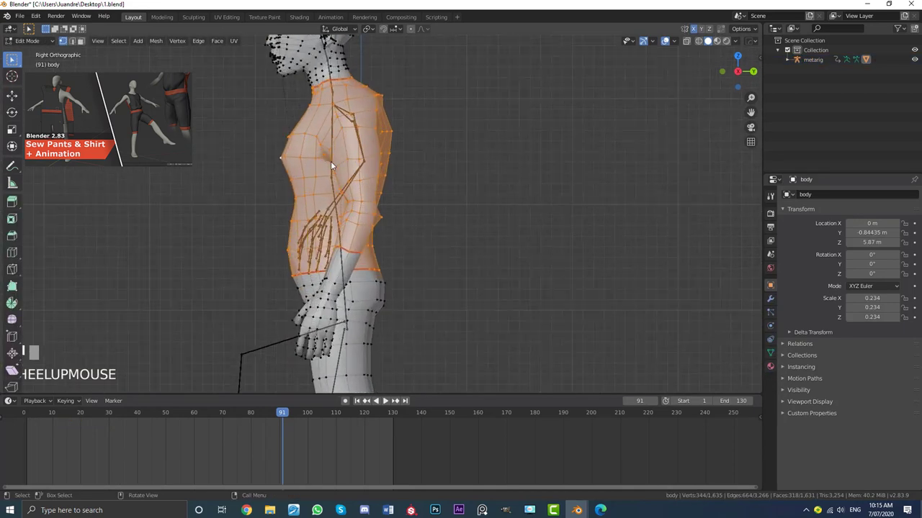
click(412, 30)
scroll(364, 211, up, 2)
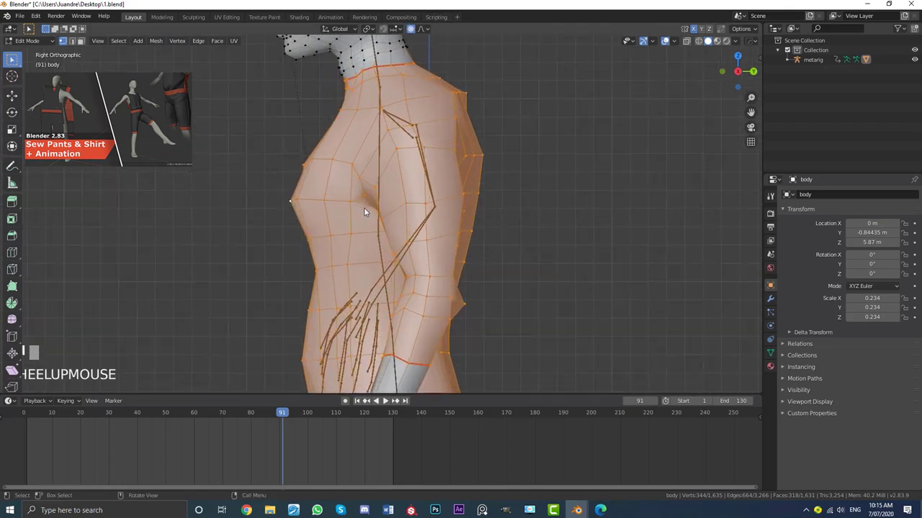
click(288, 205)
scroll(273, 216, up, 2)
middle_drag(582, 87, 340, 239)
key(g)
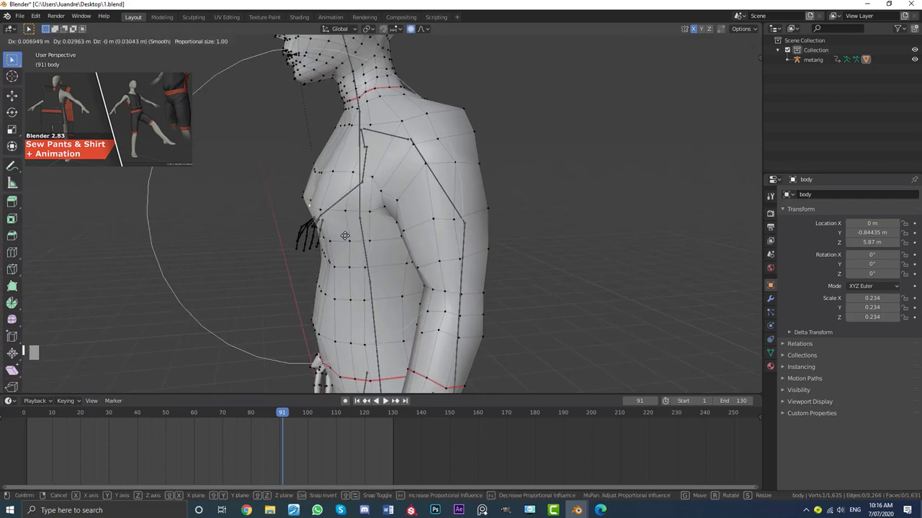
scroll(346, 238, up, 2)
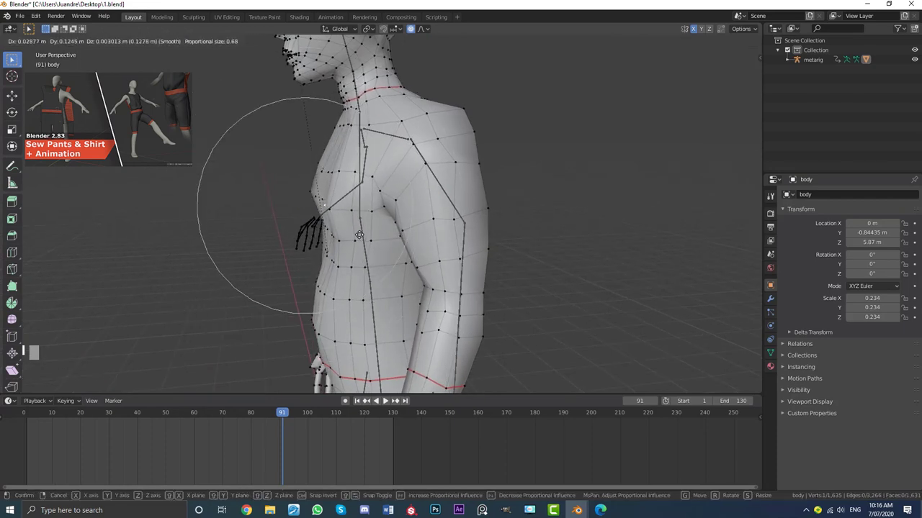
click(354, 236)
Step: In front view, move the outer chest vertex beside the armpit inward with proportional editing
middle_drag(467, 222, 418, 229)
key(KP_3)
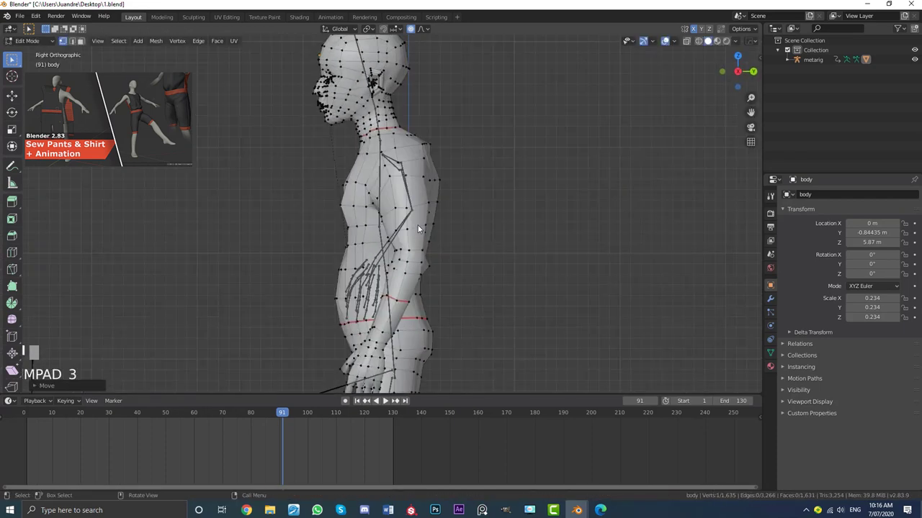
key(KP_1)
scroll(421, 223, up, 3)
scroll(421, 224, up, 3)
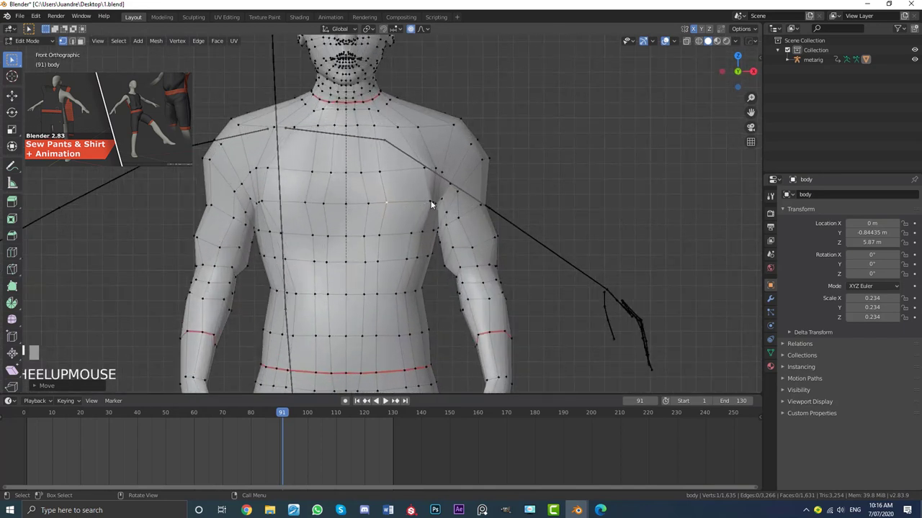
key(g)
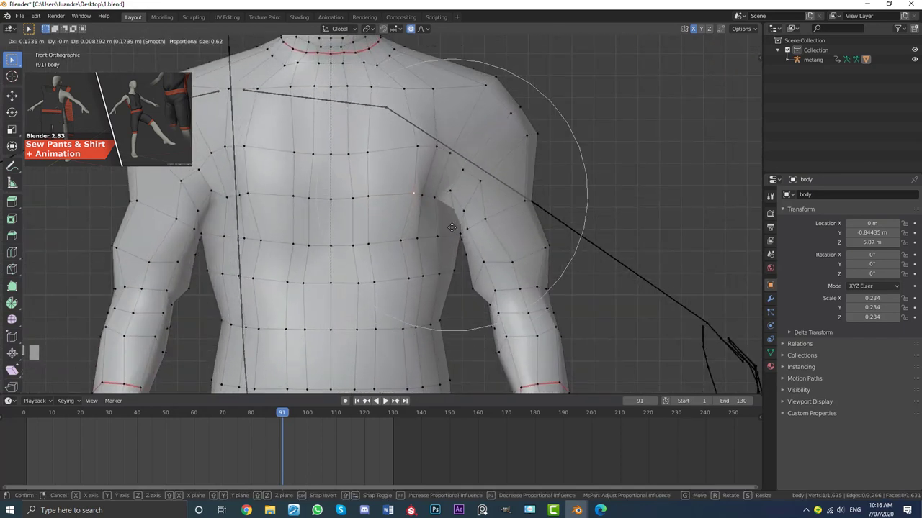
click(457, 230)
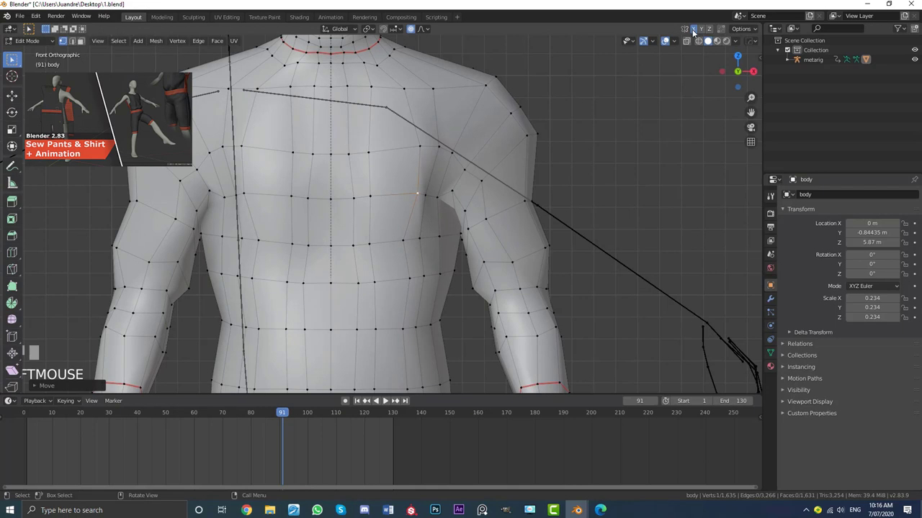
Step: Move the torso's side vertex below the armpit inward and adjust the armpit vertex with proportional editing
click(452, 277)
key(g)
click(450, 198)
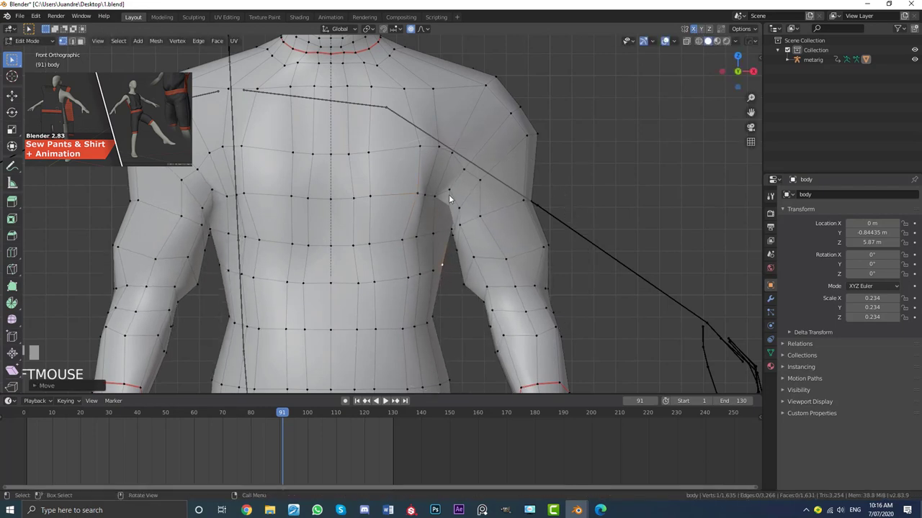
key(g)
click(447, 176)
Step: In right view, select two vertices at the rear of the buttocks and move them to reshape the curve
scroll(446, 176, down, 5)
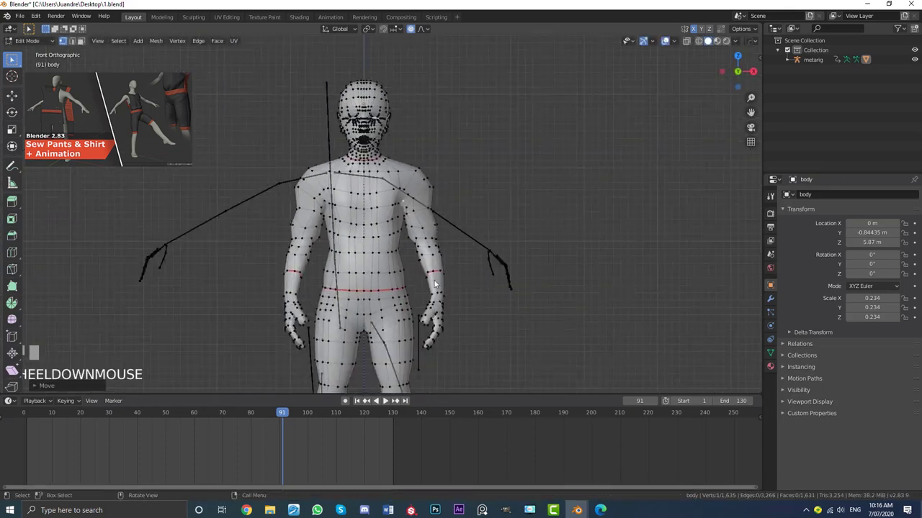
scroll(434, 285, down, 2)
shift+middle_drag(430, 329, 420, 242)
scroll(420, 242, up, 3)
key(KP_3)
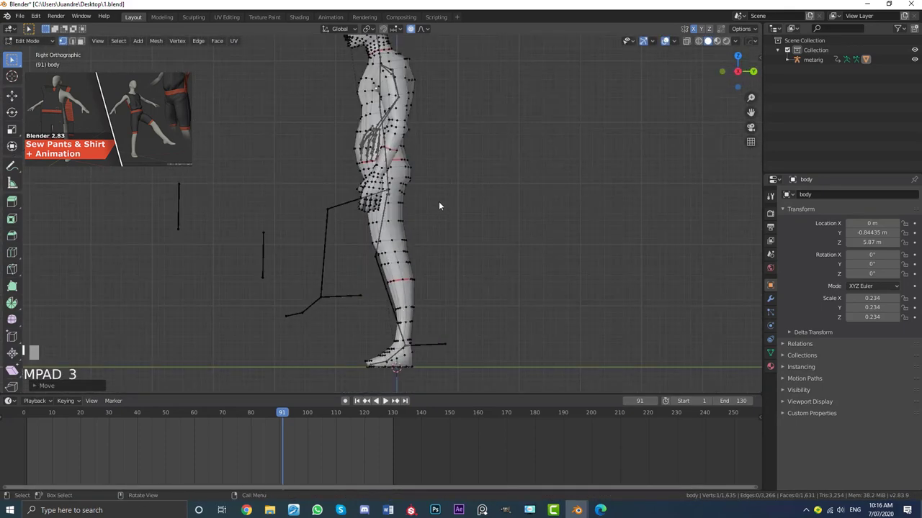
scroll(439, 206, up, 2)
shift+middle_drag(440, 207, 428, 288)
scroll(411, 277, up, 2)
shift+click(413, 285)
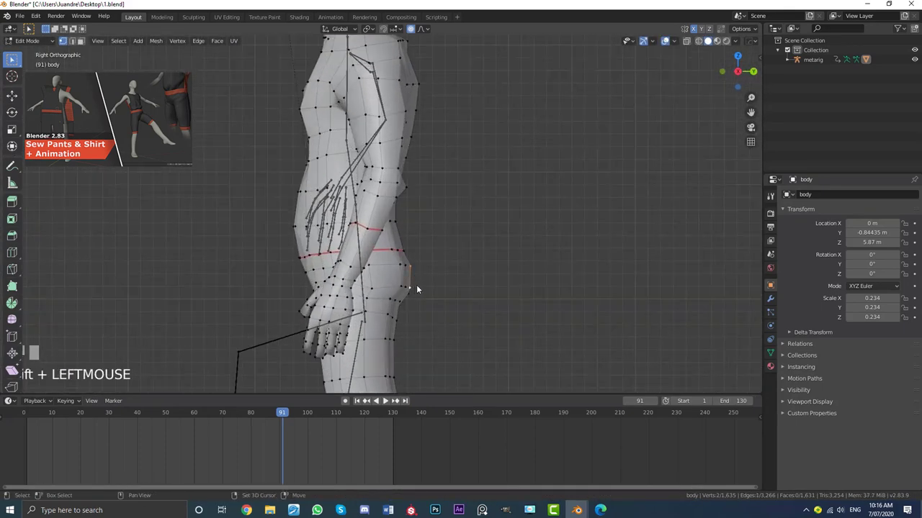
scroll(417, 288, up, 2)
key(g)
click(437, 288)
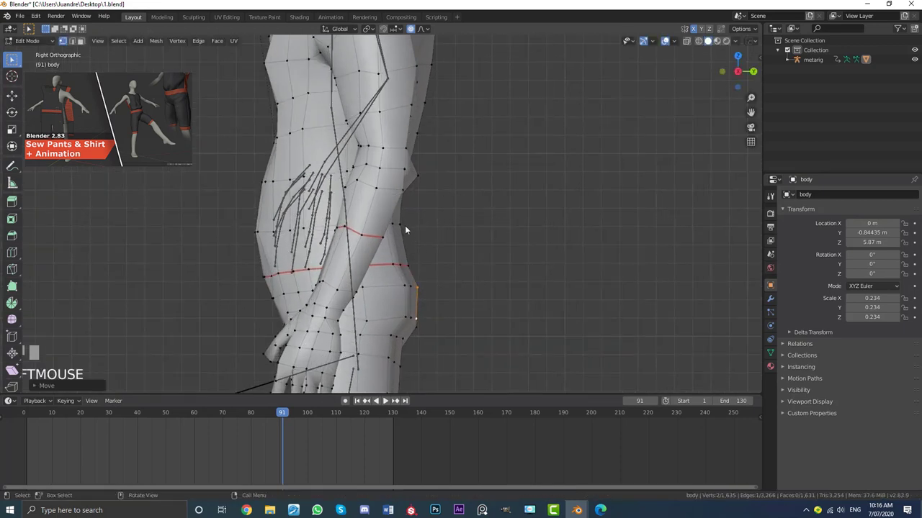
Step: Adjust vertices along the back with proportional editing to even out its side profile, and return to Object Mode
drag(405, 229, 422, 177)
scroll(422, 180, down, 5)
mouse_move(424, 181)
middle_down()
mouse_move(407, 189)
mouse_move(411, 180)
middle_up()
key(KP_3)
scroll(423, 123, up, 2)
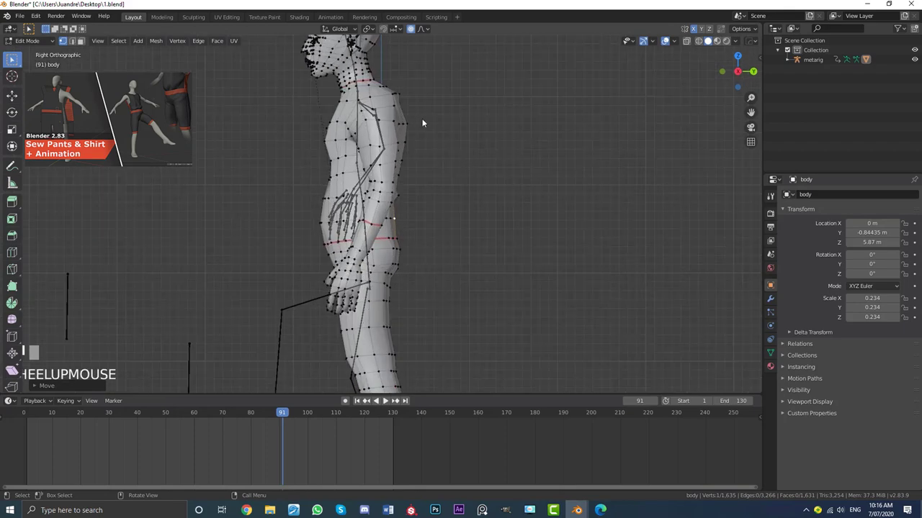
scroll(425, 205, up, 2)
drag(455, 210, 448, 211)
scroll(449, 210, down, 5)
key(Tab)
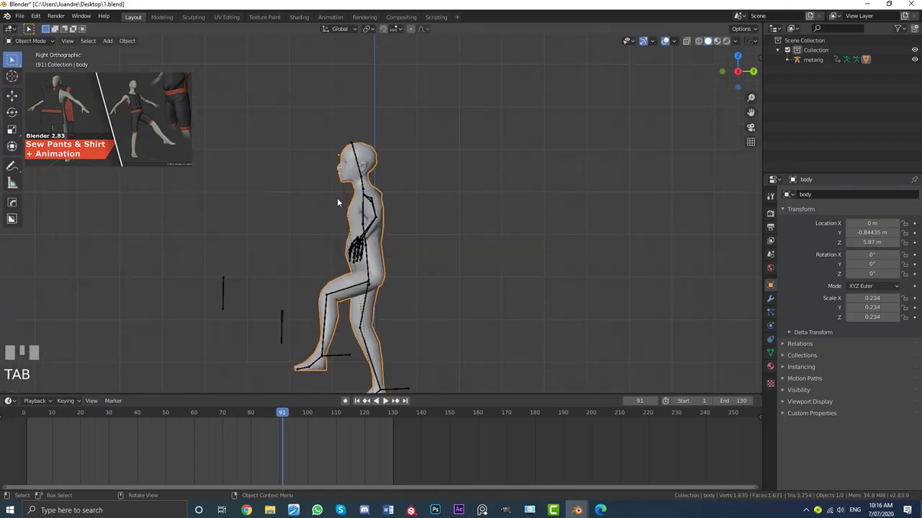
Step: Remove the body's existing Subsurf modifier and add a new Subdivision Surface modifier below the Armature modifier
middle_drag(319, 224, 440, 238)
scroll(441, 239, up, 2)
click(770, 298)
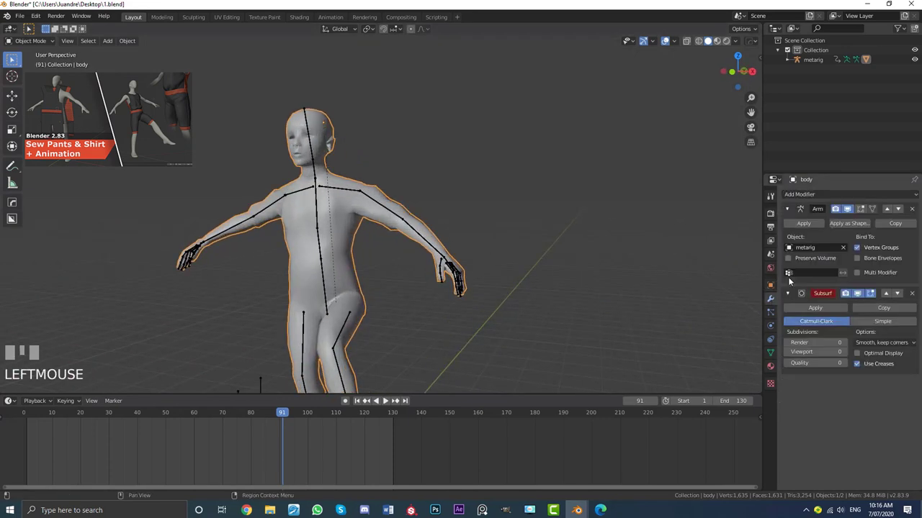
click(911, 293)
click(814, 194)
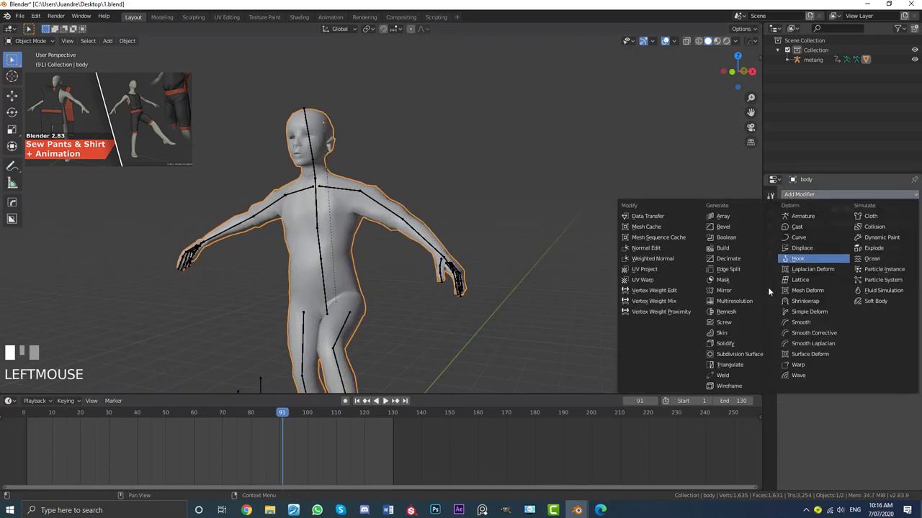
click(749, 357)
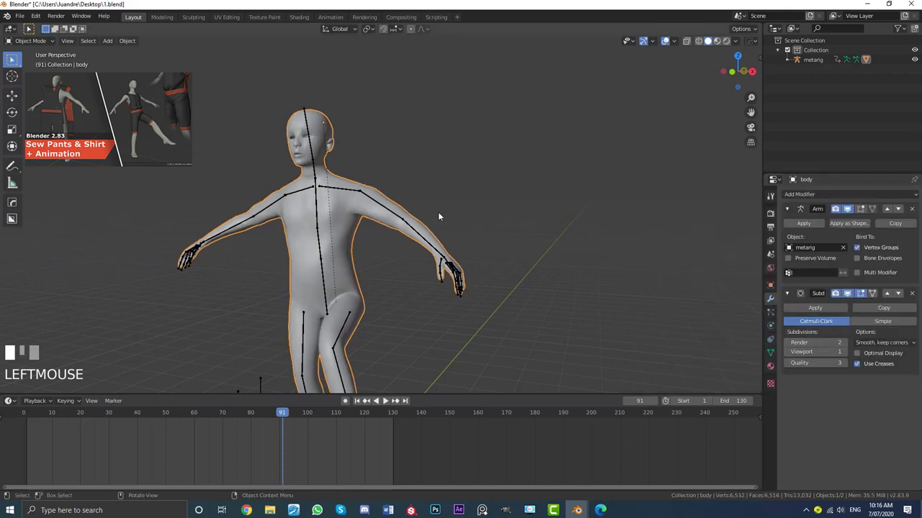
Step: Enable Collision physics on the body mesh with its default settings
middle_drag(438, 211, 457, 236)
scroll(452, 237, down, 2)
key(KP_1)
scroll(452, 242, up, 4)
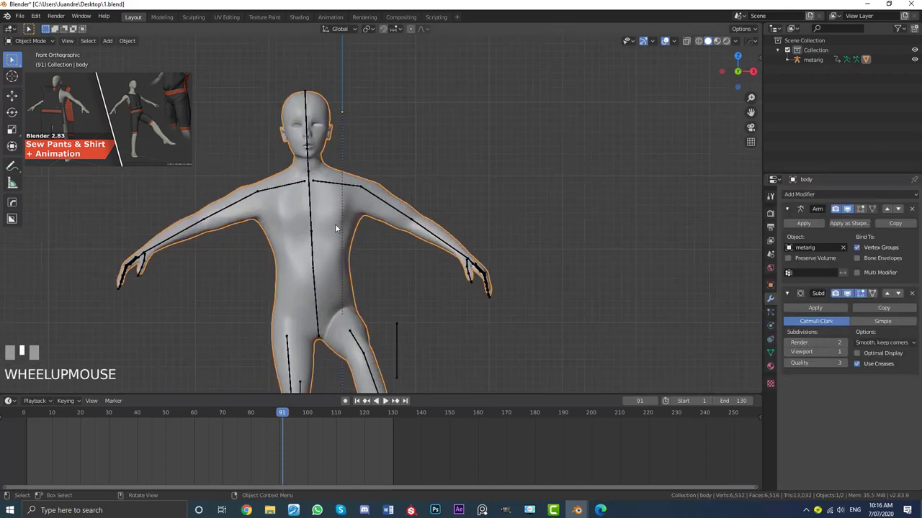
scroll(389, 208, up, 2)
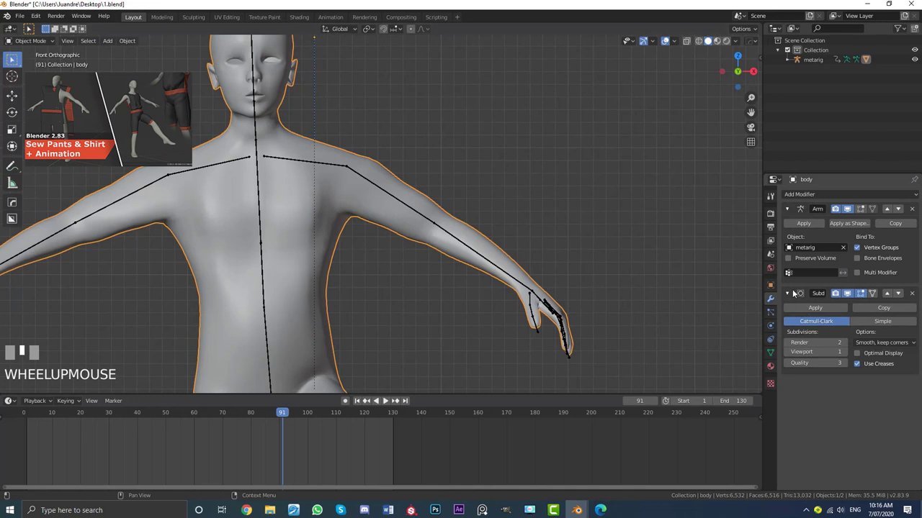
click(771, 326)
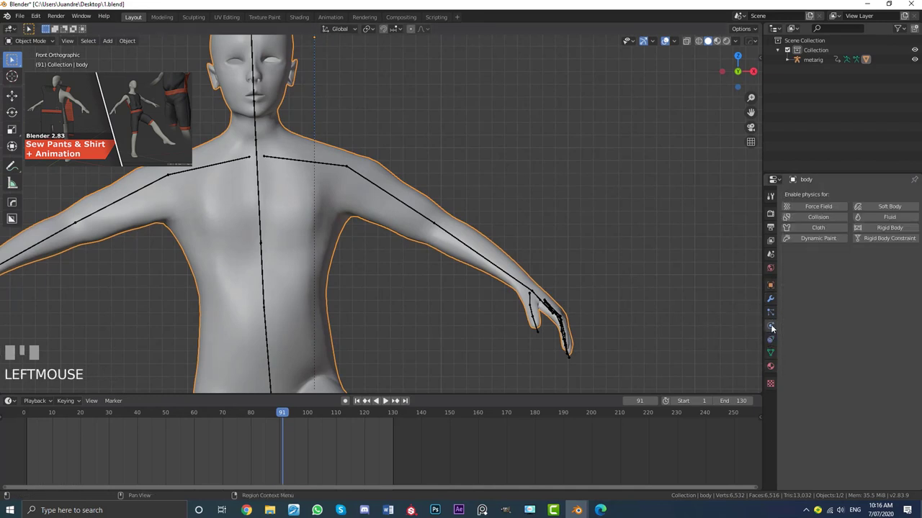
scroll(268, 162, down, 3)
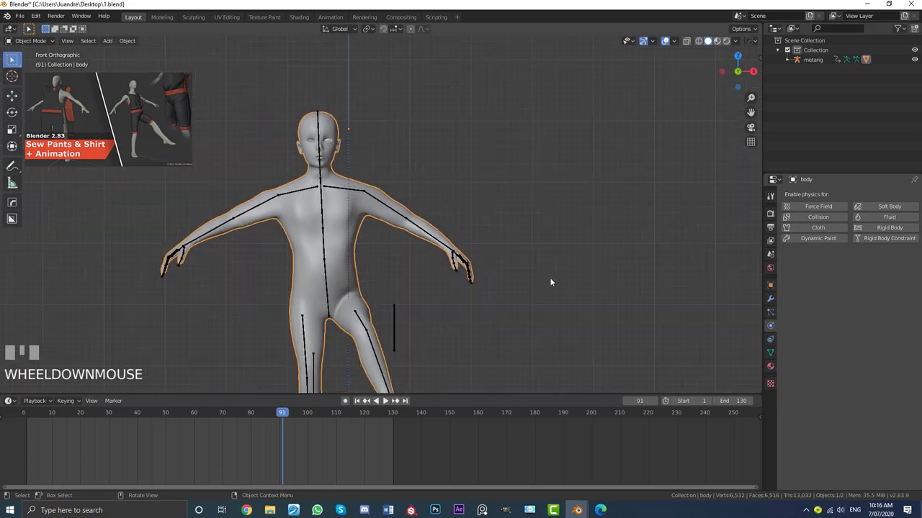
click(818, 219)
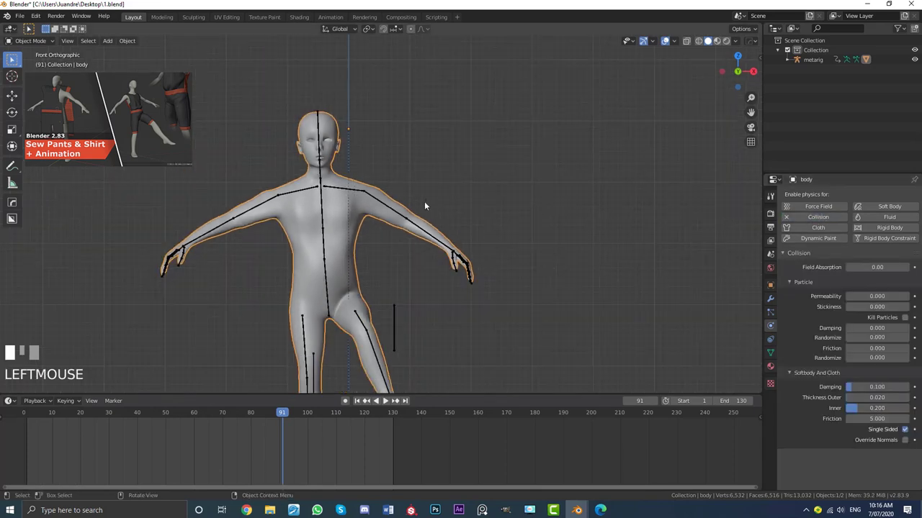
Step: Examine the smoothed body mesh from several angles, including the torso, arms and hands
middle_drag(424, 200, 411, 240)
scroll(407, 242, up, 4)
scroll(407, 243, down, 3)
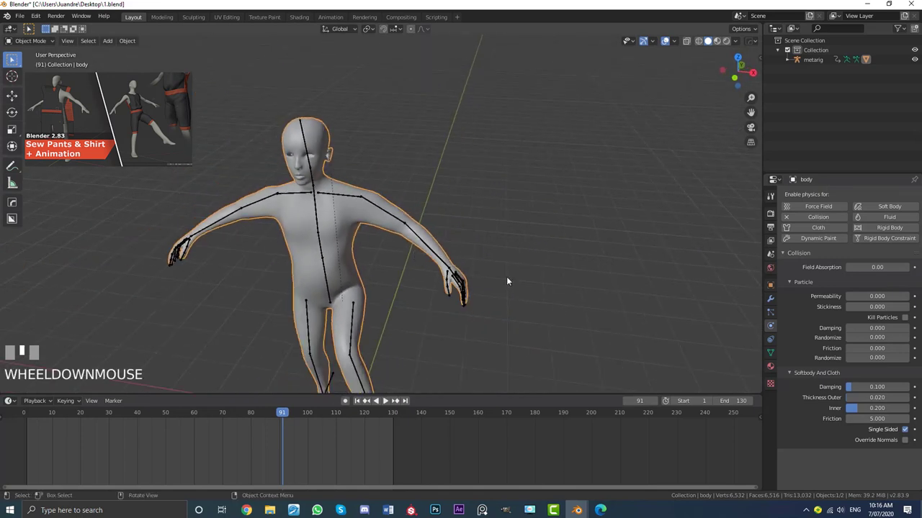
scroll(415, 250, up, 2)
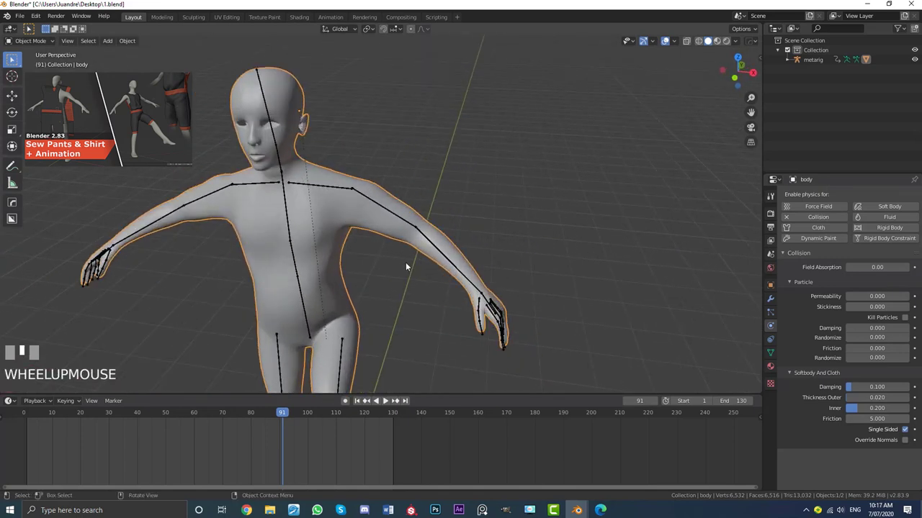
middle_drag(406, 262, 355, 201)
scroll(401, 211, up, 2)
scroll(402, 211, down, 3)
key(alt+a)
scroll(343, 213, up, 3)
click(477, 277)
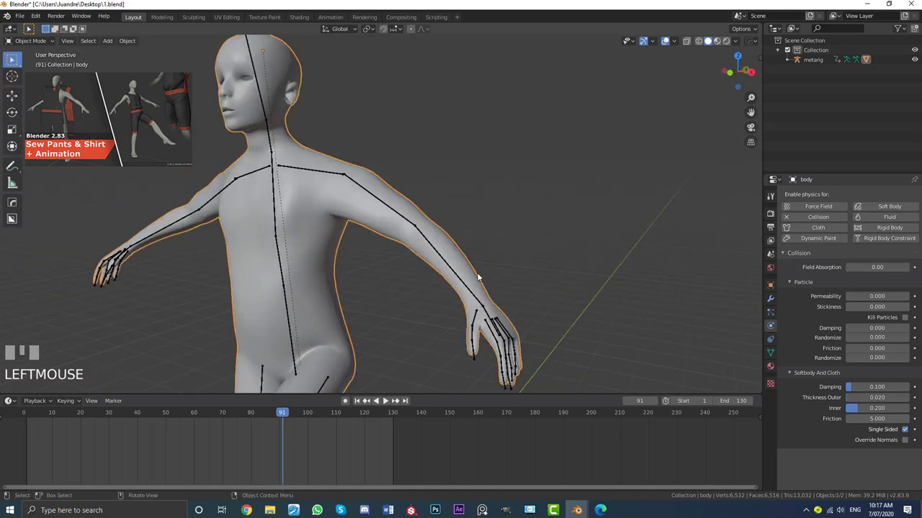
scroll(288, 216, down, 2)
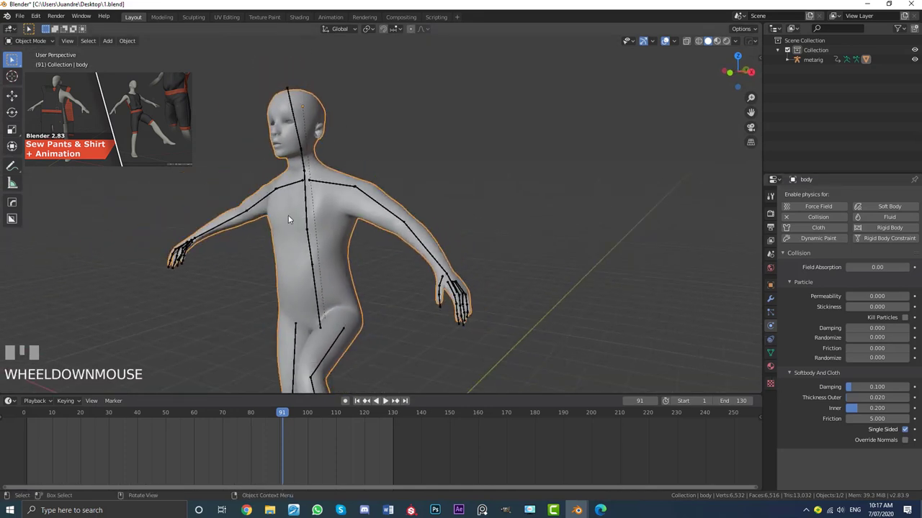
scroll(288, 220, down, 2)
middle_drag(288, 220, 363, 242)
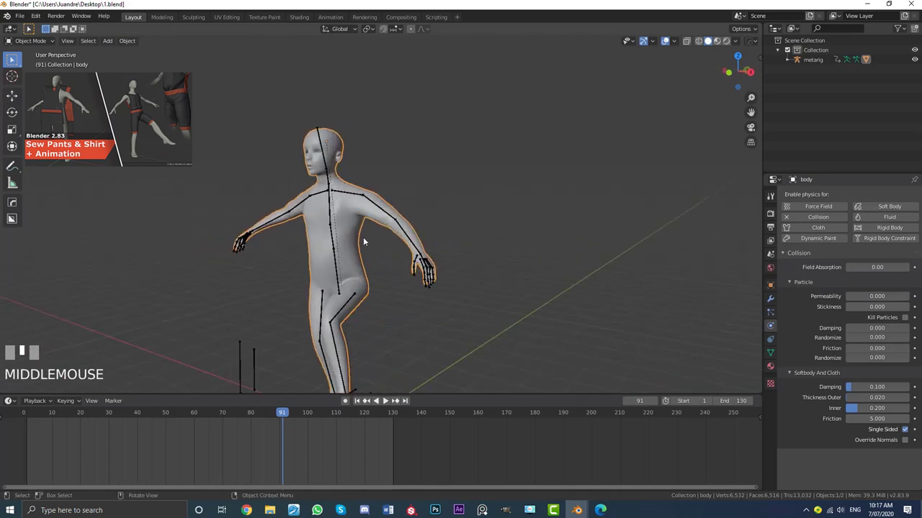
scroll(367, 216, up, 2)
Step: Display the body's modifier stack and collapse the Armature, Subdivision and Collision modifier entries
click(770, 299)
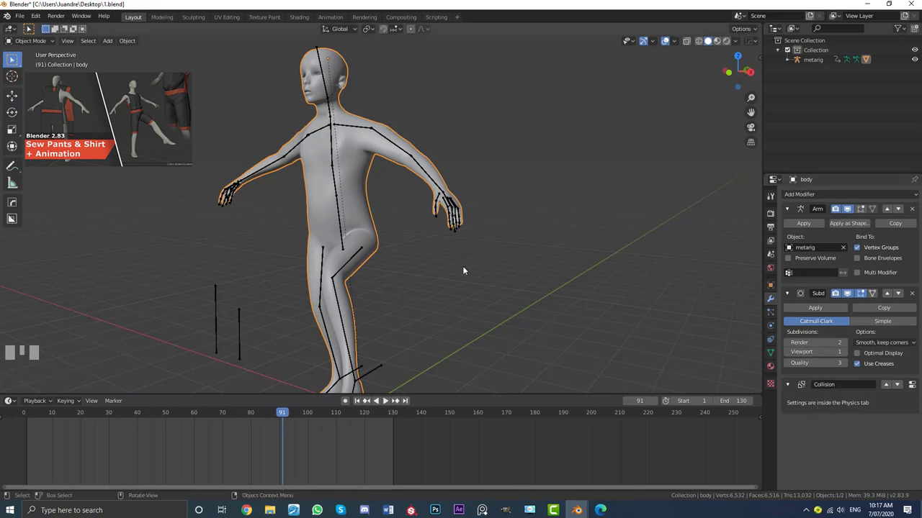
click(788, 209)
click(786, 226)
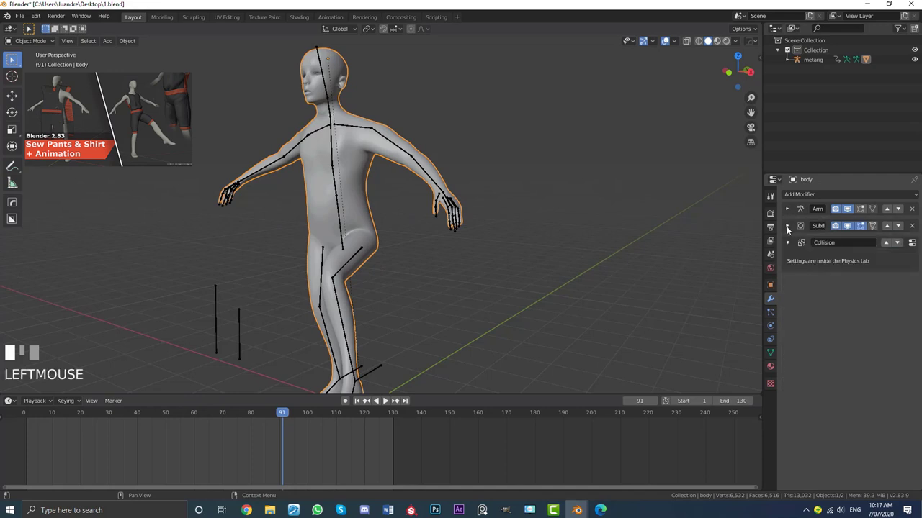
click(787, 243)
Step: Play the character animation, stop it at frame 125, and view the body from the front
middle_drag(403, 209, 416, 206)
key(space)
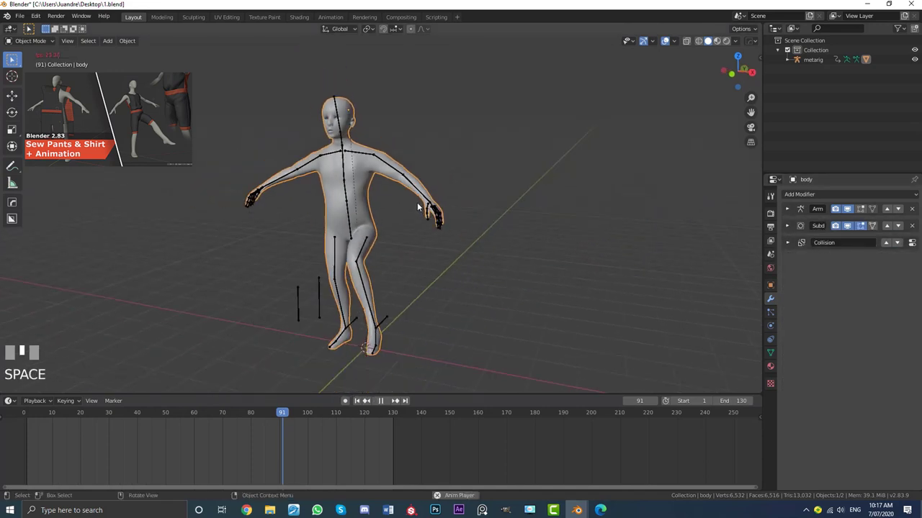
key(space)
key(KP_1)
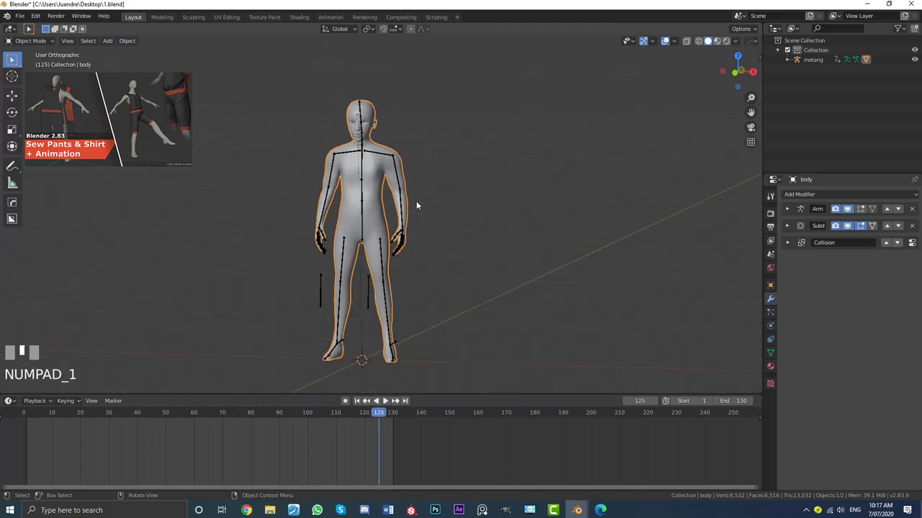
middle_drag(259, 420, 385, 443)
scroll(369, 201, up, 2)
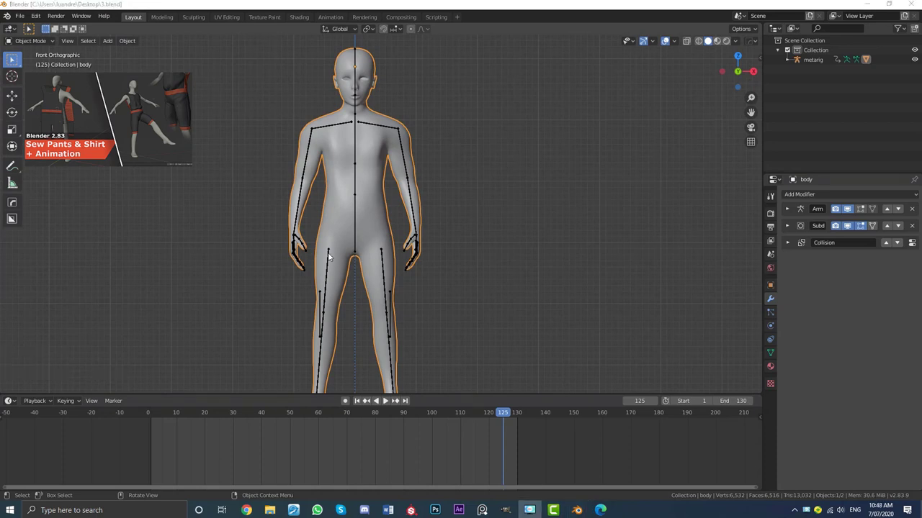
Step: Move the metarig armature into a new collection named rig
click(378, 128)
middle_drag(473, 113, 365, 124)
key(m)
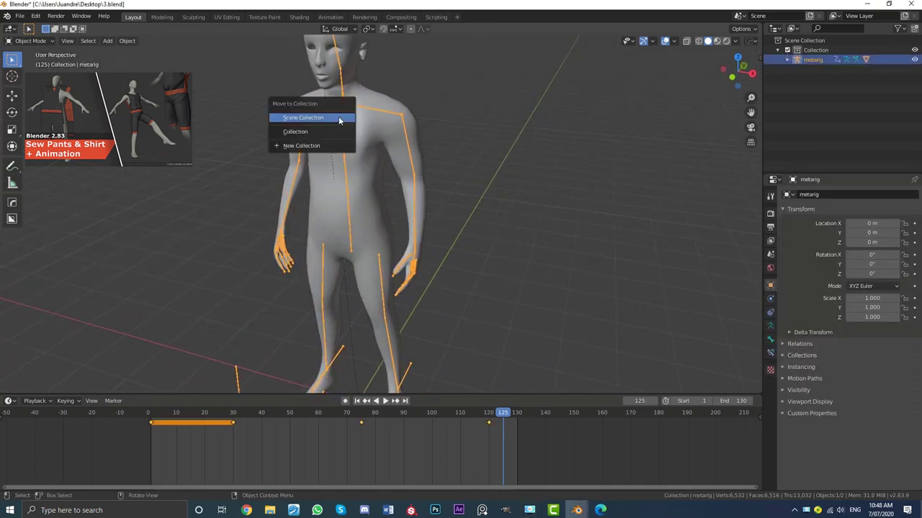
click(315, 146)
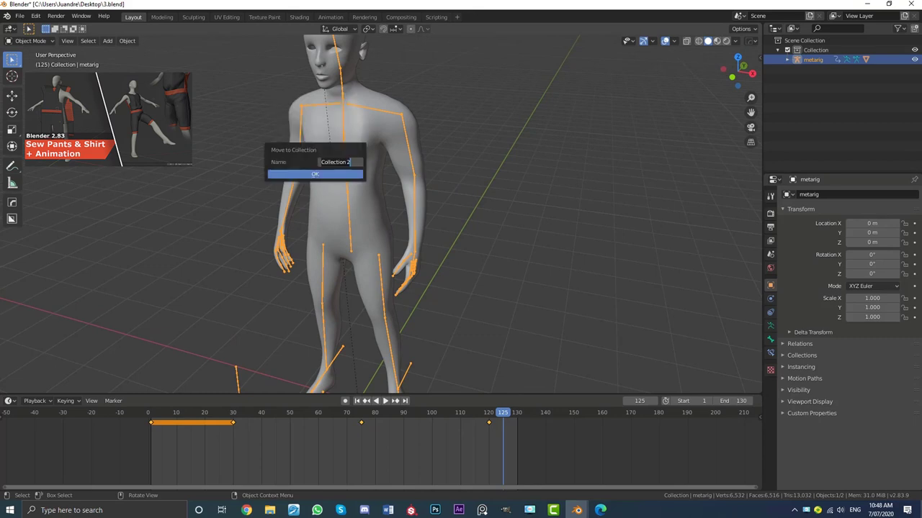
text(rig)
click(334, 175)
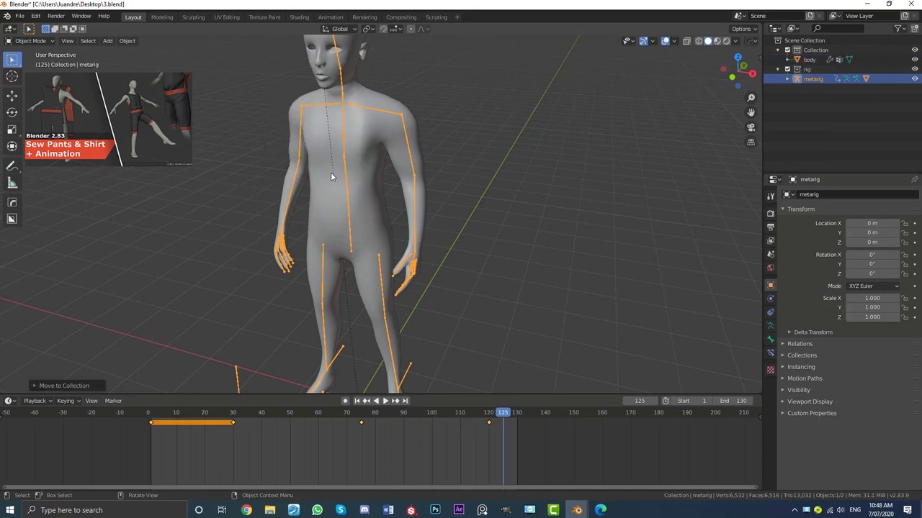
Step: Exclude the rig collection from the view layer and shrink the timeline to enlarge the 3D viewport
click(787, 69)
middle_drag(558, 99, 442, 125)
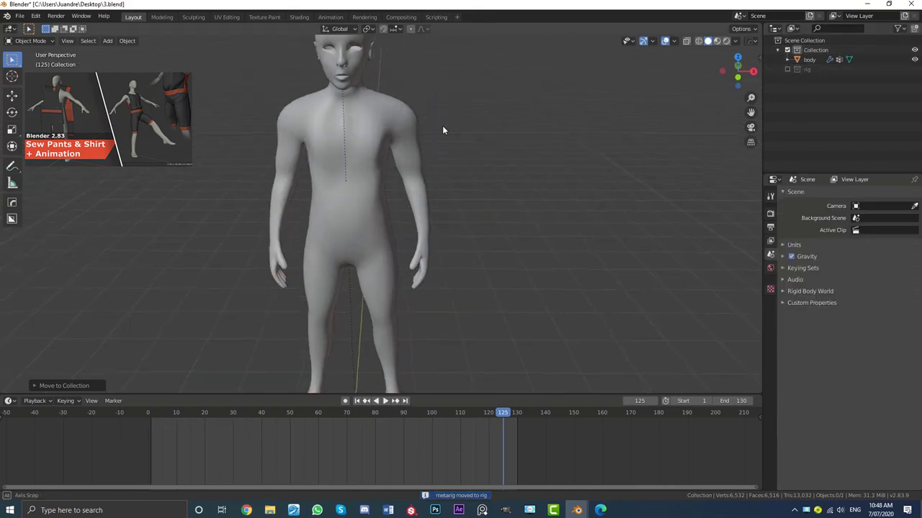
scroll(403, 231, down, 3)
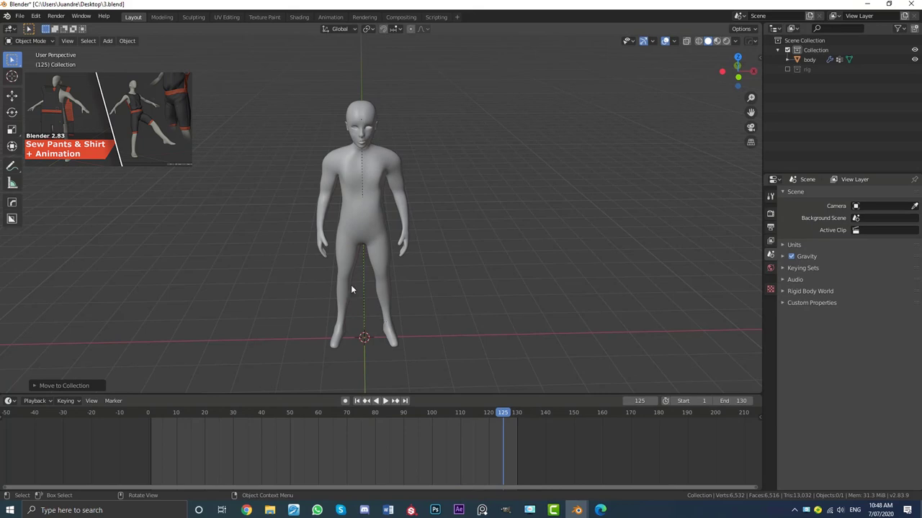
drag(176, 393, 176, 442)
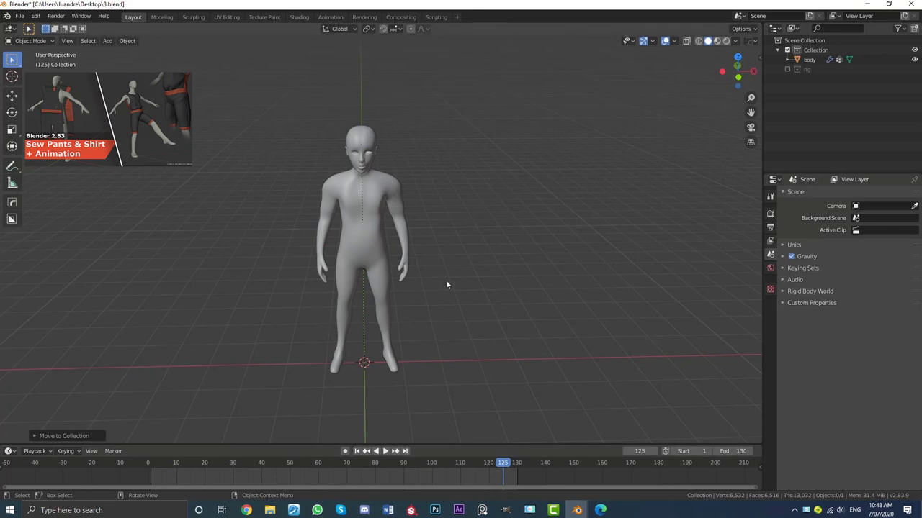
Step: In front view, add a plane mesh at the character's feet as the base for the pants
middle_drag(446, 284, 442, 232)
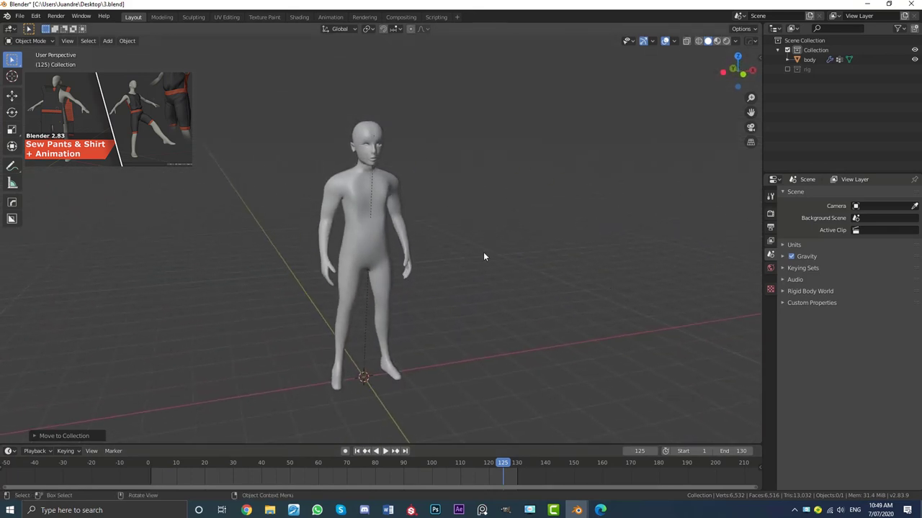
key(KP_1)
scroll(453, 243, up, 3)
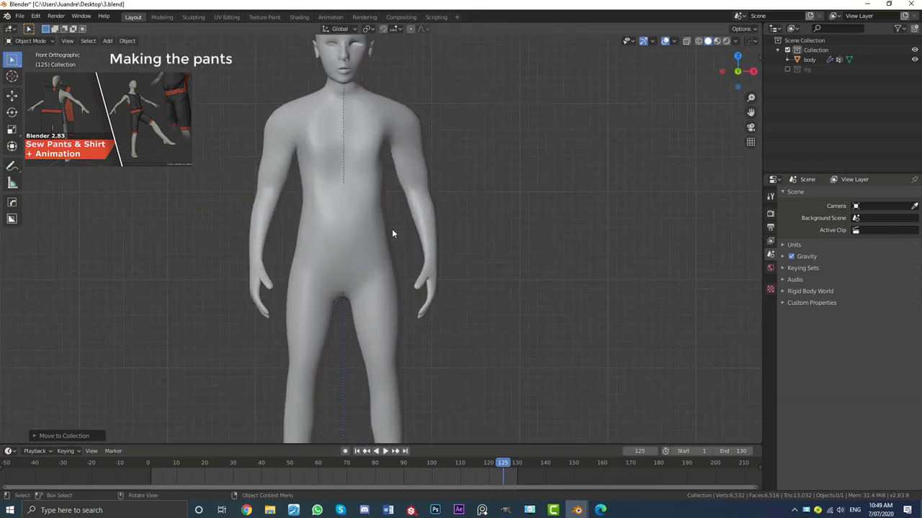
scroll(392, 229, down, 1)
scroll(386, 208, up, 1)
key(shift+a)
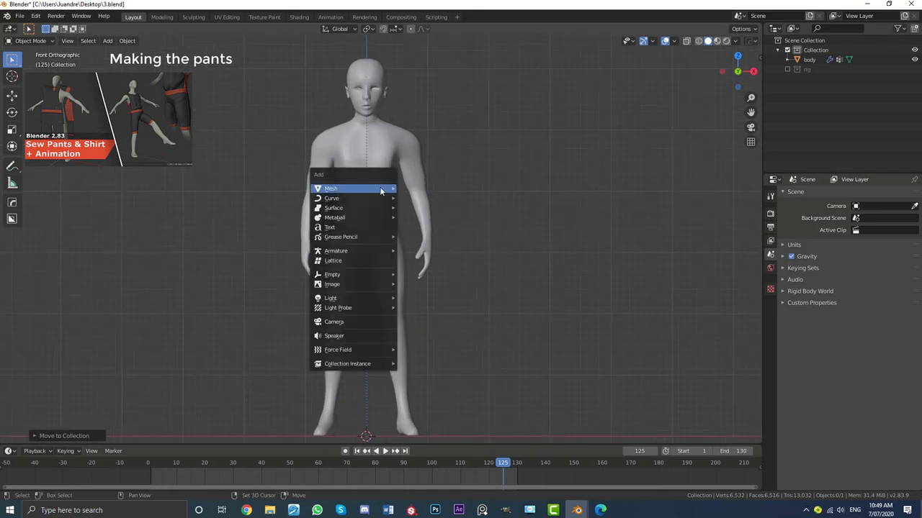
mouse_move(380, 187)
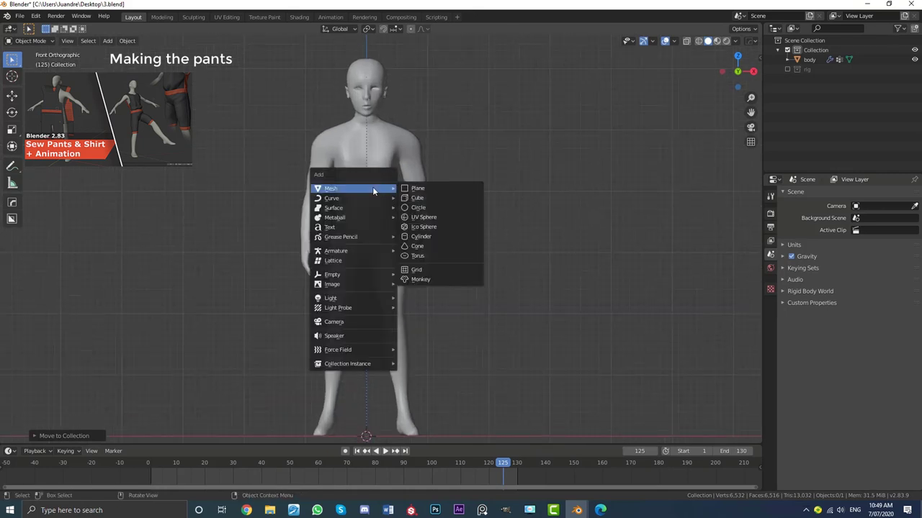
click(431, 188)
scroll(418, 268, down, 3)
scroll(380, 270, up, 3)
scroll(355, 232, up, 2)
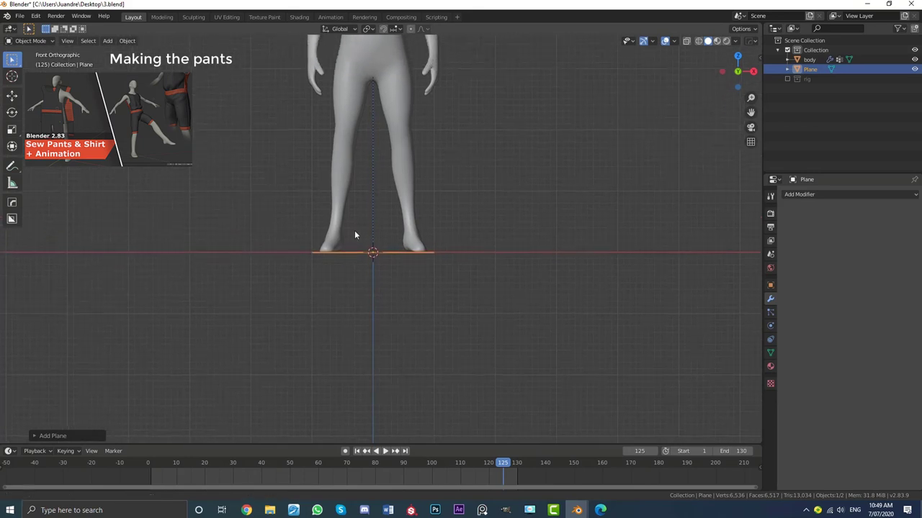
Step: In Edit Mode, rotate the plane 90 degrees about the X axis so it stands upright
key(Tab)
middle_drag(432, 217, 437, 277)
text(r)
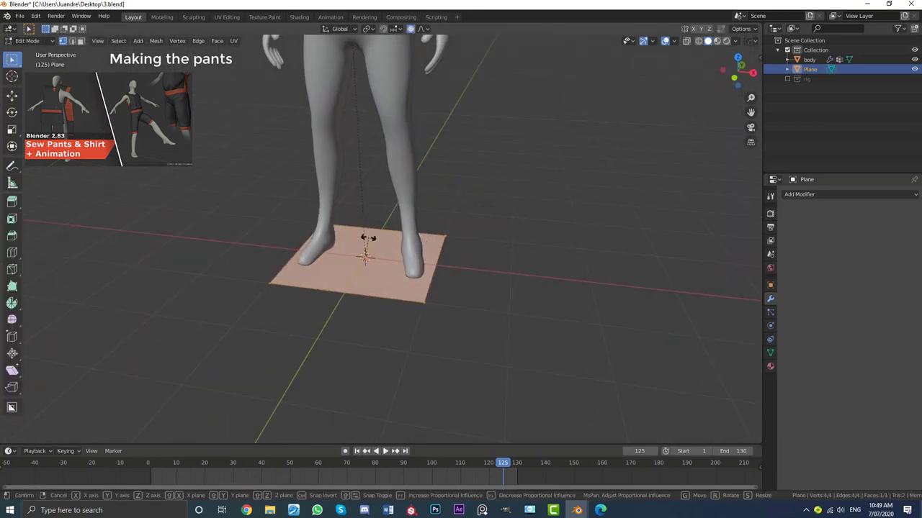
text(x)
text(90)
key(Return)
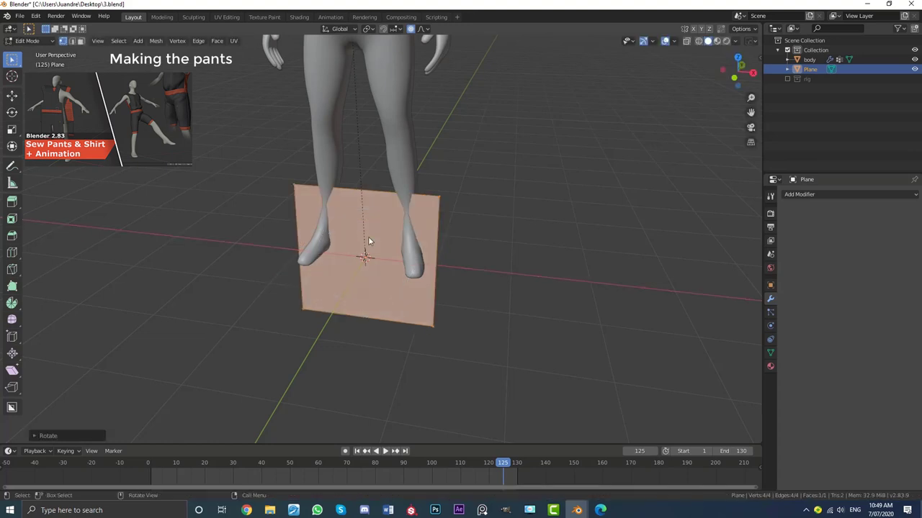
Step: Turn off proportional editing and add a Mirror modifier on the X axis to the plane
click(410, 29)
click(362, 206)
middle_drag(362, 206, 389, 202)
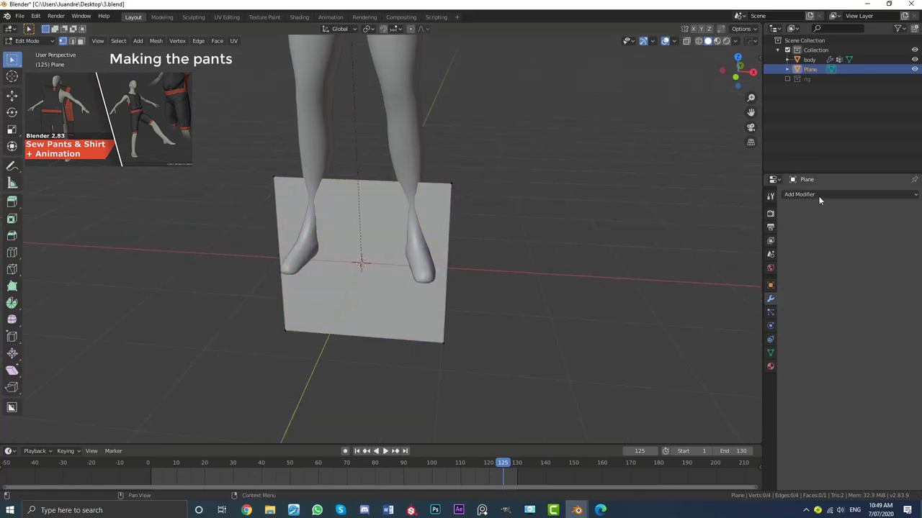
click(819, 200)
click(738, 295)
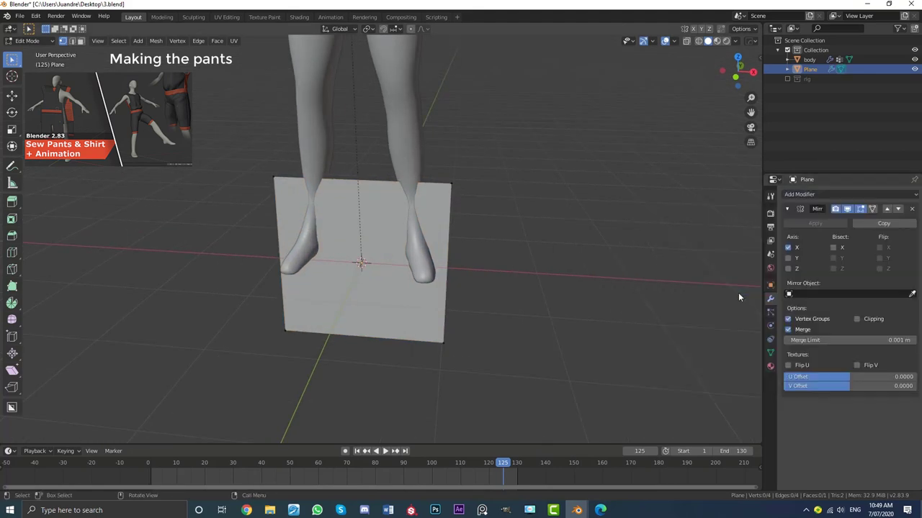
Step: Move all of the plane's vertices along the X axis until the two mirrored halves separate
key(a)
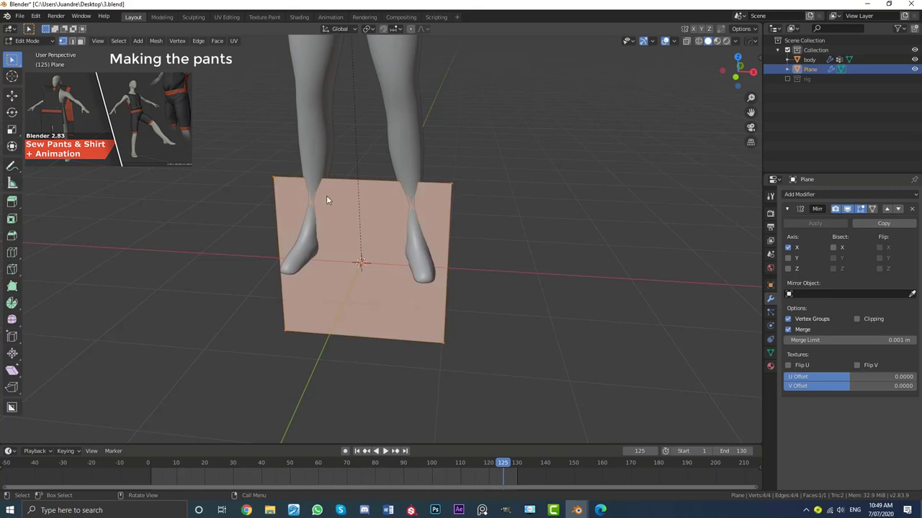
key(g)
key(x)
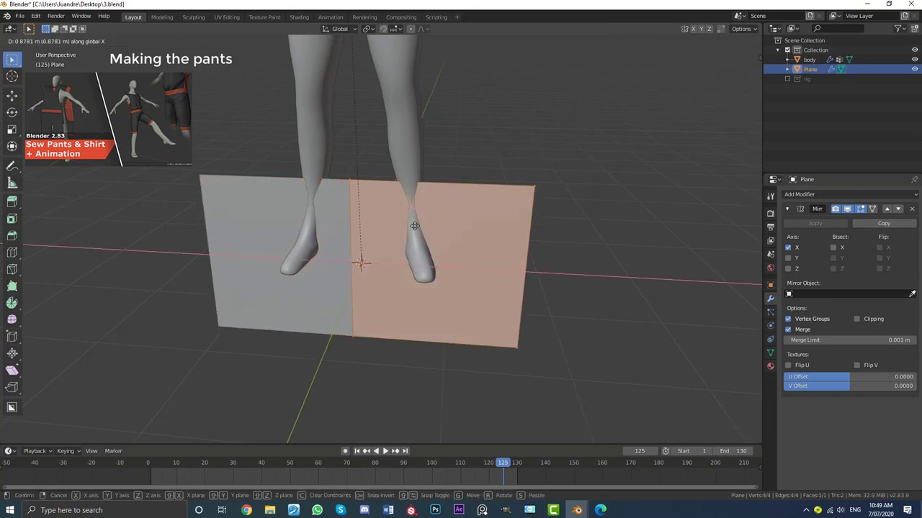
click(428, 233)
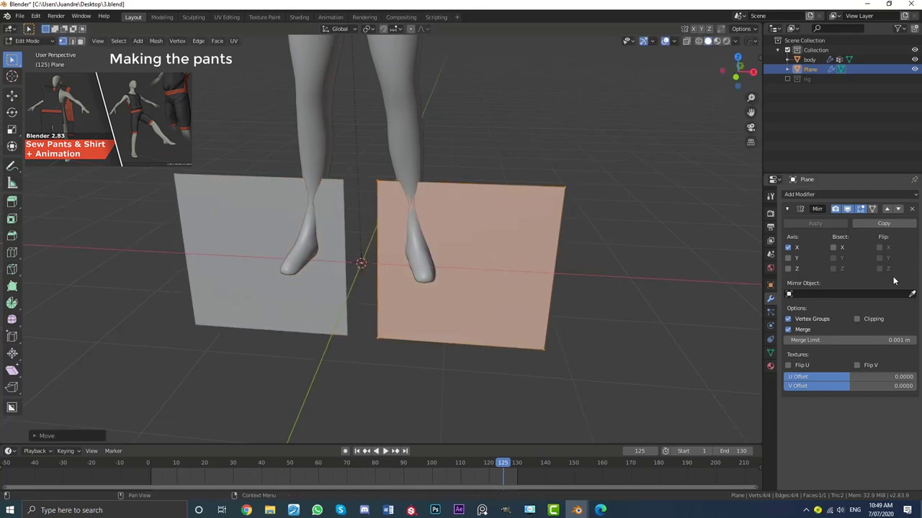
Step: Enable Clipping on the Mirror modifier and move the plane back along X until its halves join at the centre line
click(856, 319)
key(g)
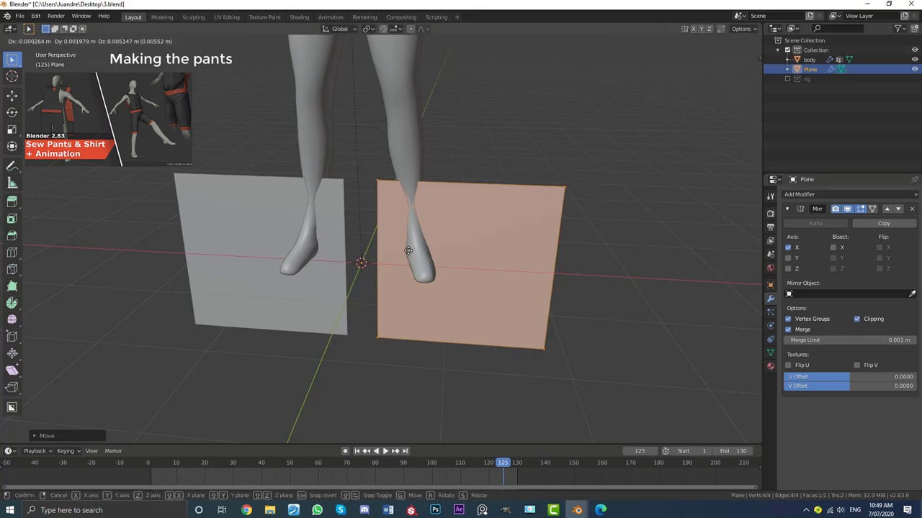
key(x)
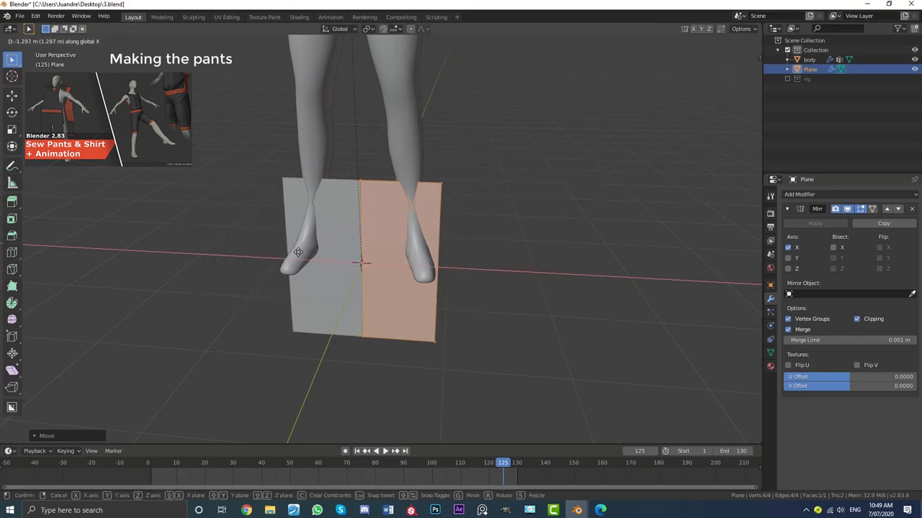
click(303, 250)
middle_drag(303, 251, 406, 275)
key(g)
click(413, 221)
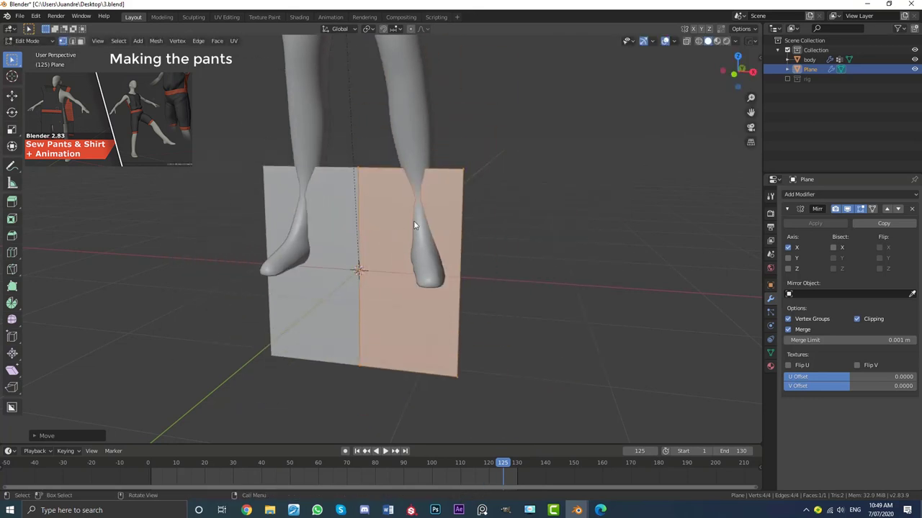
Step: In Object Mode and front view, raise the plane about 2.8 m along Z to the character's hips
key(KP_1)
scroll(379, 243, down, 3)
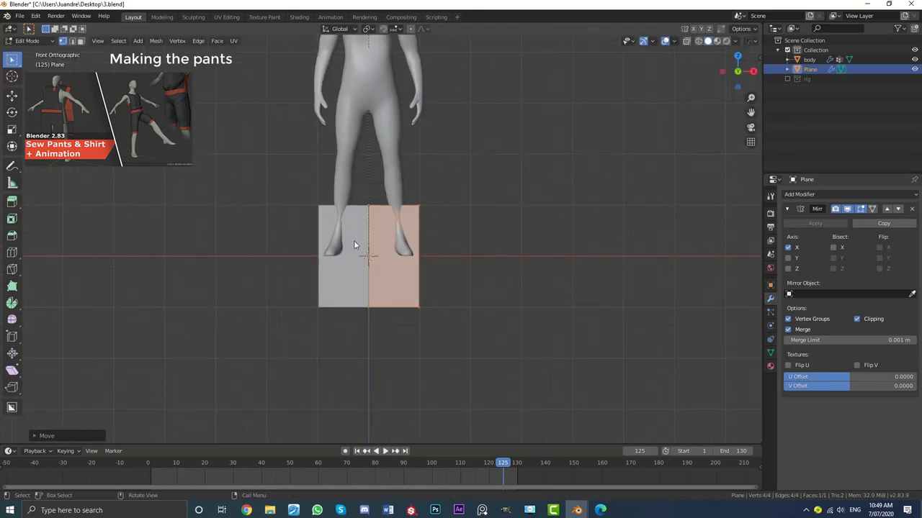
key(Tab)
scroll(358, 242, down, 2)
shift+middle_drag(357, 242, 384, 319)
scroll(384, 319, up, 1)
key(g)
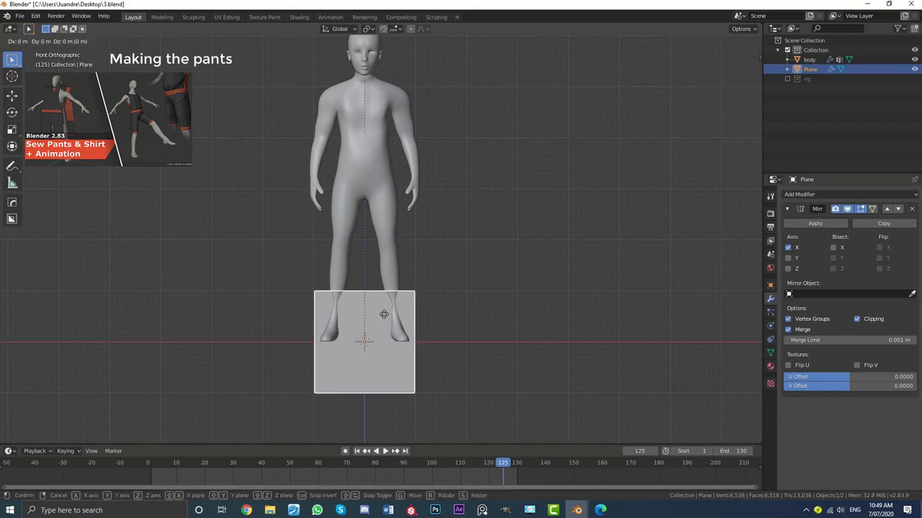
key(z)
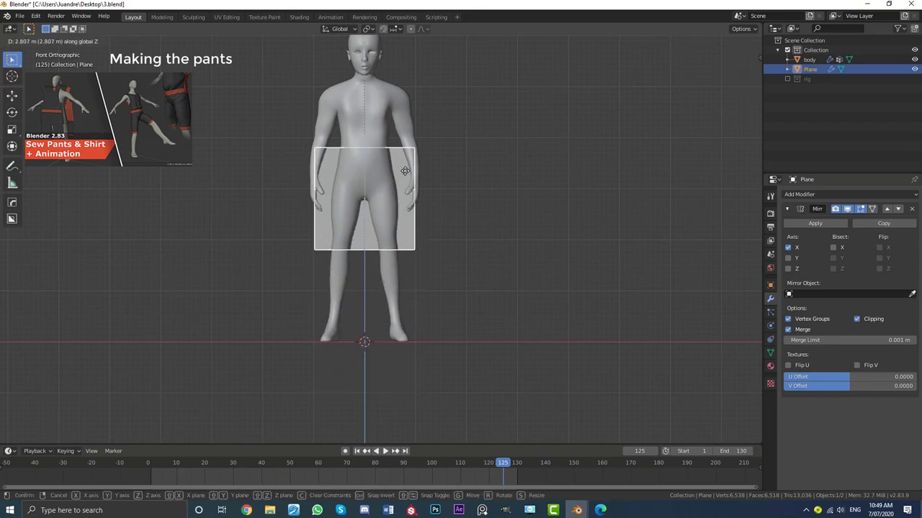
click(405, 174)
Step: In Edit Mode, move the whole plane about 0.8 m along negative Y so it stands in front of the body
middle_drag(454, 179, 381, 194)
key(Tab)
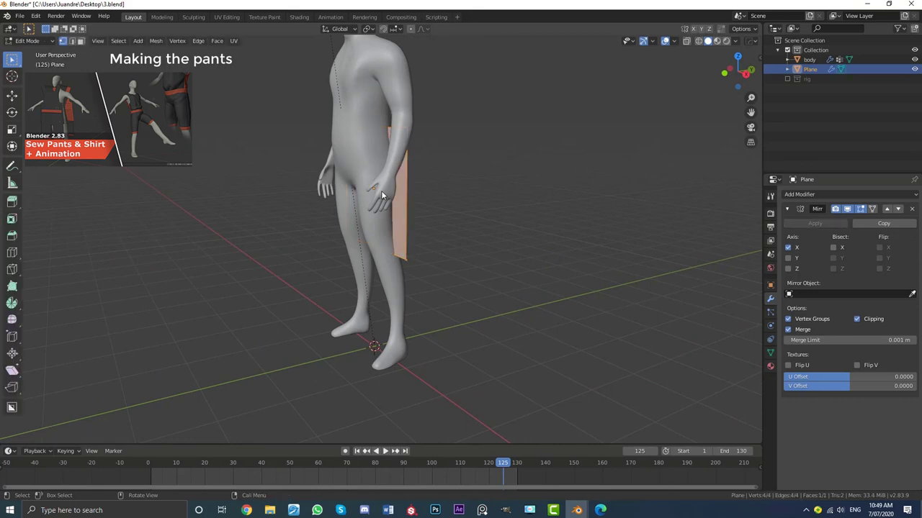
key(KP_3)
scroll(385, 202, up, 5)
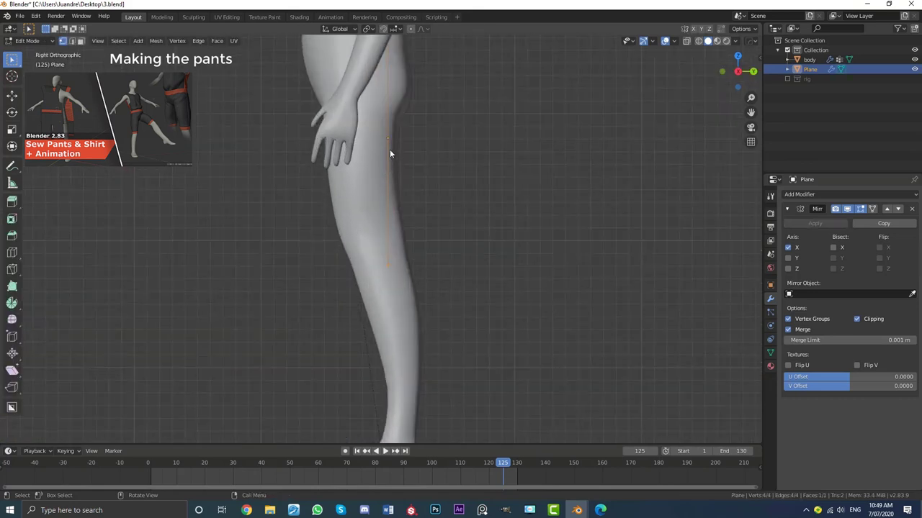
scroll(390, 159, down, 2)
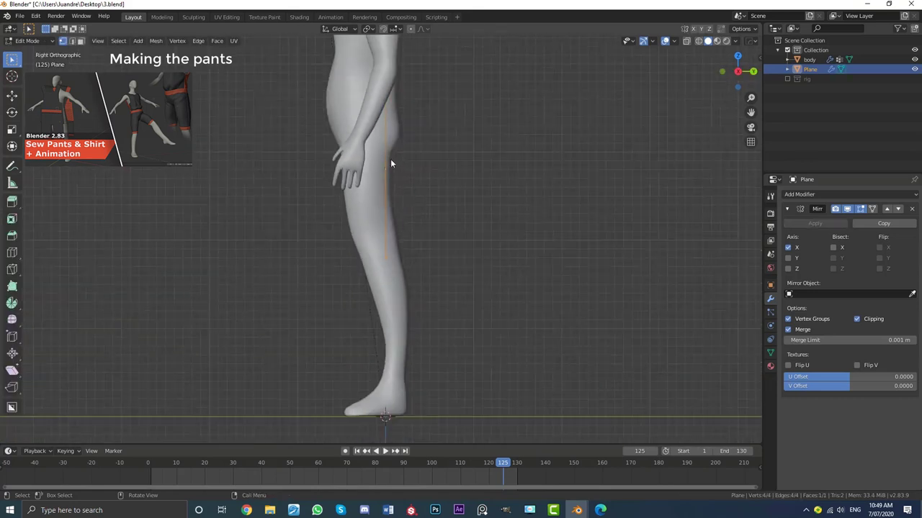
scroll(387, 198, down, 2)
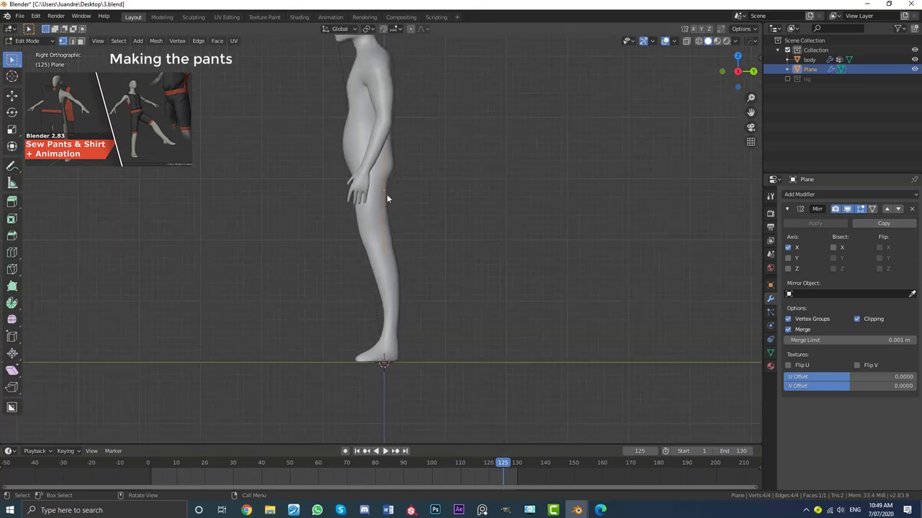
middle_drag(380, 201, 399, 179)
key(g)
key(y)
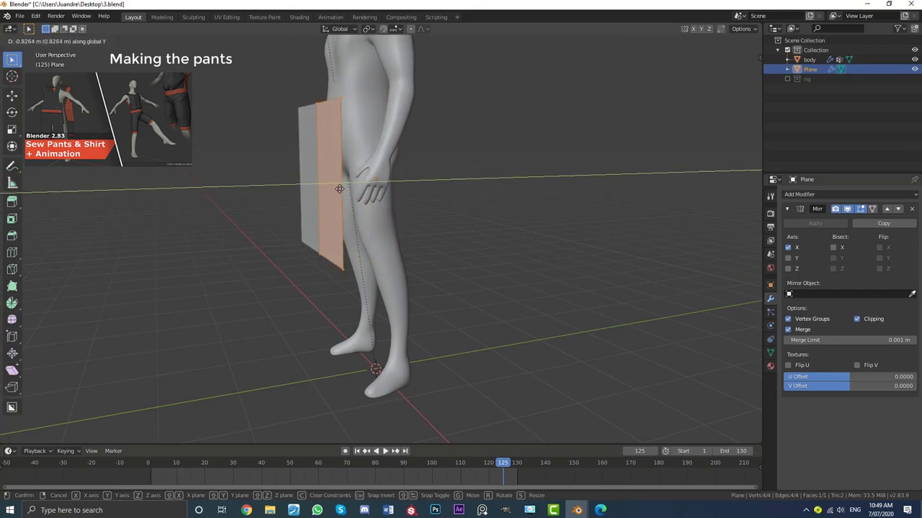
click(345, 186)
middle_drag(346, 185, 386, 184)
Step: In front view, move the plane's lower centre vertex up to the character's crotch
key(KP_1)
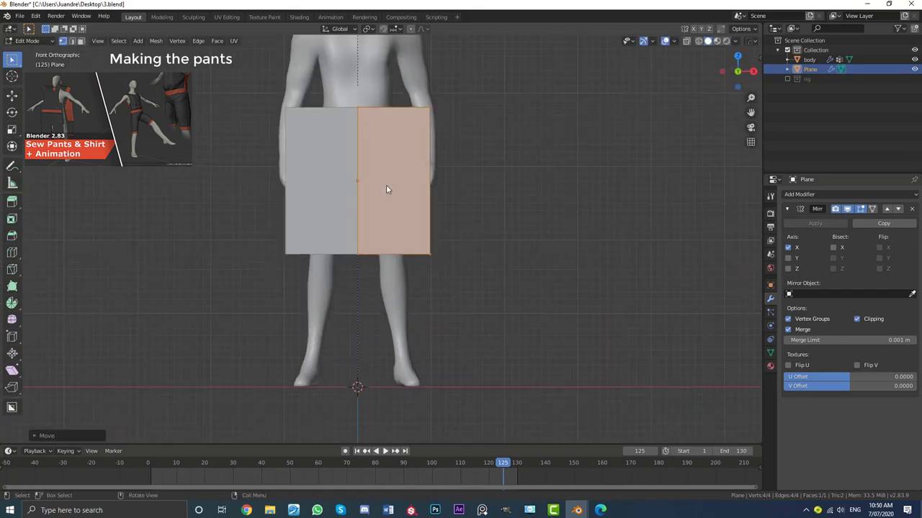
scroll(356, 256, up, 2)
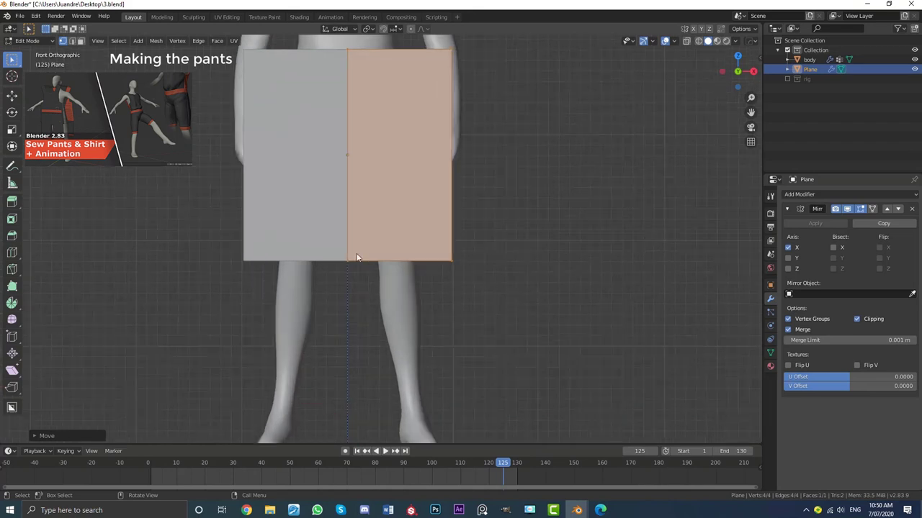
scroll(357, 134, down, 3)
click(359, 258)
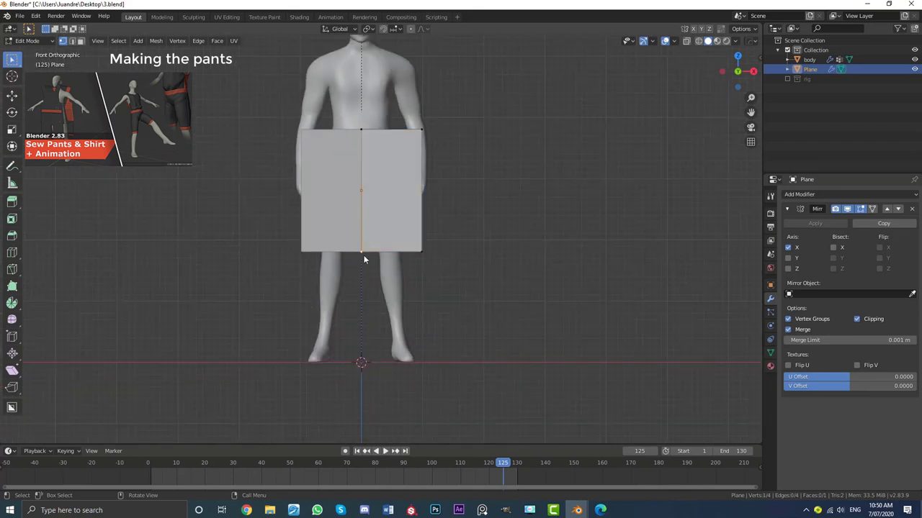
scroll(338, 267, up, 5)
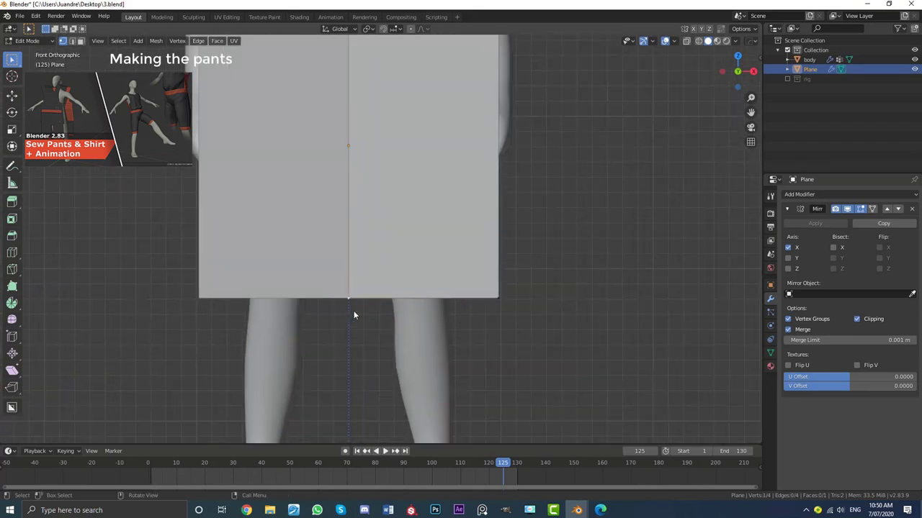
key(g)
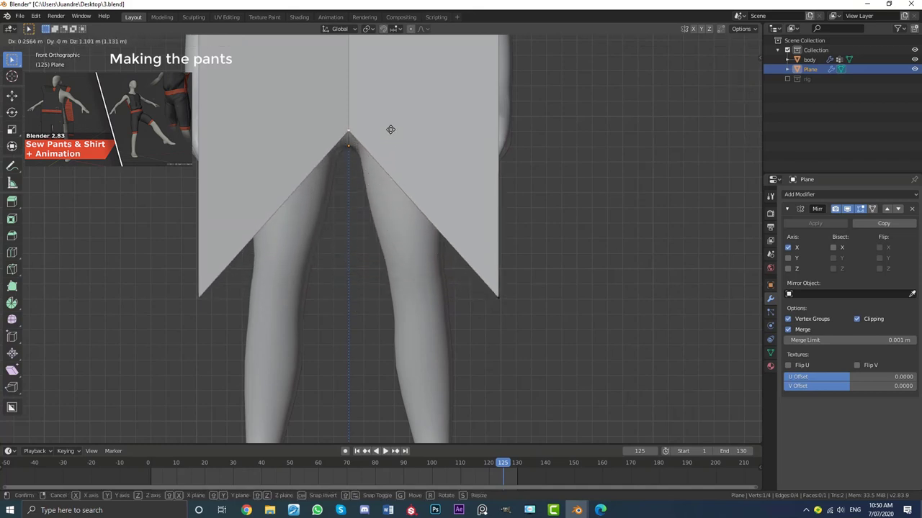
click(387, 176)
Step: Switch to wireframe shading and raise the lower outer corner vertex to crotch height, slightly inward
key(z)
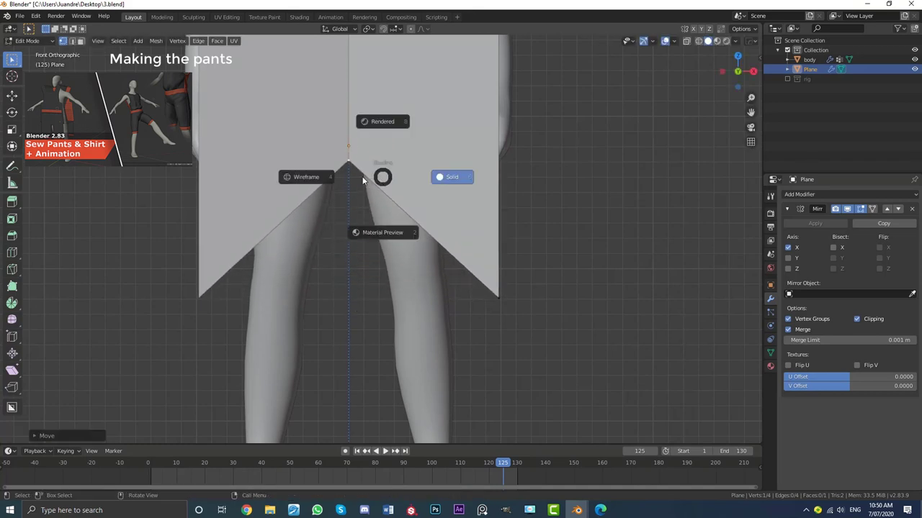
click(310, 176)
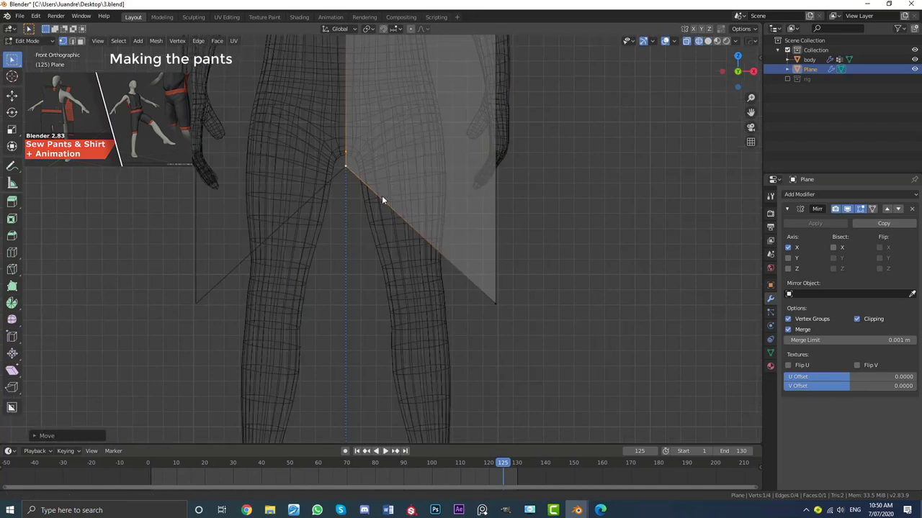
mouse_move(381, 195)
shift+middle_down()
mouse_move(455, 342)
mouse_move(475, 350)
shift+middle_up()
shift+click(476, 332)
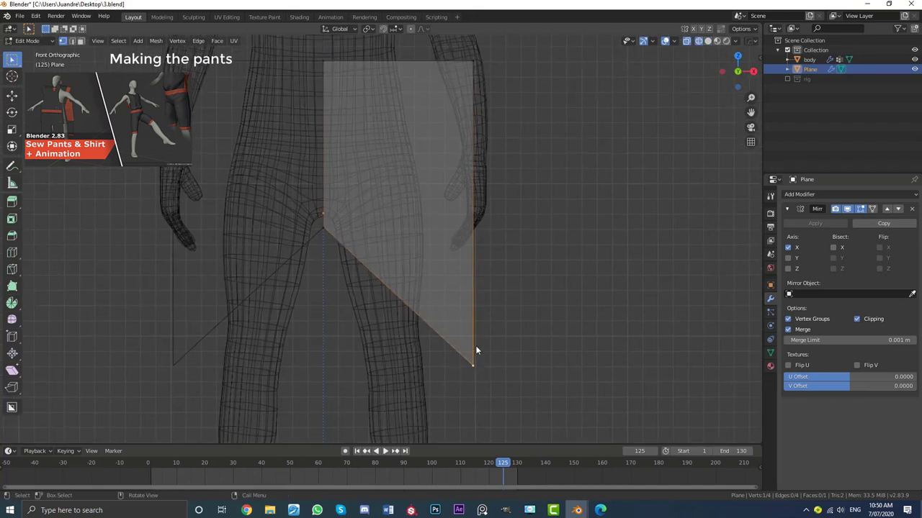
key(g)
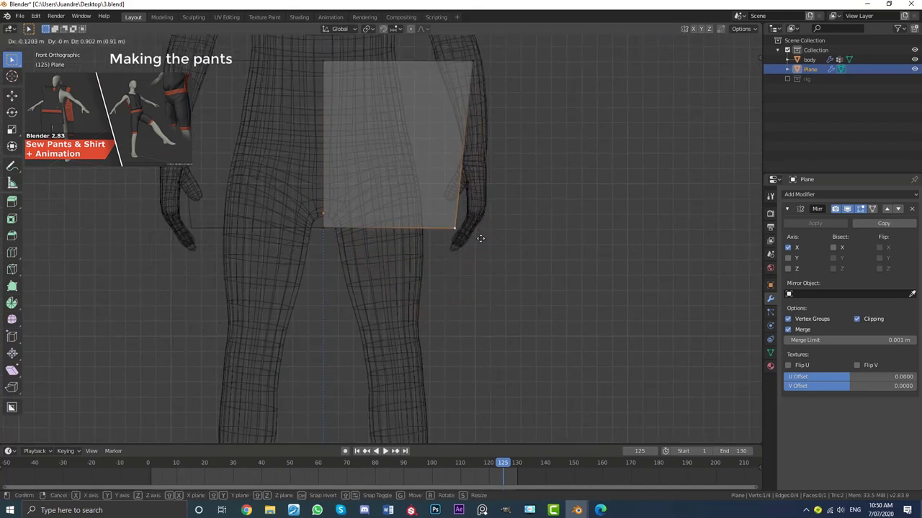
click(480, 238)
Step: Move the upper outer corner inward and down beside the waist, and lower the upper centre vertex to match
click(473, 65)
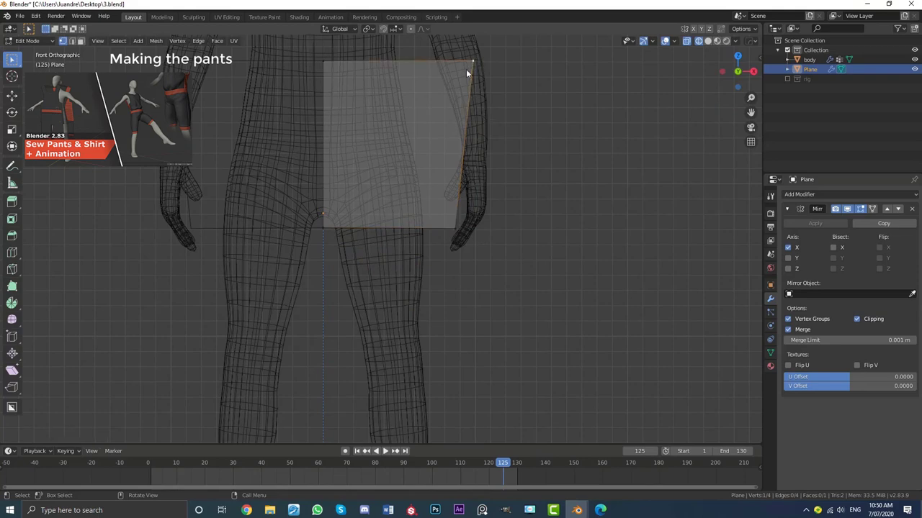
scroll(465, 69, down, 1)
key(g)
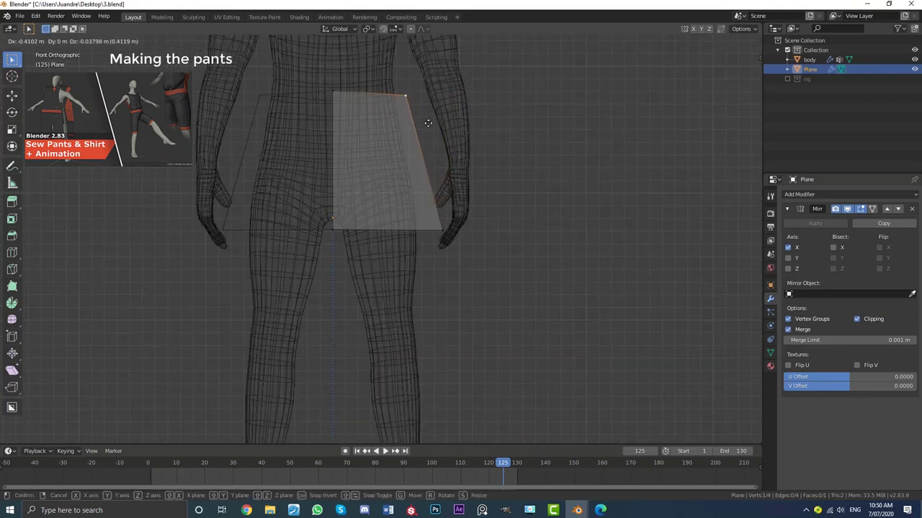
click(432, 137)
click(335, 94)
key(g)
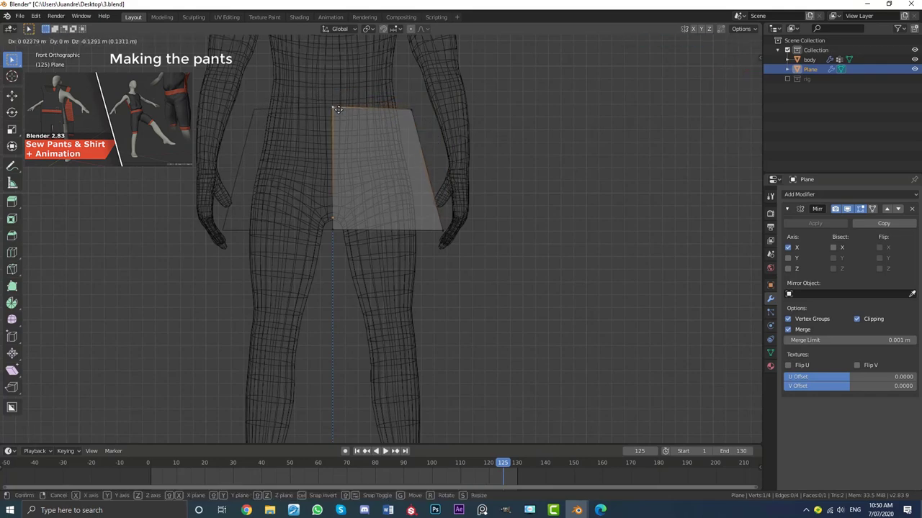
click(437, 148)
Step: Return the animation to frame 0 so the character stands in its starting pose
scroll(362, 193, down, 3)
scroll(362, 189, up, 2)
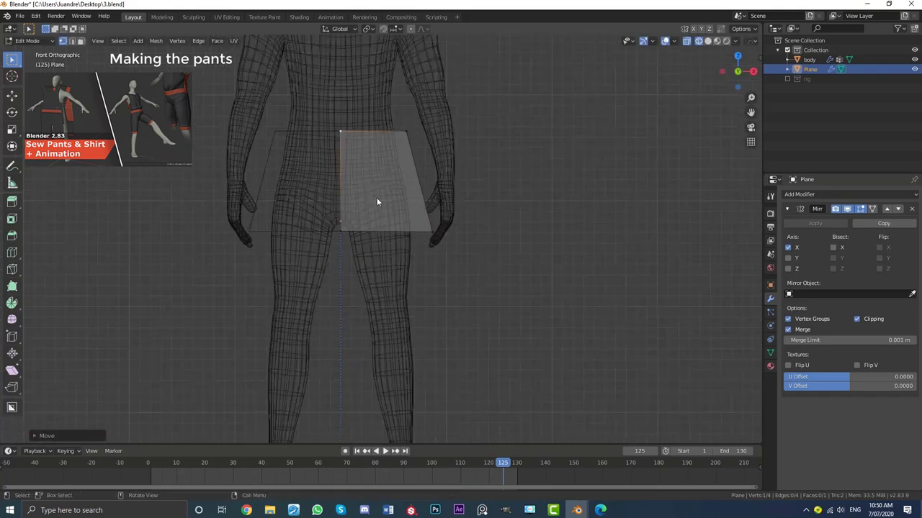
key(z)
click(375, 451)
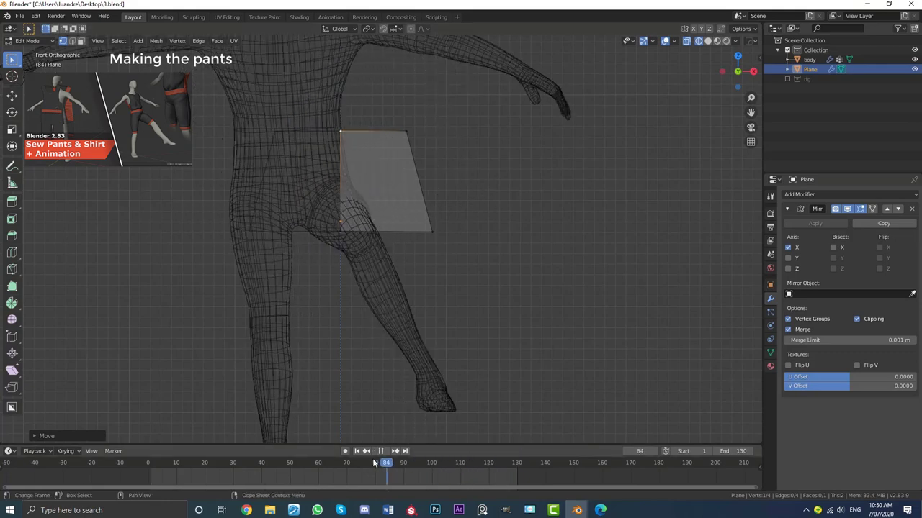
drag(305, 461, 149, 462)
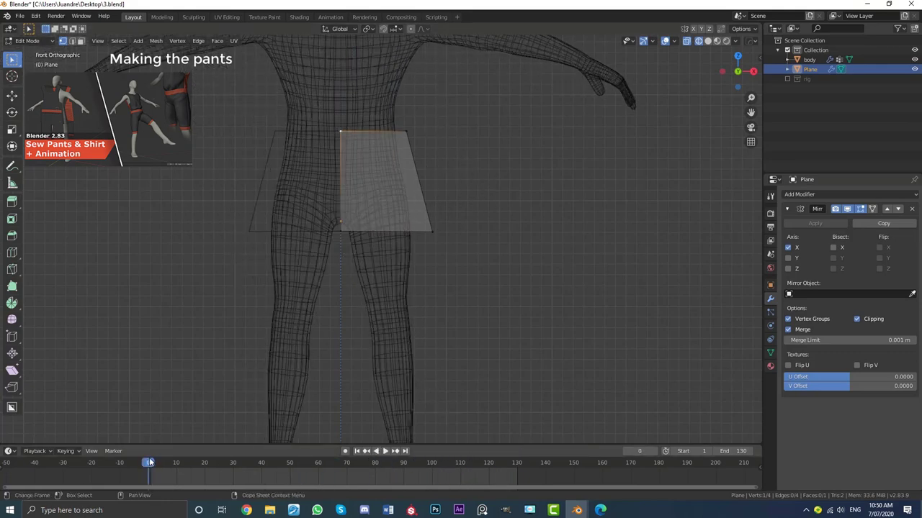
Step: Add one vertical loop cut down the middle of the pants panel's editable half
scroll(434, 141, down, 2)
scroll(345, 115, down, 3)
scroll(380, 258, up, 4)
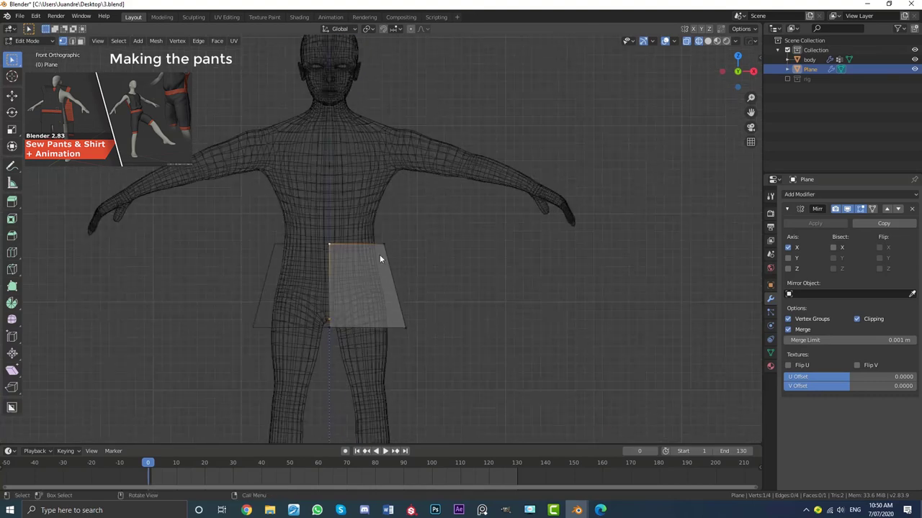
scroll(417, 353, up, 2)
shift+middle_drag(404, 352, 422, 253)
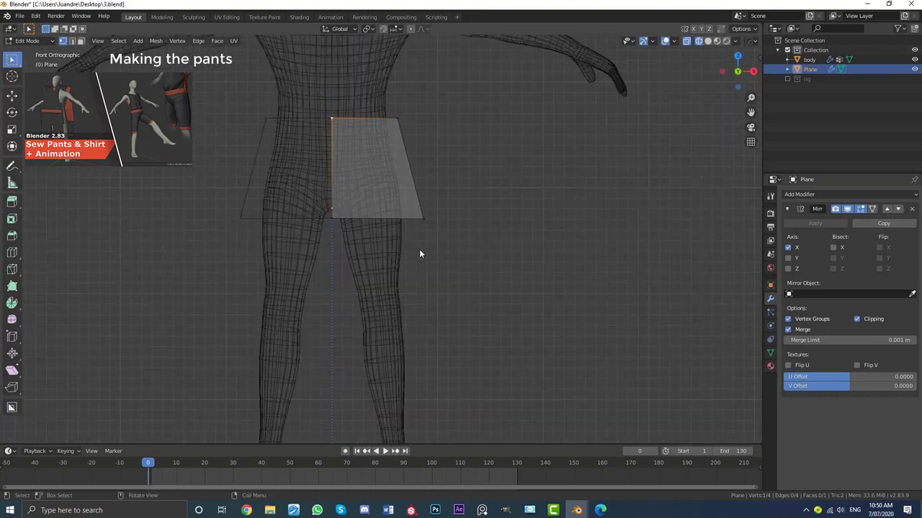
scroll(382, 108, down, 1)
click(397, 117)
scroll(381, 104, up, 1)
middle_drag(373, 97, 342, 86)
key(ctrl+r)
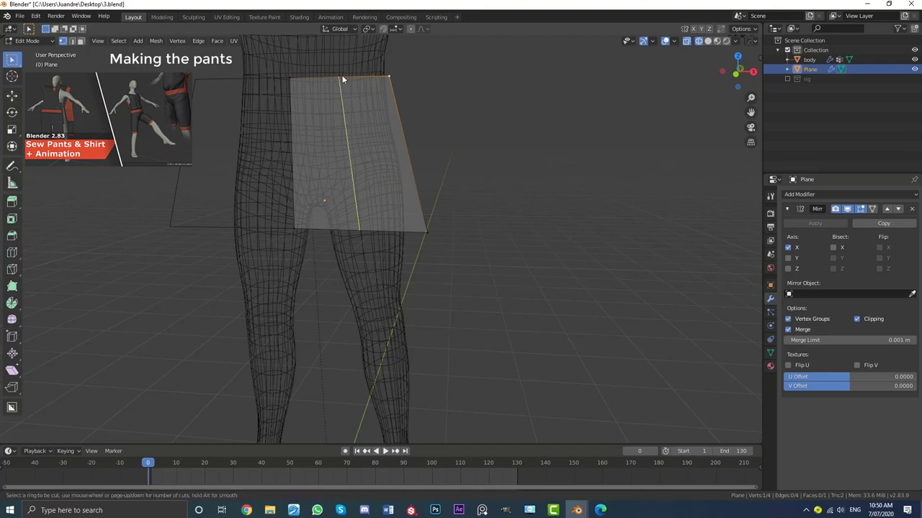
click(343, 80)
key(KP_1)
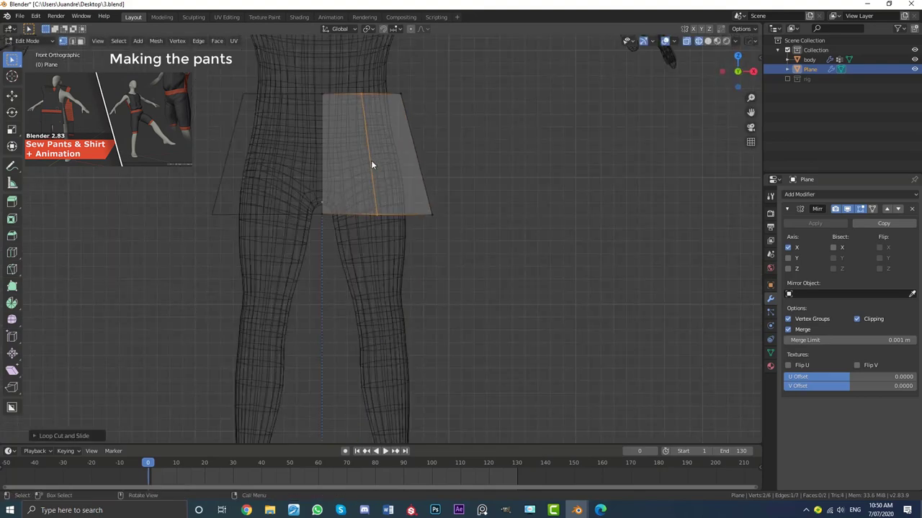
Step: Slide the new edge loop toward the centre line so it lines up with the inner leg
scroll(371, 165, up, 2)
key(g)
key(g)
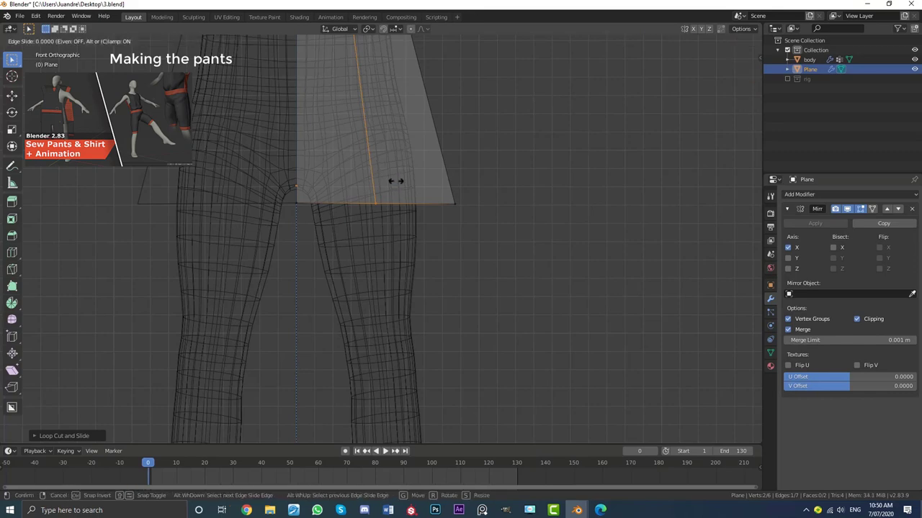
click(332, 177)
key(z)
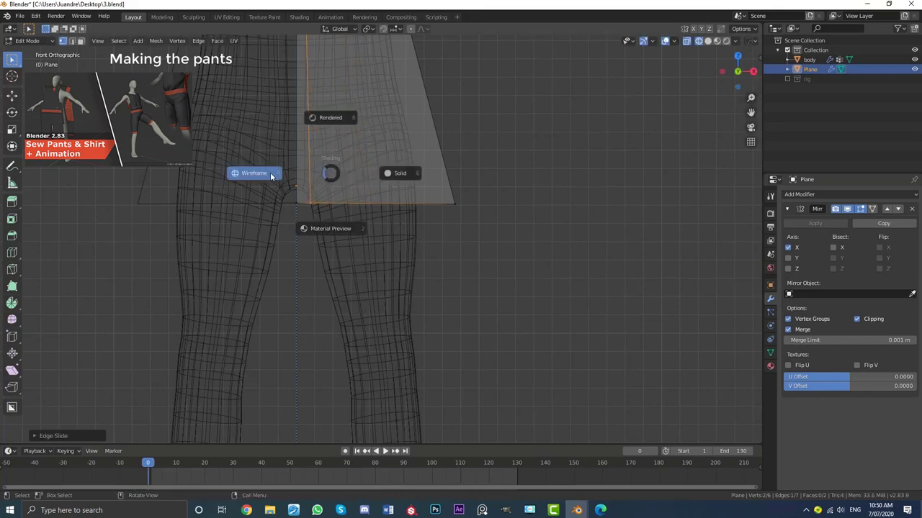
Step: Extrude the lower edge between the inner-leg vertex and the outer corner downward to form a pant leg
scroll(331, 173, down, 3)
scroll(316, 239, up, 2)
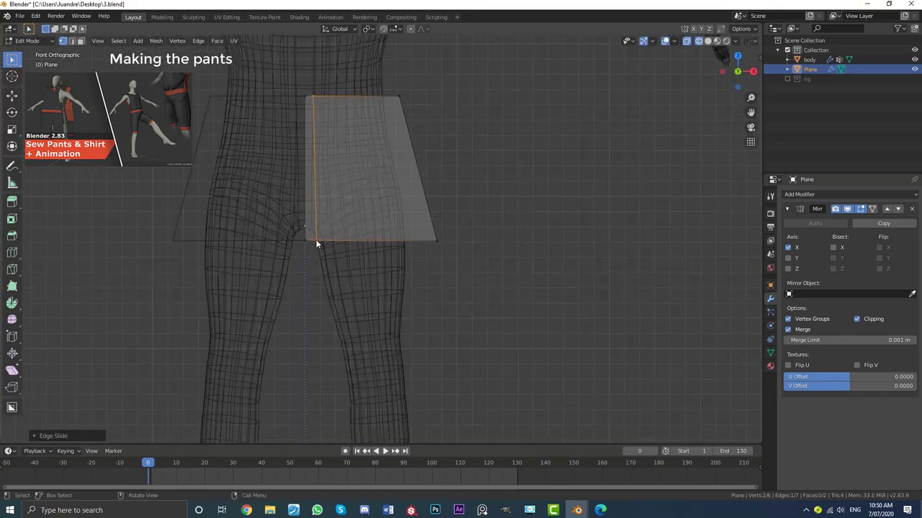
click(316, 240)
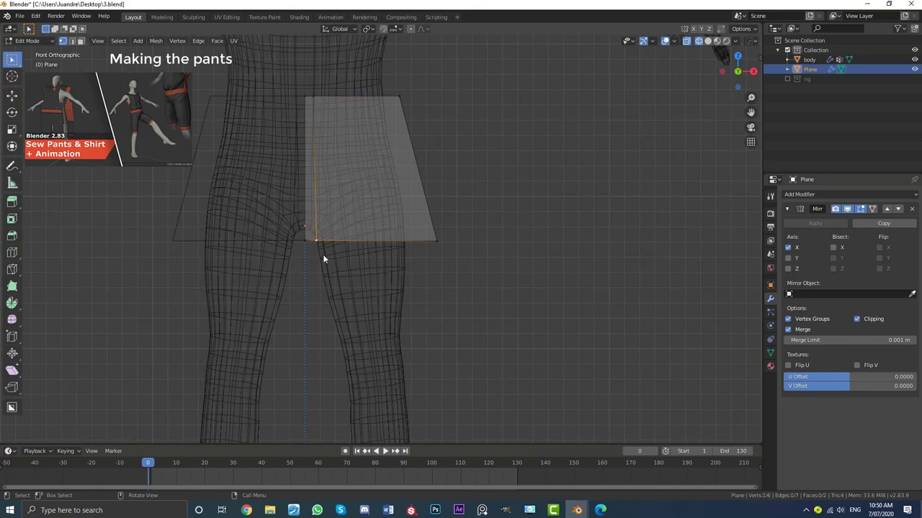
shift+click(439, 243)
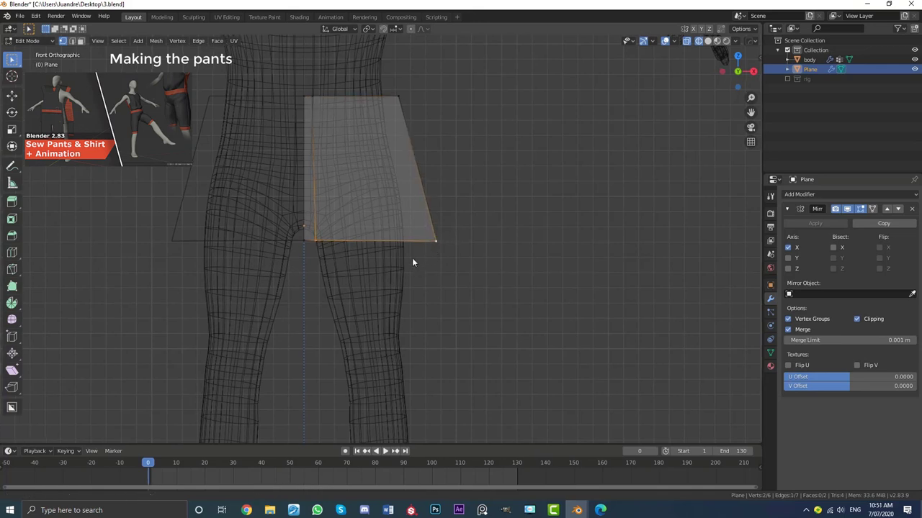
shift+middle_drag(412, 258, 410, 216)
key(e)
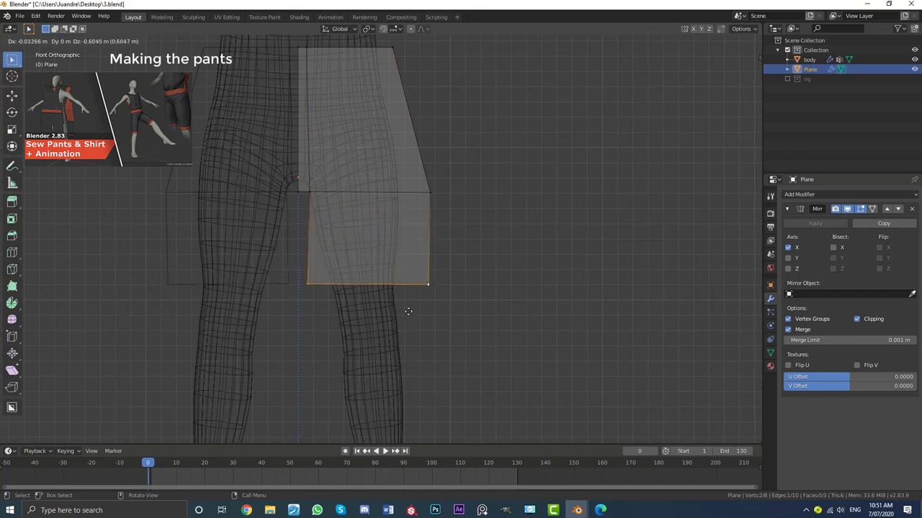
click(417, 366)
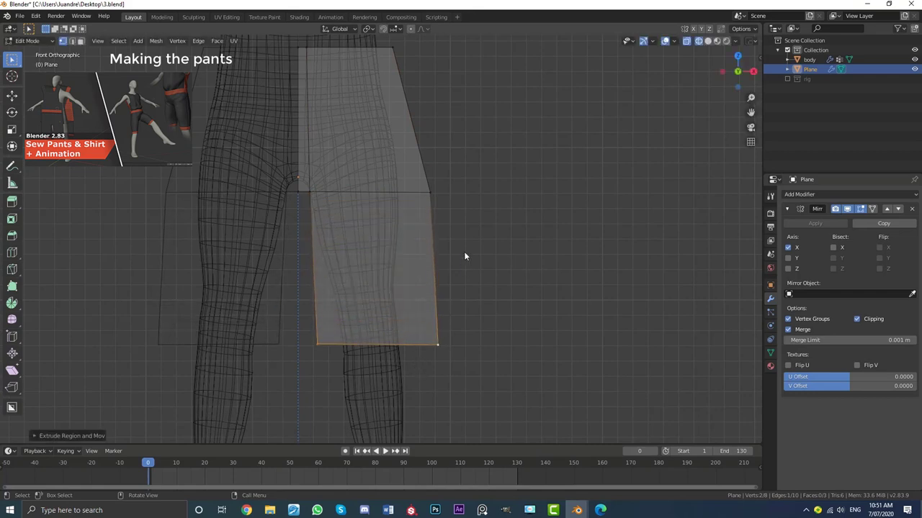
Step: Display the model in solid shading and reposition the pant leg's hem above the knee so the leg hangs nearly straight
scroll(465, 255, down, 5)
key(z)
click(473, 214)
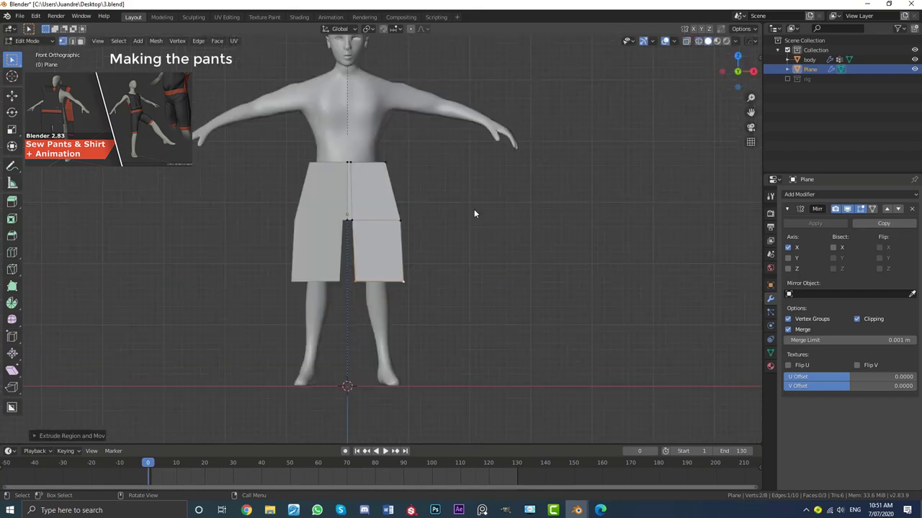
scroll(355, 310, up, 2)
key(g)
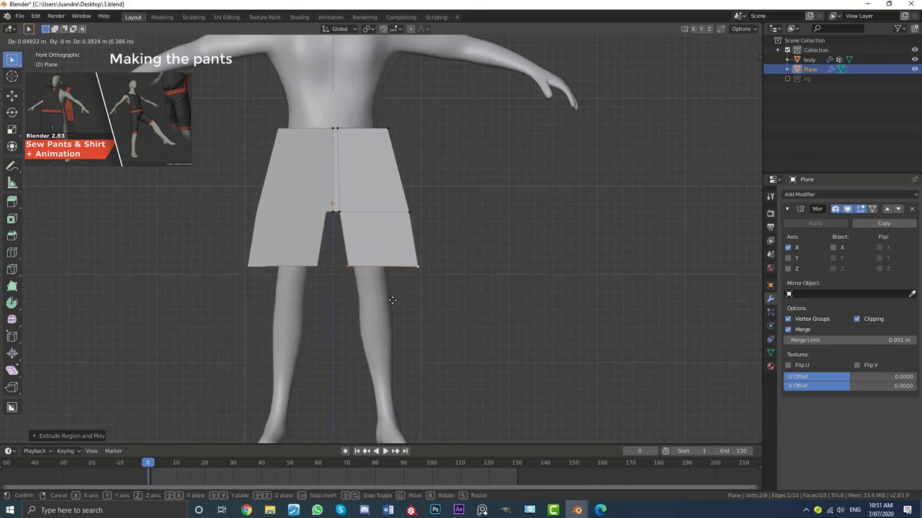
click(386, 330)
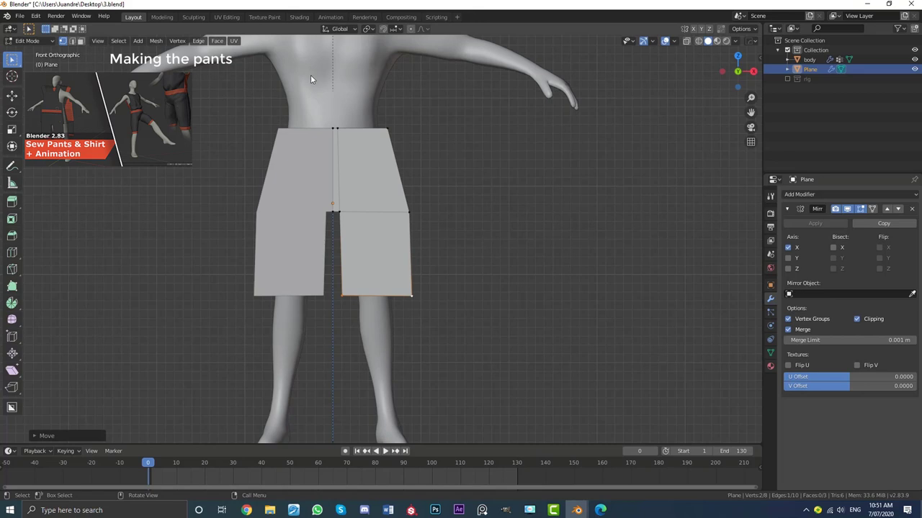
Step: Move the panel's upper outer corner outward about 0.14 m to widen the waist
scroll(351, 160, up, 3)
click(396, 94)
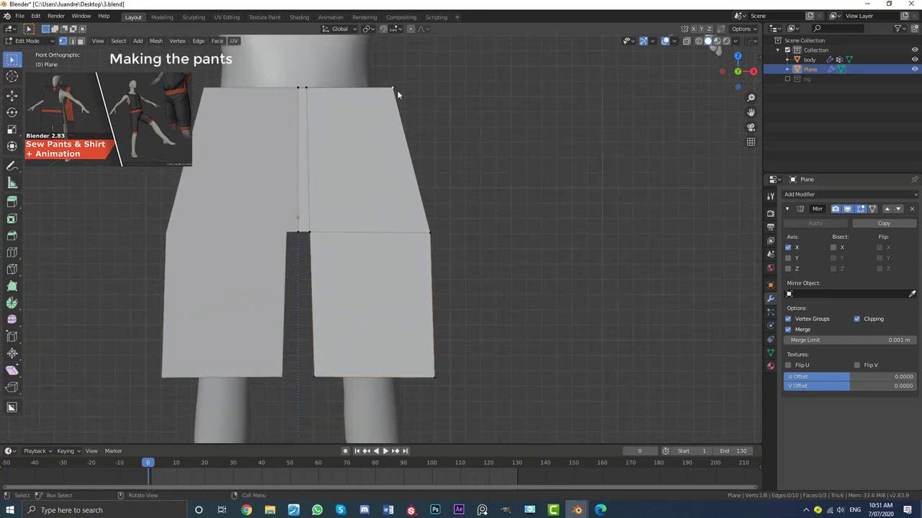
key(g)
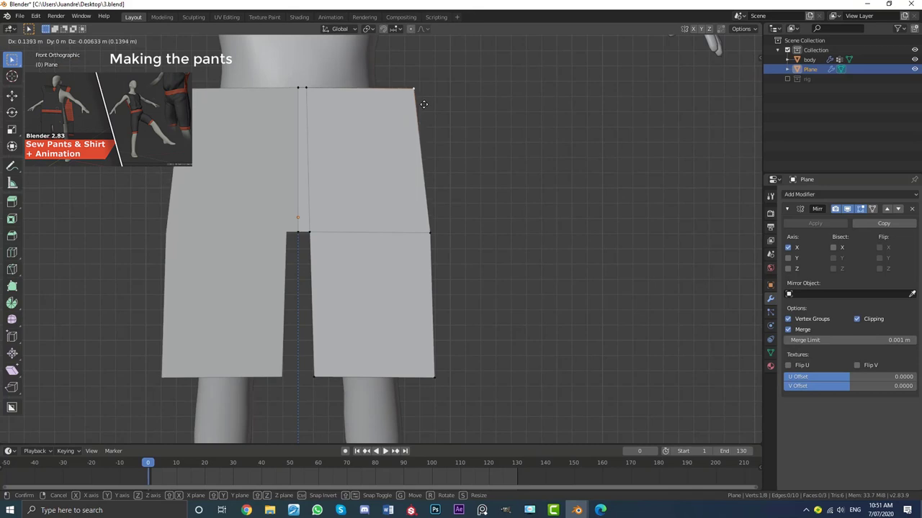
click(425, 102)
middle_drag(425, 103, 344, 179)
key(KP_1)
scroll(400, 140, up, 2)
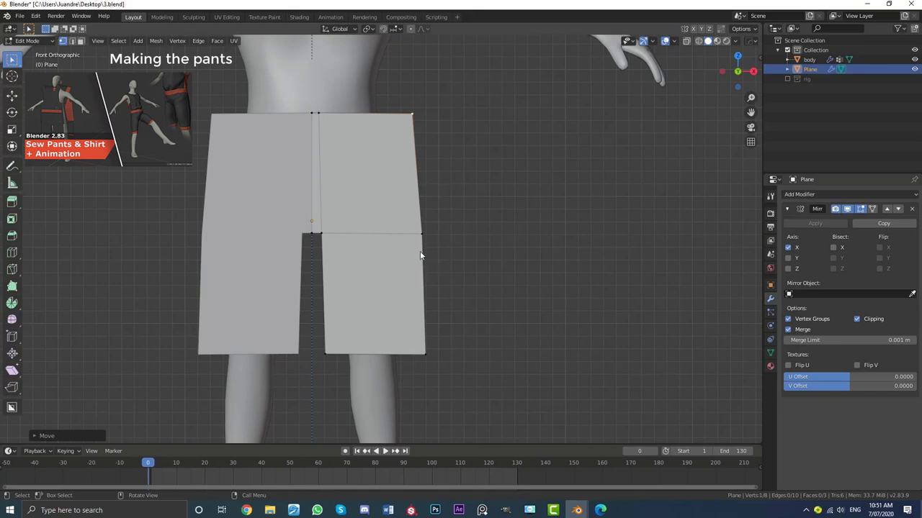
Step: Move the two outer leg vertices, at crotch height and at the hem, outward about 0.03 m along X
middle_drag(424, 273, 281, 219)
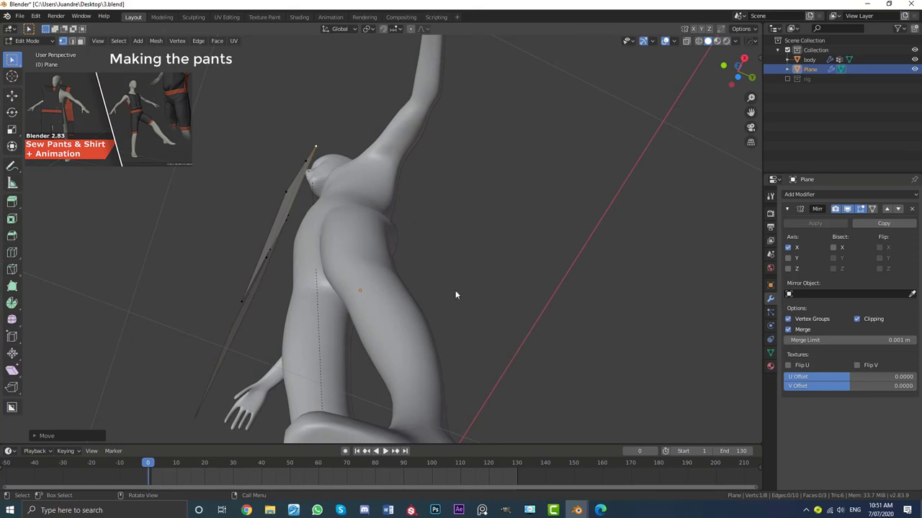
middle_drag(455, 290, 335, 264)
key(KP_1)
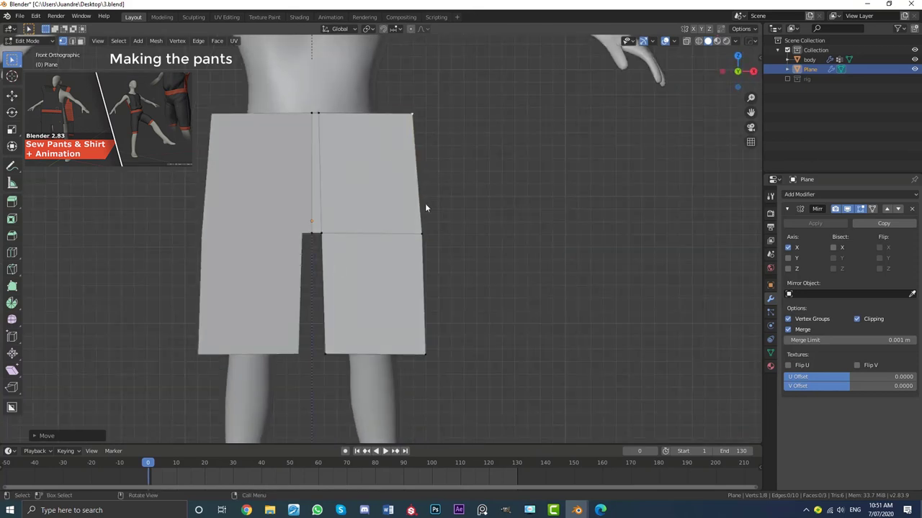
click(423, 234)
shift+click(425, 353)
key(g)
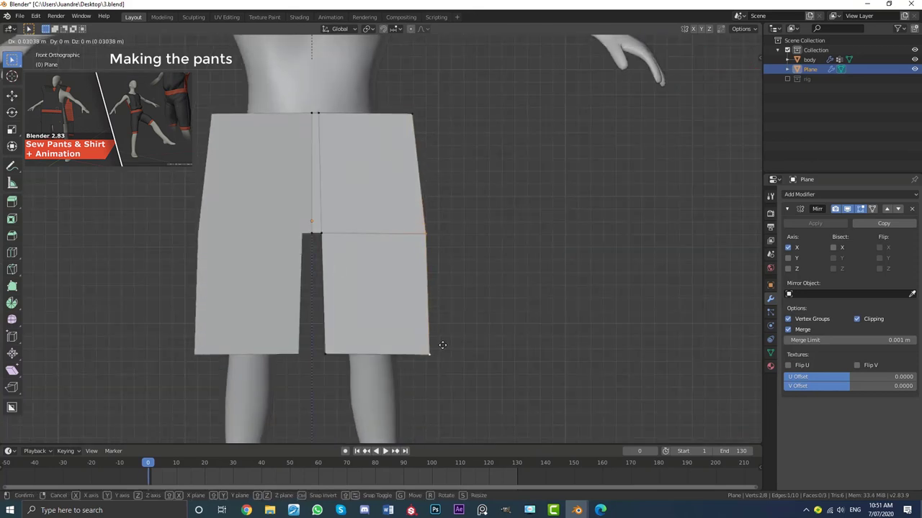
click(361, 350)
middle_drag(322, 348, 441, 229)
key(KP_1)
scroll(382, 231, up, 2)
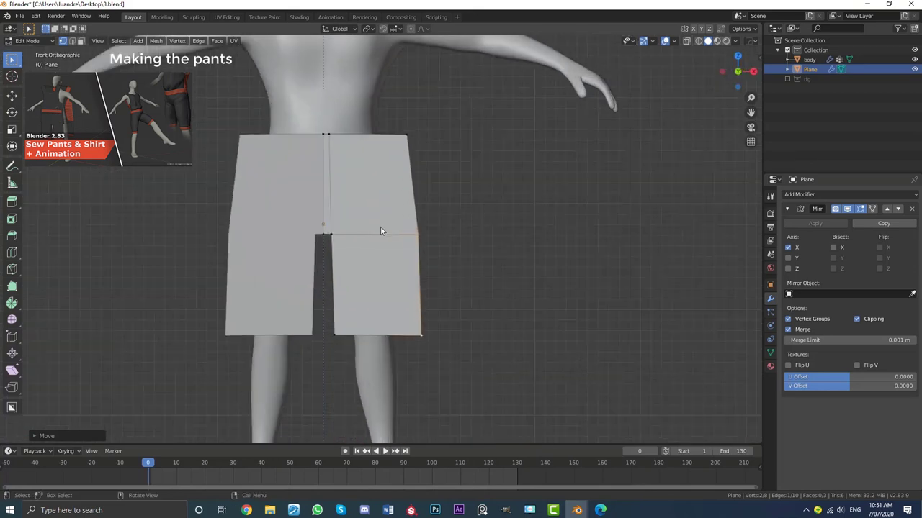
scroll(370, 246, up, 1)
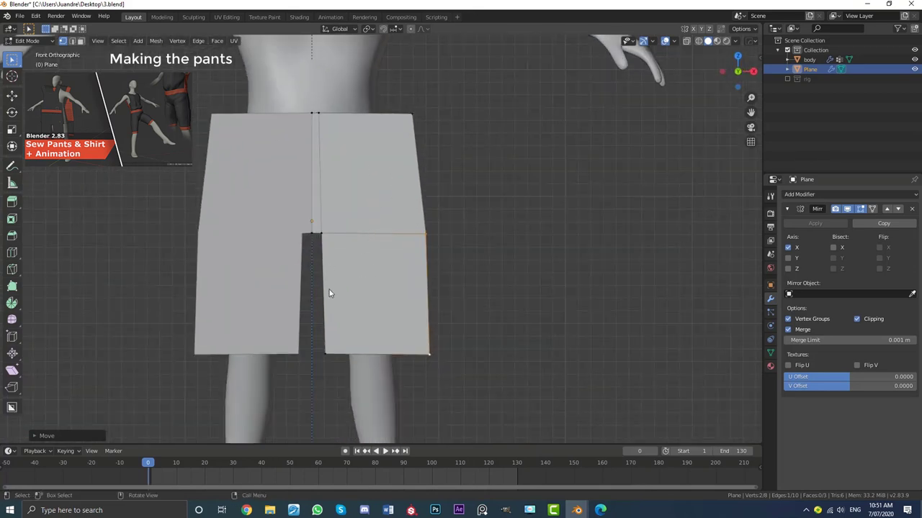
Step: Add 13 evenly spaced horizontal loop cuts across the pant leg below the crotch
middle_drag(330, 293, 310, 220)
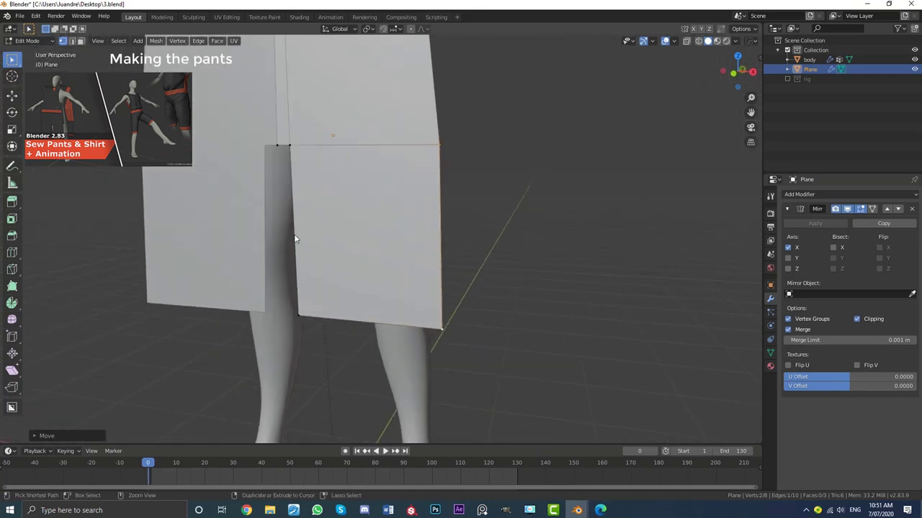
key(ctrl+r)
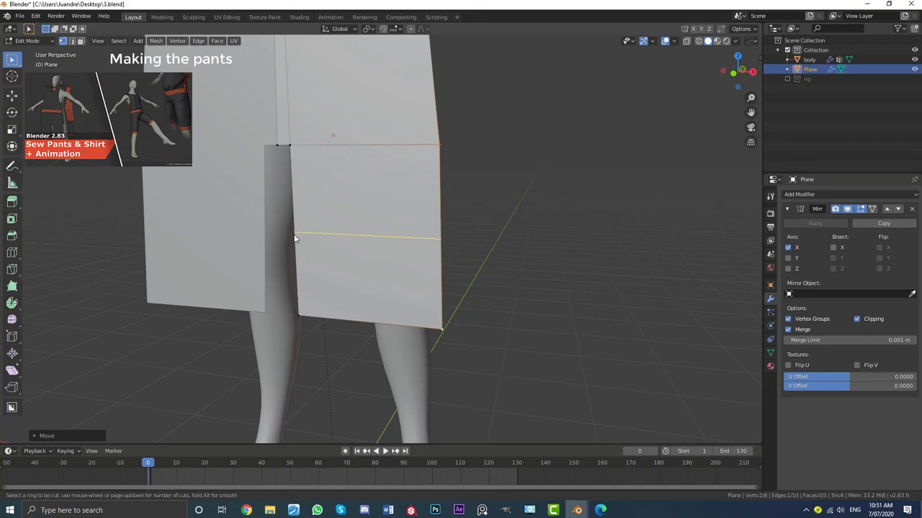
scroll(295, 239, up, 11)
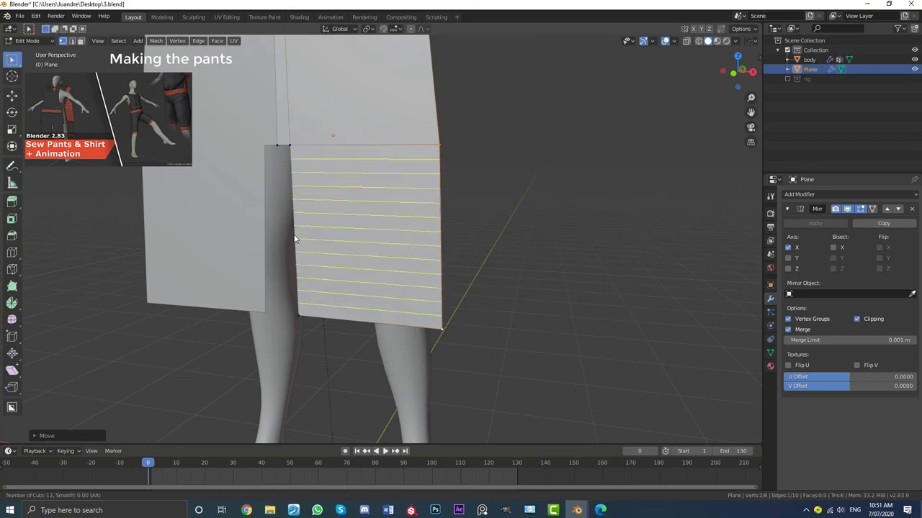
scroll(295, 238, up, 1)
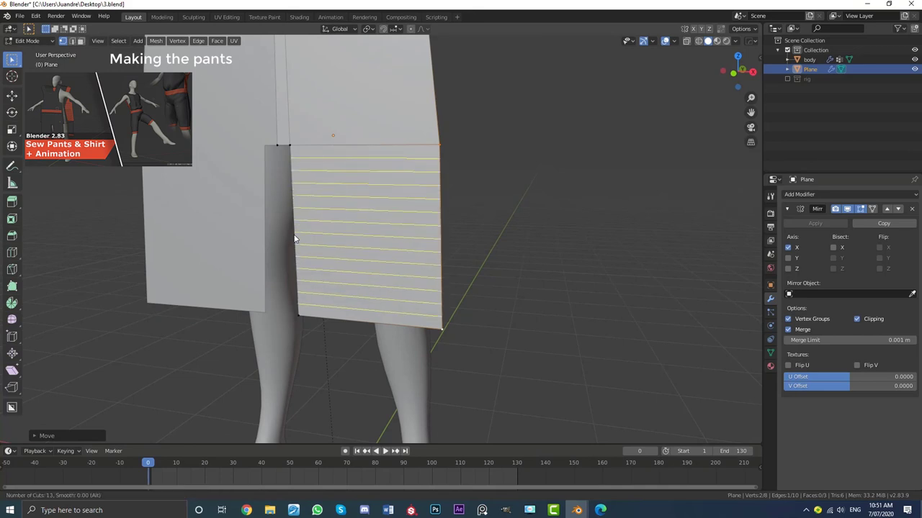
click(294, 239)
right_click(341, 208)
Step: Add 14 evenly spaced horizontal loop cuts across the upper section between the waist and crotch
middle_drag(342, 208, 296, 165)
key(ctrl+r)
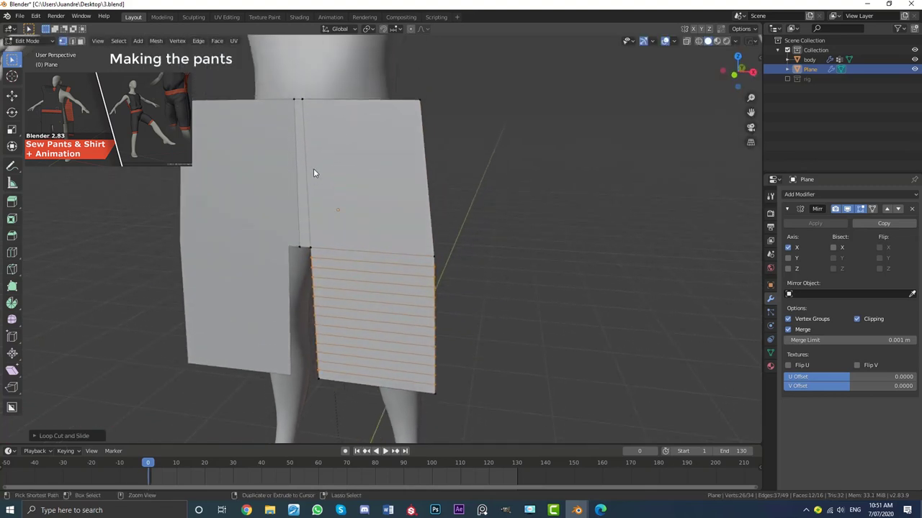
scroll(314, 171, up, 6)
scroll(313, 173, up, 8)
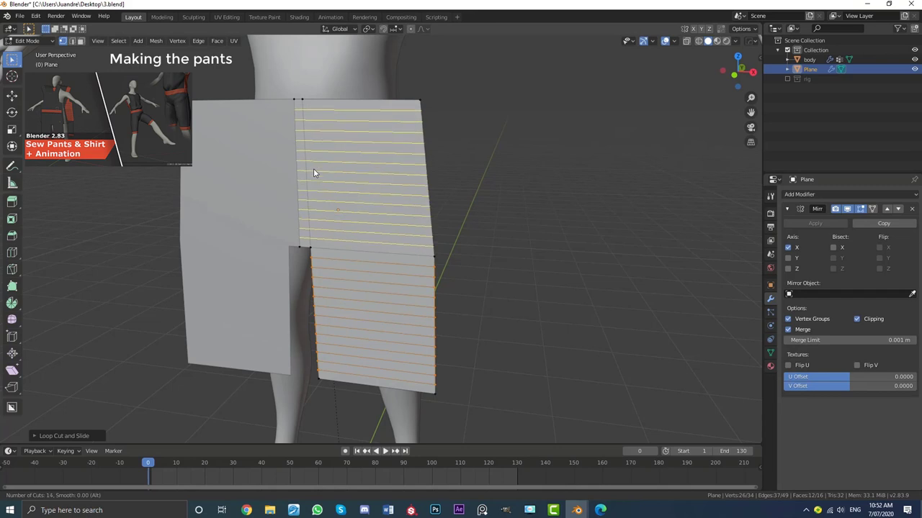
click(313, 171)
right_click(327, 189)
Step: Add 11 evenly spaced vertical loop cuts through the full height of the panel's wide outer section
middle_drag(327, 189, 343, 179)
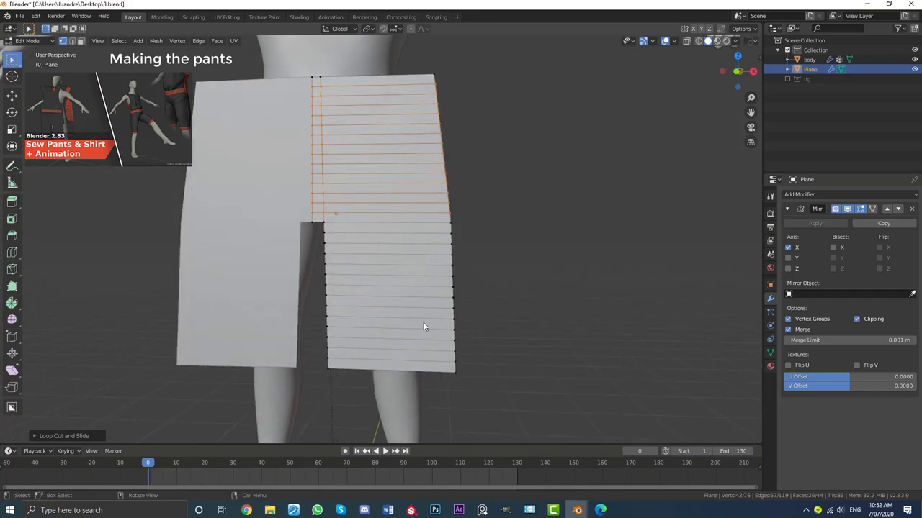
key(ctrl+r)
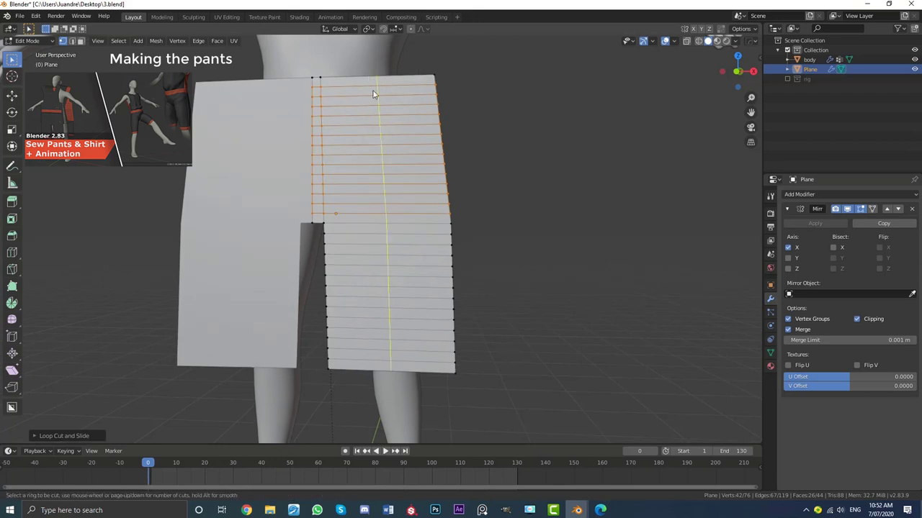
scroll(373, 94, up, 10)
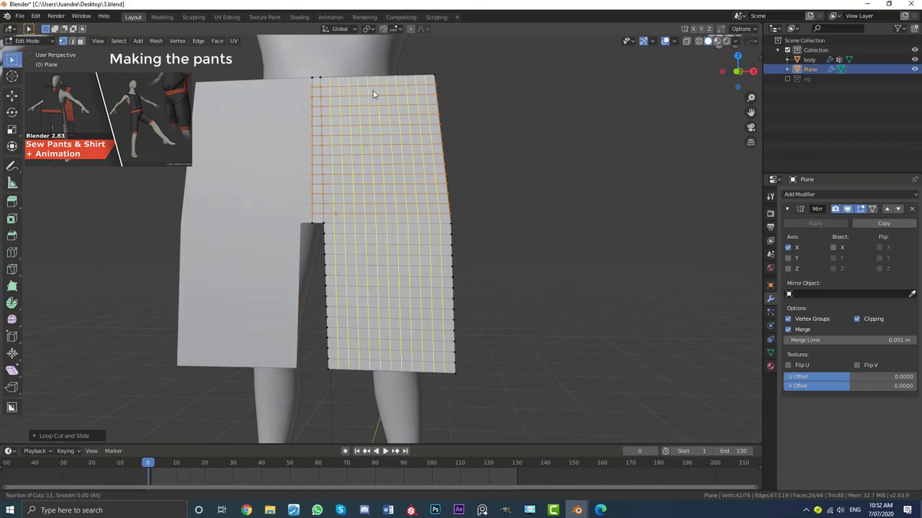
click(373, 95)
right_click(388, 149)
Step: Try sliding one short horizontal edge in the middle of the panel's grid downward
scroll(364, 175, up, 5)
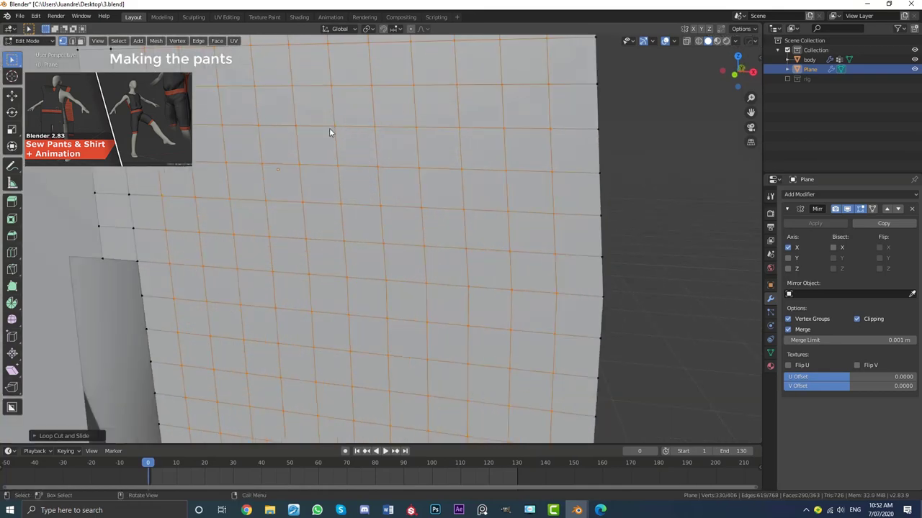
click(383, 163)
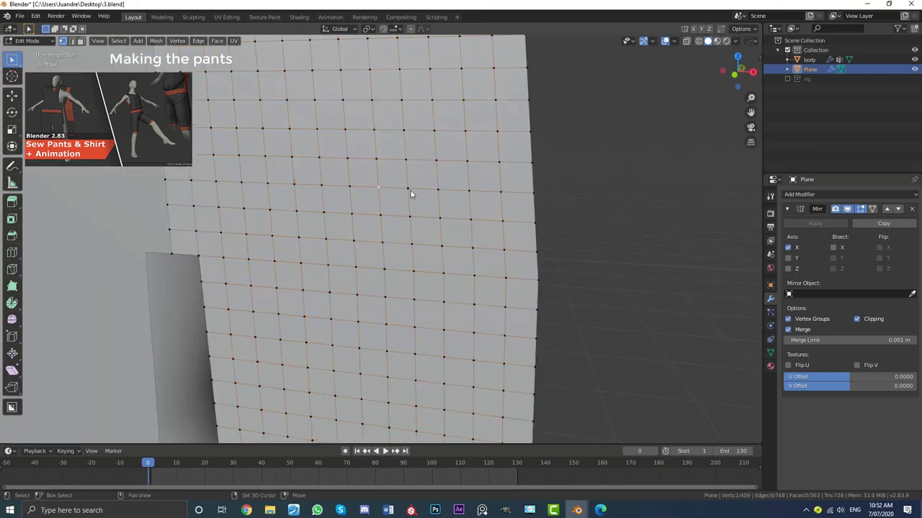
key(g)
key(g)
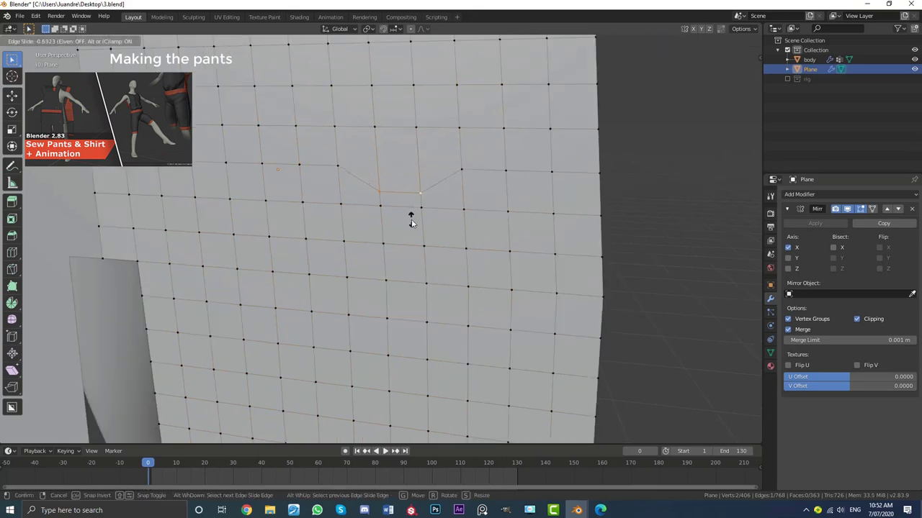
click(411, 216)
scroll(415, 128, up, 2)
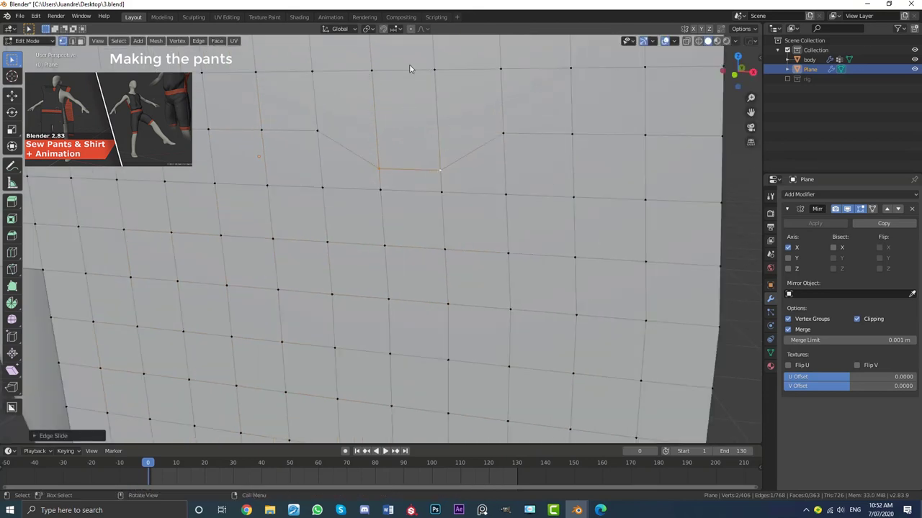
scroll(427, 156, down, 3)
middle_drag(442, 113, 399, 223)
scroll(400, 224, up, 2)
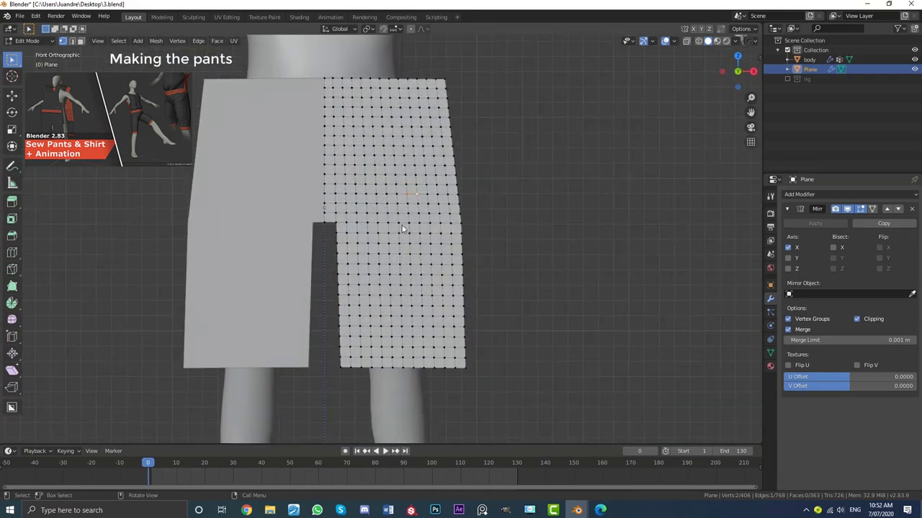
Step: Create a new material for the pants panel
scroll(402, 226, down, 1)
scroll(527, 230, down, 1)
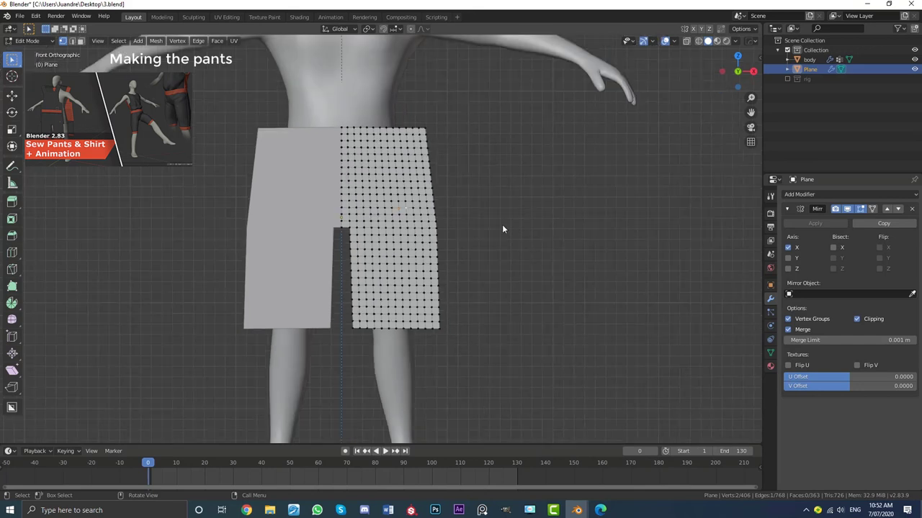
middle_drag(502, 229, 335, 247)
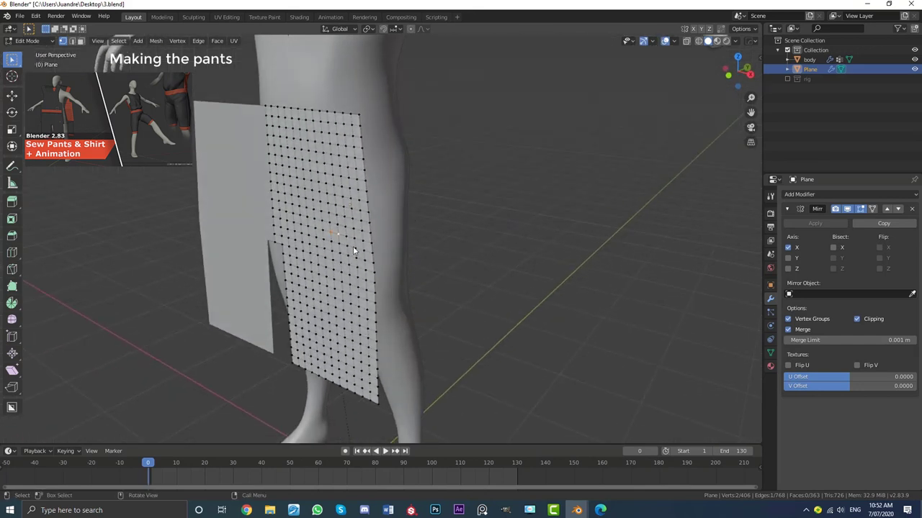
scroll(404, 165, down, 1)
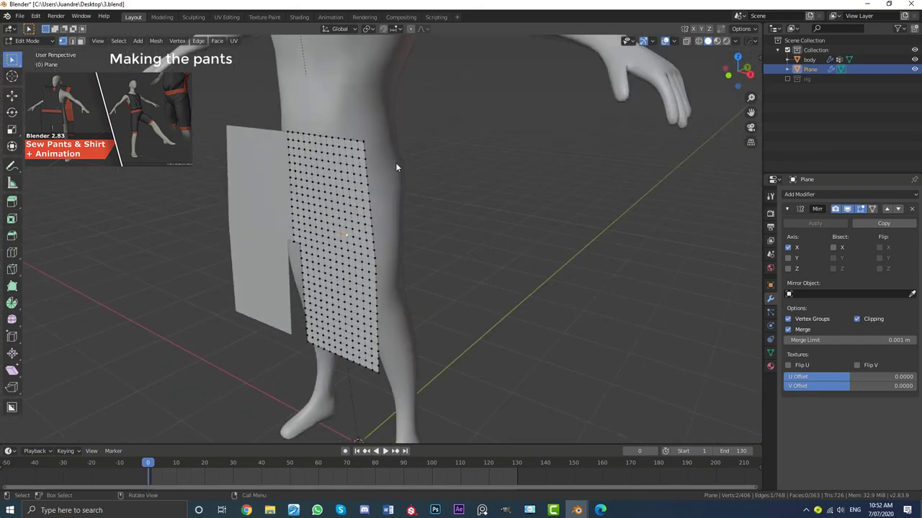
scroll(372, 222, down, 1)
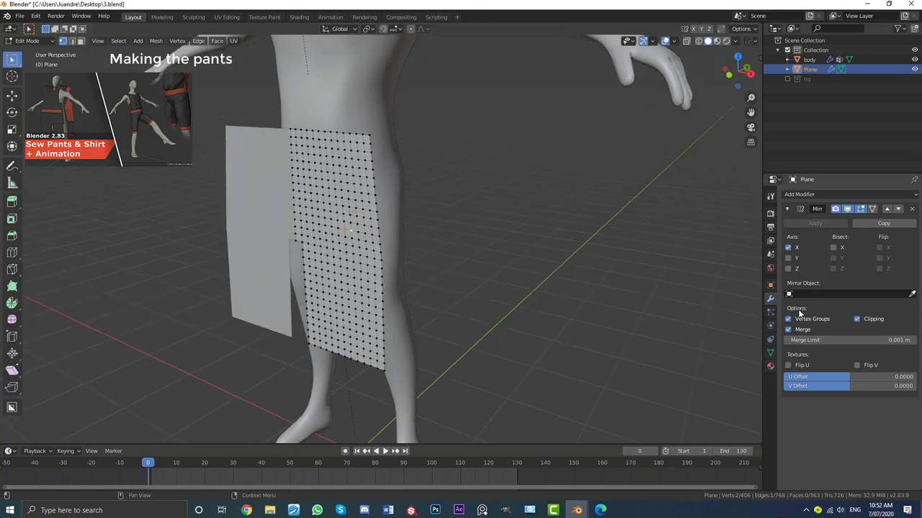
click(770, 367)
click(844, 236)
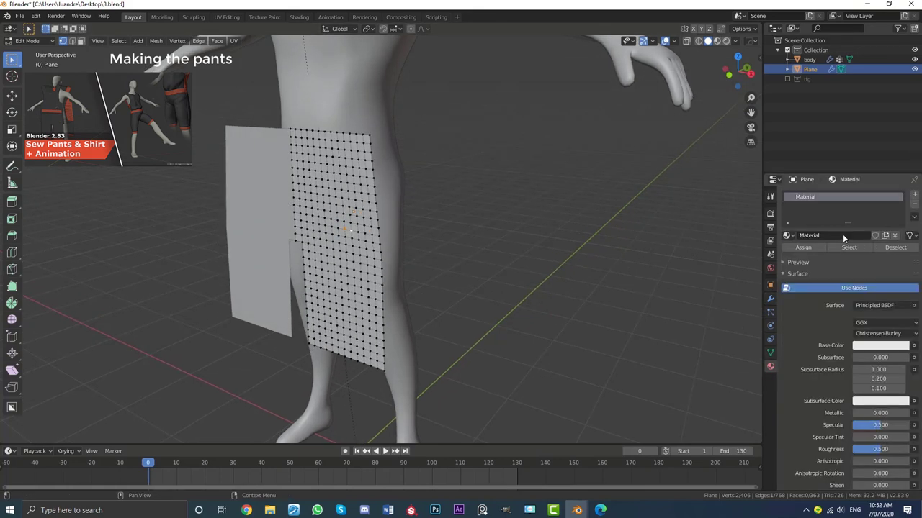
Step: Rename the pants panel's new material to cloth1
click(809, 236)
text(cloth1)
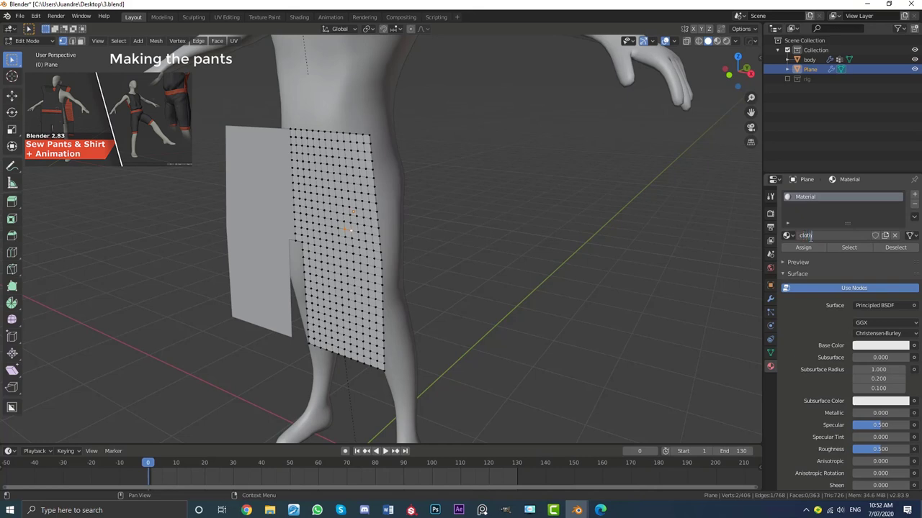
key(Return)
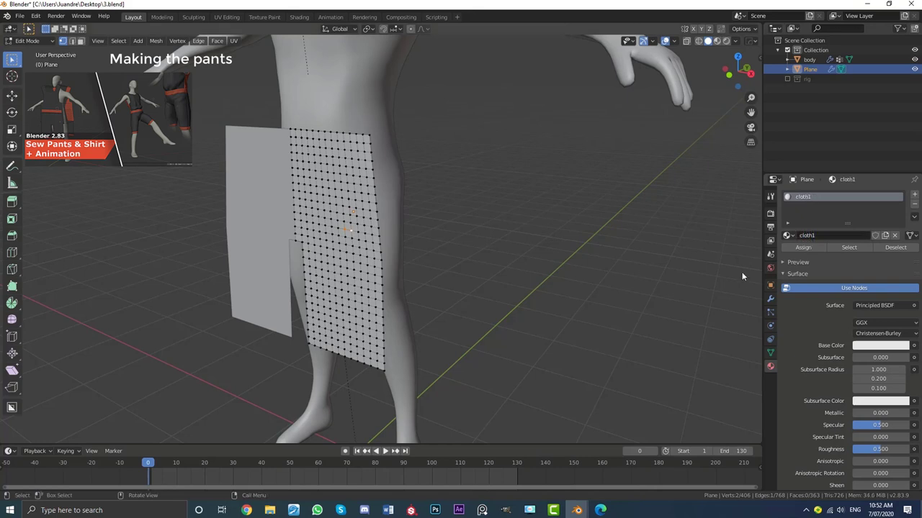
Step: Give the cloth1 material a dark grey viewport display colour and set its viewport roughness to 1.000
click(790, 274)
click(791, 297)
click(800, 309)
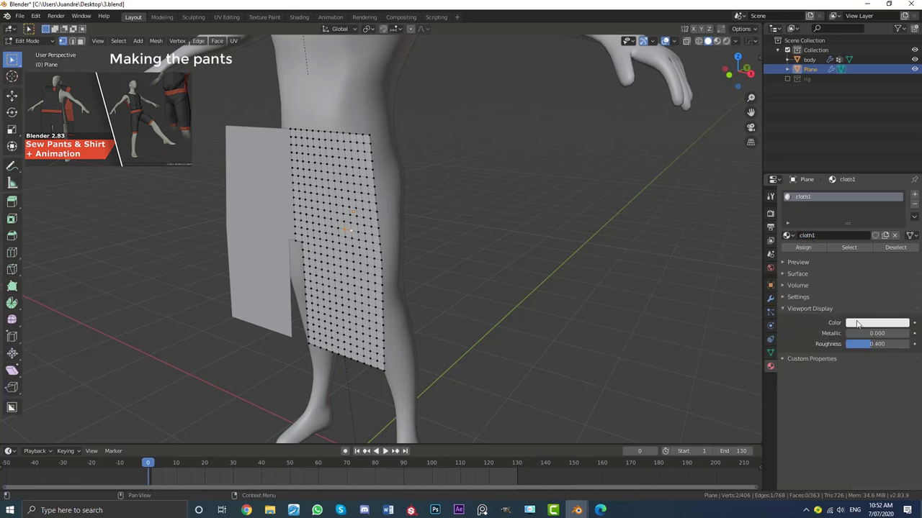
click(860, 323)
click(902, 242)
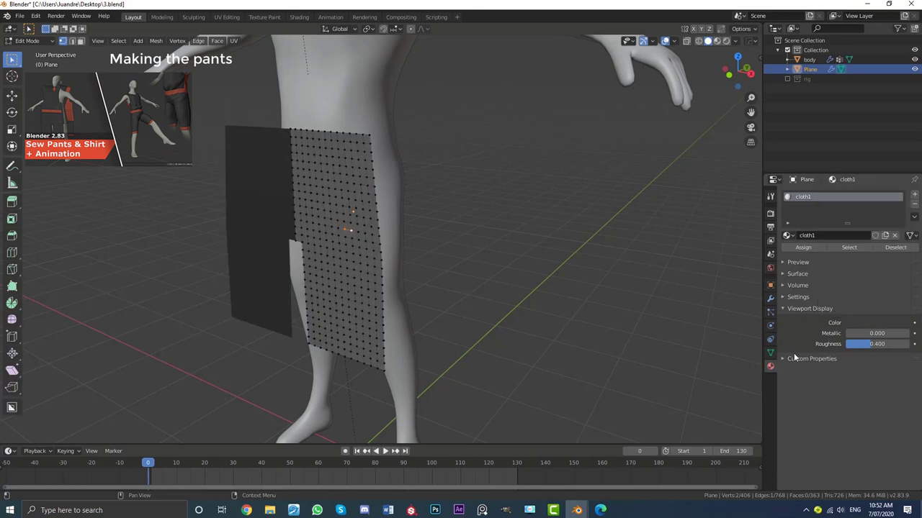
drag(850, 345, 908, 345)
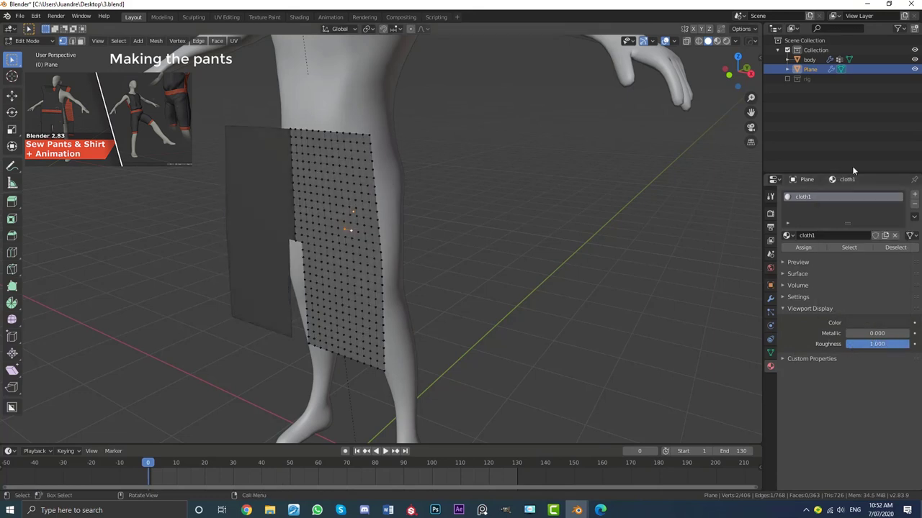
Step: Add a second material slot to the pants panel with a new material named cloth2
click(916, 196)
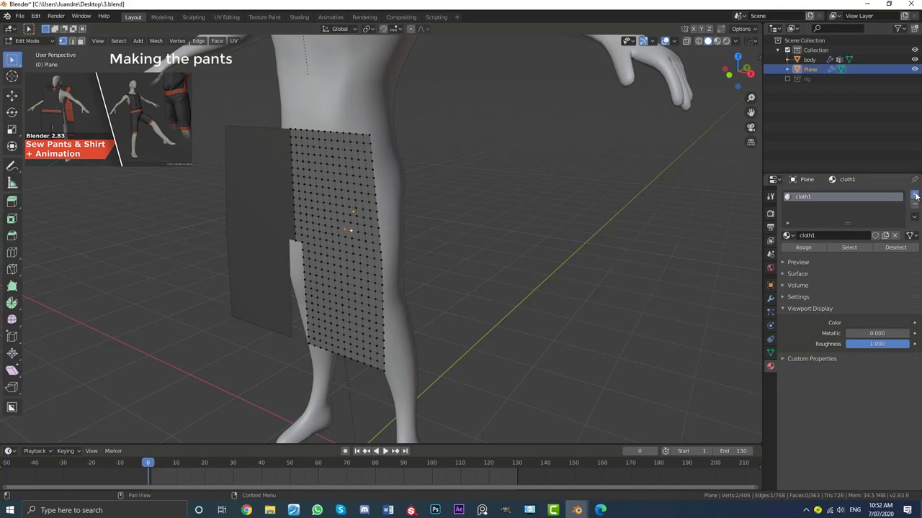
click(821, 255)
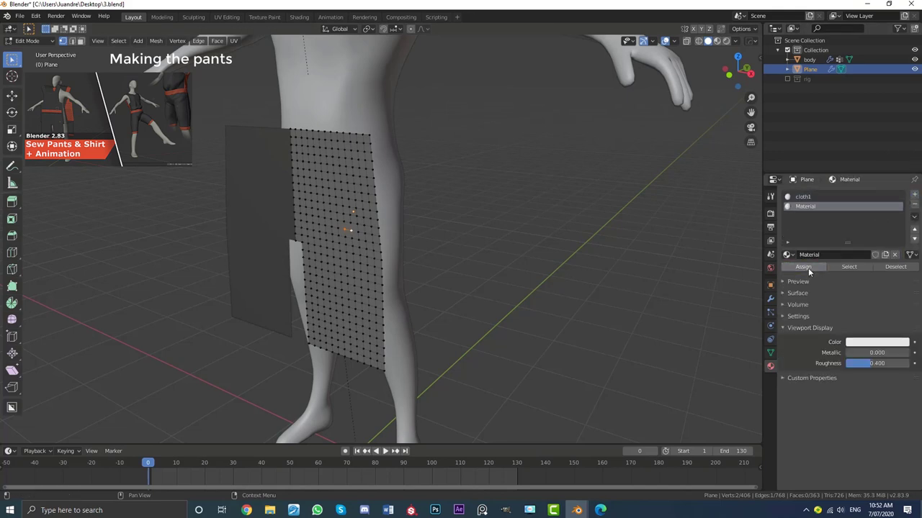
key(alt+a)
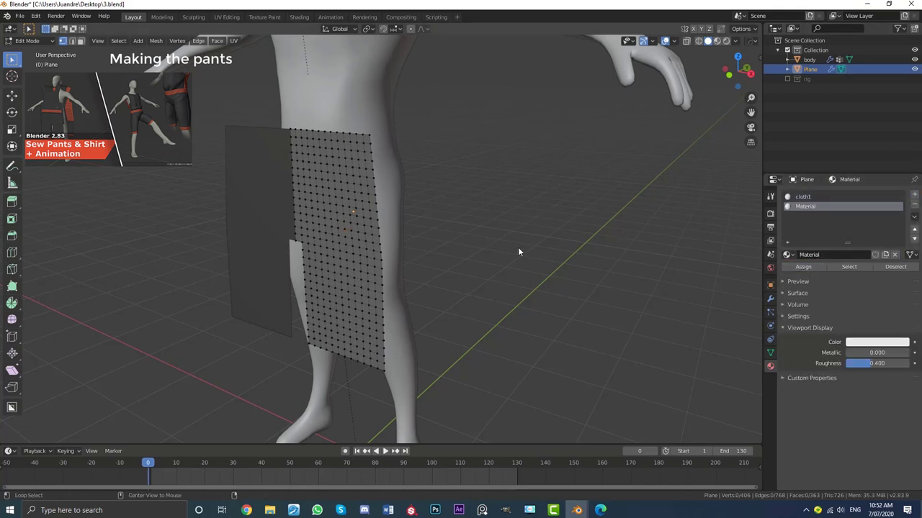
click(816, 254)
text(clo)
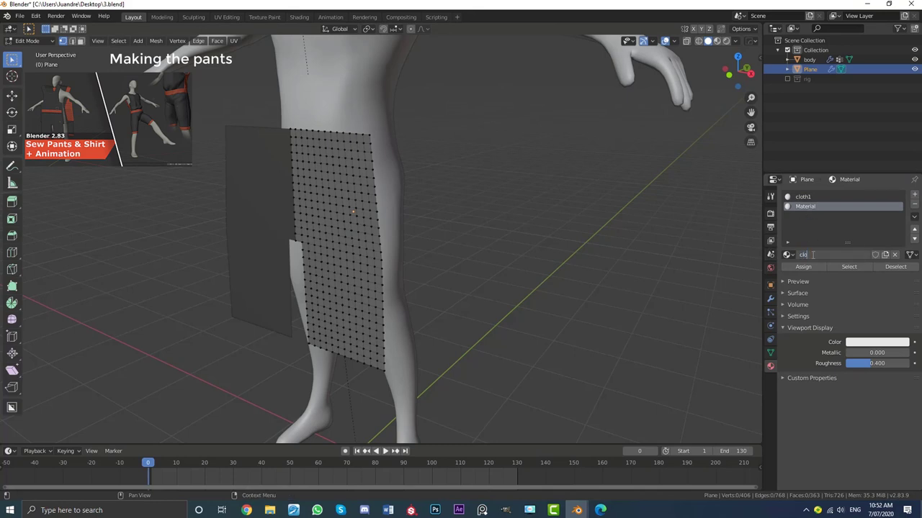
text(th2)
key(Return)
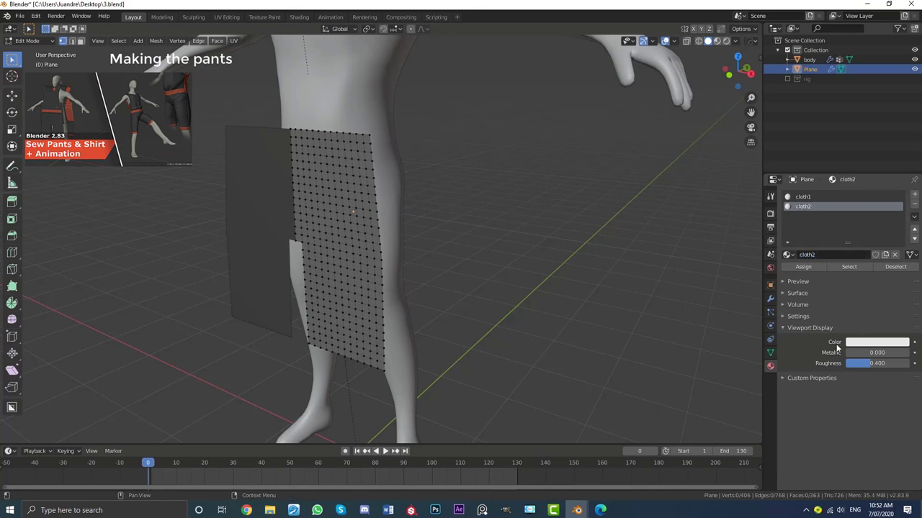
Step: Give the cloth2 material a light red viewport display colour and set its viewport roughness to 1.000
click(856, 341)
click(857, 263)
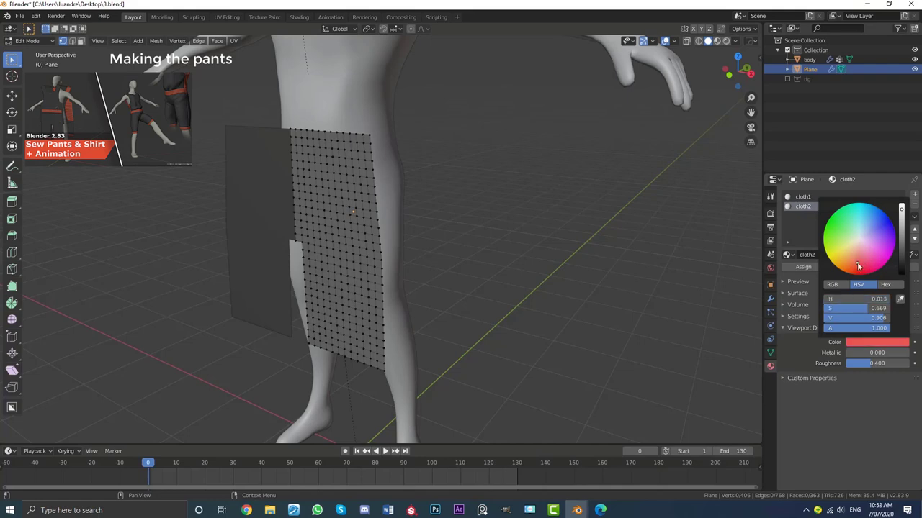
drag(864, 363, 908, 363)
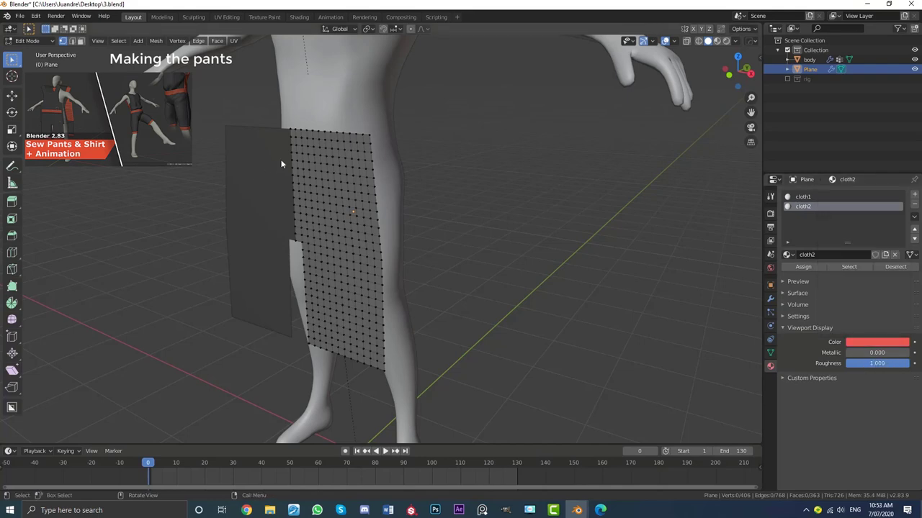
Step: Assign the cloth2 material to the top two rows of faces along the panel's waist edge
key(KP_1)
scroll(464, 246, up, 4)
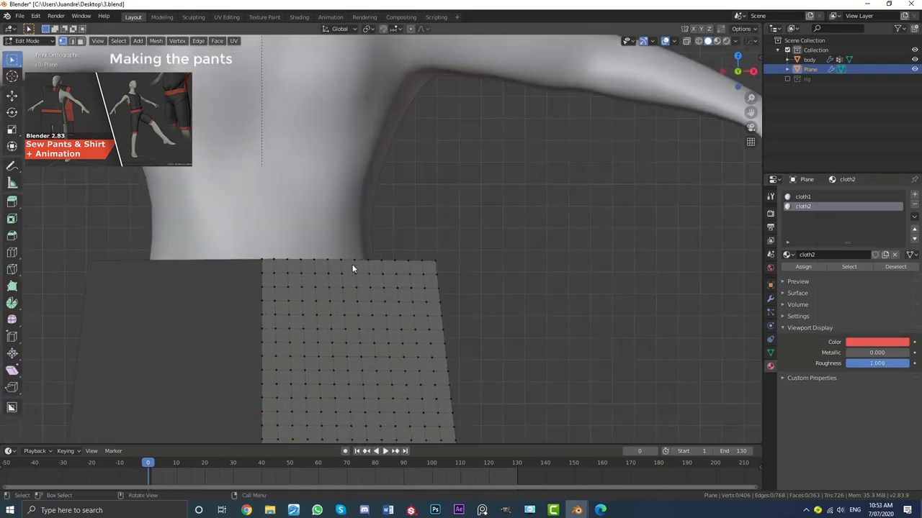
scroll(353, 269, up, 1)
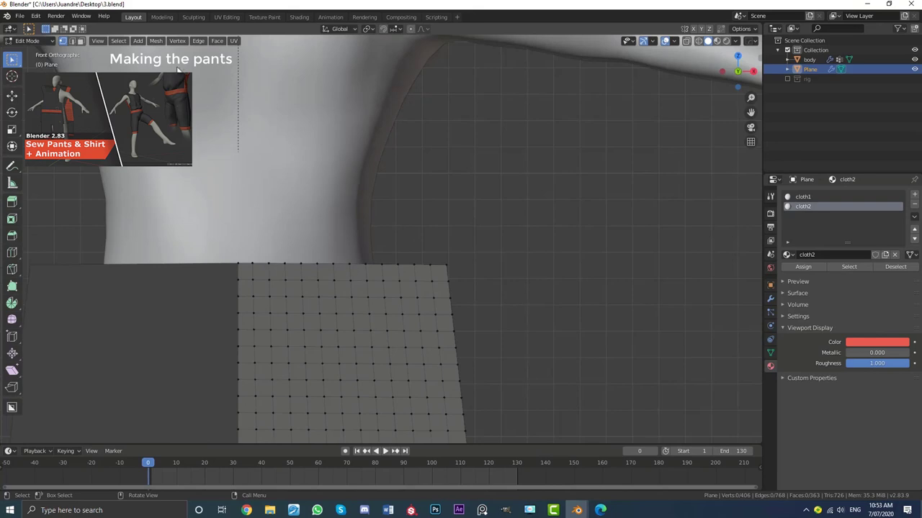
alt+click(308, 265)
key(ctrl+KP_Add)
key(ctrl+KP_Add)
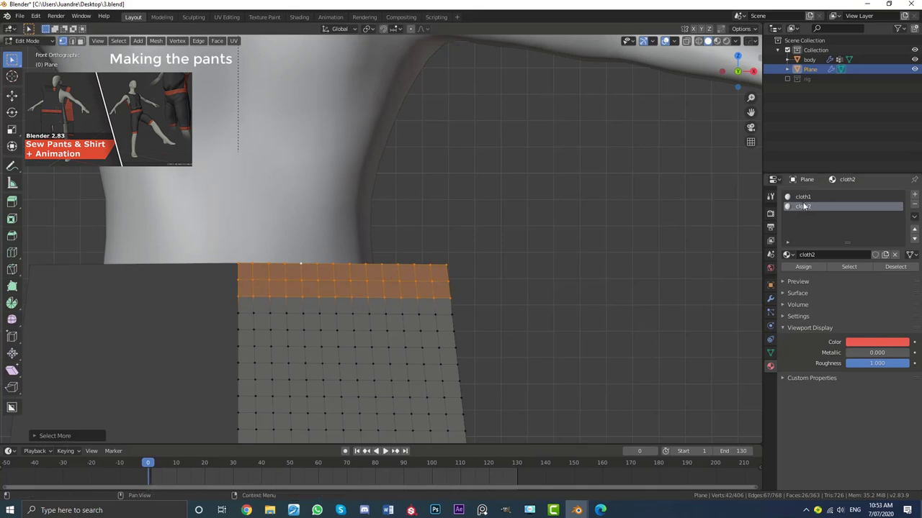
click(805, 269)
scroll(455, 259, down, 3)
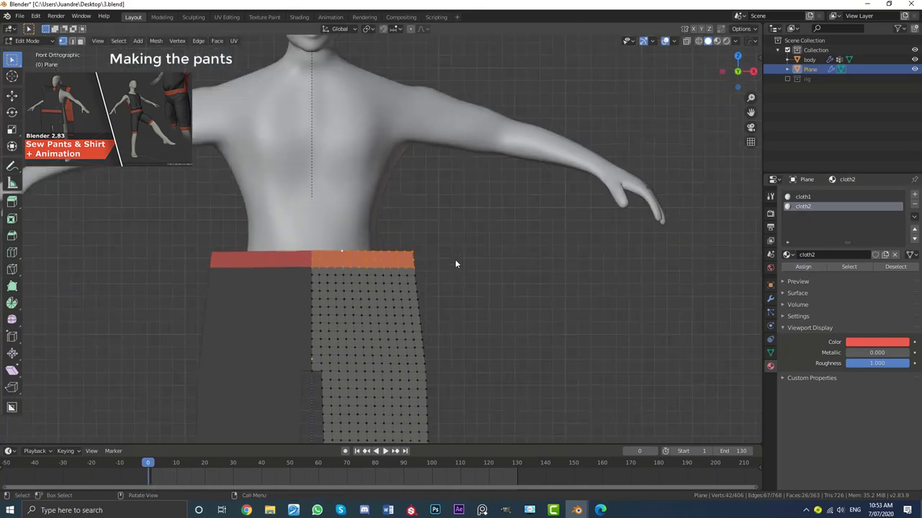
scroll(443, 240, up, 5)
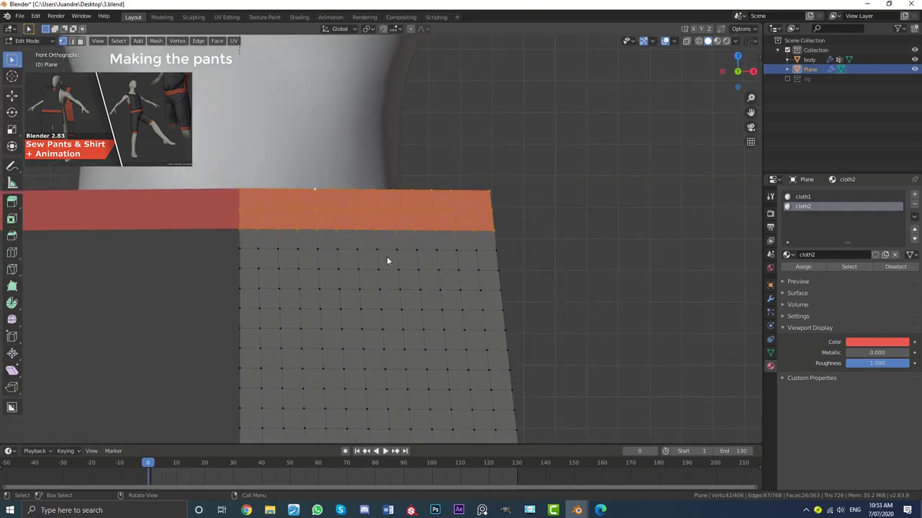
scroll(387, 261, down, 3)
Step: Extrude the panel's top waist edge loop upward along the global Z axis by about 0.059 m
key(alt+a)
scroll(339, 233, up, 2)
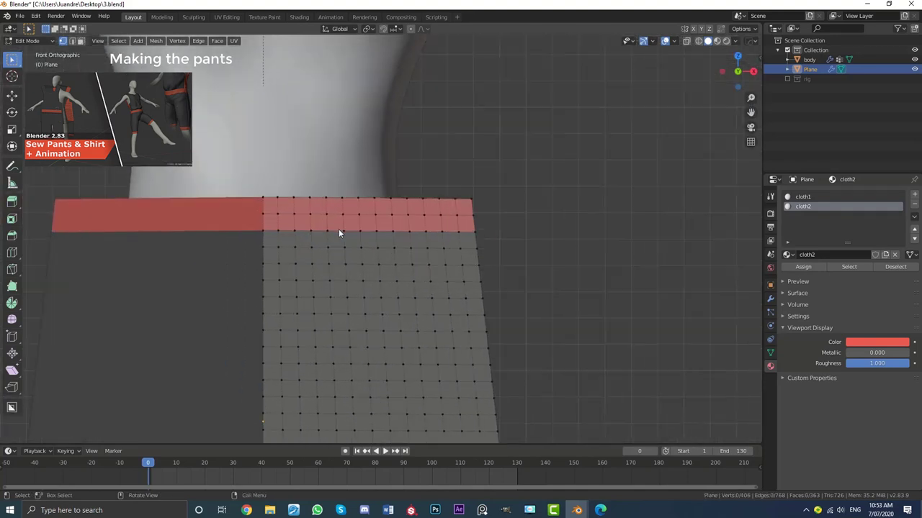
alt+click(303, 197)
key(e)
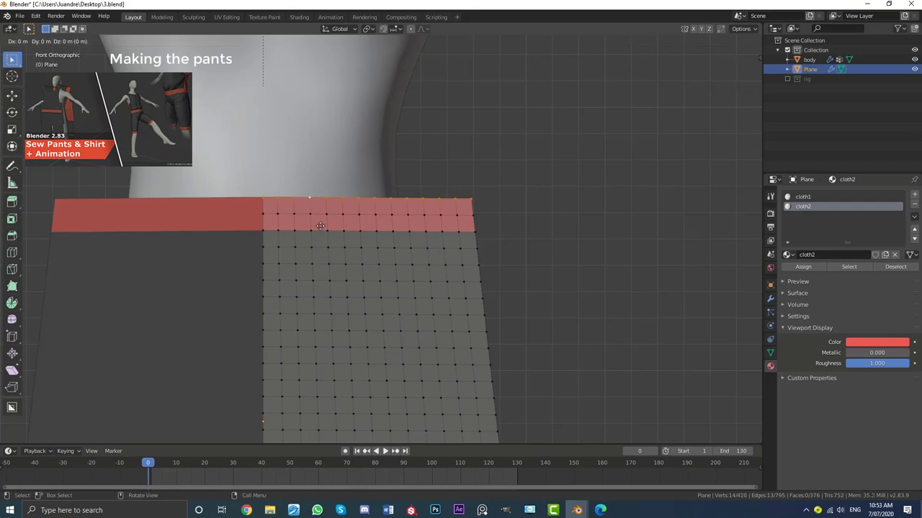
key(z)
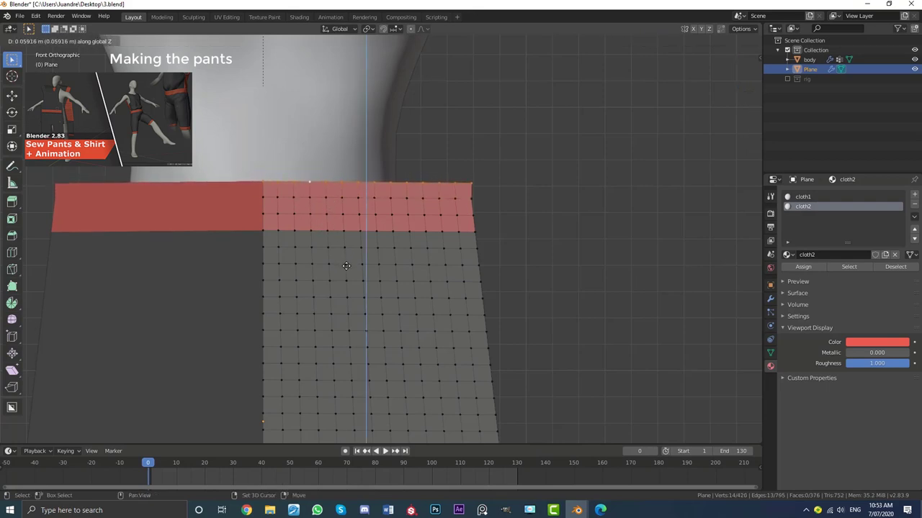
click(345, 265)
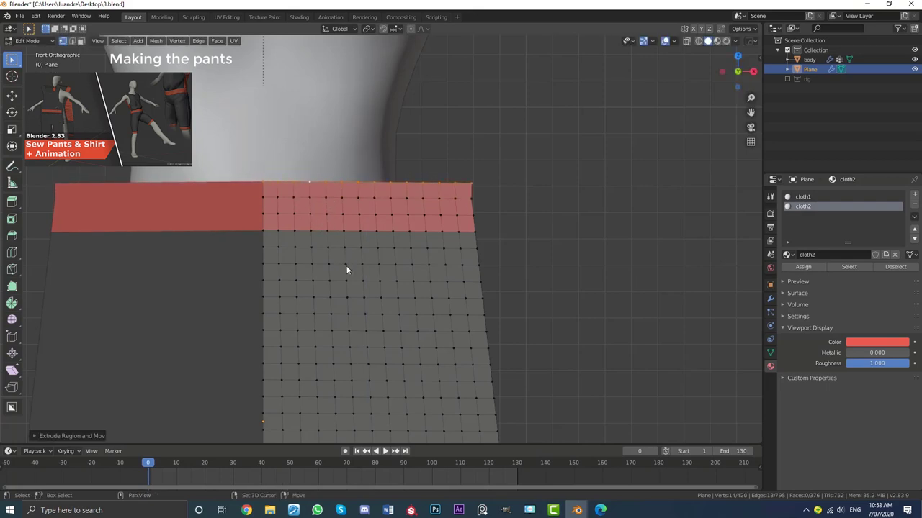
Step: Try deleting only the faces of the waistband's lowest red row, keeping the edges, and inspect the gap with its connecting edges
click(82, 42)
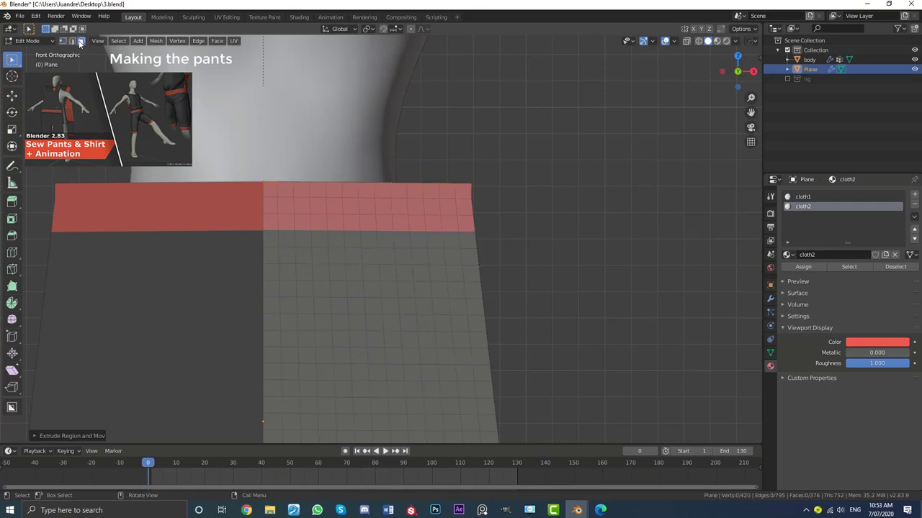
click(273, 223)
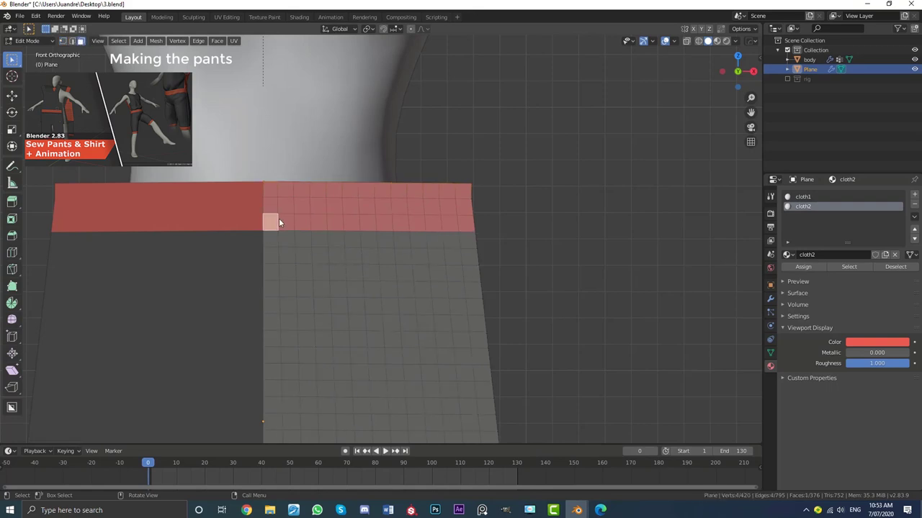
ctrl+click(468, 224)
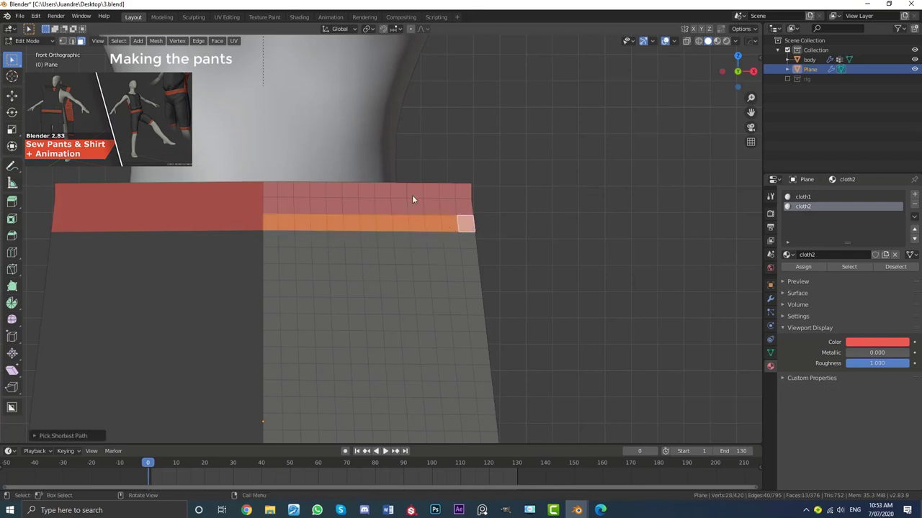
scroll(407, 189, up, 2)
key(x)
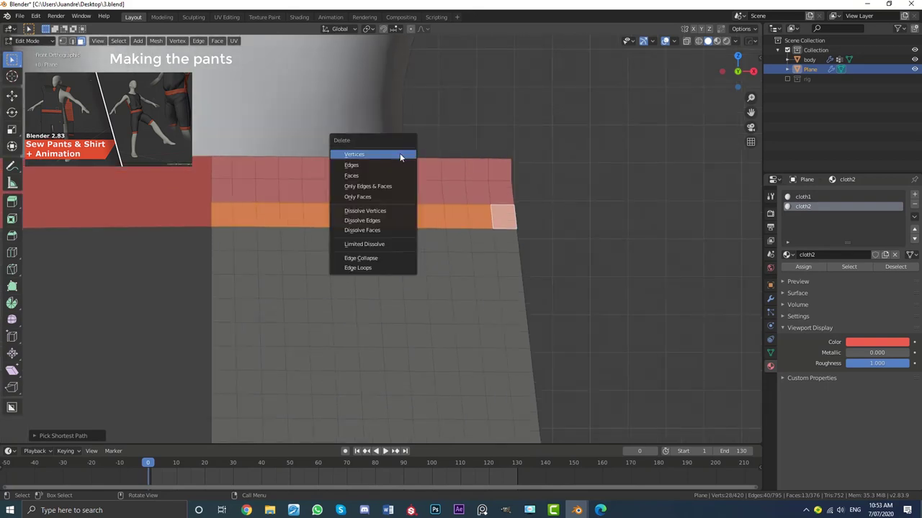
click(367, 199)
middle_drag(490, 201, 453, 218)
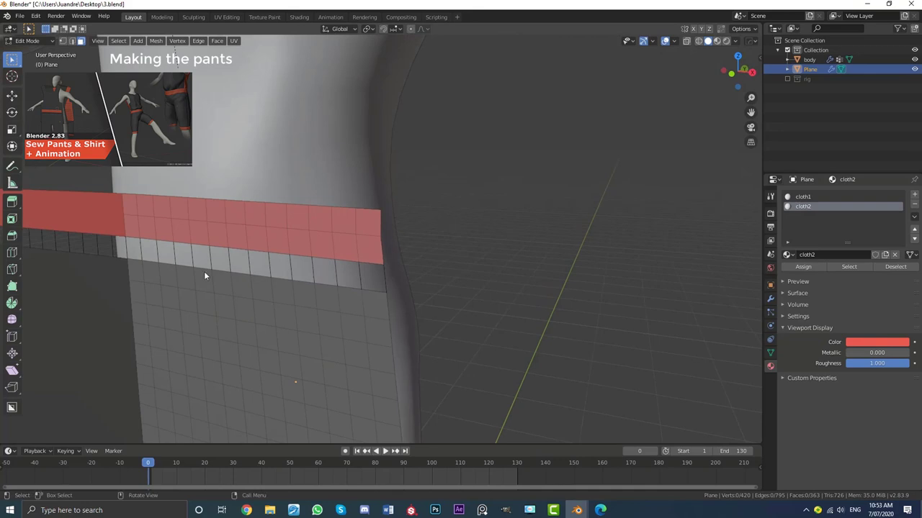
scroll(199, 261, up, 3)
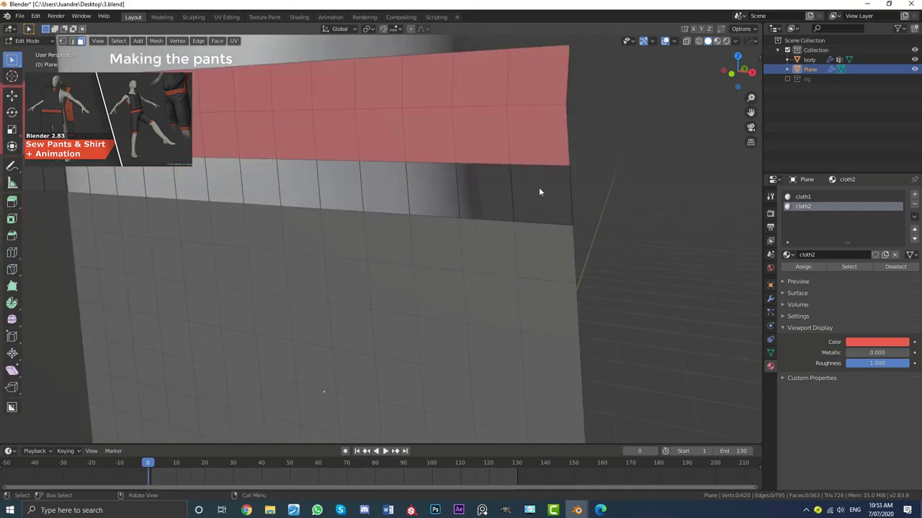
middle_drag(301, 204, 402, 204)
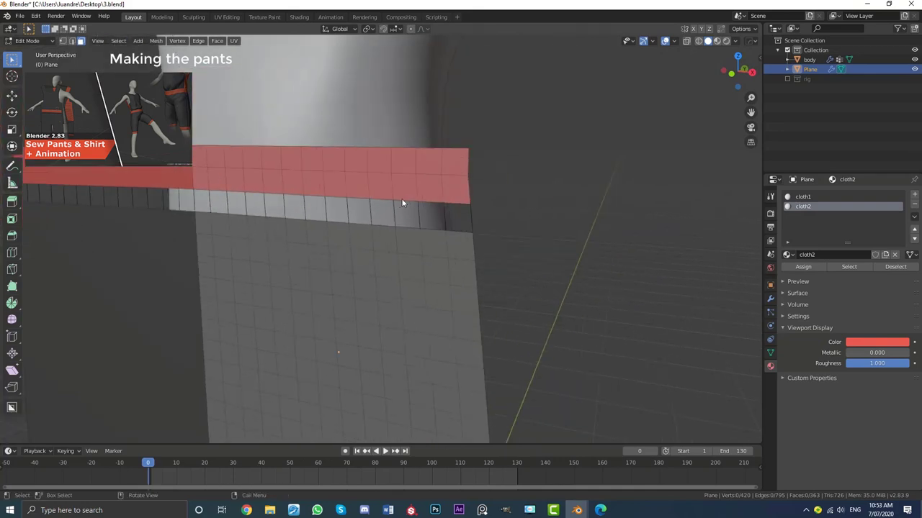
middle_drag(471, 213, 368, 375)
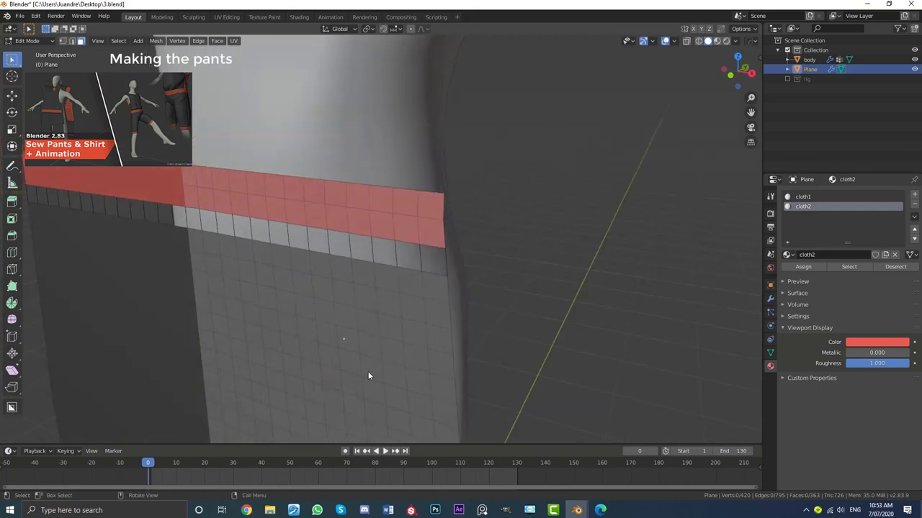
middle_drag(504, 167, 342, 227)
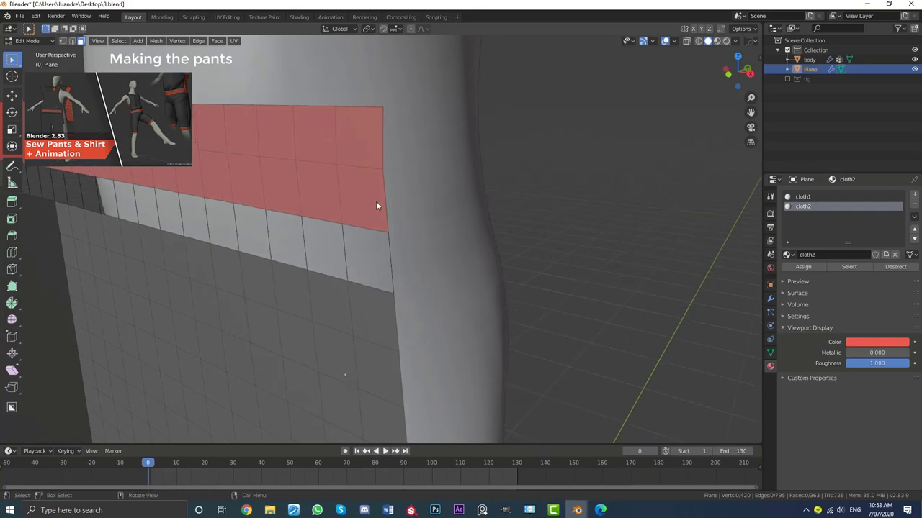
middle_drag(375, 206, 385, 220)
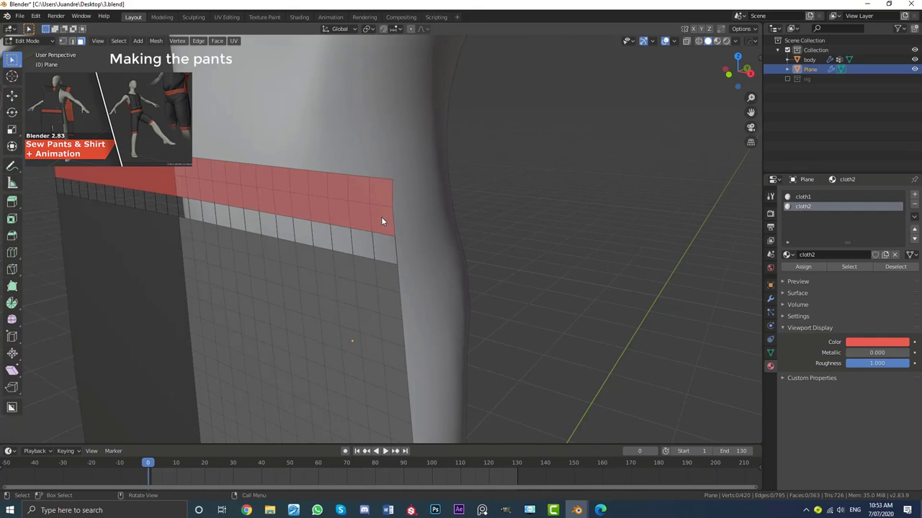
Step: Undo the face deletion in the waistband's lowest row
key(ctrl)
ctrl+click(381, 219)
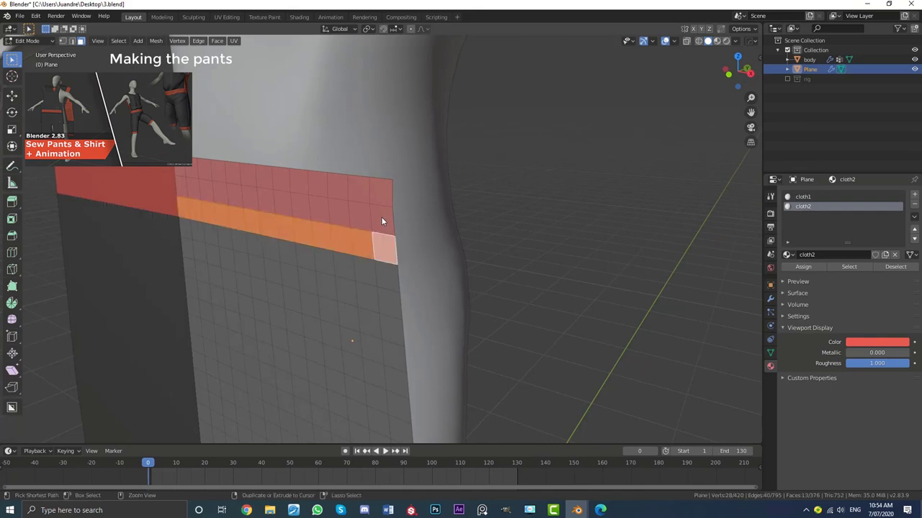
middle_drag(383, 216, 396, 213)
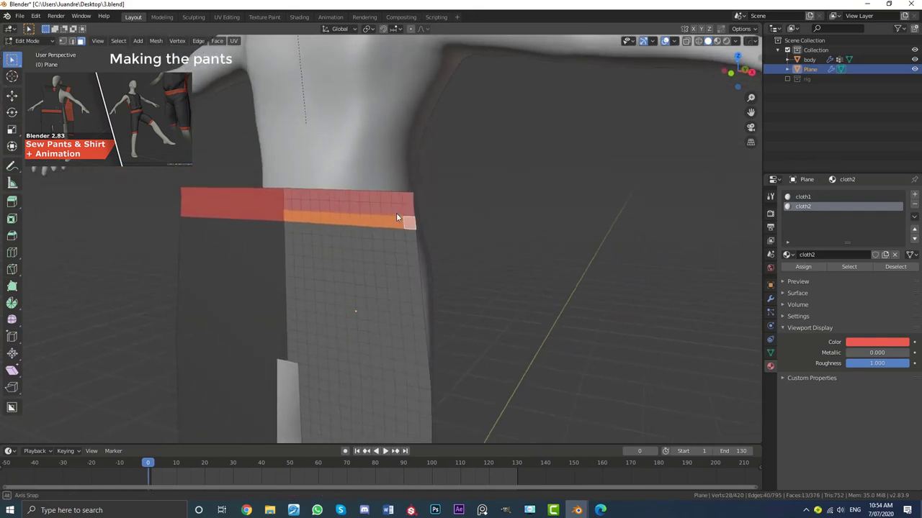
scroll(392, 210, up, 5)
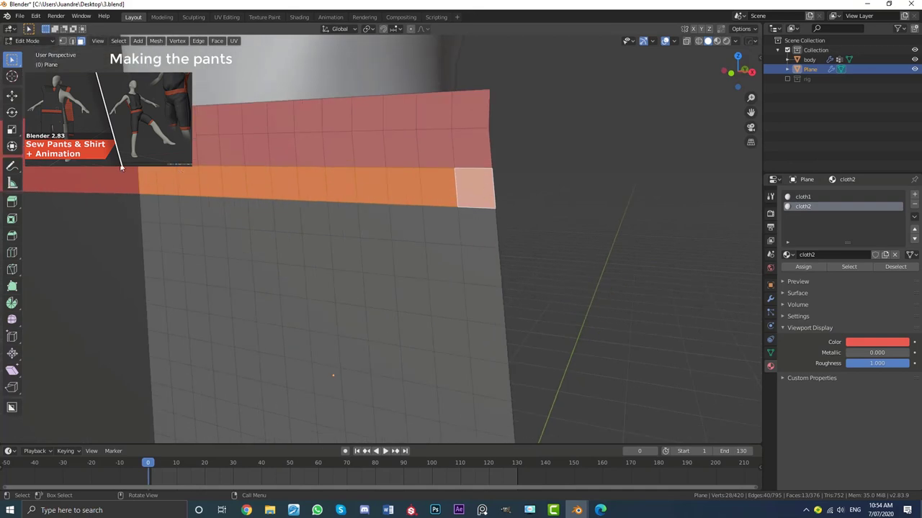
scroll(484, 185, down, 3)
scroll(458, 232, down, 4)
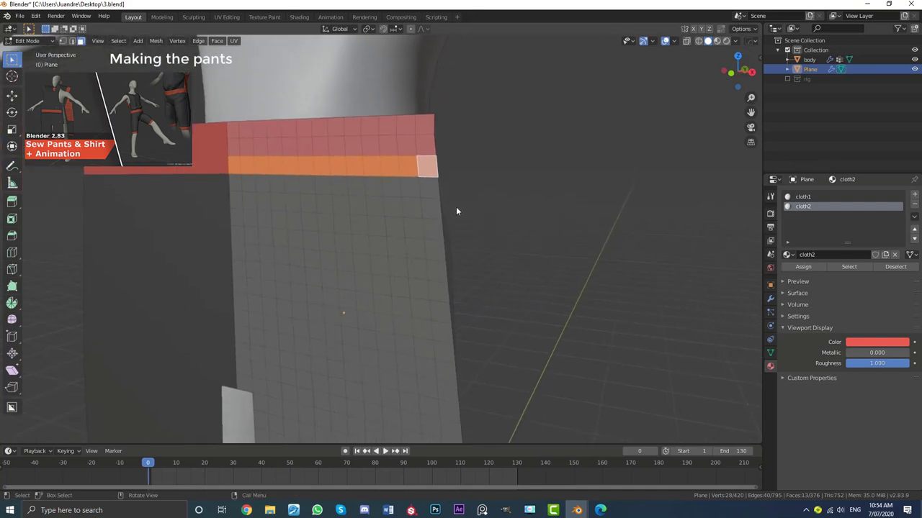
Step: Assign the cloth2 material to the bottom two rows of faces along the panel's leg hem
key(KP_1)
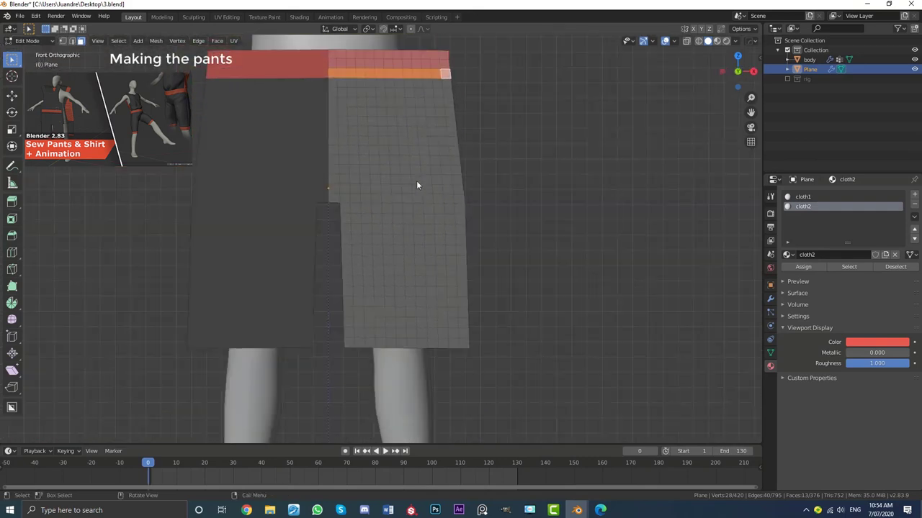
scroll(403, 237, up, 3)
scroll(435, 304, up, 2)
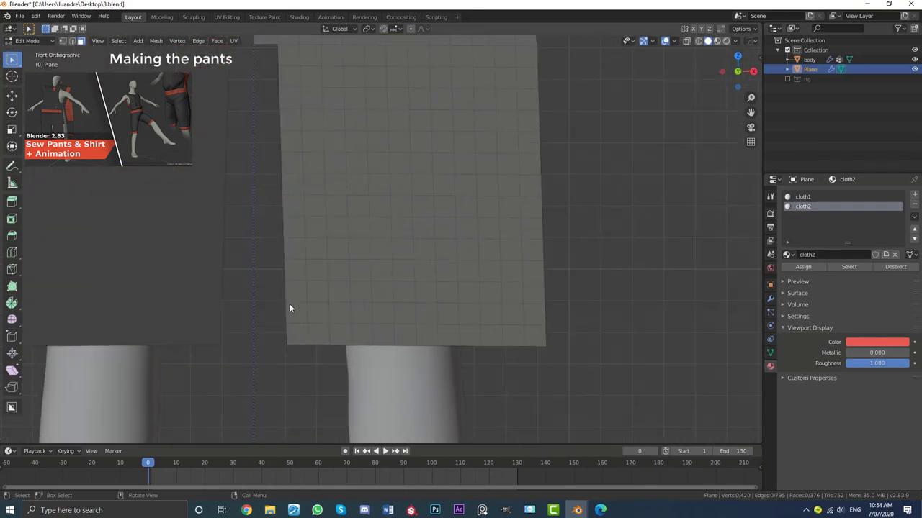
alt+click(330, 334)
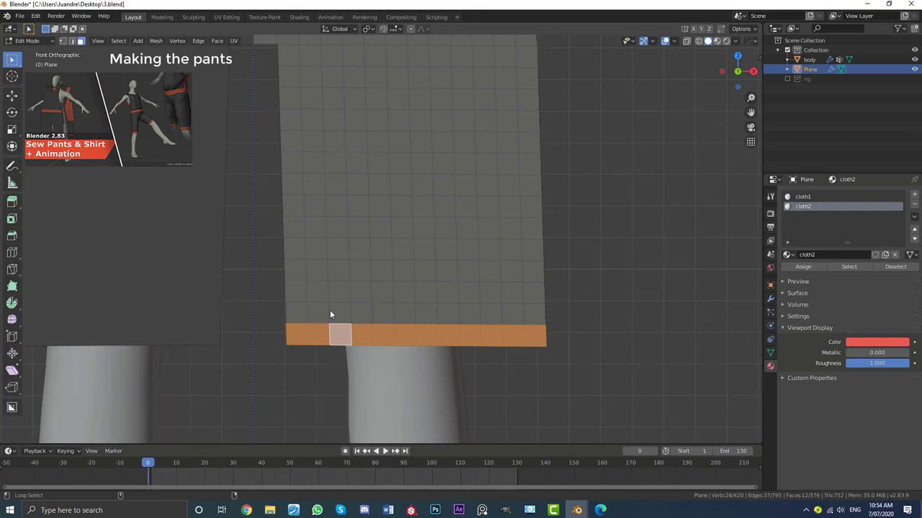
alt+shift+click(330, 314)
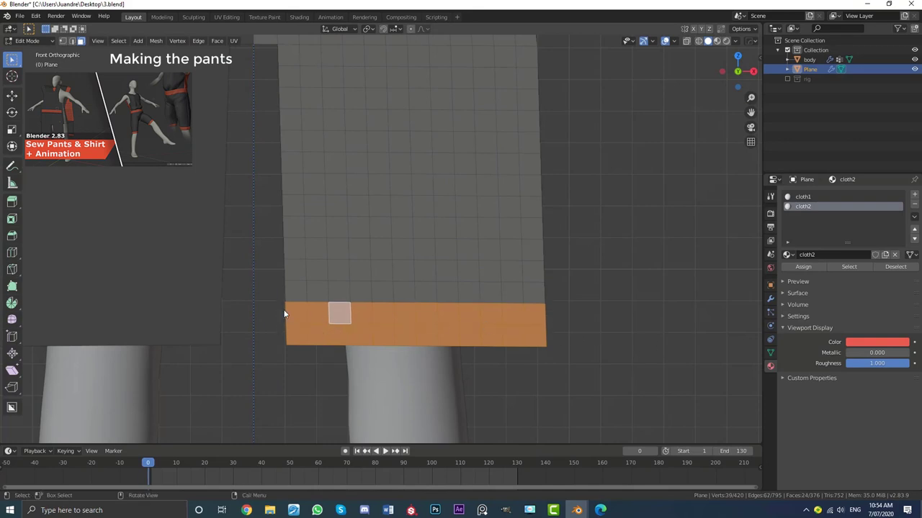
scroll(469, 317, down, 2)
scroll(695, 269, down, 3)
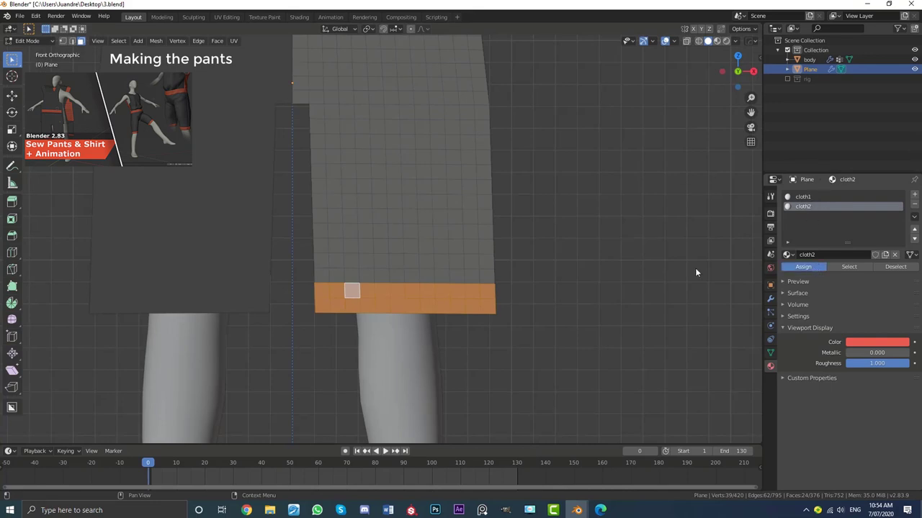
middle_drag(517, 245, 415, 306)
key(alt+a)
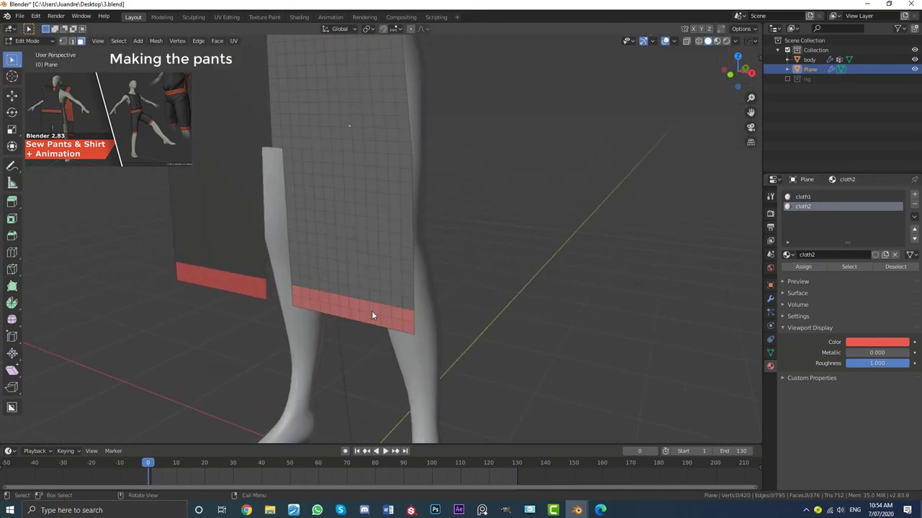
scroll(374, 299, up, 4)
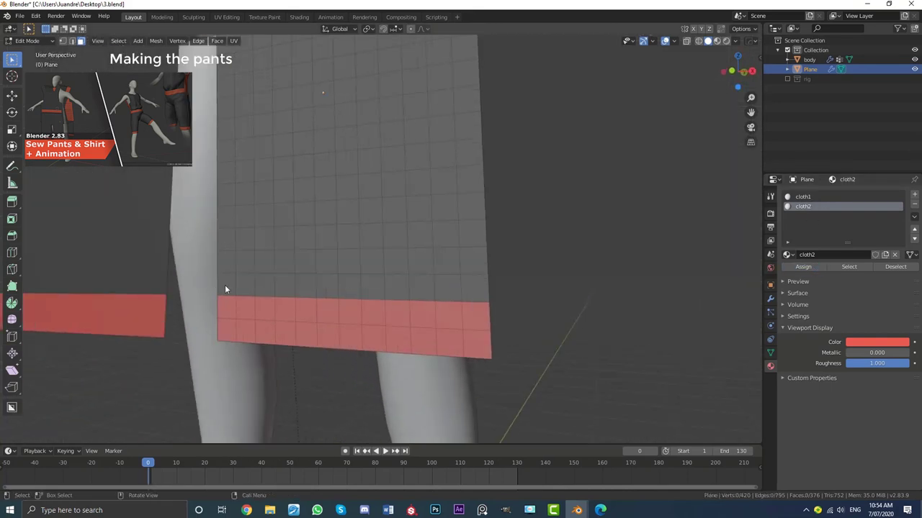
Step: Extrude the entire pants panel about 1.08 m along its normal to enclose the character's hips and leg
middle_drag(265, 286, 397, 177)
key(a)
key(e)
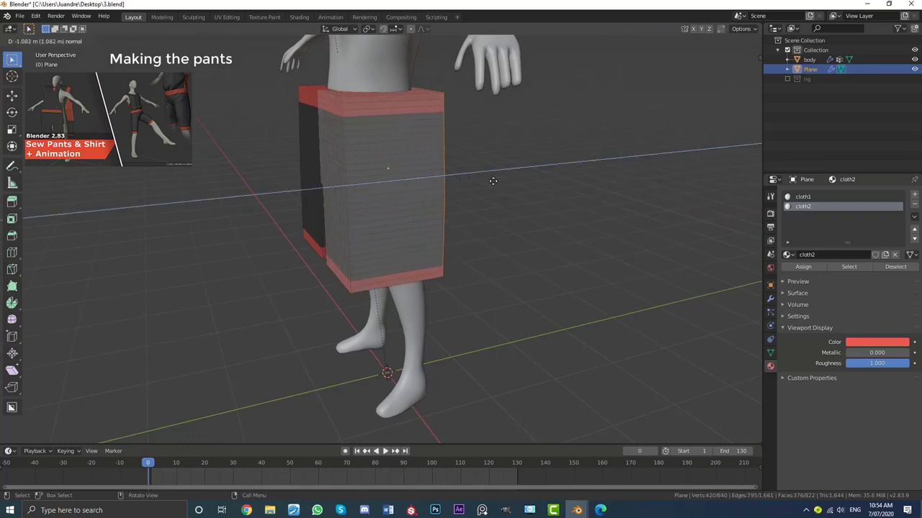
click(496, 185)
middle_drag(495, 185, 505, 220)
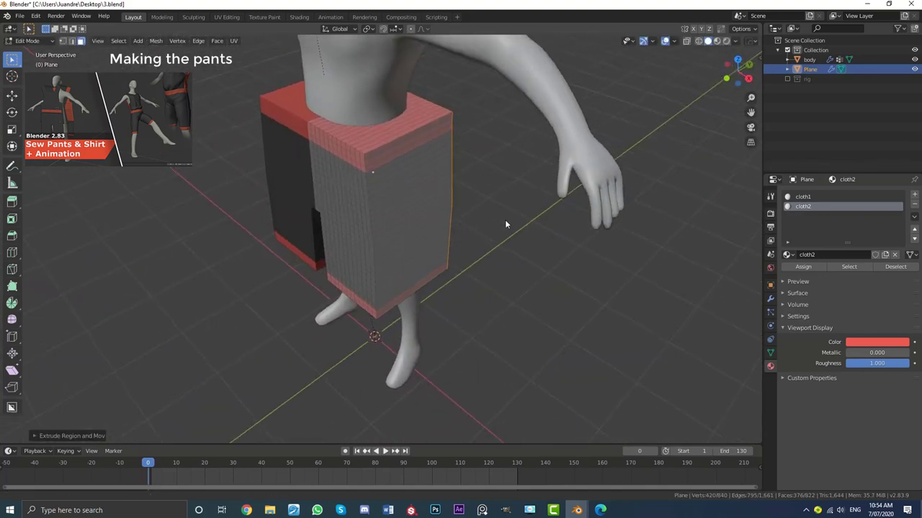
Step: Circle-select the faces closing the top of the extruded pants at the waist and delete them
scroll(468, 212, up, 5)
click(442, 206)
middle_drag(428, 201, 445, 206)
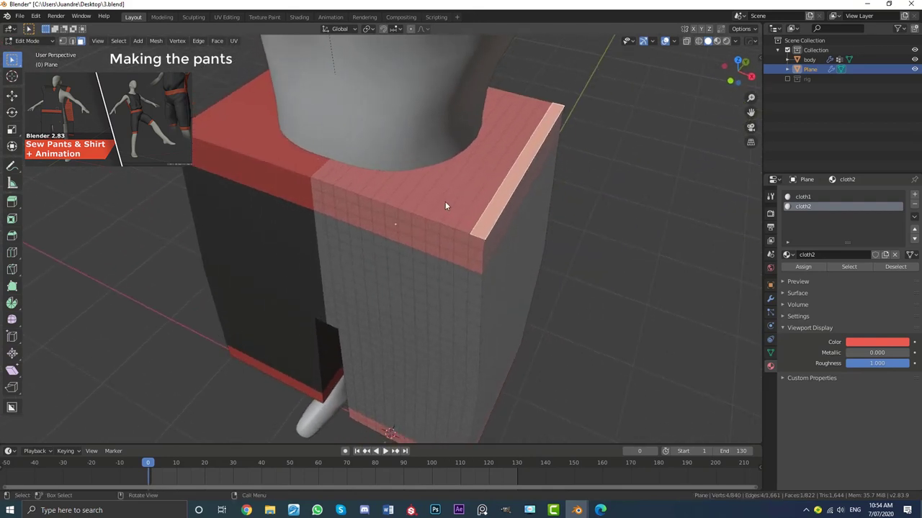
key(c)
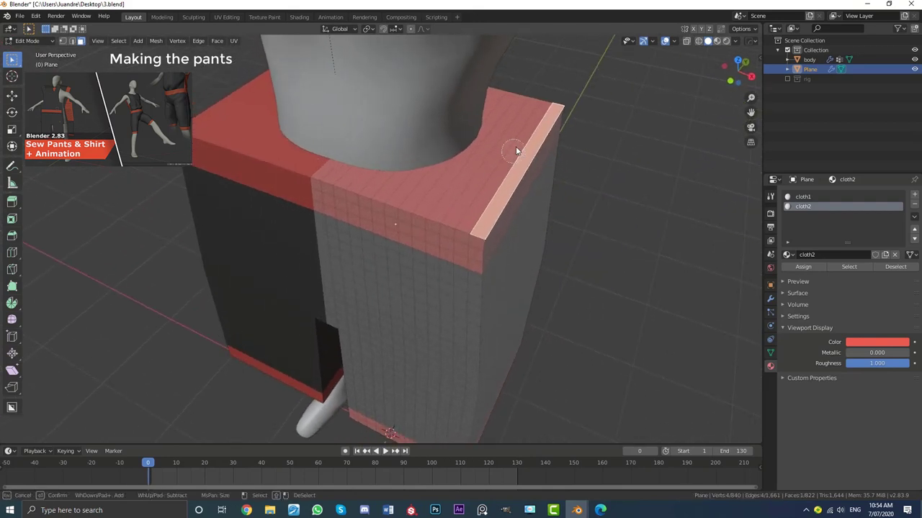
scroll(481, 154, down, 3)
drag(490, 166, 391, 140)
right_click(333, 127)
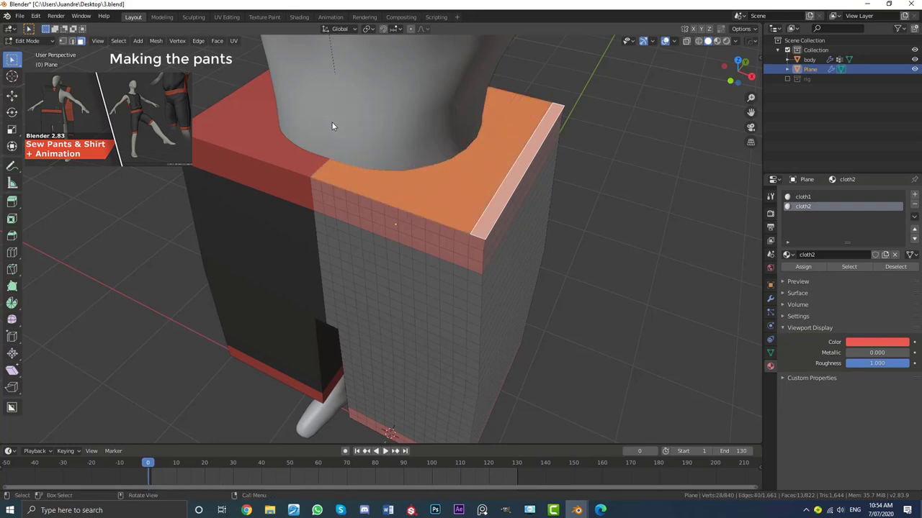
key(x)
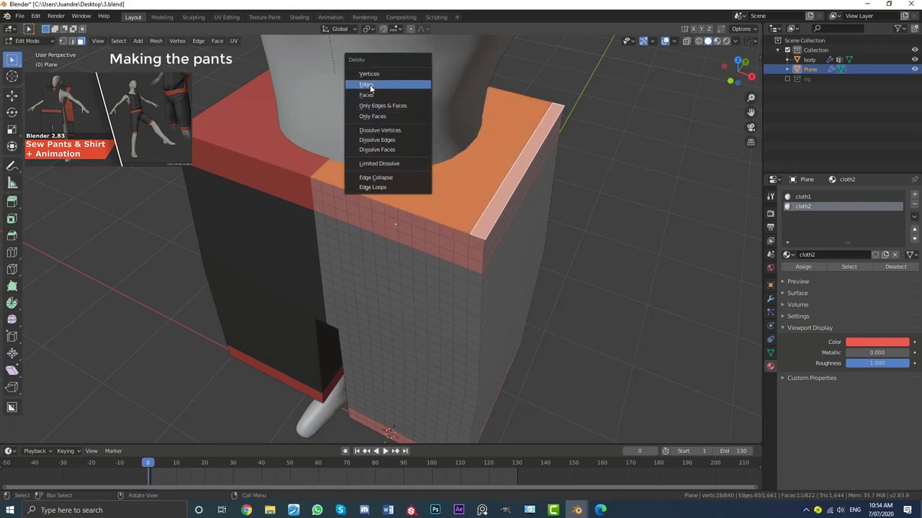
click(374, 95)
Step: Circle-select the faces closing the bottom of the pants leg and delete them to open the leg hole
mouse_move(543, 265)
middle_down()
mouse_move(531, 149)
mouse_move(525, 167)
middle_up()
key(c)
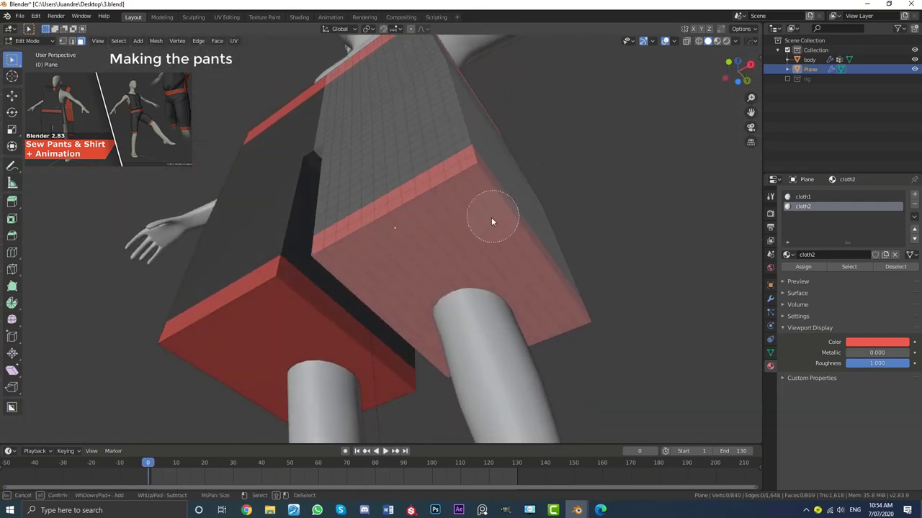
drag(491, 218, 398, 287)
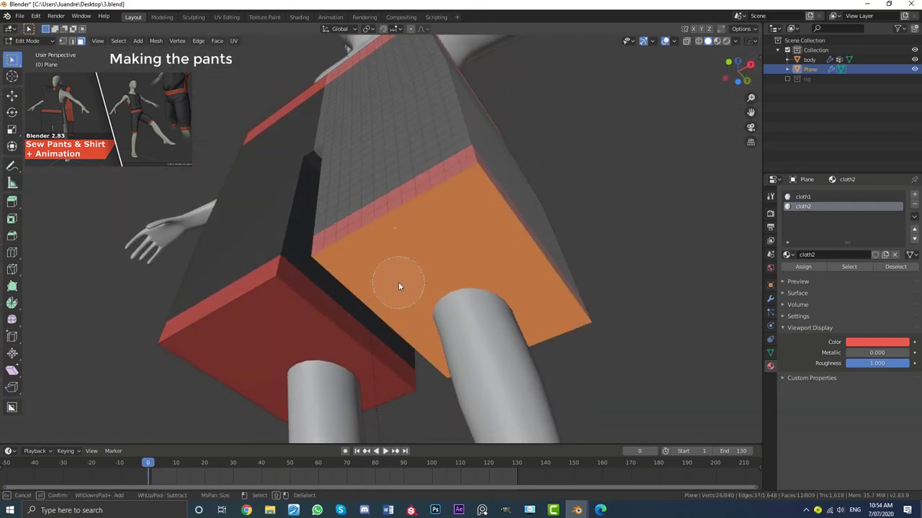
right_click(398, 281)
middle_drag(398, 281, 470, 260)
key(x)
click(469, 261)
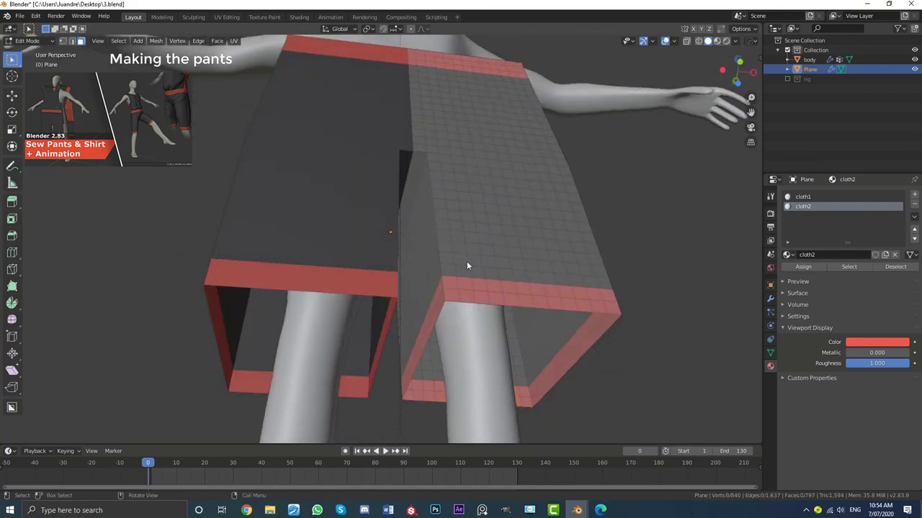
middle_drag(527, 267, 523, 202)
middle_drag(531, 317, 425, 141)
alt+click(397, 376)
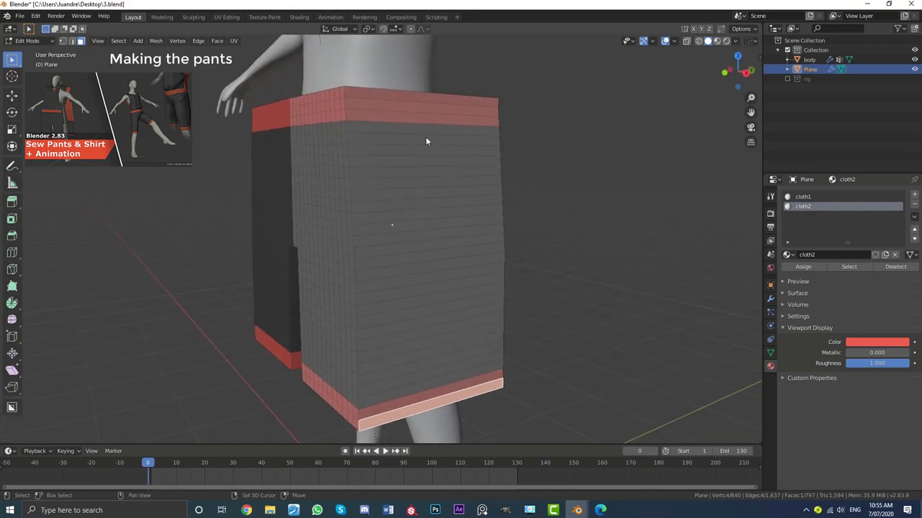
ctrl+shift+click(404, 96)
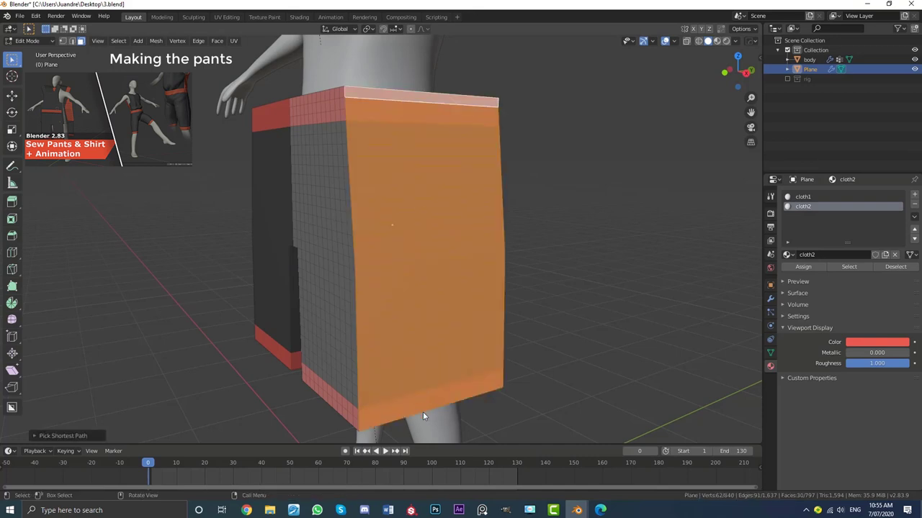
key(alt+a)
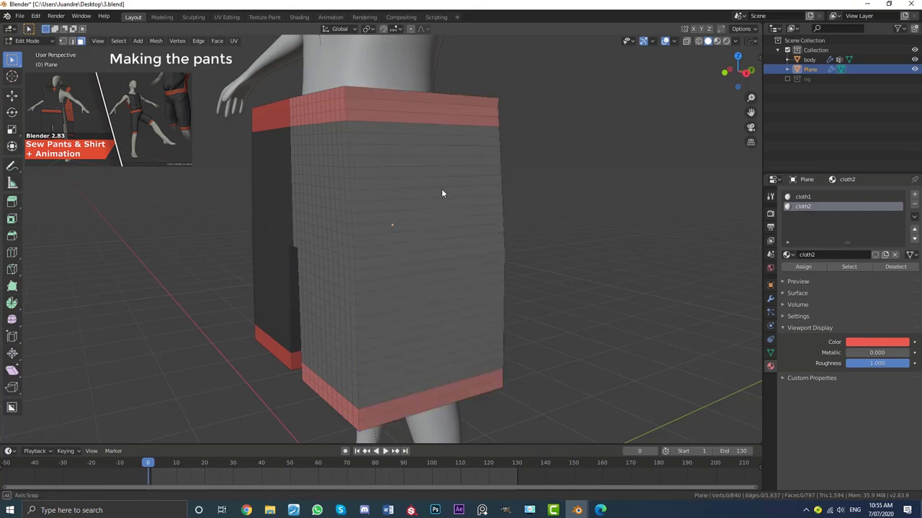
Step: Circle-select the strip of faces along the pants' outer side and assign it to a new vertex group named "sewing"
key(c)
drag(427, 402, 393, 93)
key(Escape)
mouse_move(394, 93)
middle_down()
mouse_move(574, 257)
mouse_move(478, 252)
mouse_move(598, 274)
mouse_move(404, 245)
mouse_move(465, 249)
middle_up()
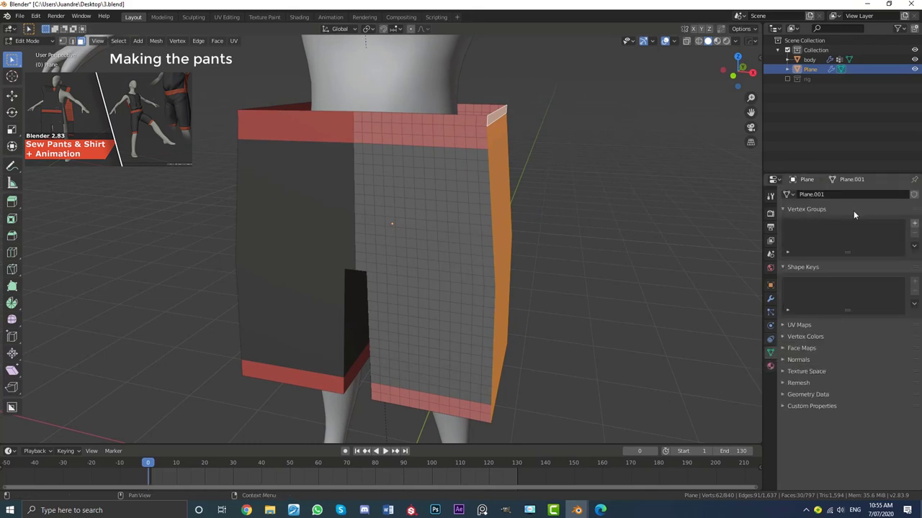
click(915, 225)
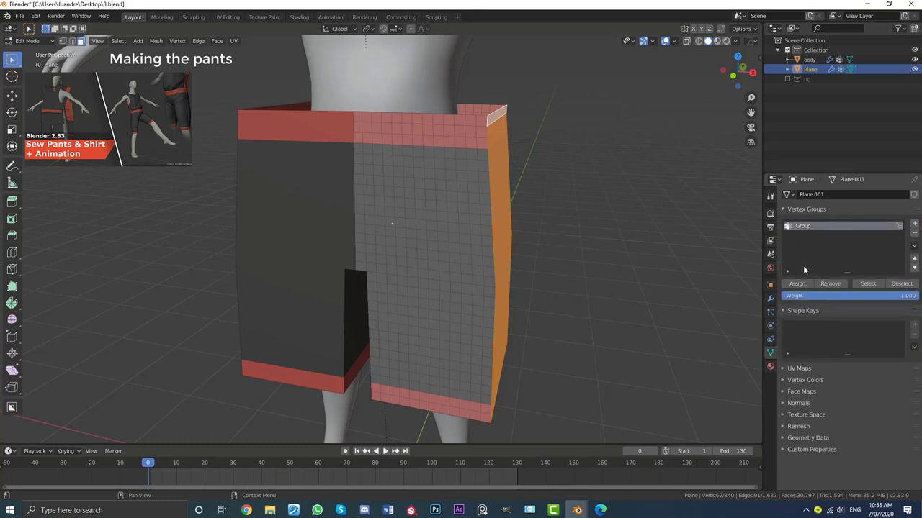
middle_drag(531, 261, 435, 104)
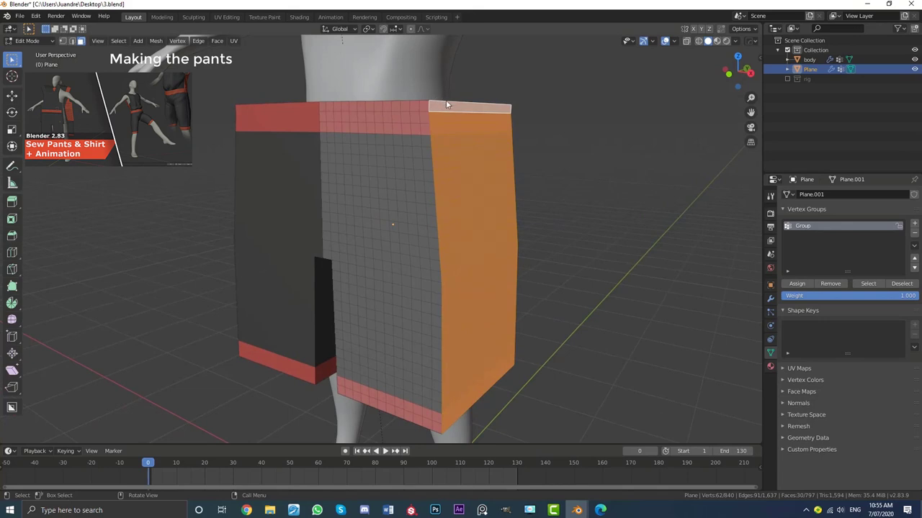
double_click(807, 229)
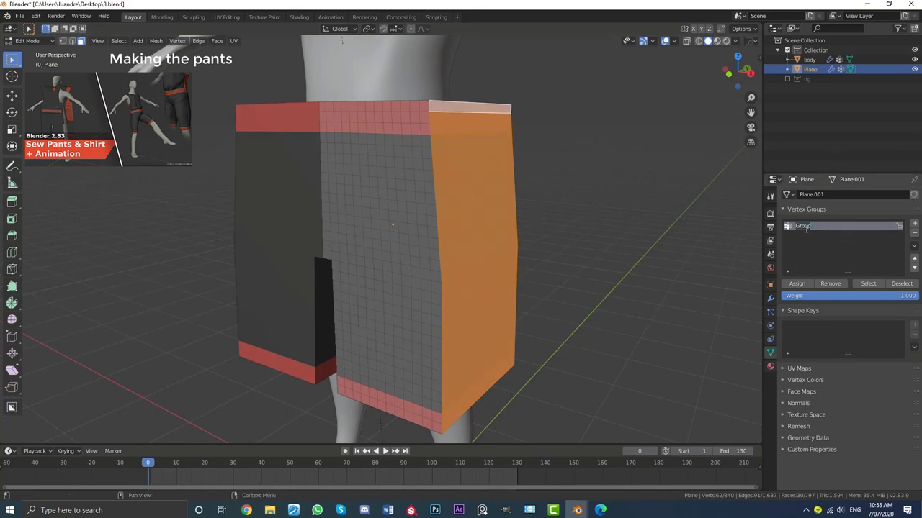
text(sew)
Step: Clear the selection and reselect the sewing vertex group's faces to check which ones it contains
text(a)
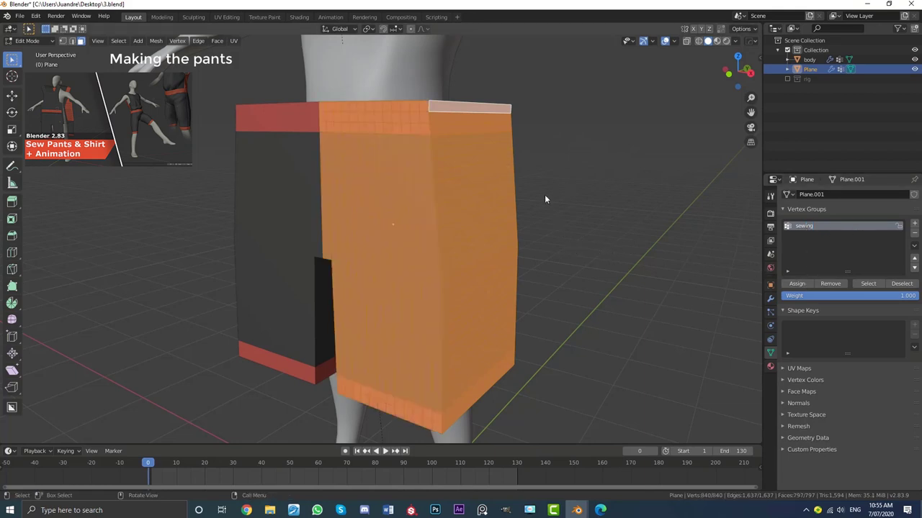
key(alt+a)
click(872, 283)
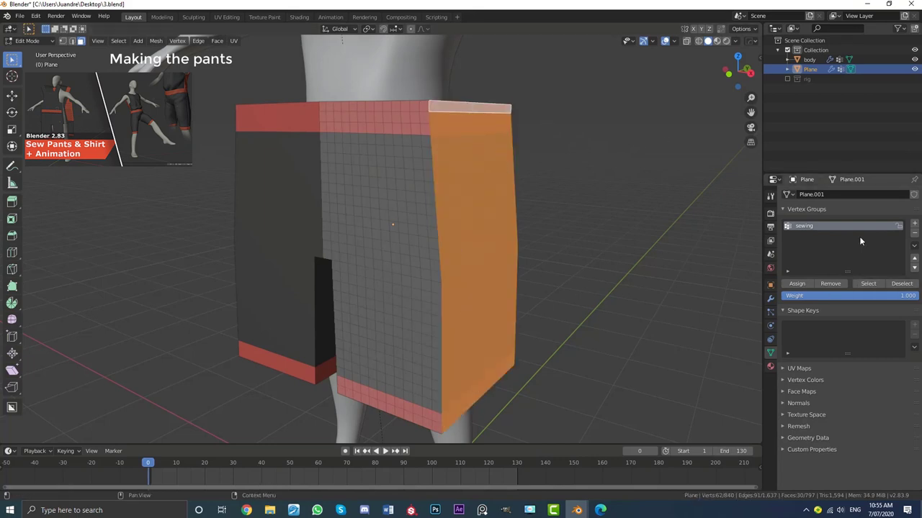
middle_drag(589, 196, 533, 160)
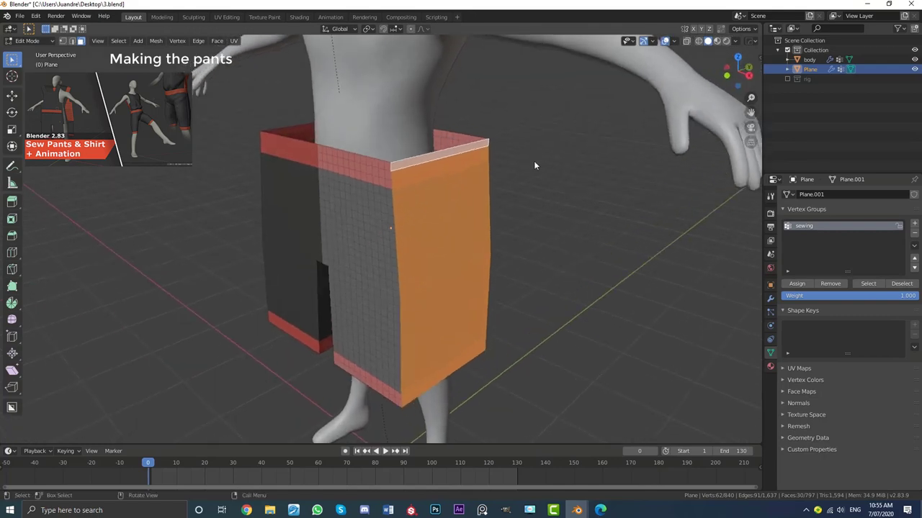
key(alt+a)
Step: Select the strip of inner-leg faces from the crotch down to the hem and assign it to the sewing vertex group
middle_drag(435, 199, 479, 223)
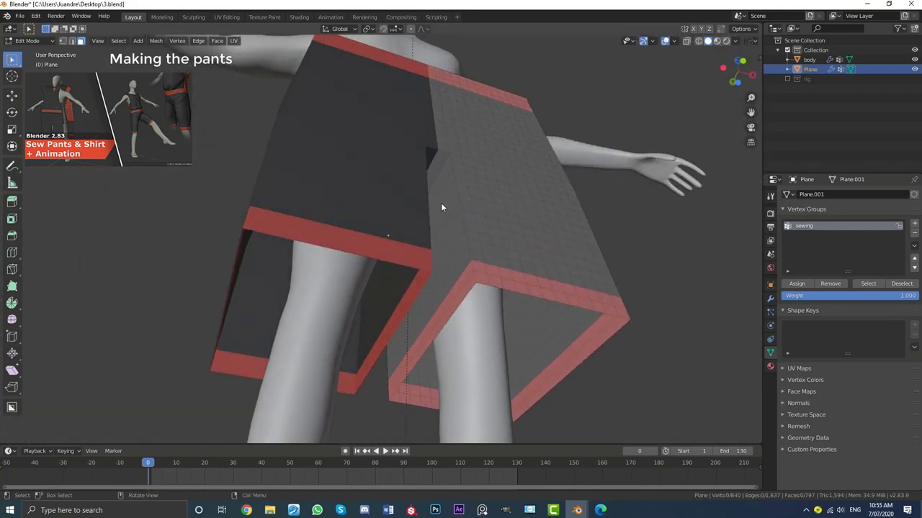
ctrl+shift+click(439, 170)
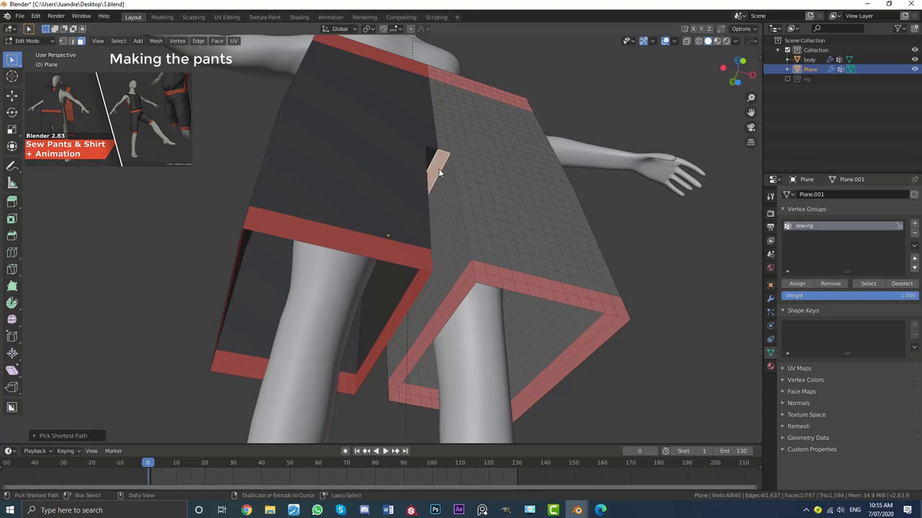
ctrl+shift+click(460, 292)
middle_drag(471, 220, 448, 186)
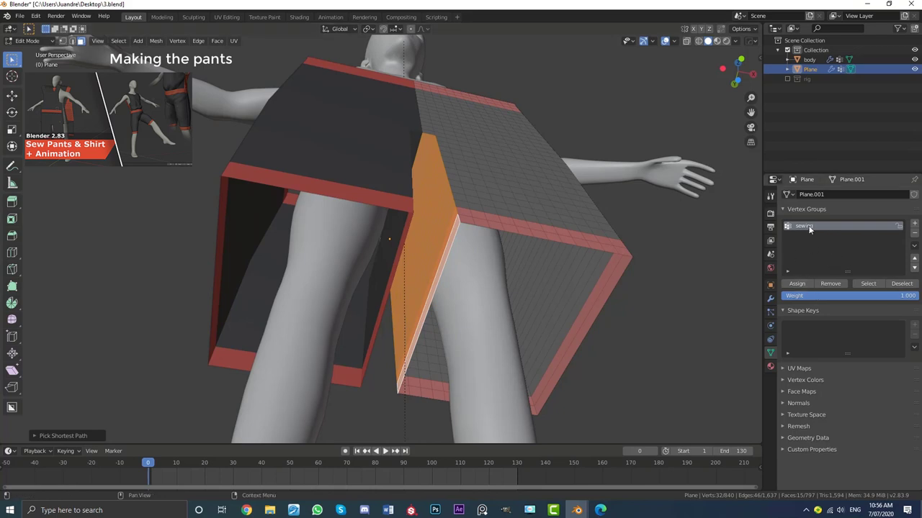
click(797, 284)
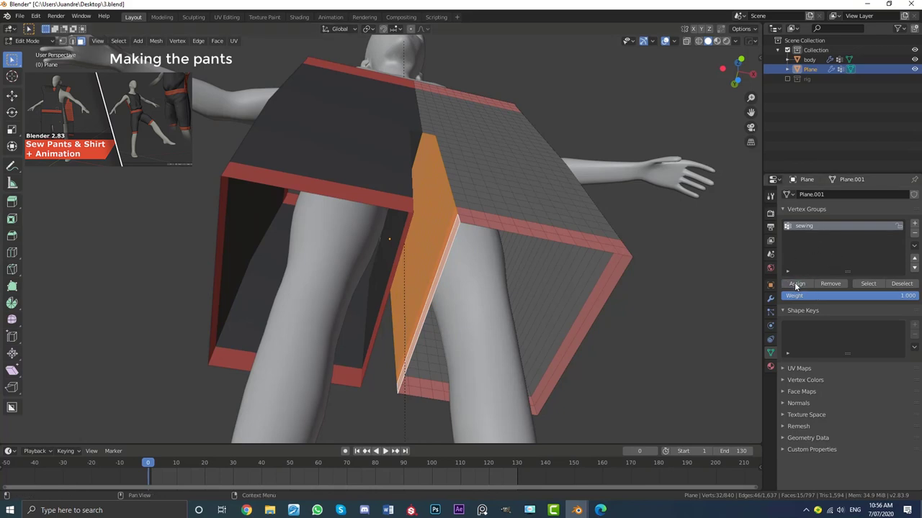
Step: Select all faces of the sewing vertex group and delete only the faces, keeping their connecting edges
middle_drag(449, 196, 467, 191)
key(alt+a)
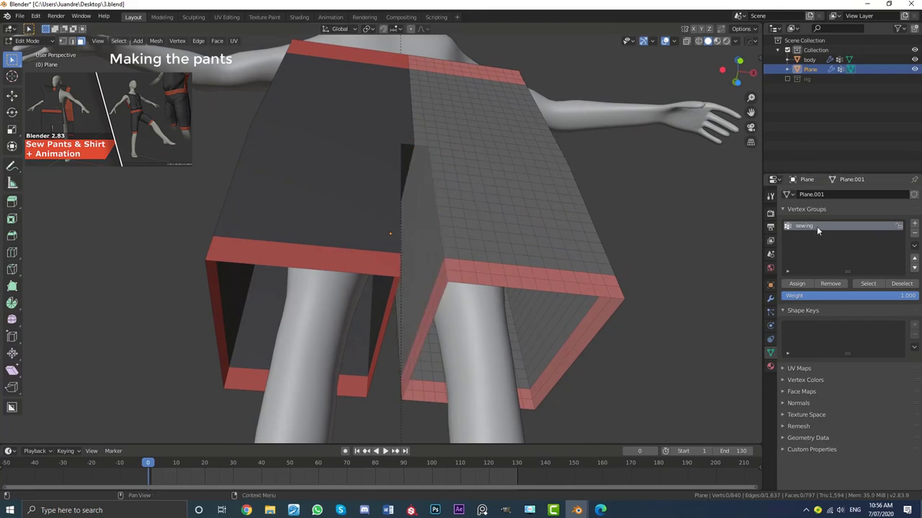
click(871, 285)
mouse_move(529, 238)
middle_down()
mouse_move(479, 234)
mouse_move(448, 310)
mouse_move(570, 301)
mouse_move(520, 228)
mouse_move(518, 237)
middle_up()
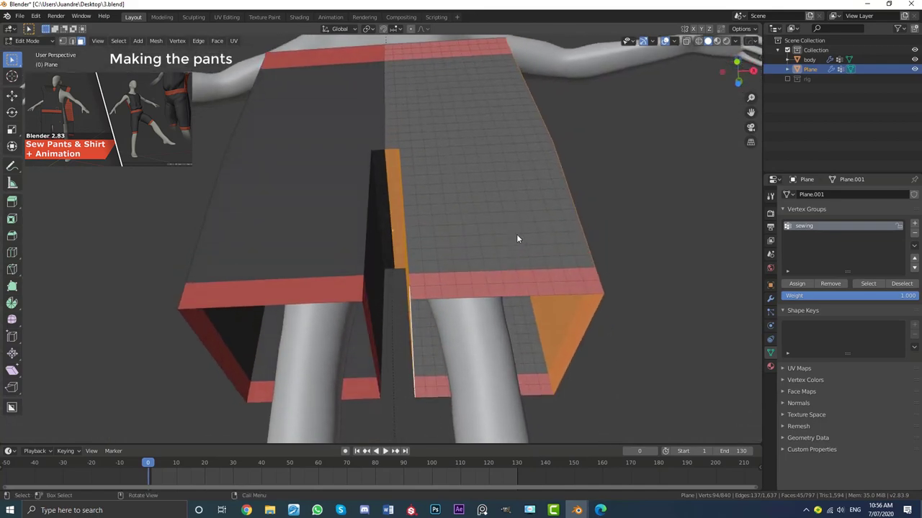
scroll(508, 273, up, 3)
middle_drag(504, 285, 421, 224)
middle_drag(385, 76, 395, 76)
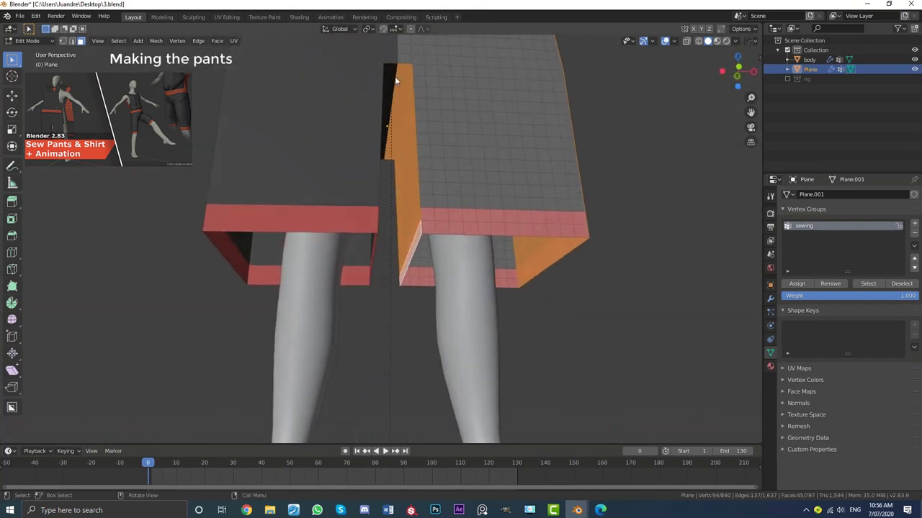
key(x)
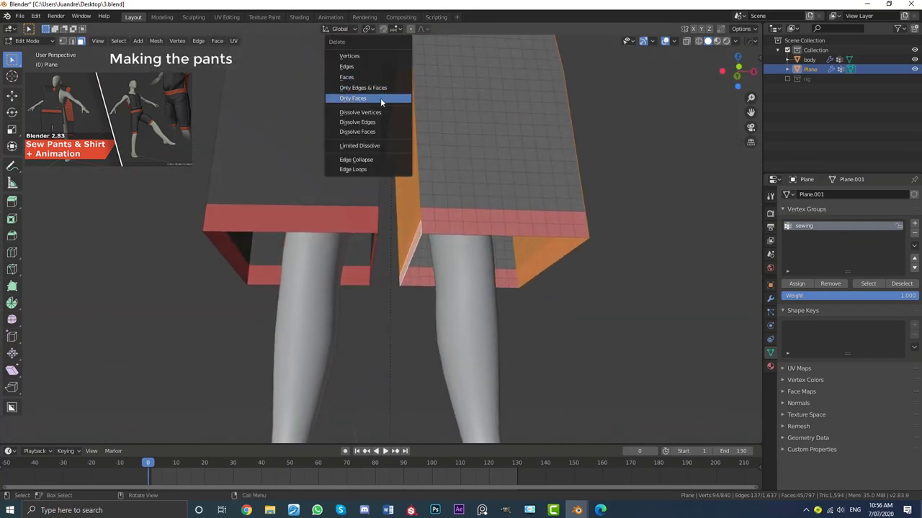
Step: Delete only the faces of the selected bridges between the front and back pants panels
click(380, 98)
Step: Select the face strips directly above the red leg hems on the front and back pants panels
middle_drag(380, 98, 450, 214)
scroll(472, 151, up, 3)
scroll(455, 207, up, 2)
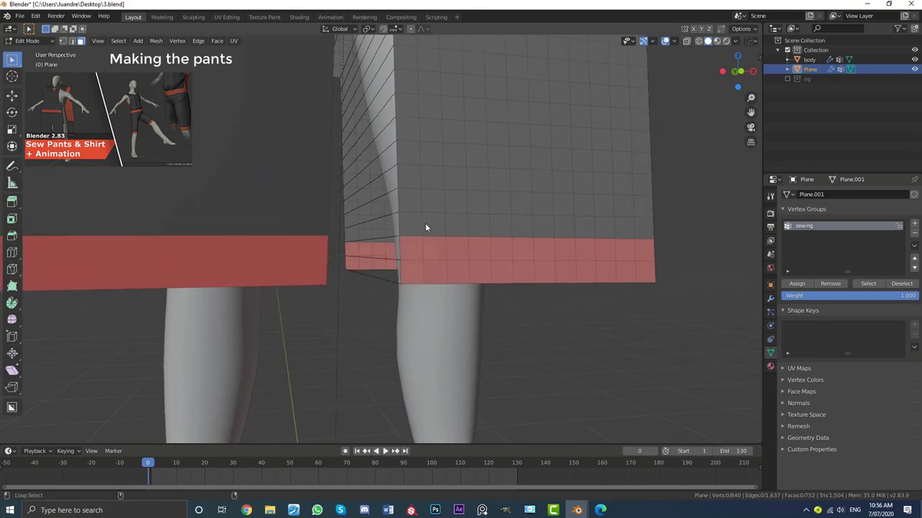
alt+click(422, 228)
middle_drag(552, 230, 372, 223)
alt+shift+click(324, 253)
Step: Add the face strips directly below the red waistband on the back and front panels to the selection
scroll(370, 223, up, 5)
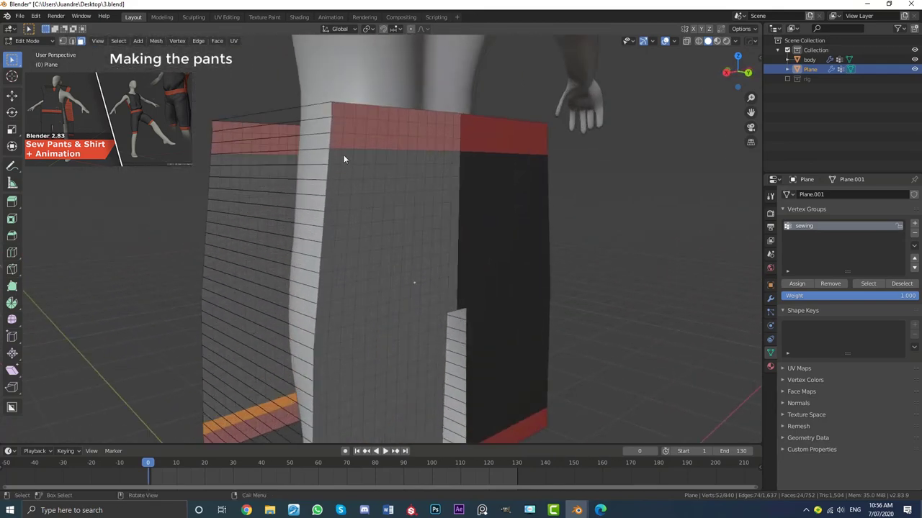
middle_drag(343, 156, 332, 111)
alt+shift+click(335, 101)
scroll(286, 141, down, 5)
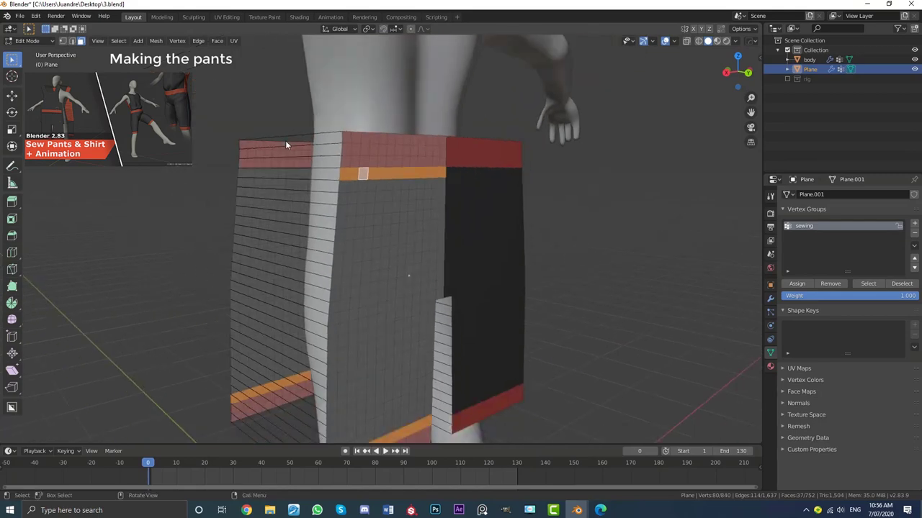
middle_drag(285, 140, 401, 180)
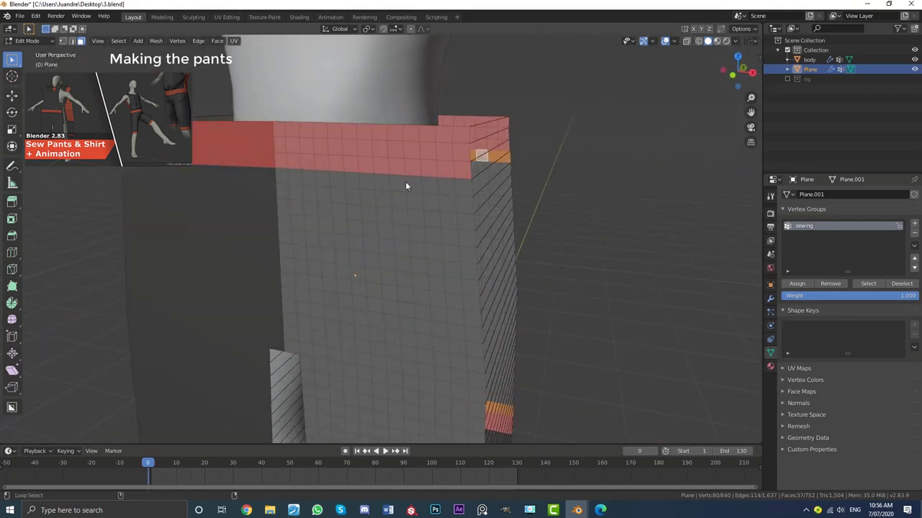
alt+shift+click(405, 185)
middle_drag(473, 191, 444, 136)
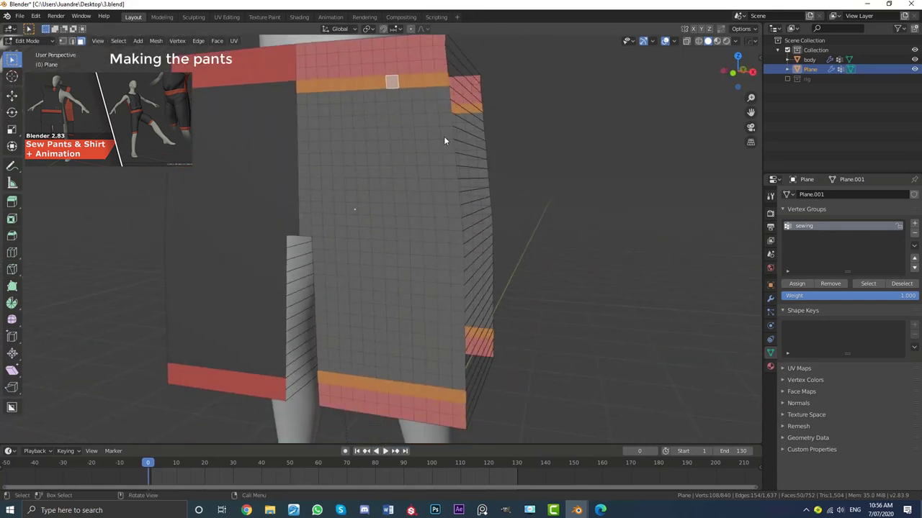
Step: Assign the selected hem and waistband strips to the sewing vertex group
key(x)
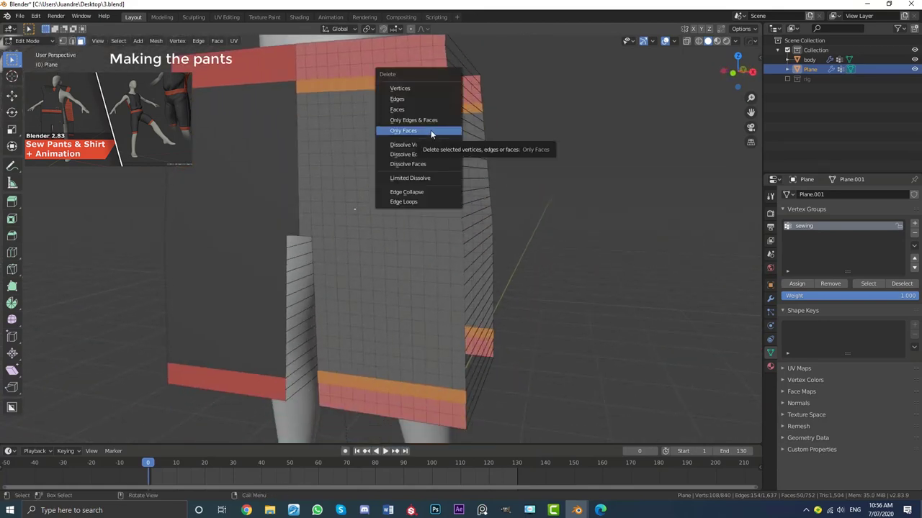
click(430, 134)
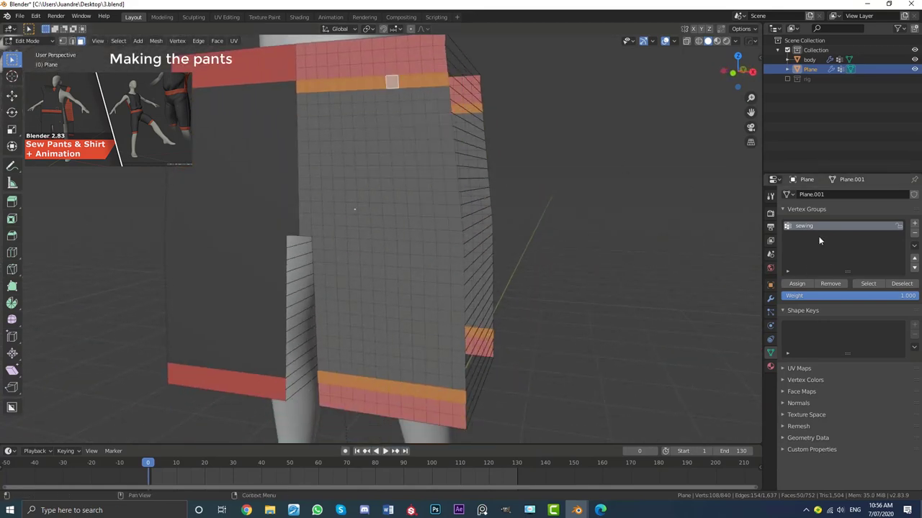
click(800, 284)
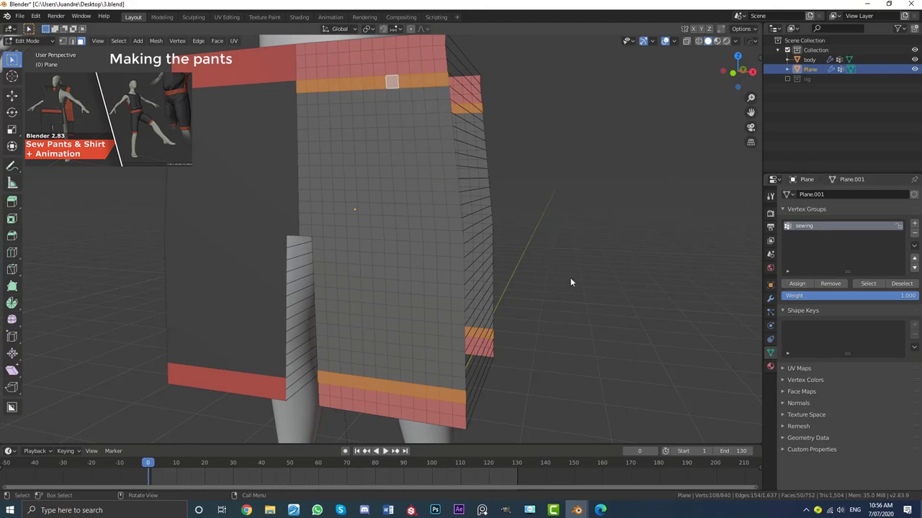
Step: Delete only the faces of the selected strips beside the waistband and leg hems
middle_drag(569, 277, 481, 182)
key(x)
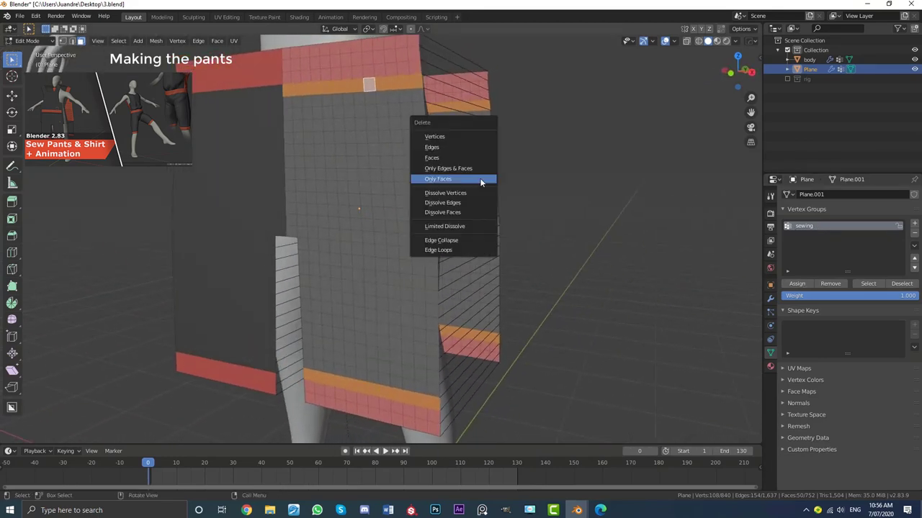
click(453, 179)
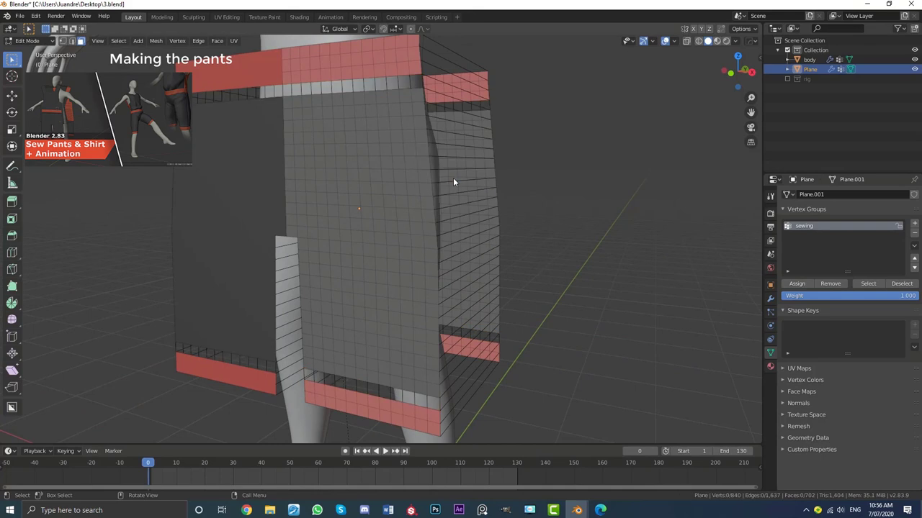
Step: Switch to vertex selection and select all vertices in the sewing vertex group
scroll(457, 186, down, 2)
click(64, 41)
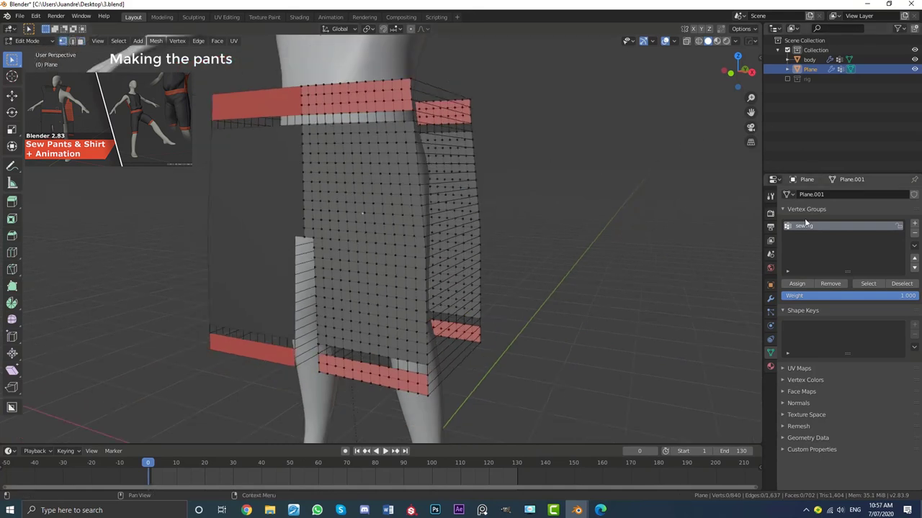
click(867, 283)
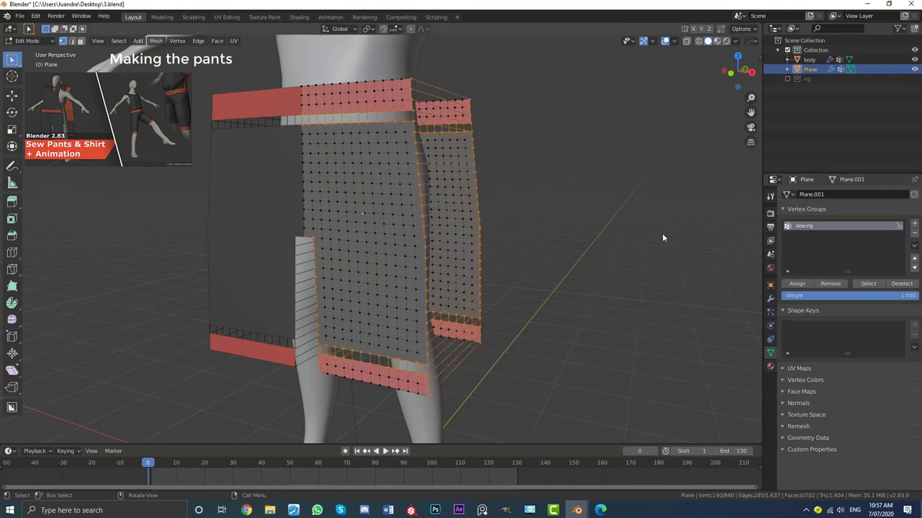
Step: Examine the selected sewing vertices along the side seams, inner legs, waistband and hems from several angles
middle_drag(493, 282, 465, 170)
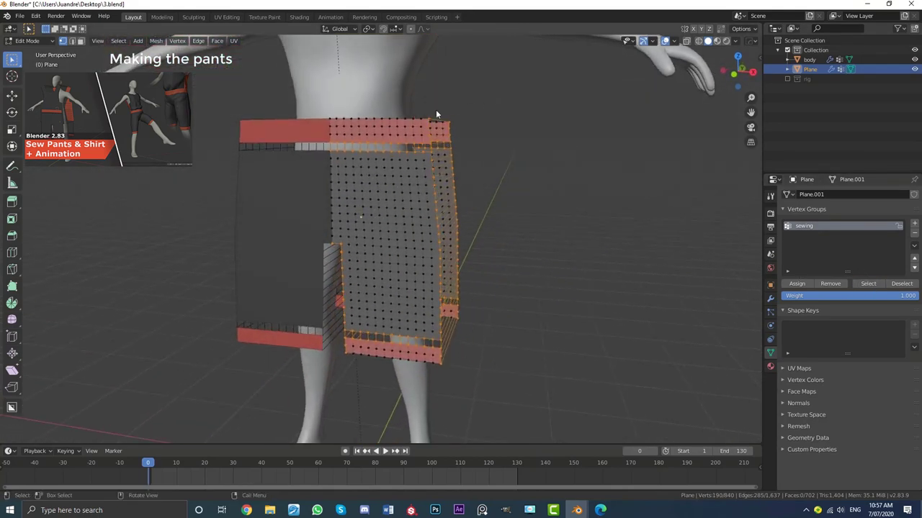
middle_drag(412, 378, 427, 342)
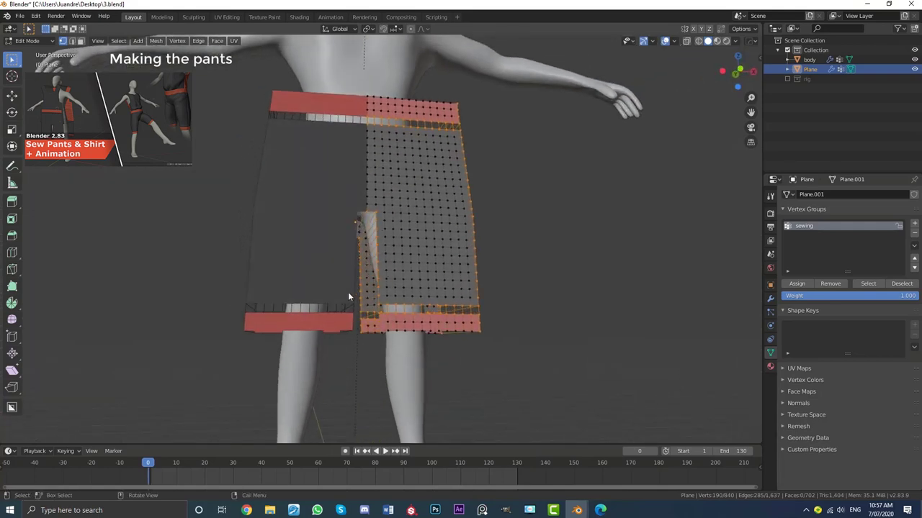
scroll(421, 306, up, 6)
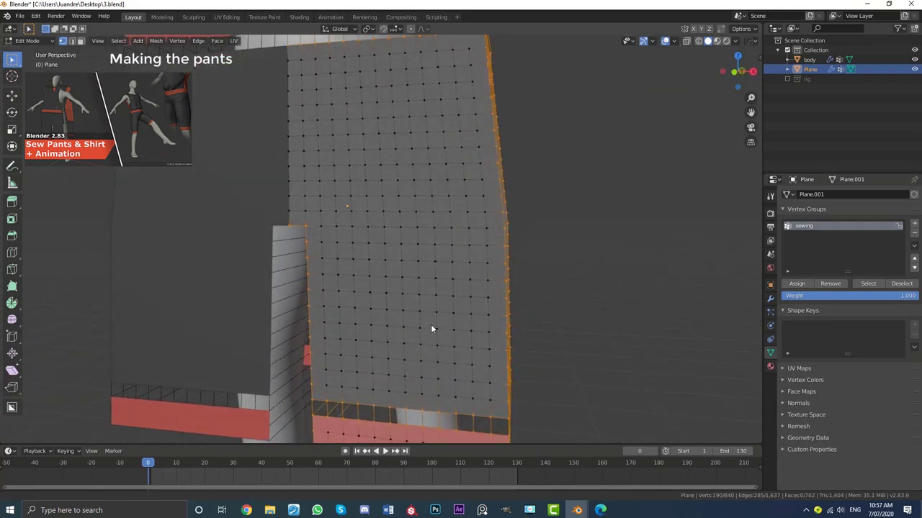
middle_drag(432, 329, 513, 279)
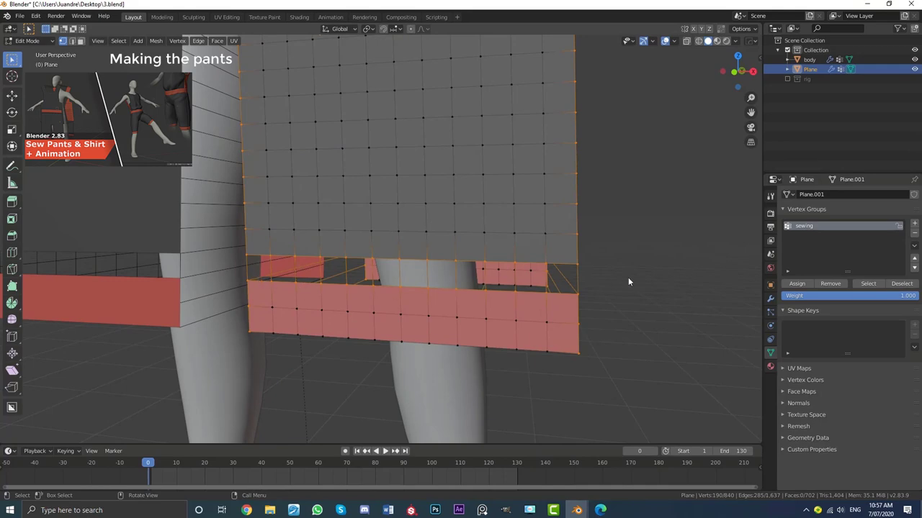
scroll(628, 277, down, 3)
middle_drag(627, 277, 302, 257)
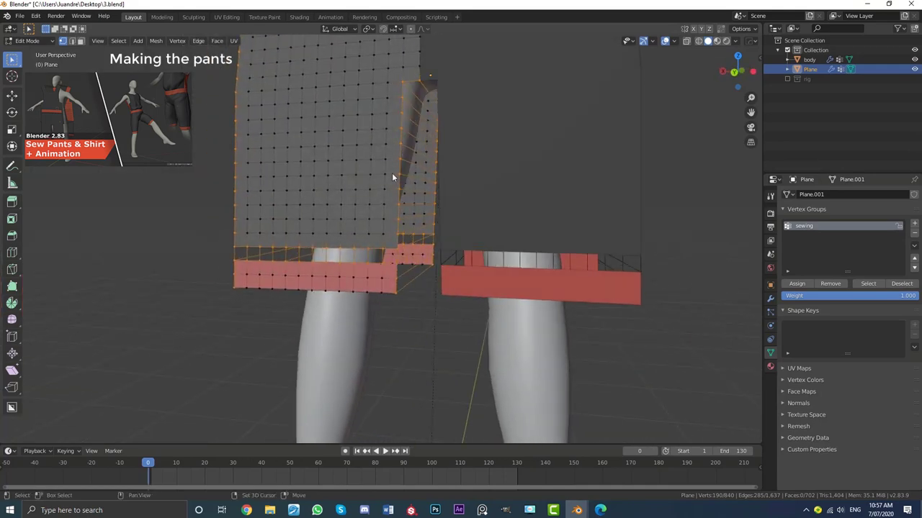
middle_drag(393, 177, 385, 112)
middle_drag(288, 111, 402, 124)
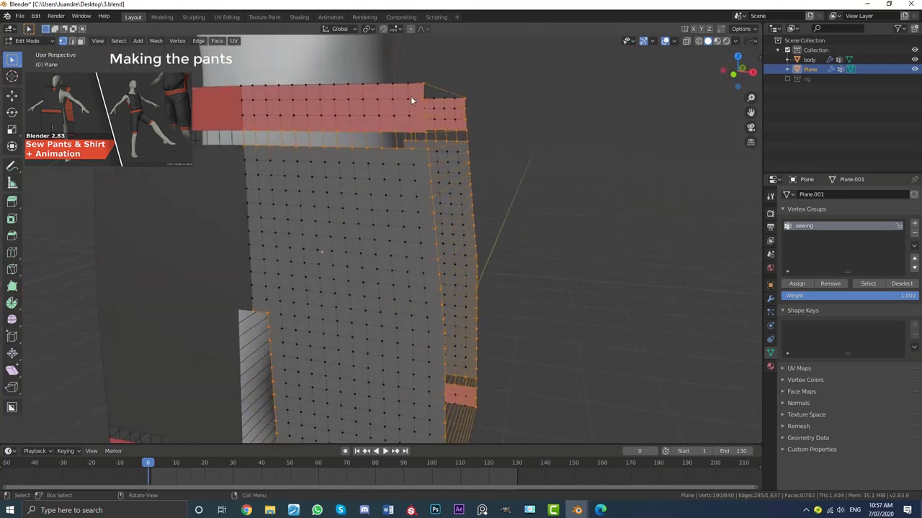
middle_drag(345, 93, 240, 146)
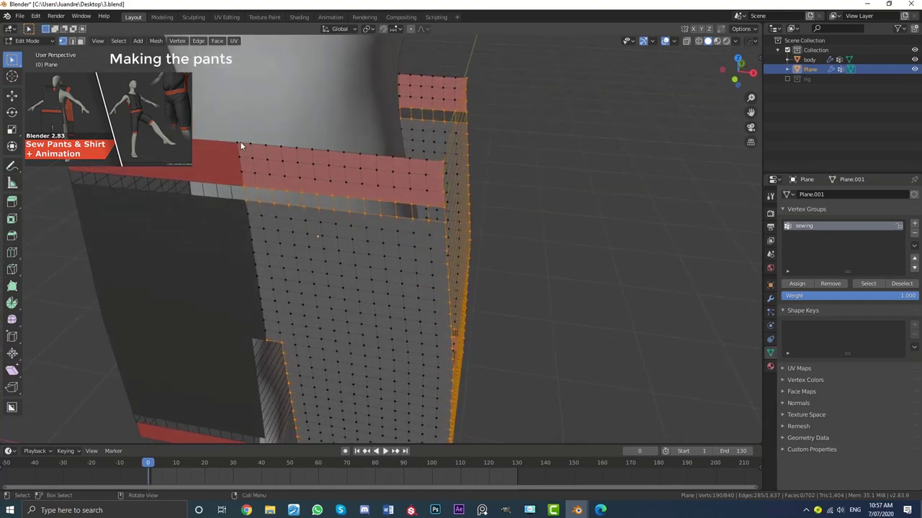
scroll(391, 261, down, 4)
scroll(406, 247, up, 2)
scroll(407, 247, up, 3)
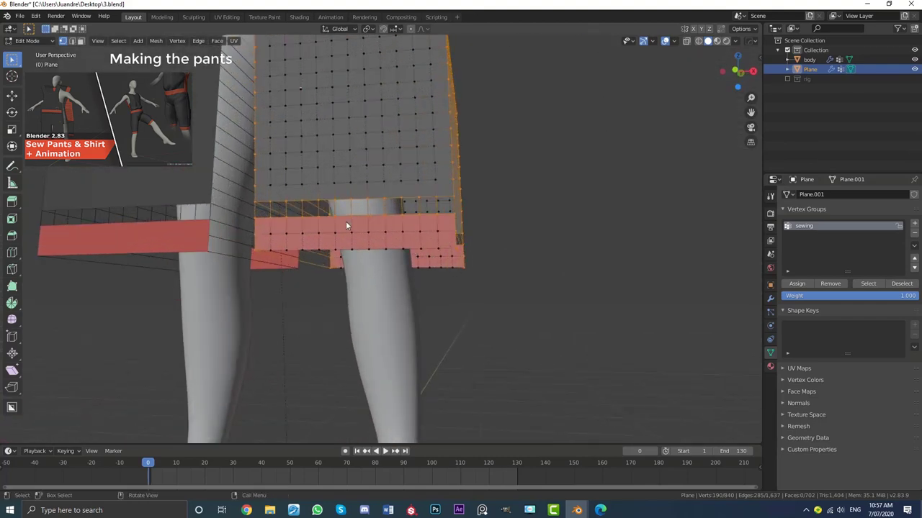
middle_drag(265, 242, 281, 352)
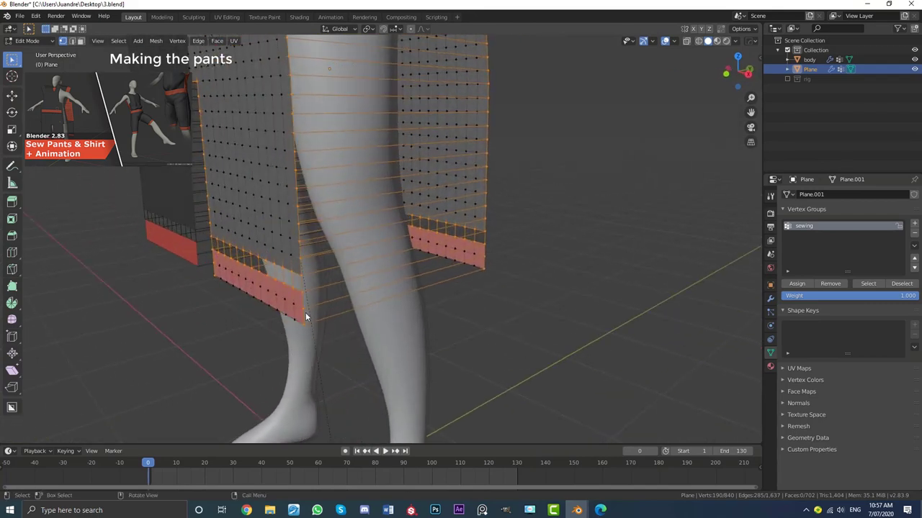
middle_drag(307, 320, 292, 324)
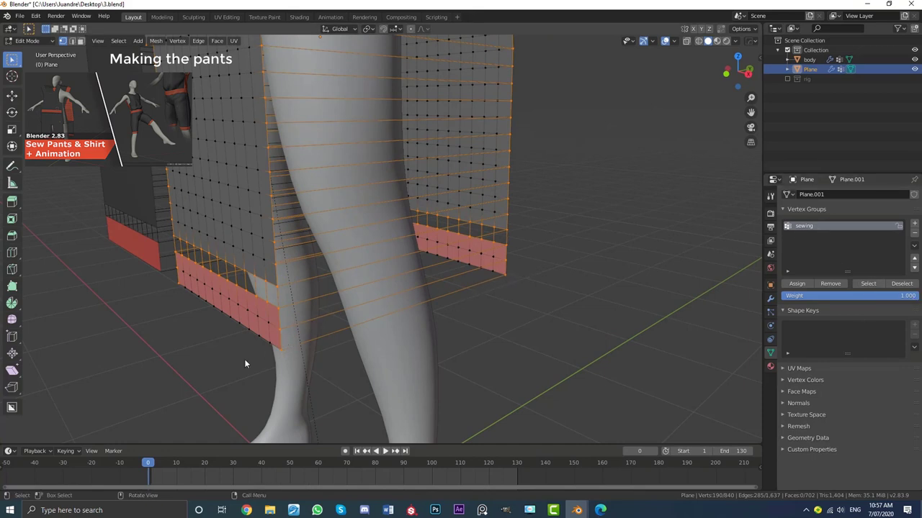
middle_drag(466, 277, 442, 229)
scroll(453, 288, up, 4)
middle_drag(252, 151, 398, 215)
scroll(405, 232, down, 5)
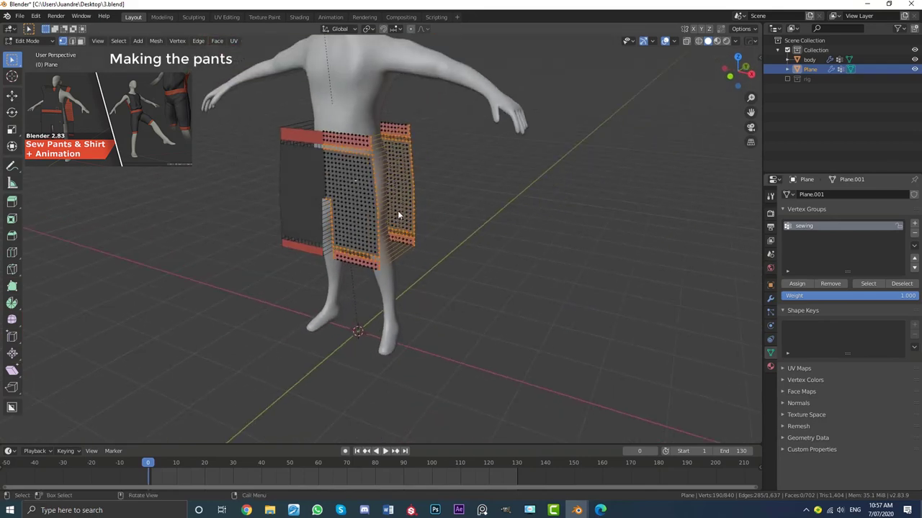
middle_drag(397, 211, 393, 190)
Step: Return the pants to Object Mode and show them in front orthographic view
key(Tab)
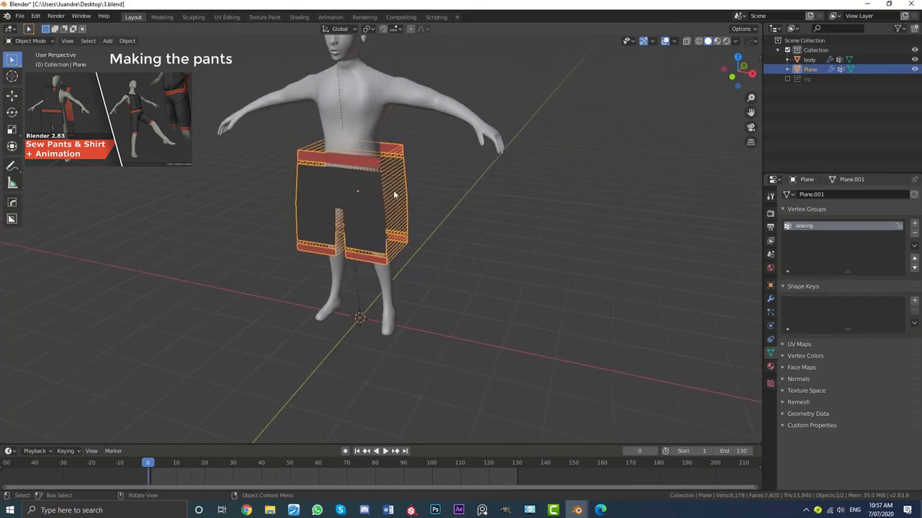
key(KP_1)
scroll(392, 188, up, 1)
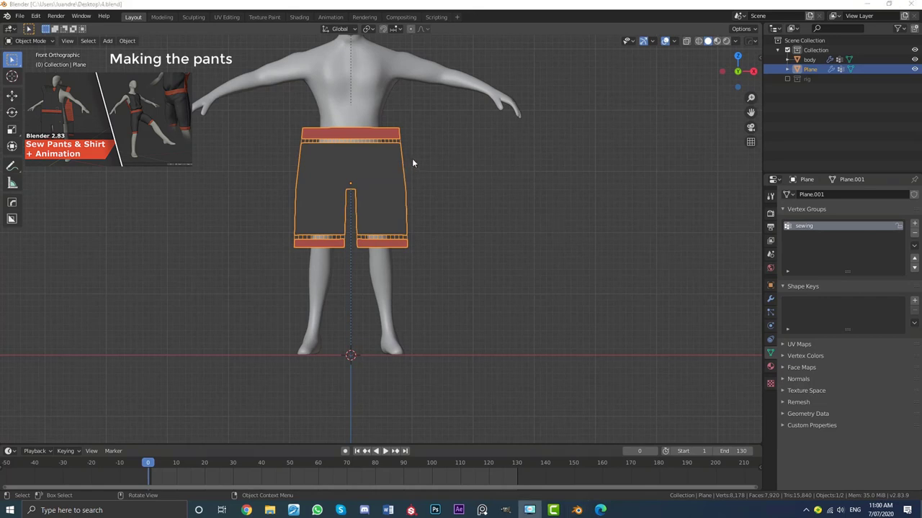
Step: Add cloth physics to the pants and set the quality steps to 8
click(398, 164)
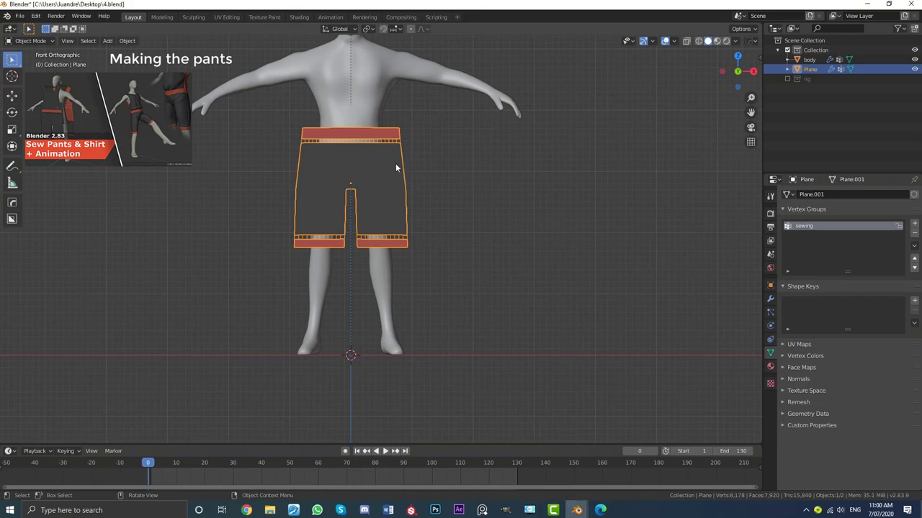
click(770, 326)
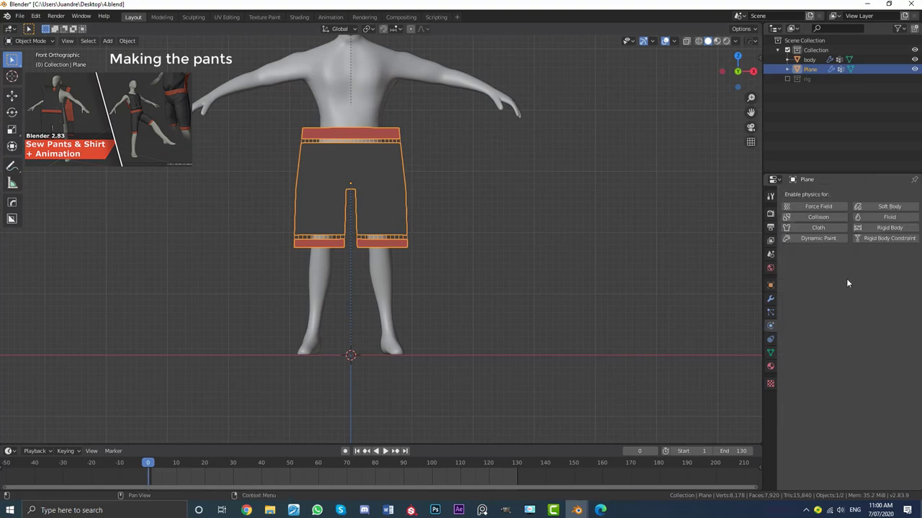
click(817, 229)
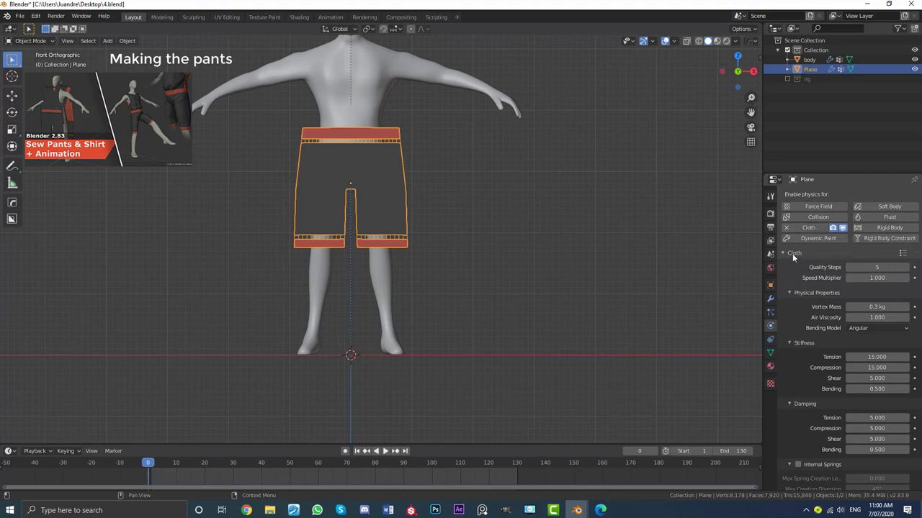
click(867, 267)
text(8)
key(Return)
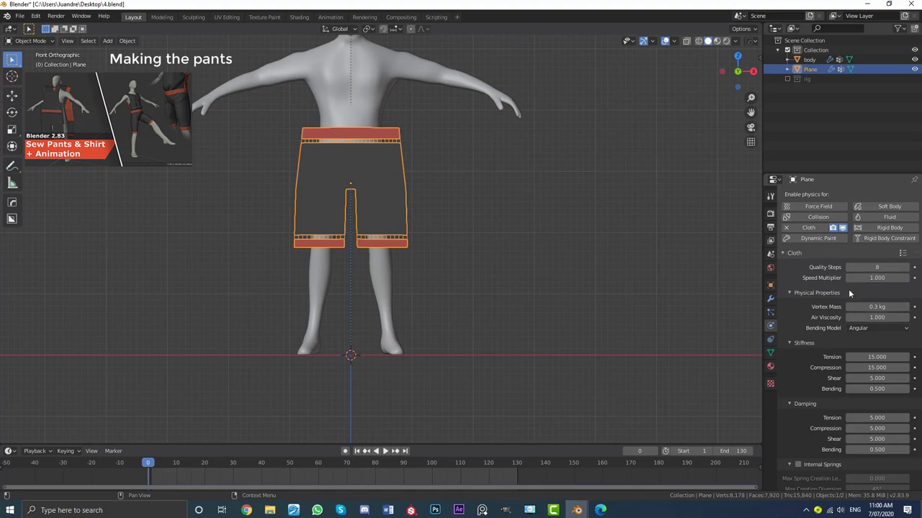
Step: Enable Sewing in the cloth's shape settings
click(790, 293)
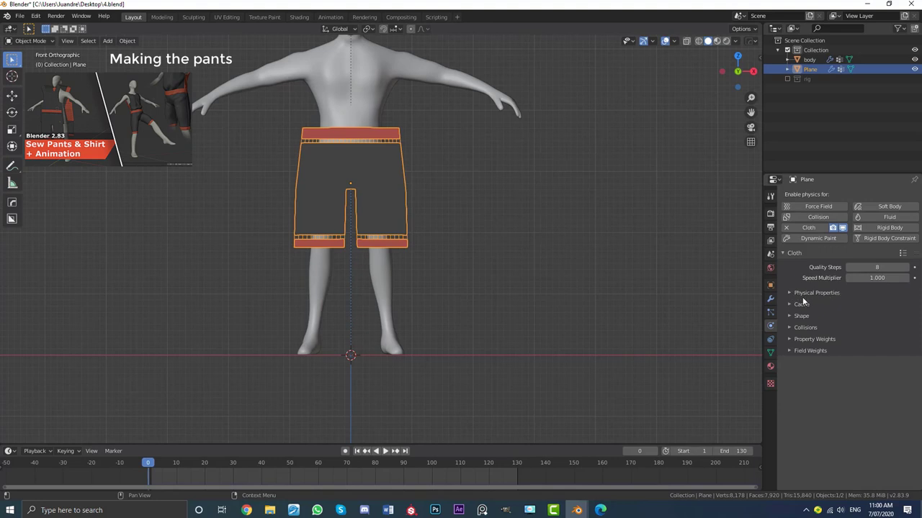
click(789, 315)
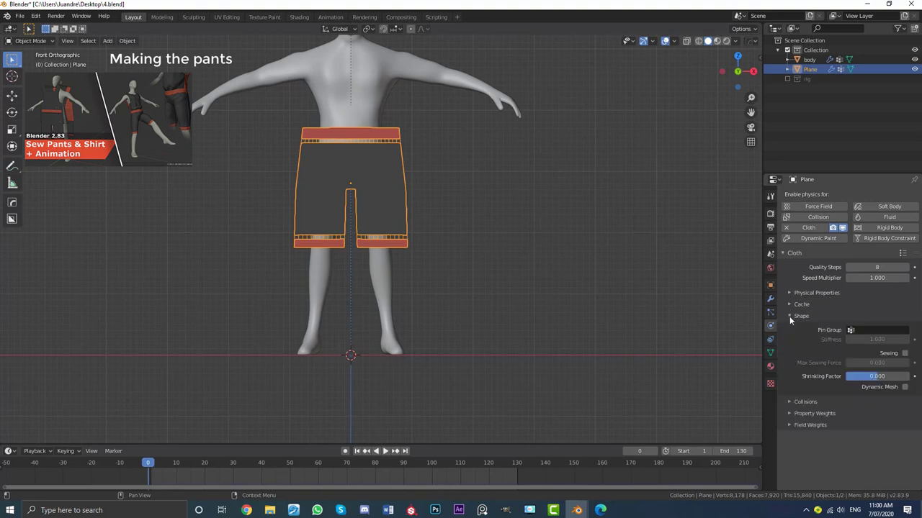
click(904, 354)
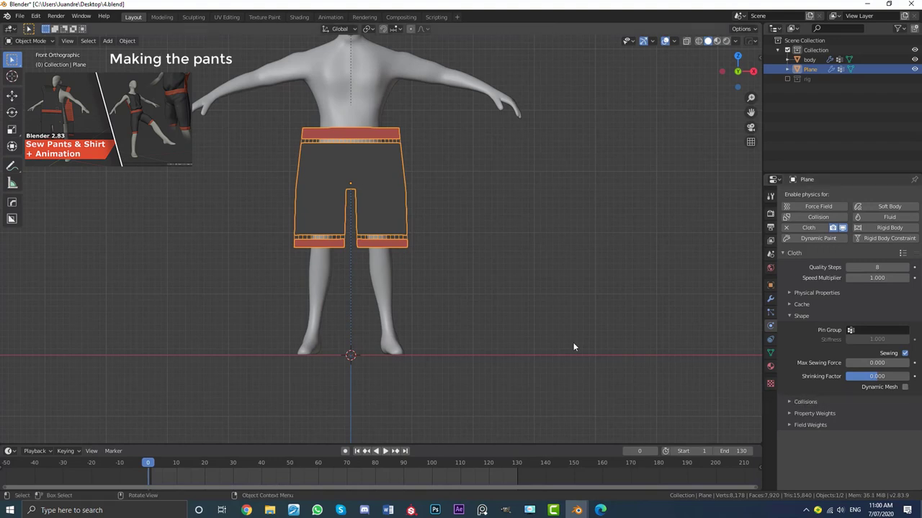
Step: Set the cloth's collision quality to 8
click(790, 401)
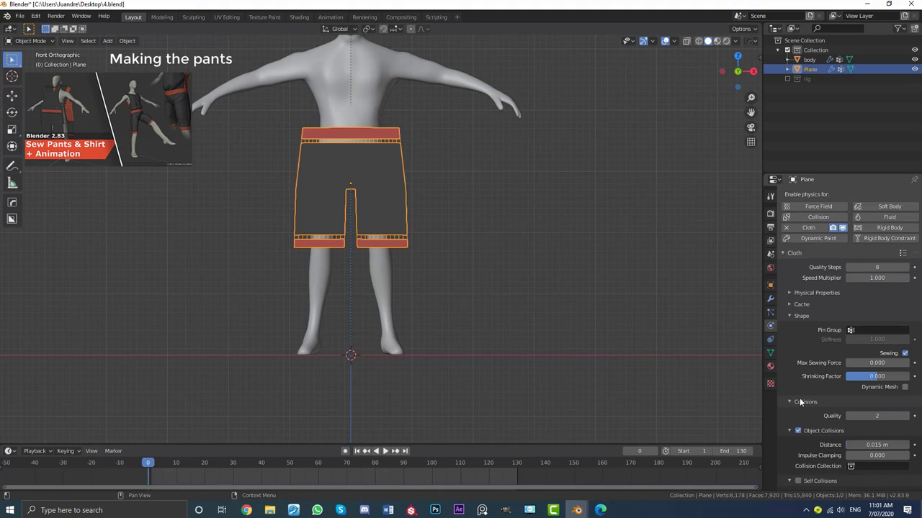
click(877, 415)
text(8)
key(Return)
Step: Enable Self Collisions in the pants' cloth collision settings
scroll(858, 406, down, 2)
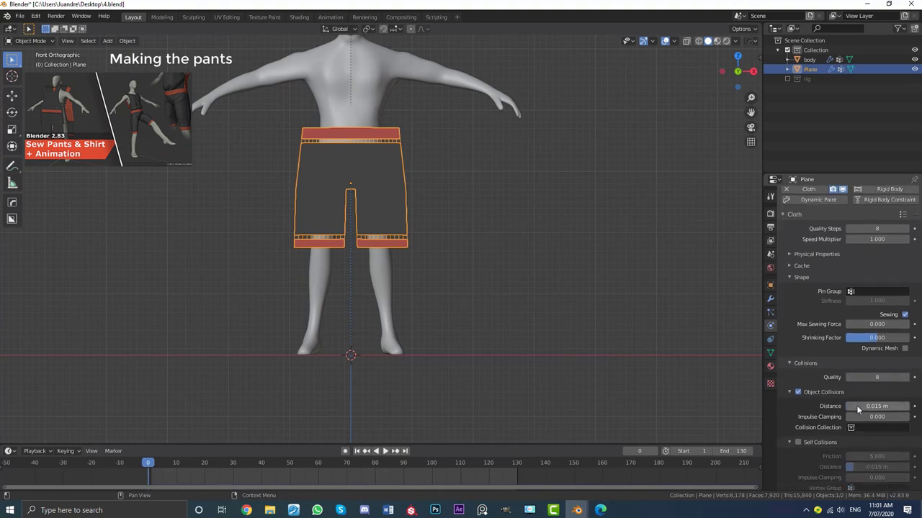
scroll(855, 397, down, 2)
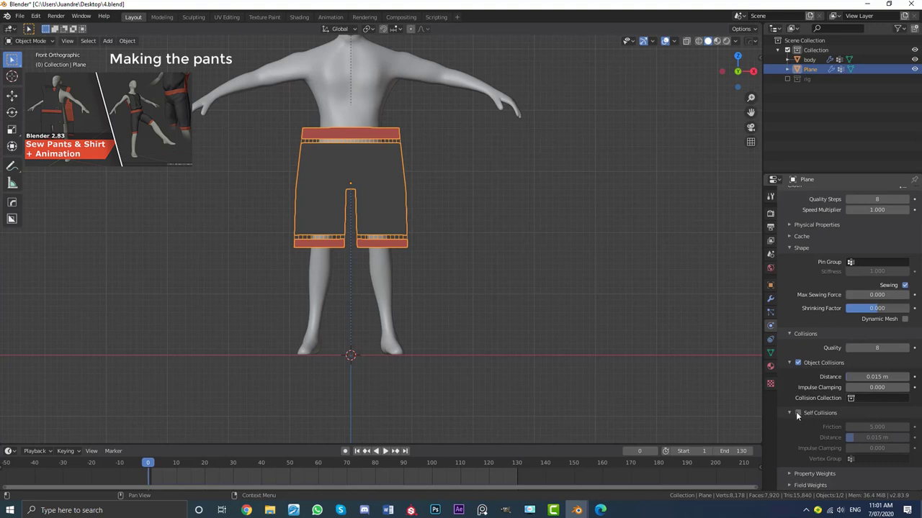
click(798, 413)
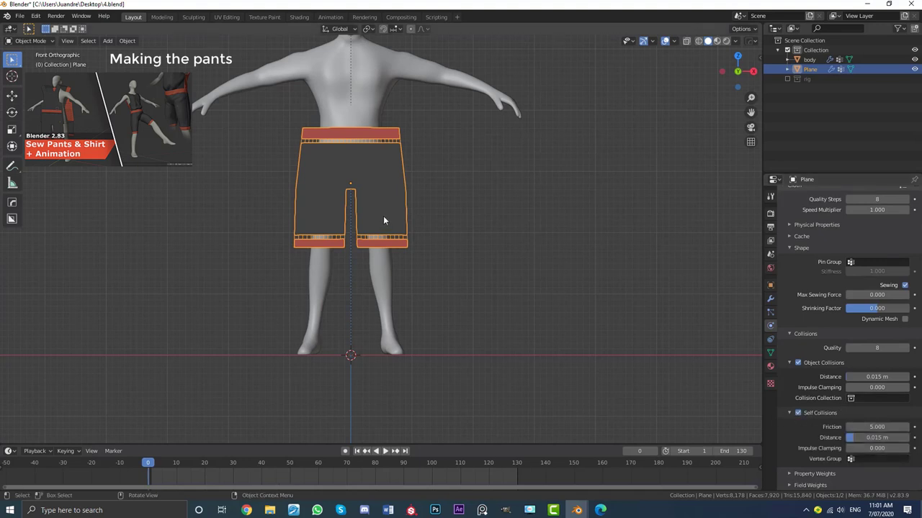
Step: Play the cloth simulation to sew the pants around the body, and stop it at frame 14
middle_drag(366, 174, 391, 172)
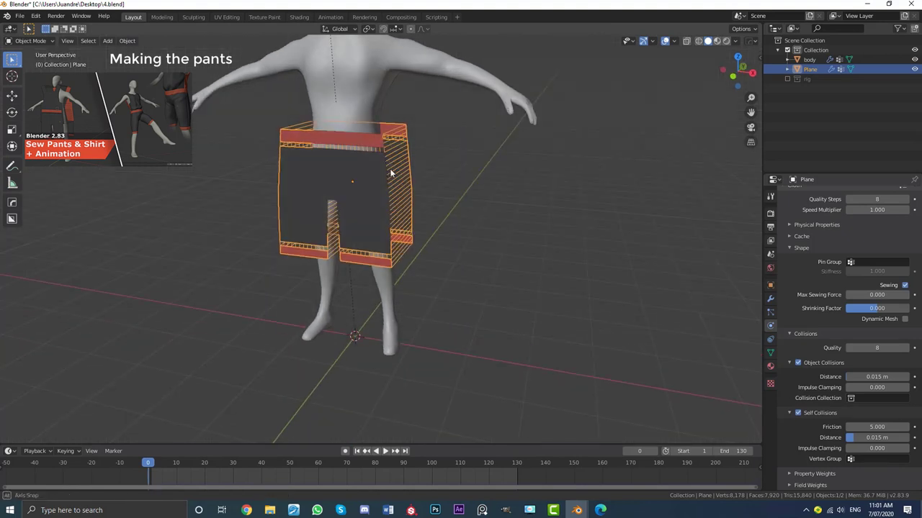
key(space)
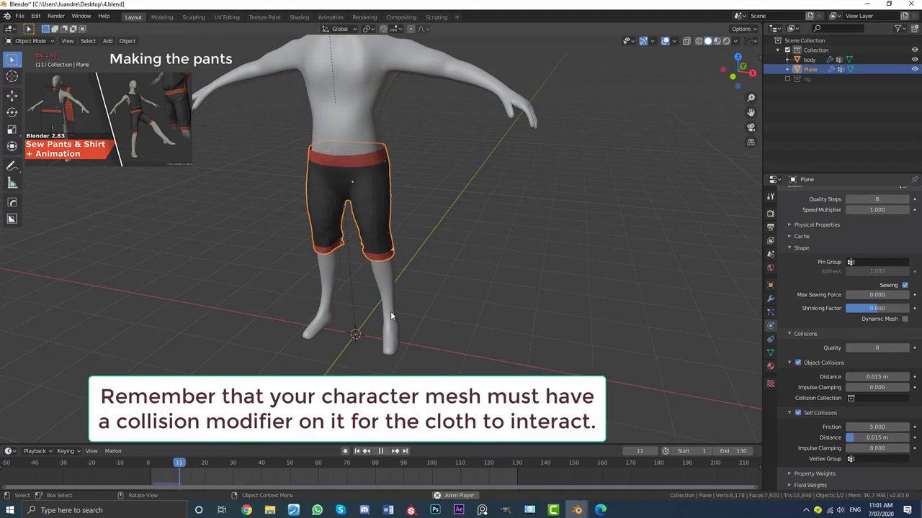
scroll(390, 311, down, 3)
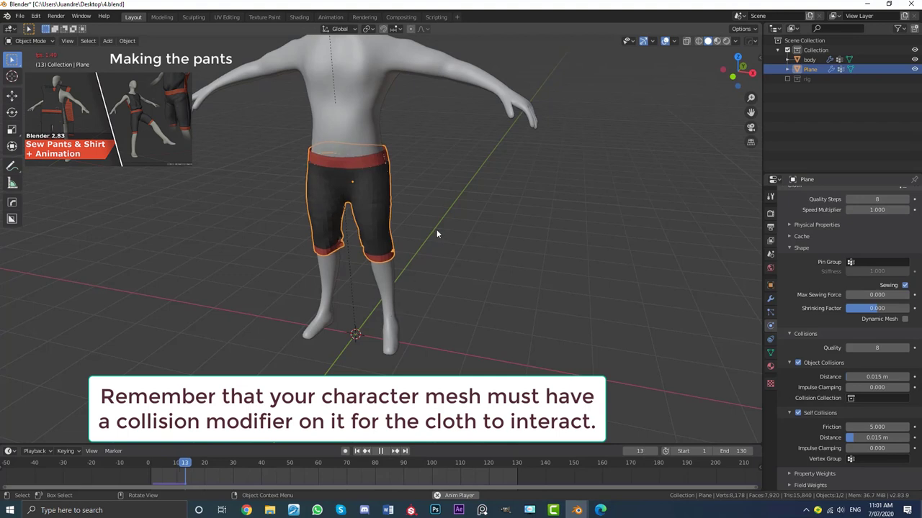
key(space)
scroll(436, 234, up, 3)
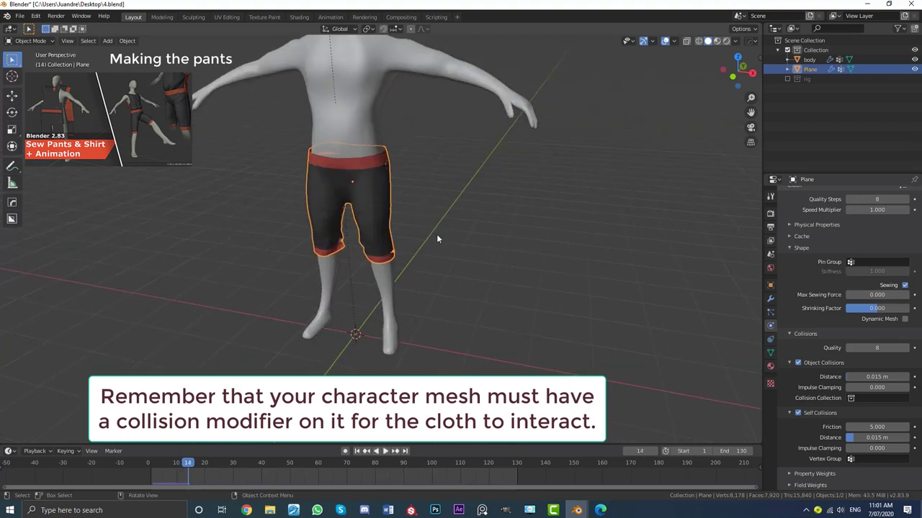
Step: Check the body's Collision modifier and set its Softbody and Cloth friction to 50
click(373, 82)
scroll(375, 87, down, 4)
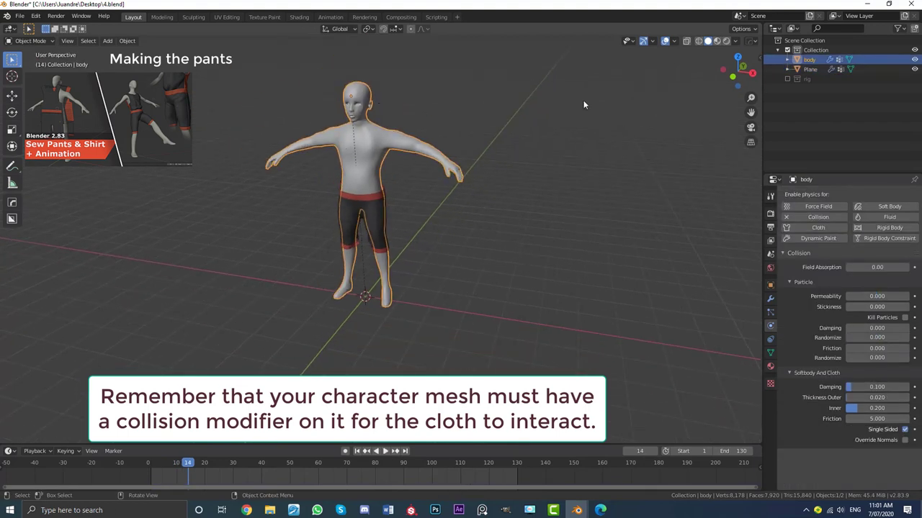
click(771, 299)
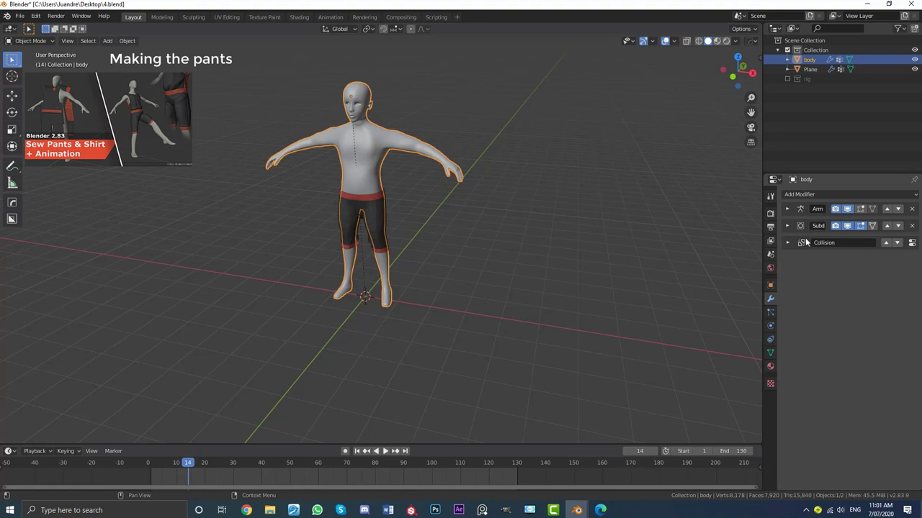
click(770, 327)
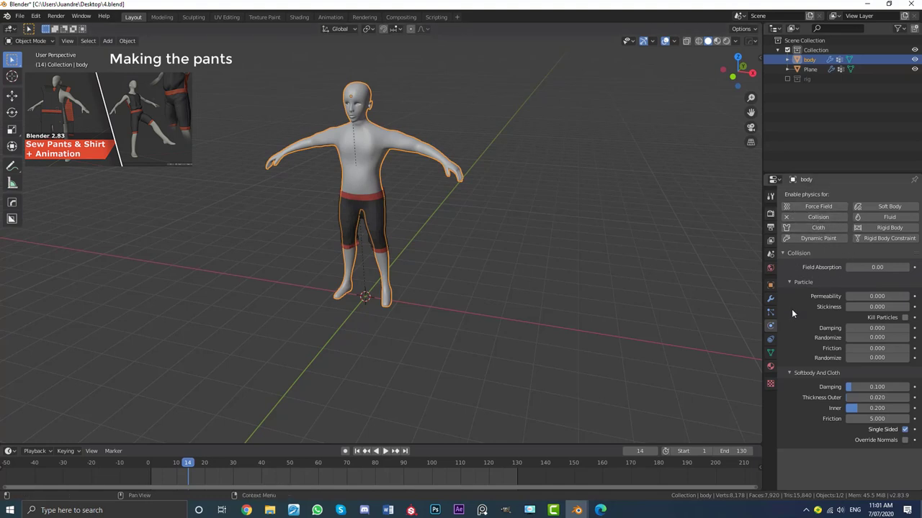
click(874, 418)
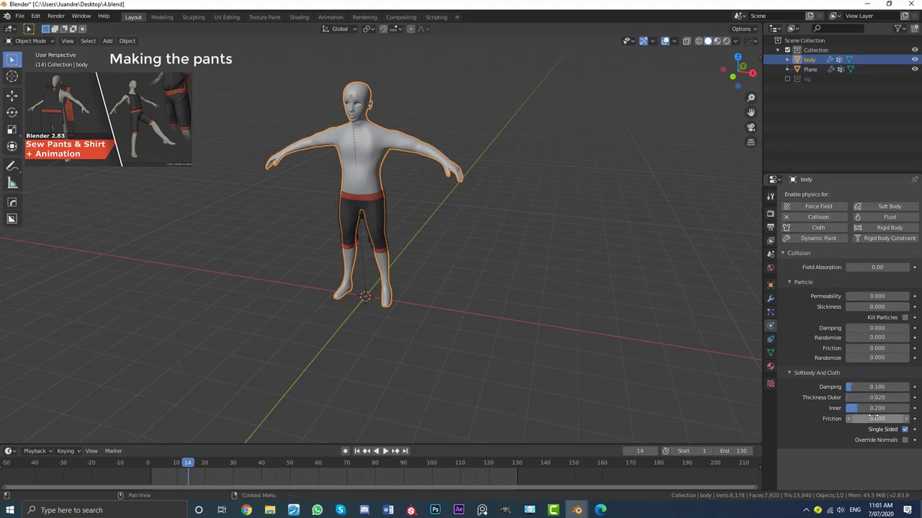
key(BackSpace)
key(BackSpace)
key(BackSpace)
key(BackSpace)
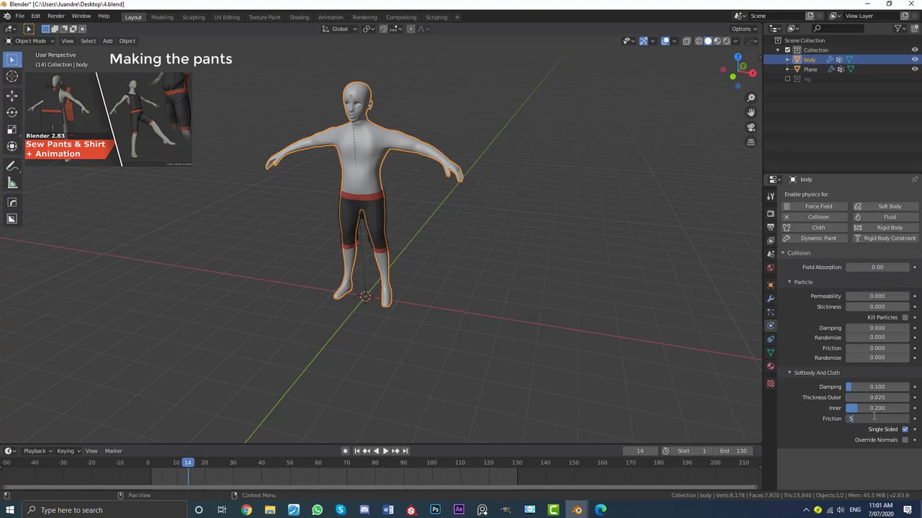
text(0)
key(Return)
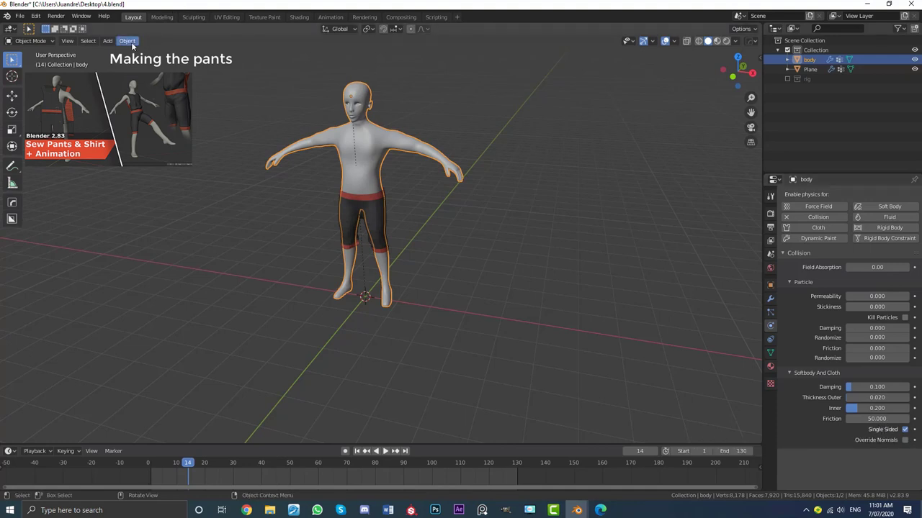
Step: Select the pants and apply Shade Smooth to them
click(384, 215)
scroll(344, 203, up, 3)
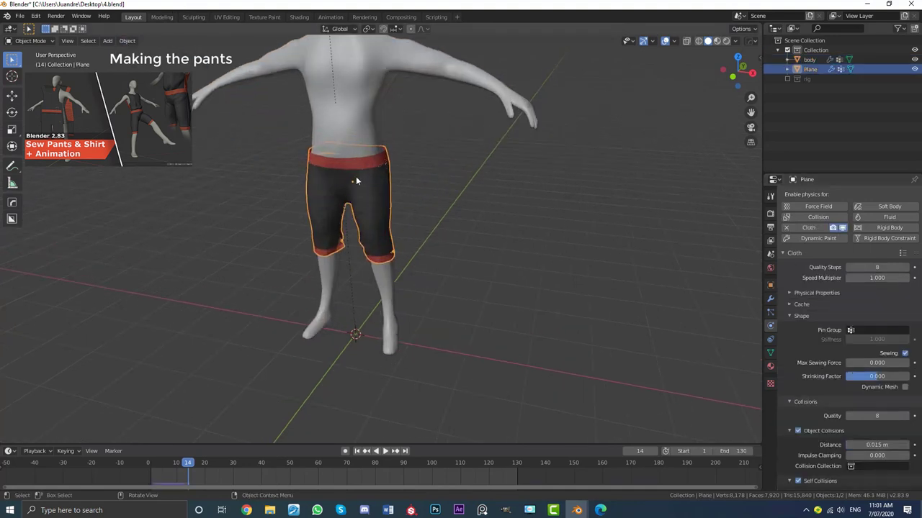
click(128, 41)
click(166, 236)
middle_drag(303, 216, 418, 210)
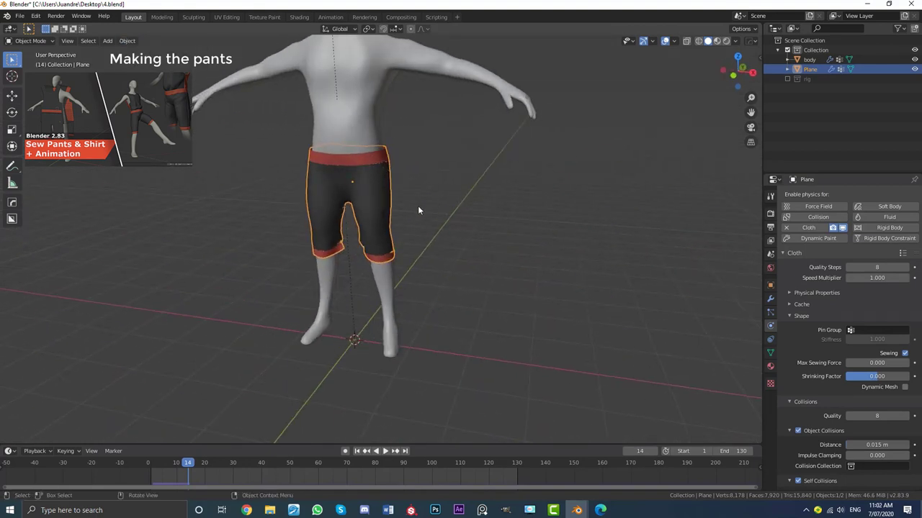
Step: Replay the pants' cloth simulation from frame 1 and stop it at frame 11
key(shift+Left)
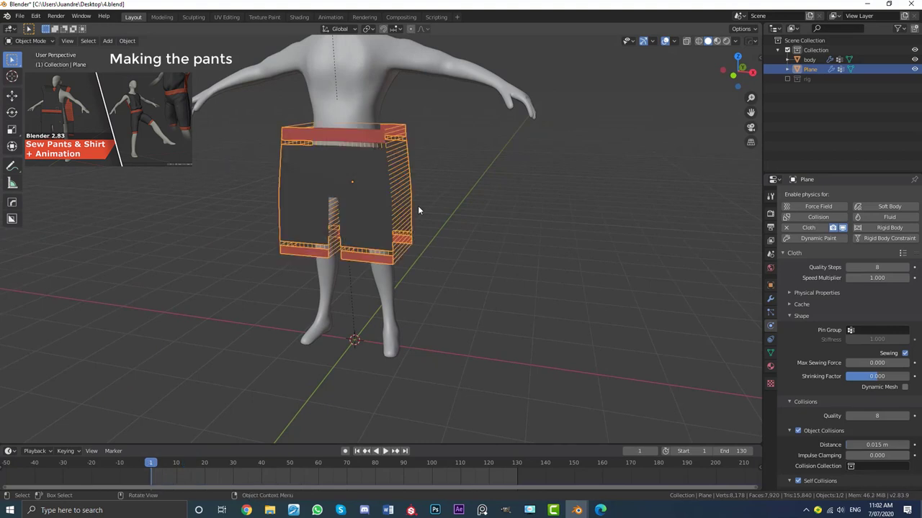
key(space)
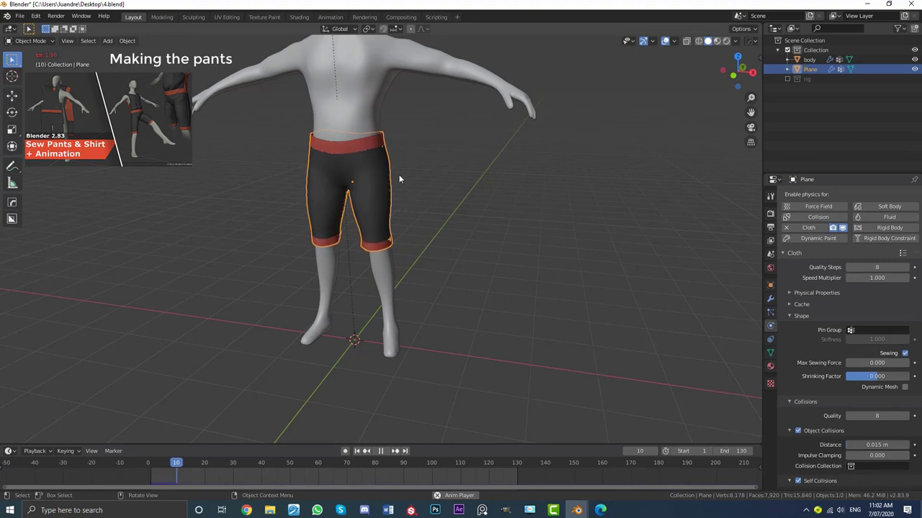
key(space)
Step: Examine the gap between the sewn pants and the body around the waistband from several angles
scroll(398, 174, down, 2)
middle_drag(442, 170, 551, 163)
scroll(378, 161, up, 3)
middle_drag(471, 160, 314, 183)
scroll(322, 151, down, 2)
scroll(313, 167, up, 4)
scroll(278, 245, up, 2)
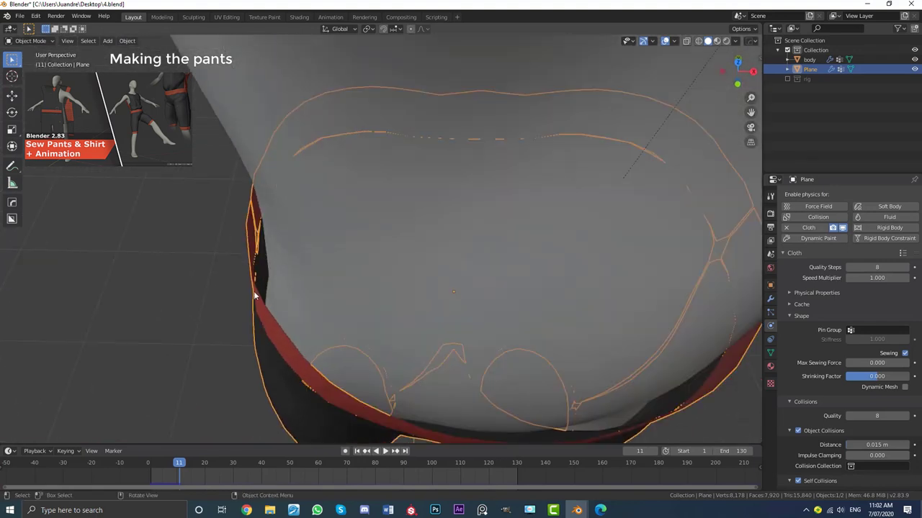
scroll(281, 254, down, 5)
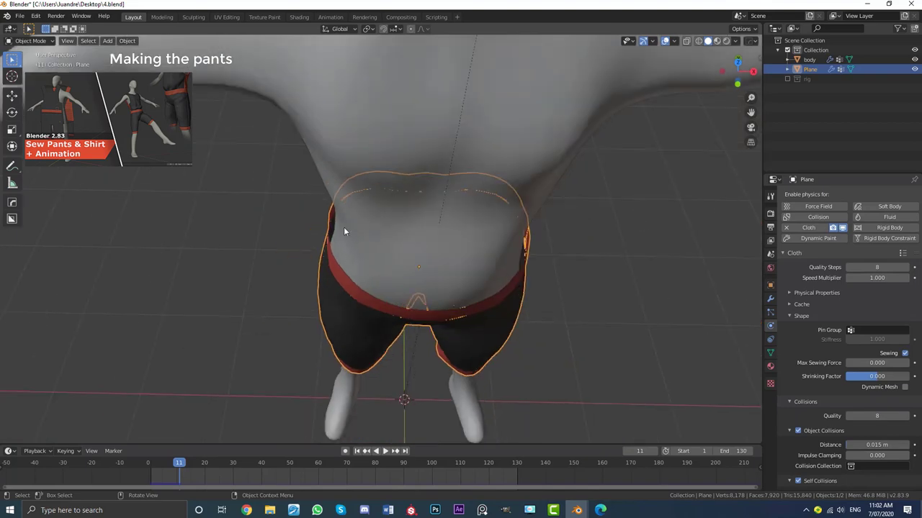
middle_drag(343, 227, 403, 252)
scroll(404, 251, down, 3)
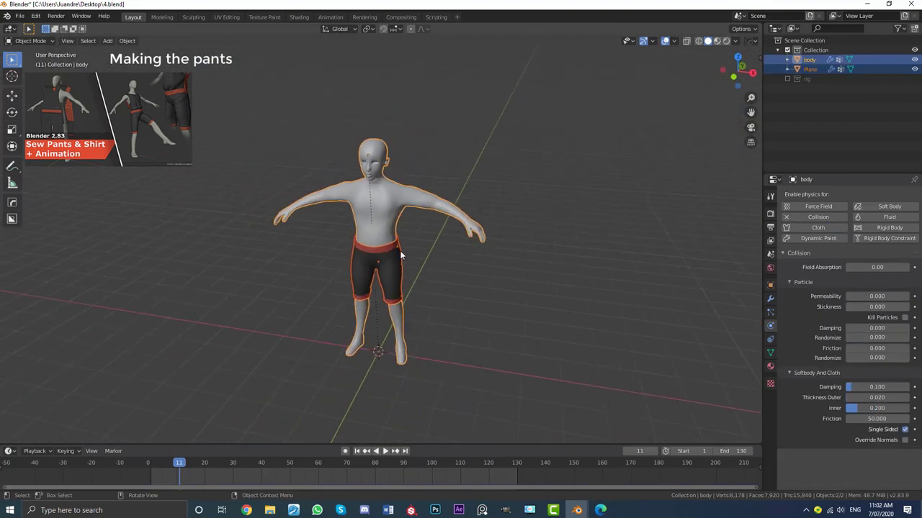
Step: Apply all transforms to both the body and the pants
scroll(419, 253, up, 3)
shift+click(430, 226)
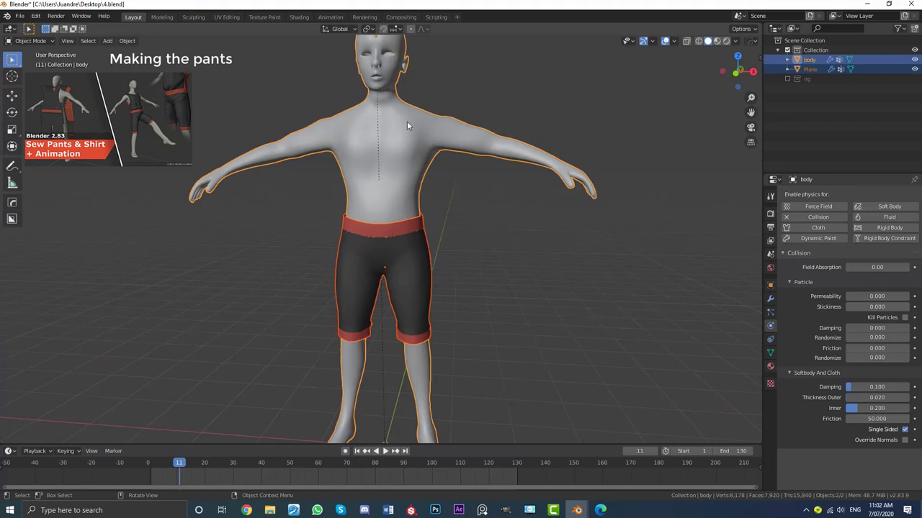
middle_drag(407, 126, 422, 222)
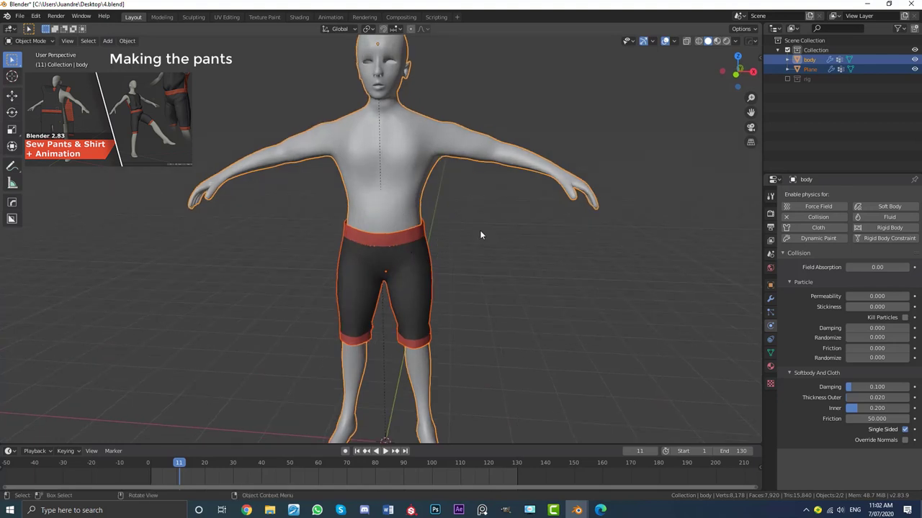
key(ctrl+a)
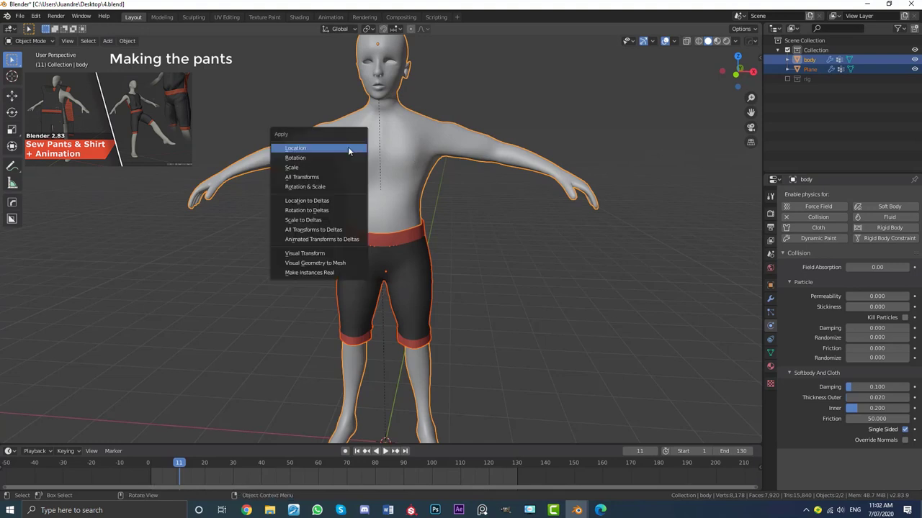
click(326, 177)
Step: Set the body's outer and inner Softbody and Cloth collision thickness to 0.001
scroll(435, 185, down, 5)
scroll(436, 185, up, 4)
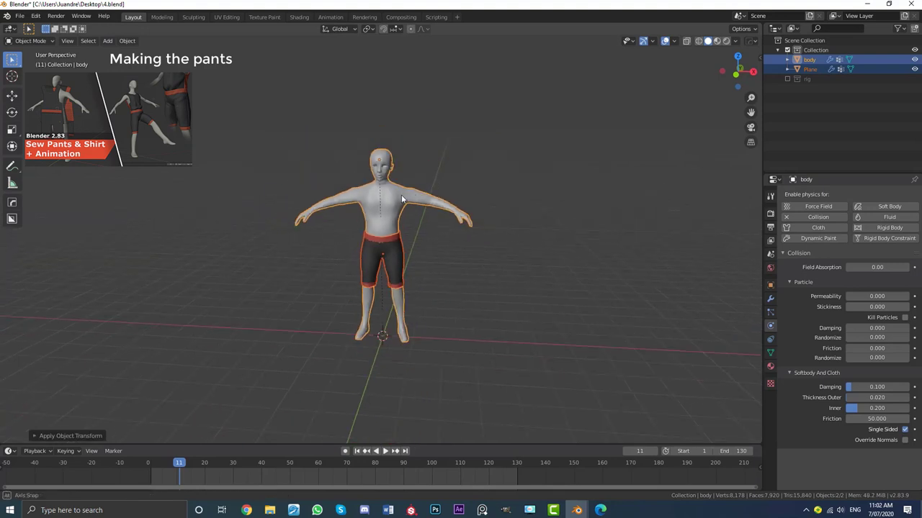
click(403, 131)
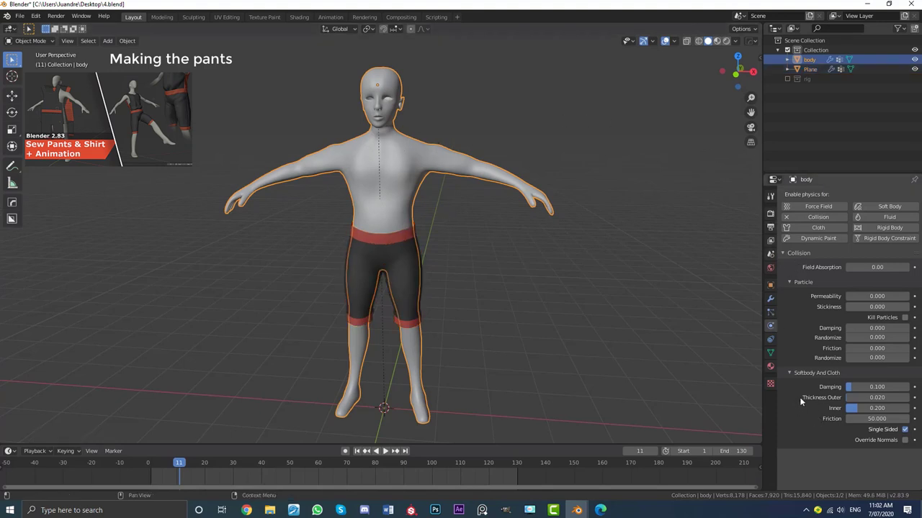
click(855, 398)
text(0.001)
key(Return)
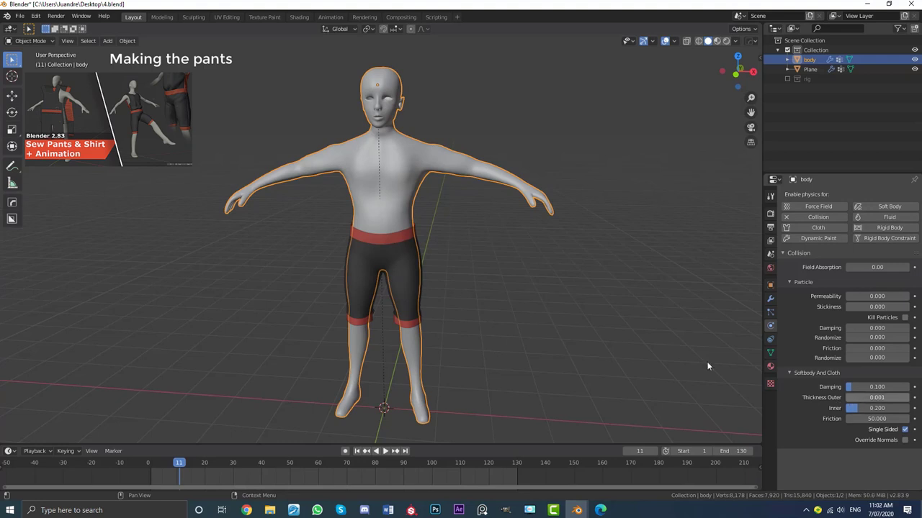
scroll(341, 183, up, 6)
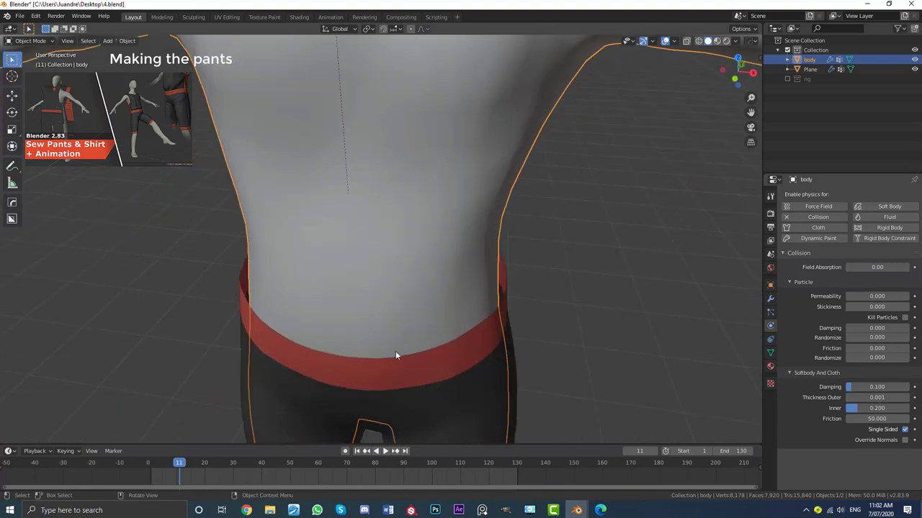
click(880, 408)
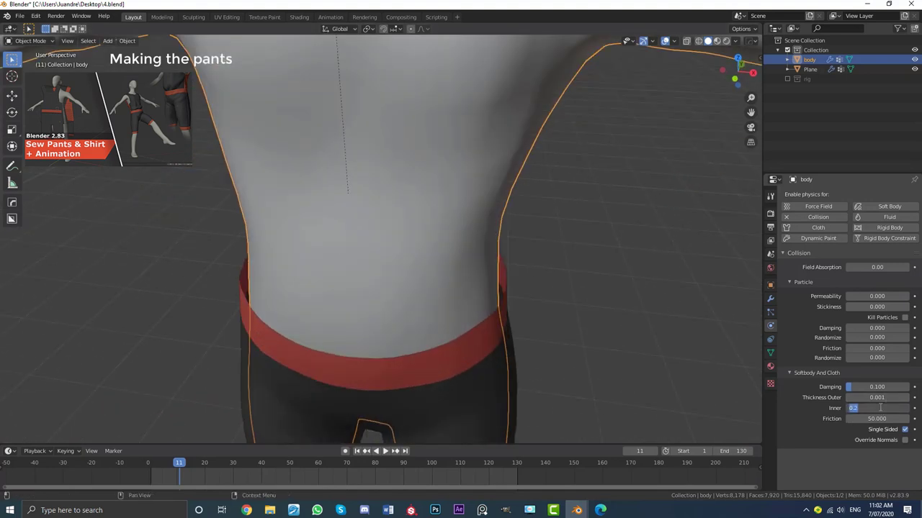
text(.001)
key(Return)
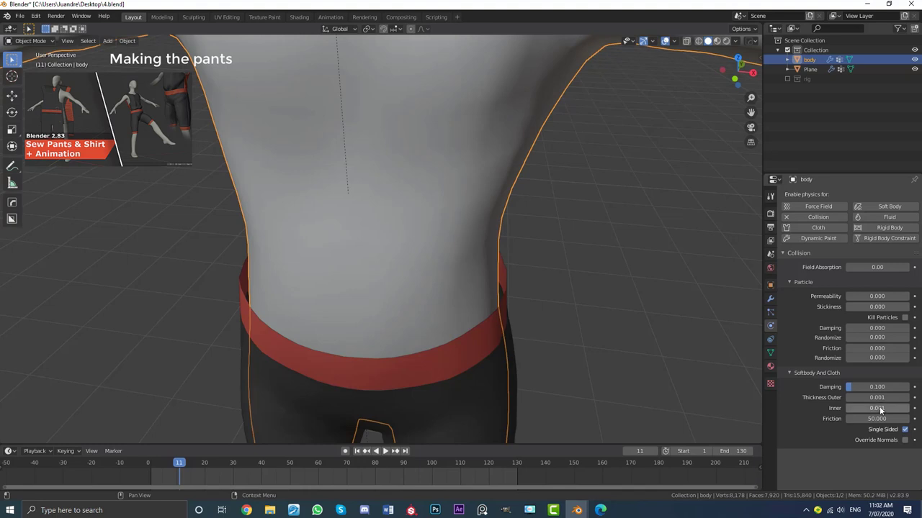
Step: Set the pants' object collision distance to 0.001 m and return the timeline to frame 1
scroll(371, 293, down, 6)
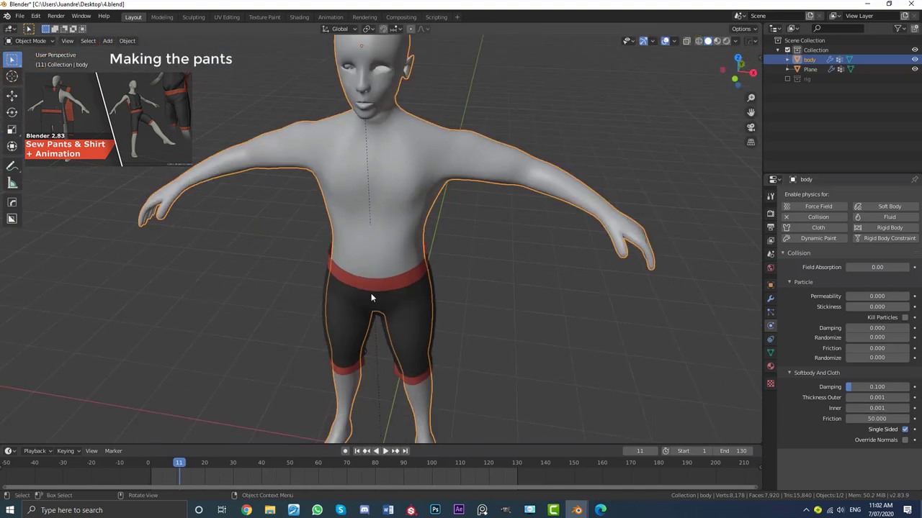
click(431, 284)
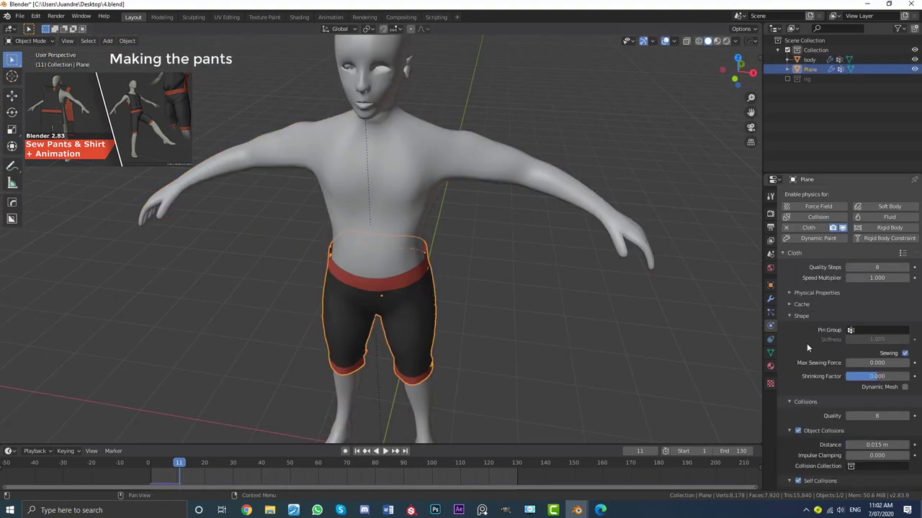
scroll(806, 353, down, 2)
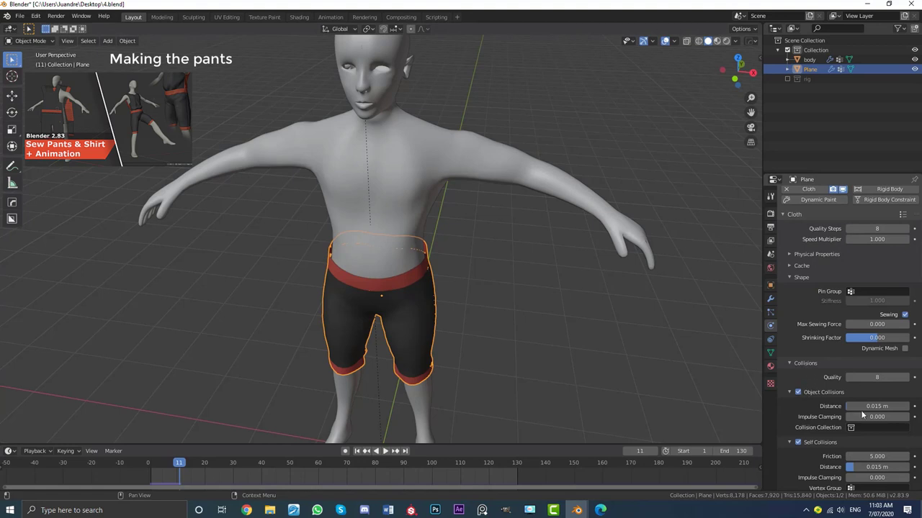
click(886, 407)
text(001)
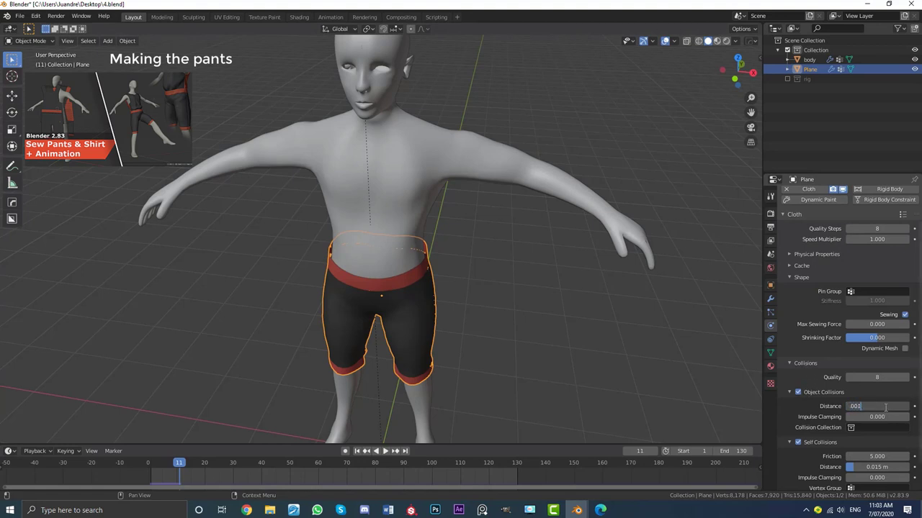
text(.001)
key(Return)
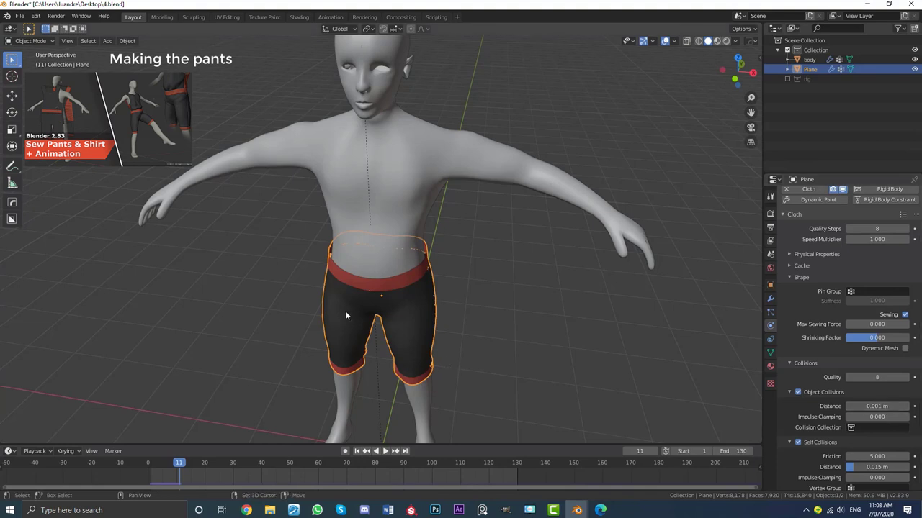
key(shift+Left)
middle_drag(345, 311, 451, 255)
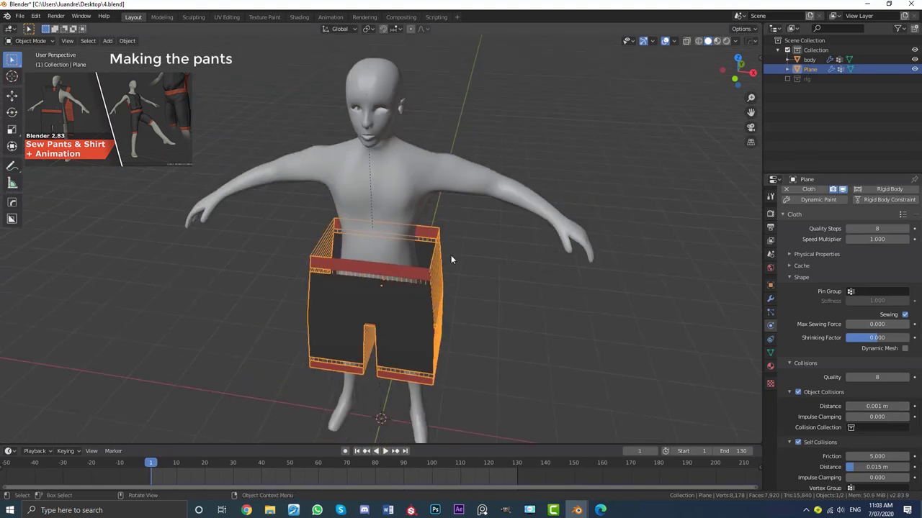
Step: Play the cloth simulation for a few frames and inspect the pants for body poke-through
key(space)
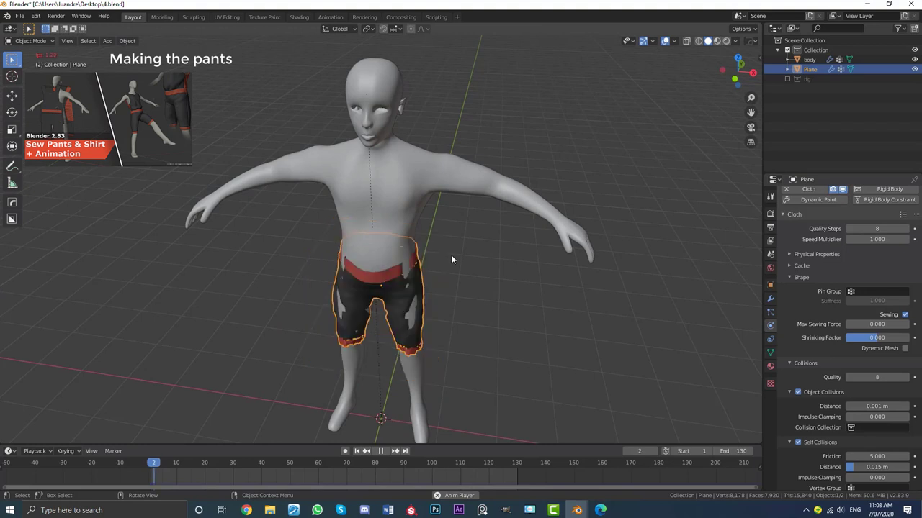
key(space)
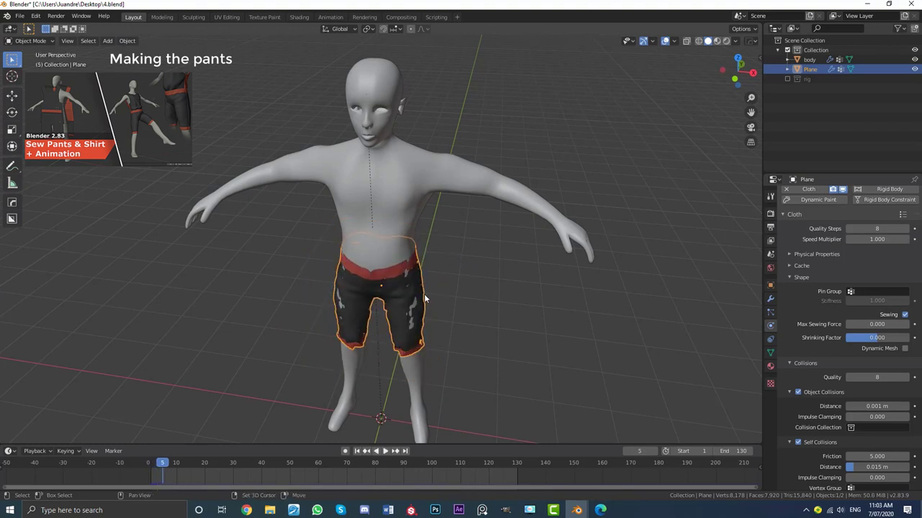
key(KP_Decimal)
Step: Set the pants' object collision distance to 0.01 m and return the timeline to frame 1
click(875, 406)
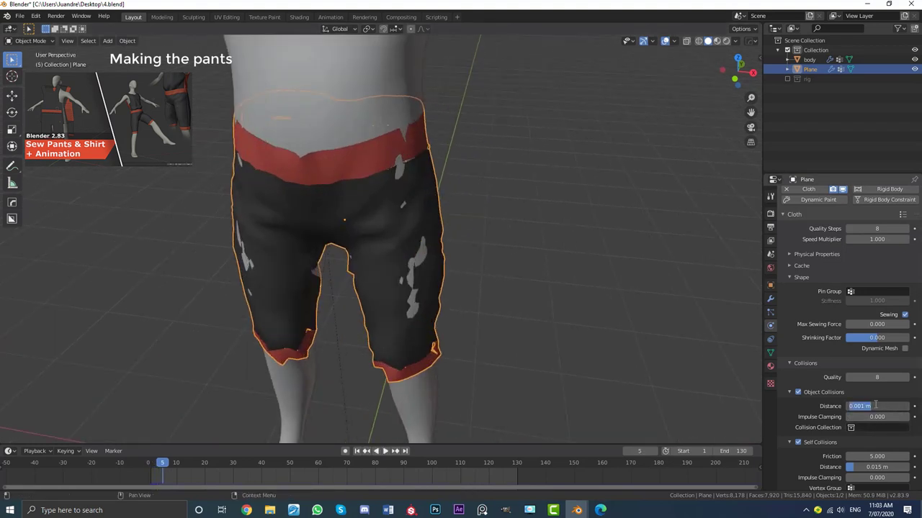
text(.01)
key(Return)
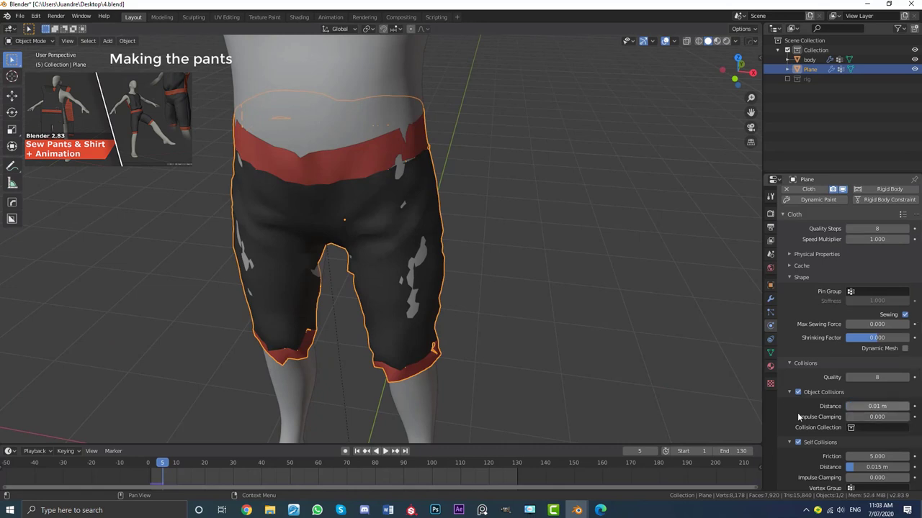
key(shift+Left)
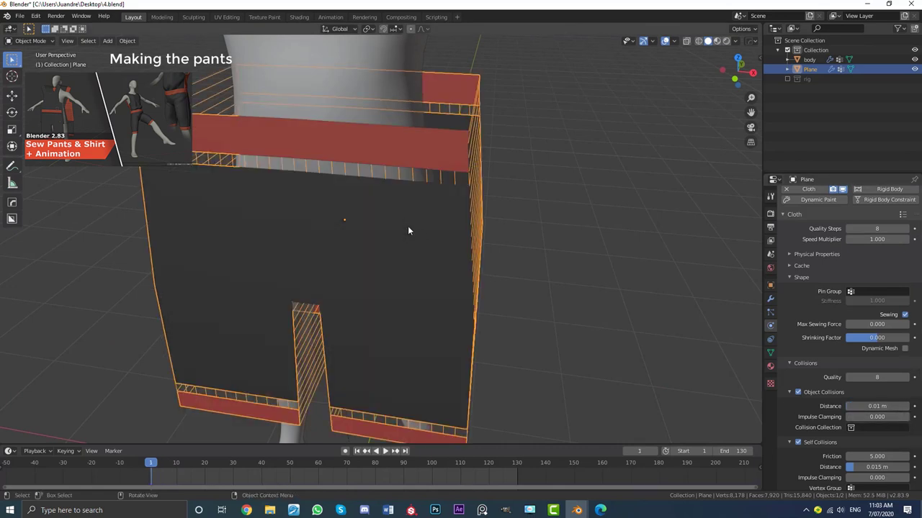
Step: Run the cloth simulation to frame 7 and examine the side seams and leg cuffs of the pants
scroll(408, 226, down, 5)
key(space)
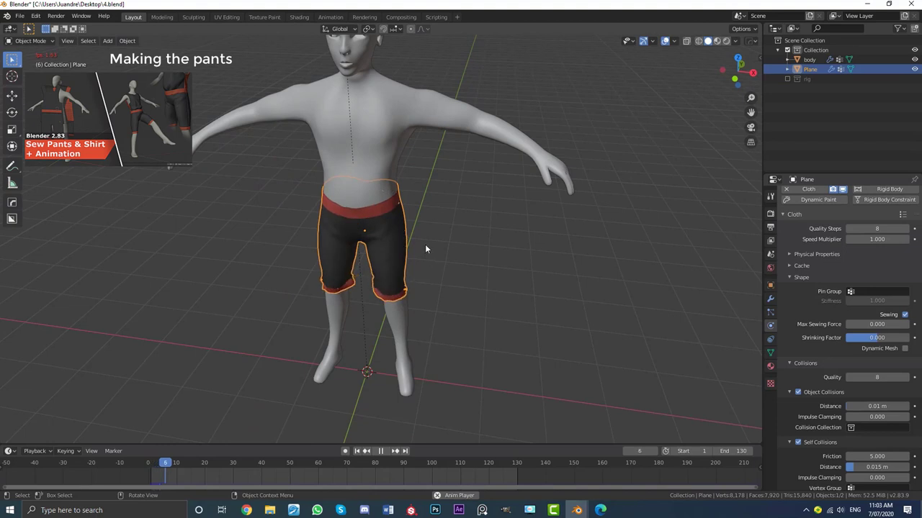
middle_drag(549, 248, 522, 229)
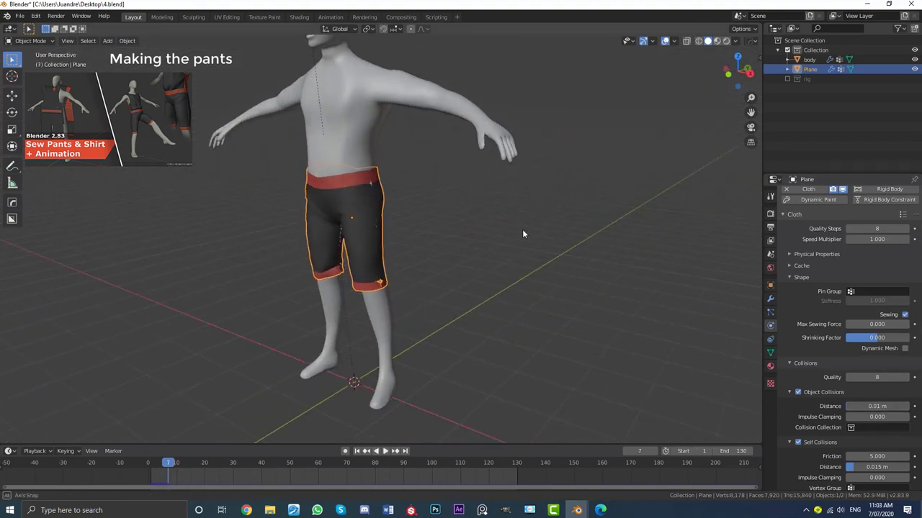
scroll(504, 245, up, 4)
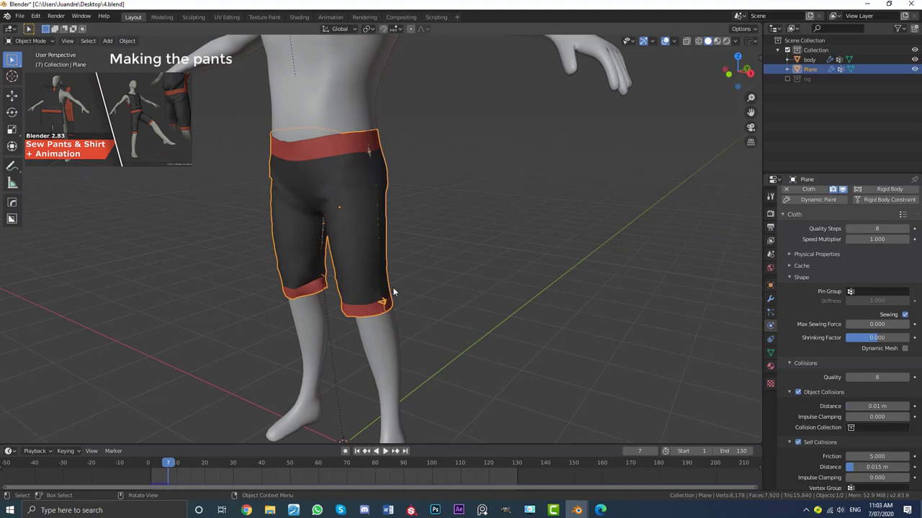
scroll(814, 447, down, 2)
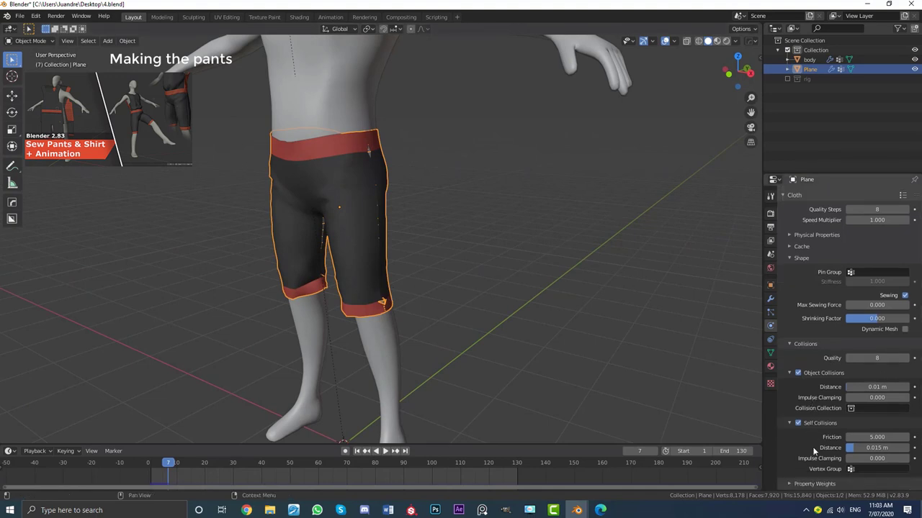
scroll(814, 450, down, 1)
scroll(367, 346, up, 3)
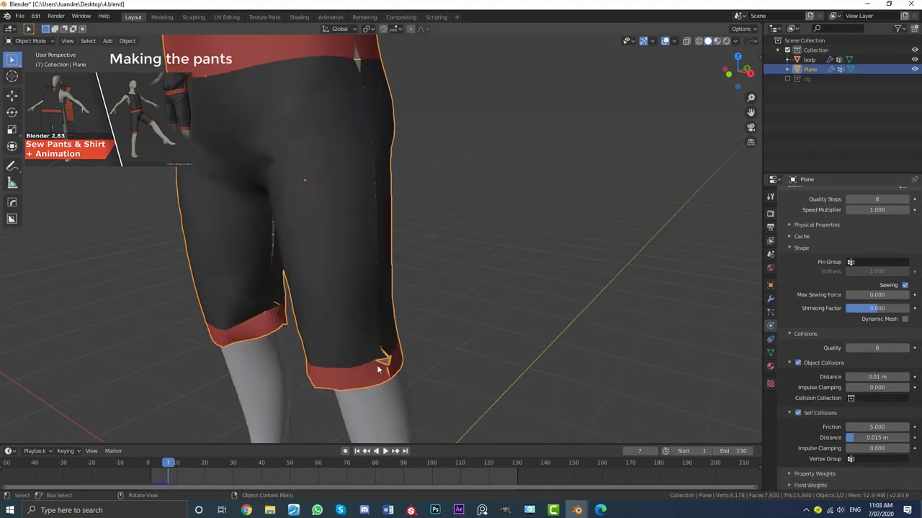
scroll(414, 364, down, 2)
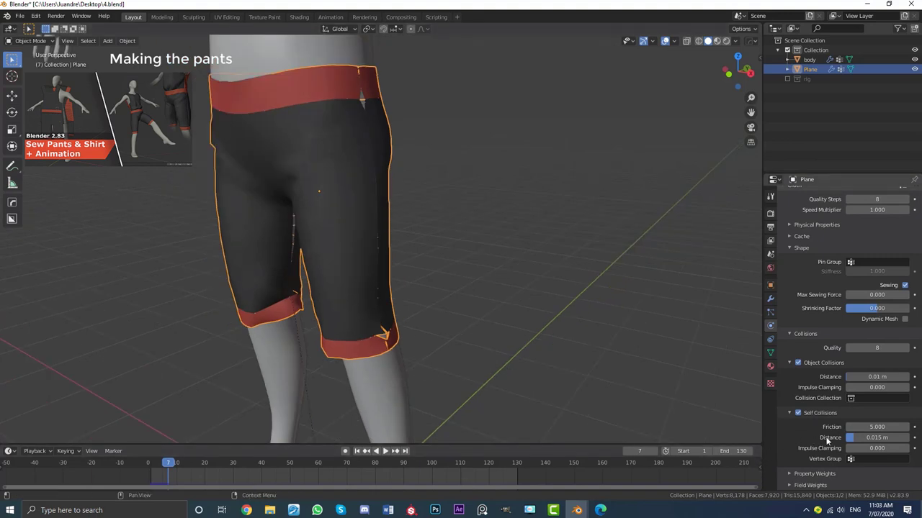
Step: Set the pants' self-collision distance to 0.01 m and return the timeline to frame 1
click(869, 437)
key(BackSpace)
text(.01)
key(Return)
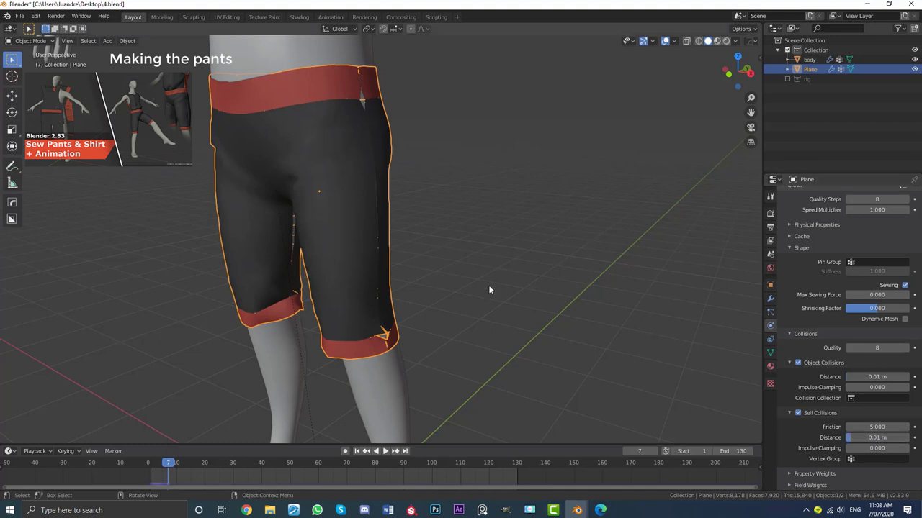
key(shift+Left)
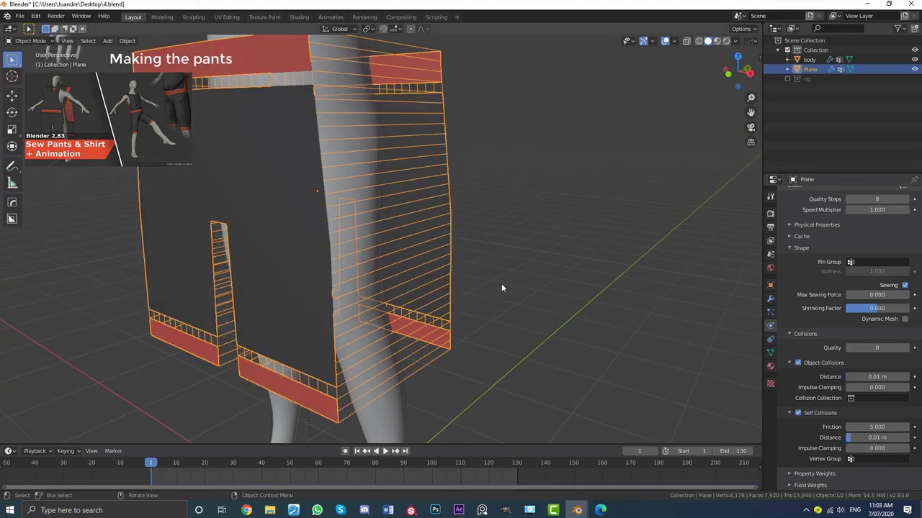
Step: Simulate the cloth to frame 8 and check the fit of the pants from the front
middle_drag(501, 288, 468, 244)
key(space)
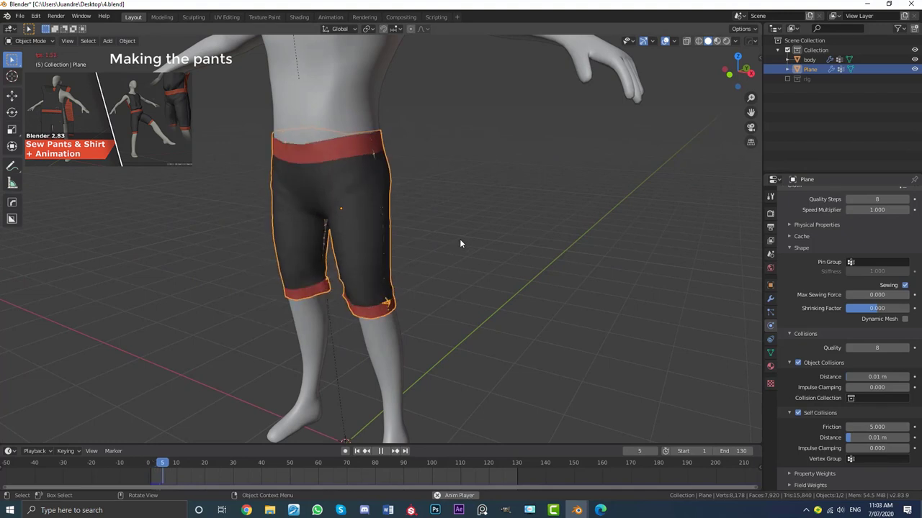
key(space)
middle_drag(455, 241, 494, 206)
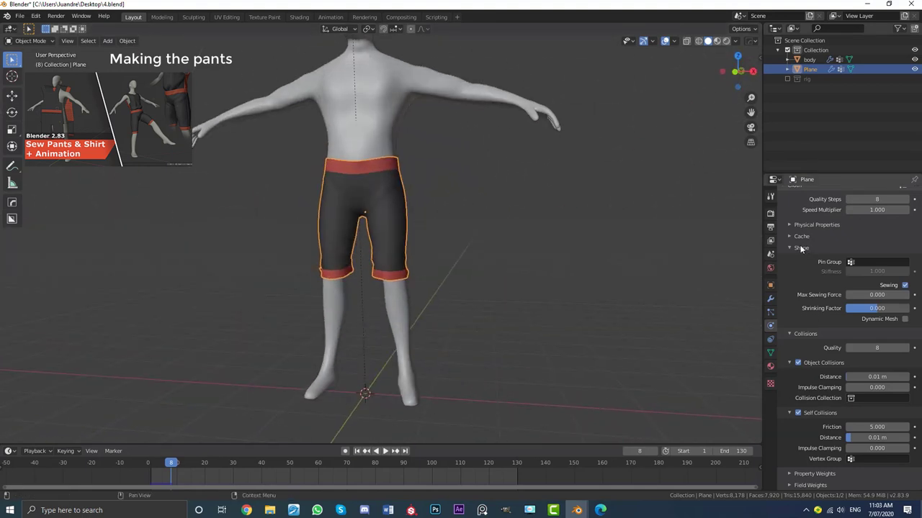
scroll(348, 192, up, 2)
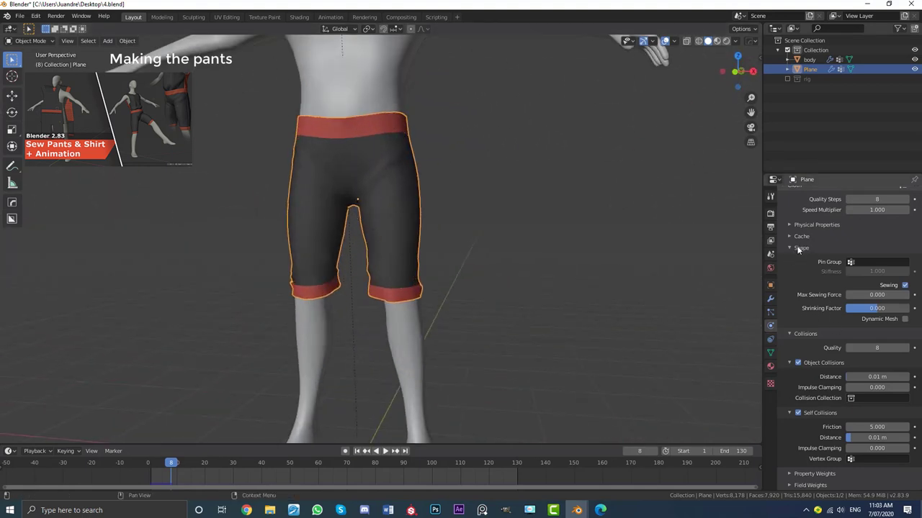
Step: Try a maximum sewing force of 0.1 on the pants and play the simulation to frame 13
click(860, 296)
text(1)
key(Return)
middle_drag(532, 252, 534, 253)
key(space)
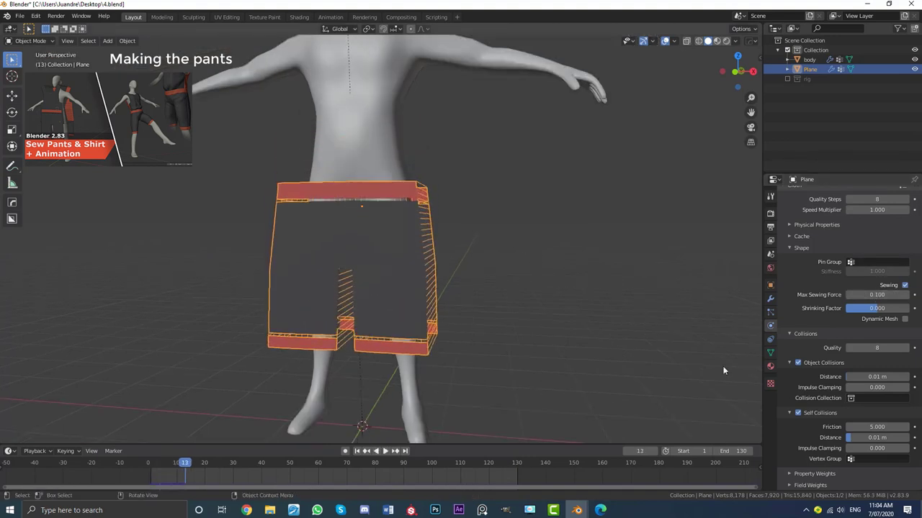
key(space)
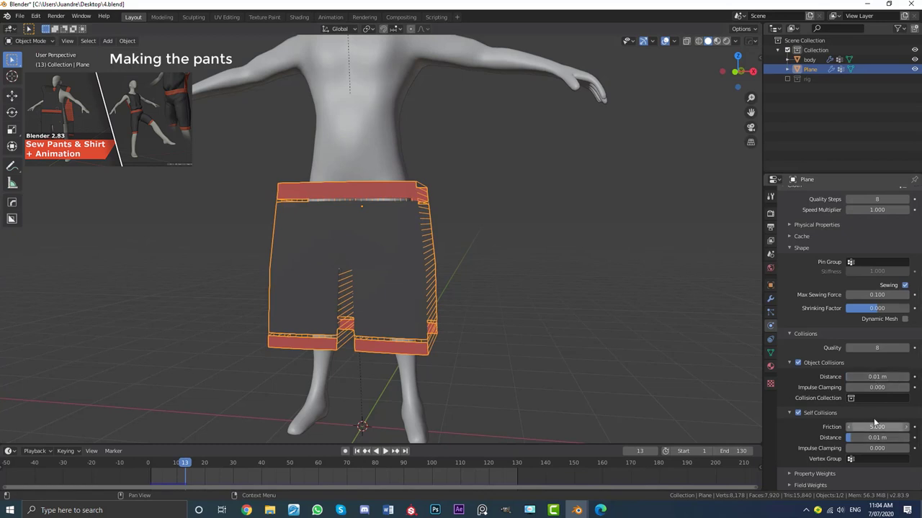
Step: Try a maximum sewing force of 5, rerun the simulation from frame 1 to frame 13 and inspect the side seam
click(865, 295)
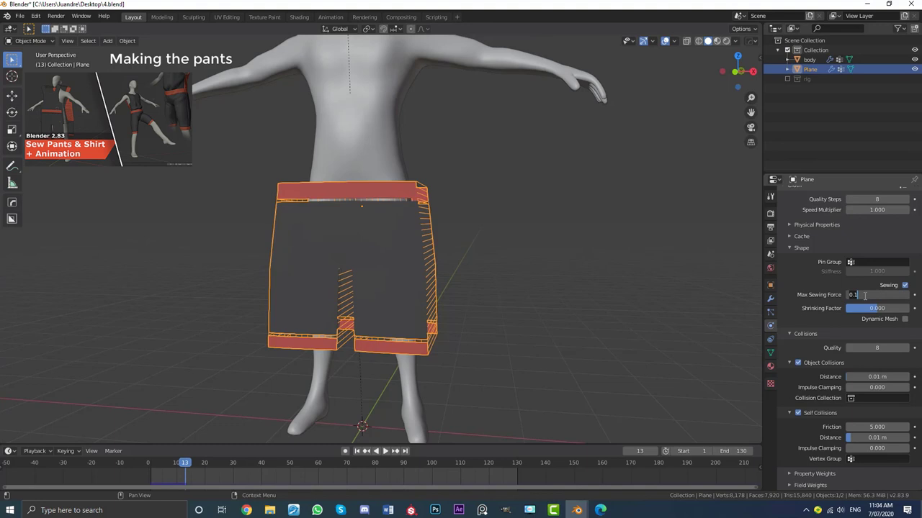
text(5)
key(Return)
key(shift+Left)
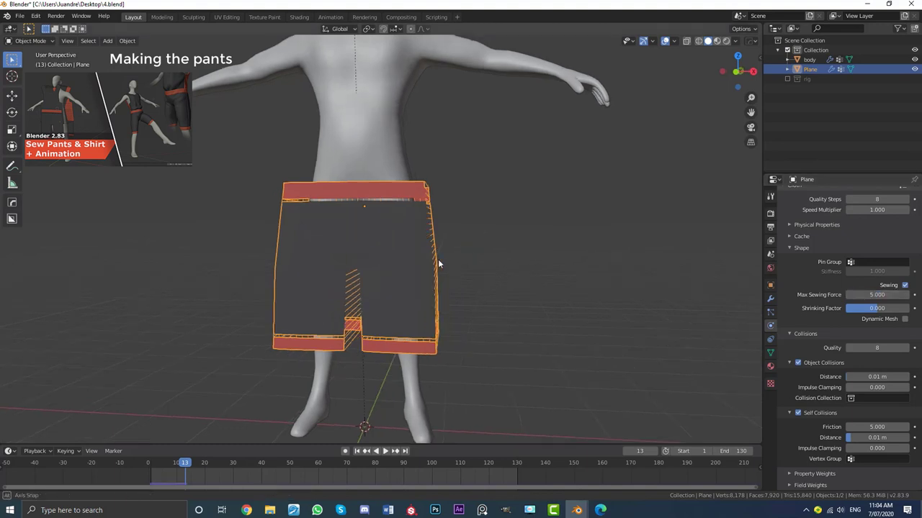
key(space)
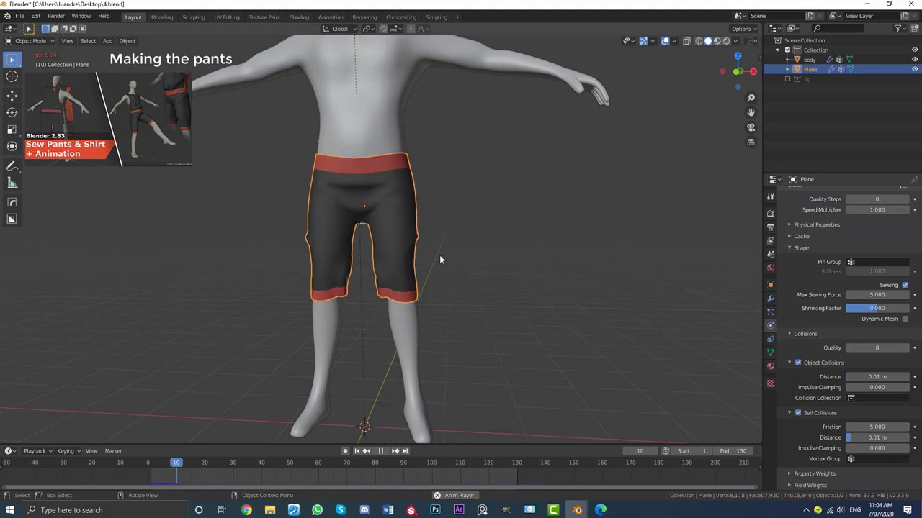
key(space)
middle_drag(404, 264, 425, 281)
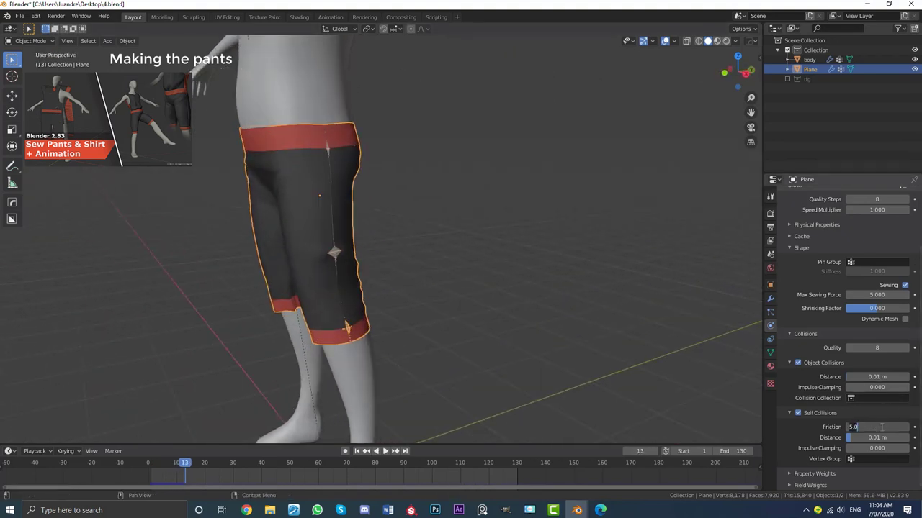
Step: Set the self-collision friction of the pants to 12 and rerun the simulation from frame 1 to frame 16
drag(877, 427, 879, 427)
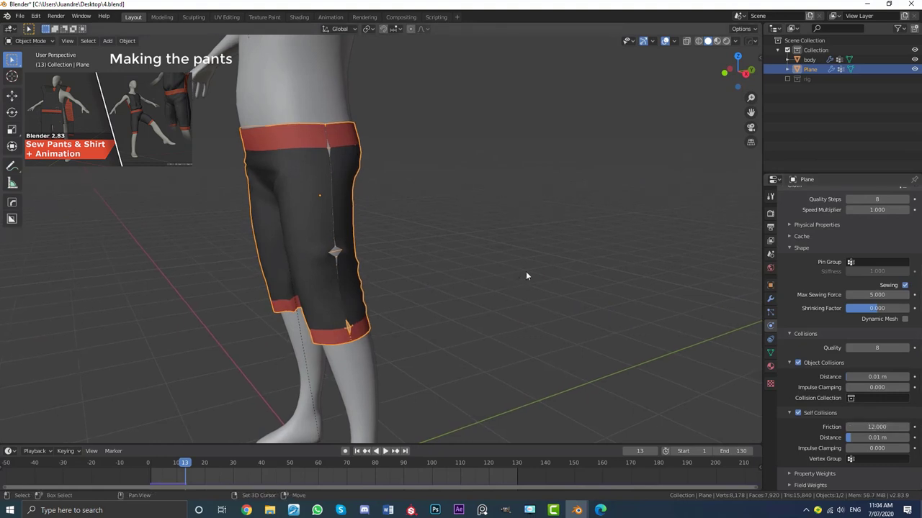
key(shift+Left)
key(space)
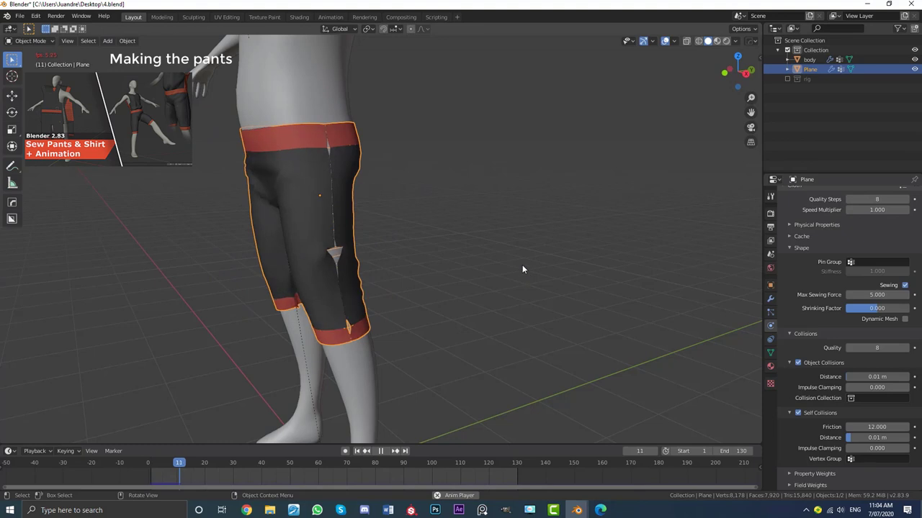
scroll(477, 252, down, 3)
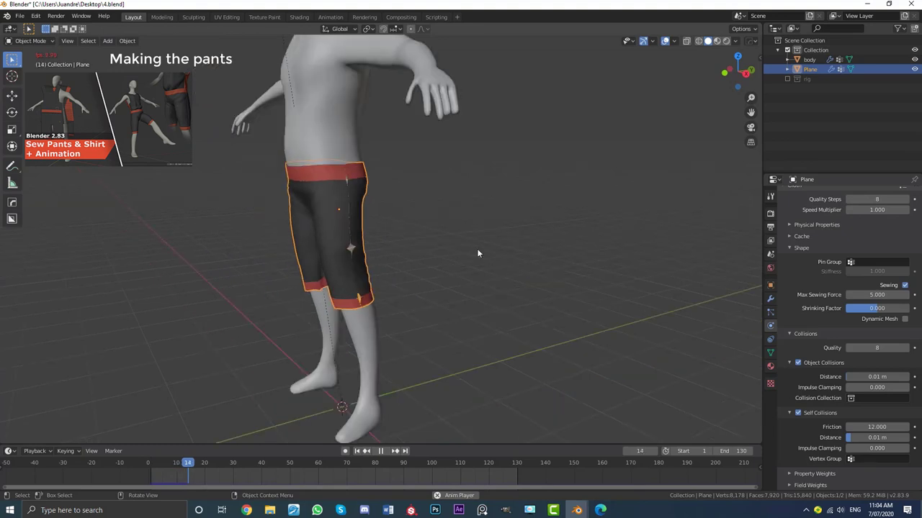
scroll(461, 251, up, 4)
key(space)
Step: Try a self-collision friction of 15 on the pants and restore it to 12
click(882, 427)
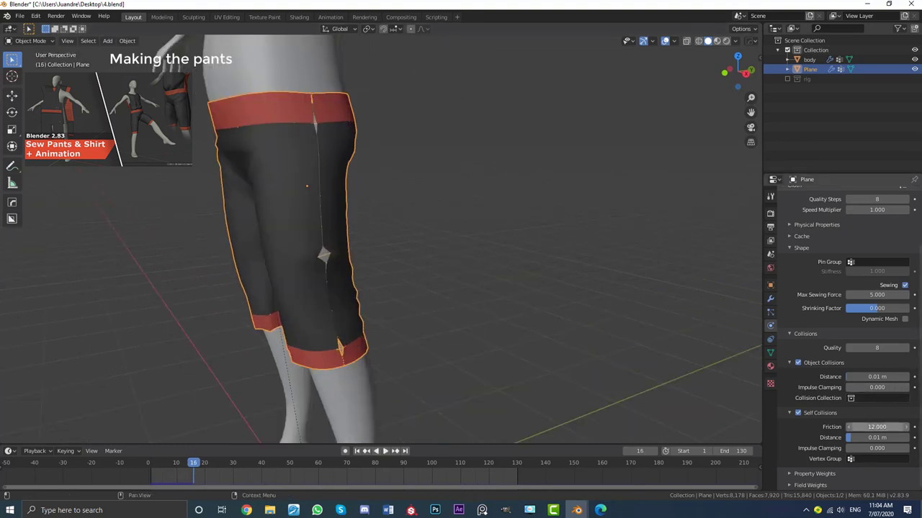
text(15)
key(Return)
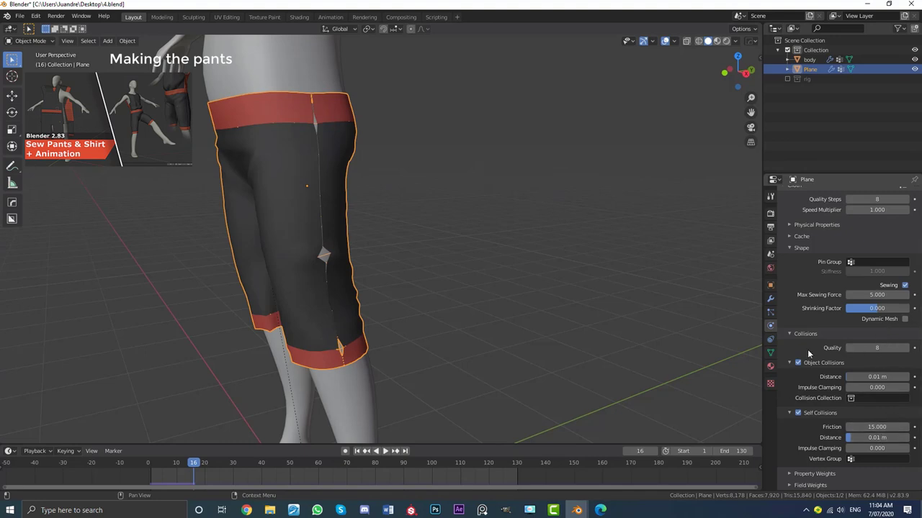
ctrl+scroll(875, 427, down, 3)
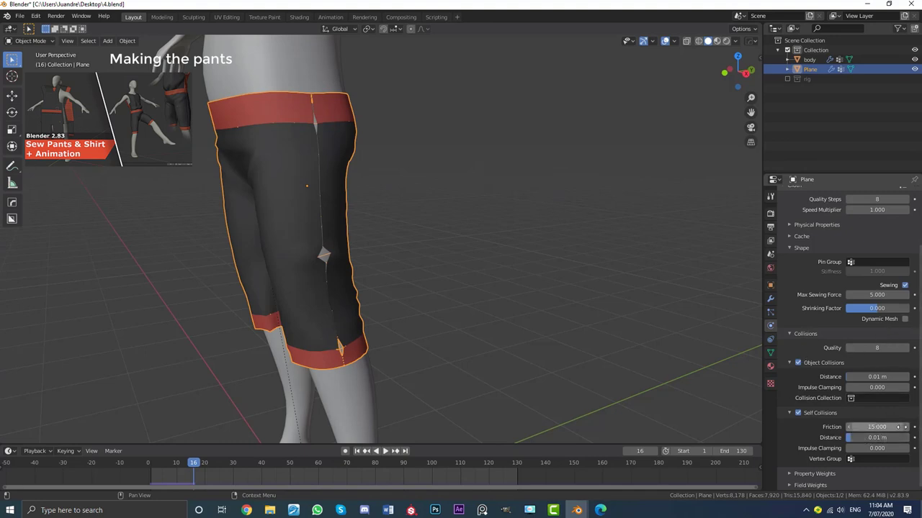
Step: Set the pants' maximum sewing force to 15 and rerun the simulation from frame 1 to frame 9, checking the seams
key(shift+Left)
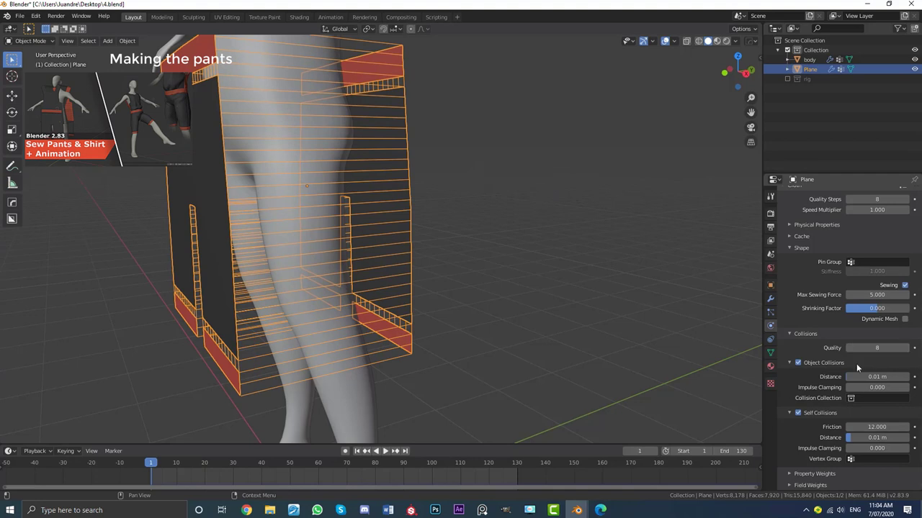
click(878, 295)
text(15)
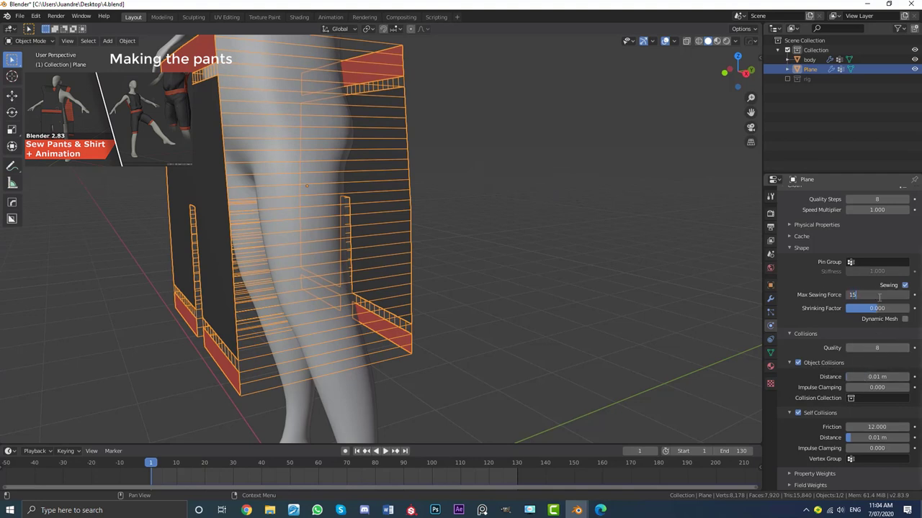
key(Return)
key(space)
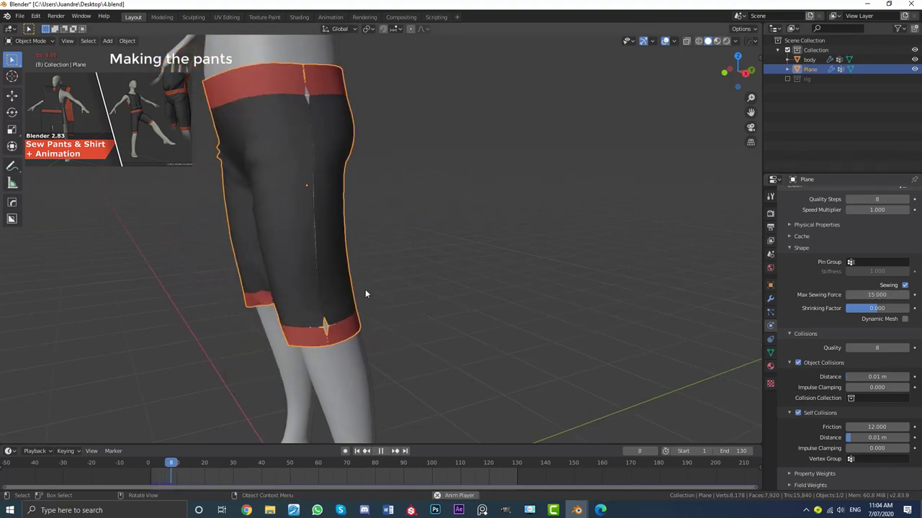
scroll(365, 293, down, 6)
middle_drag(365, 294, 364, 263)
scroll(365, 262, up, 6)
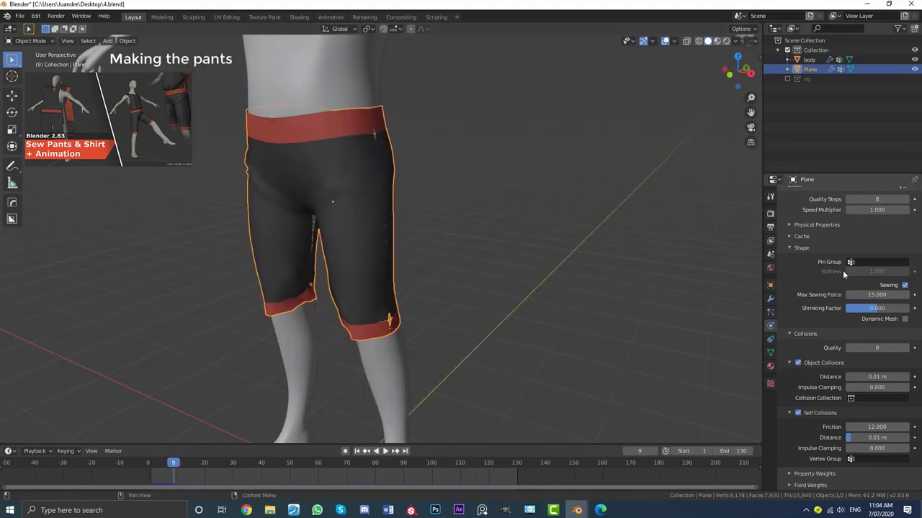
Step: Set the pants' shrinking factor to 0.1 and return the timeline to frame 1
click(871, 309)
key(BackSpace)
text(.1)
key(Return)
key(shift+Left)
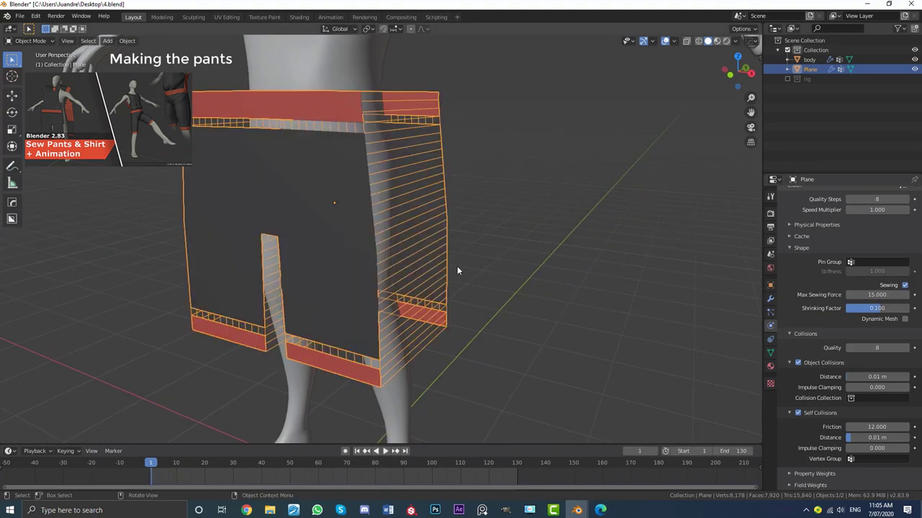
Step: Simulate the shrunken pants to frame 10 with nothing selected, and reselect the pants
middle_drag(456, 271, 395, 299)
scroll(395, 300, down, 4)
scroll(375, 290, up, 2)
click(424, 291)
key(space)
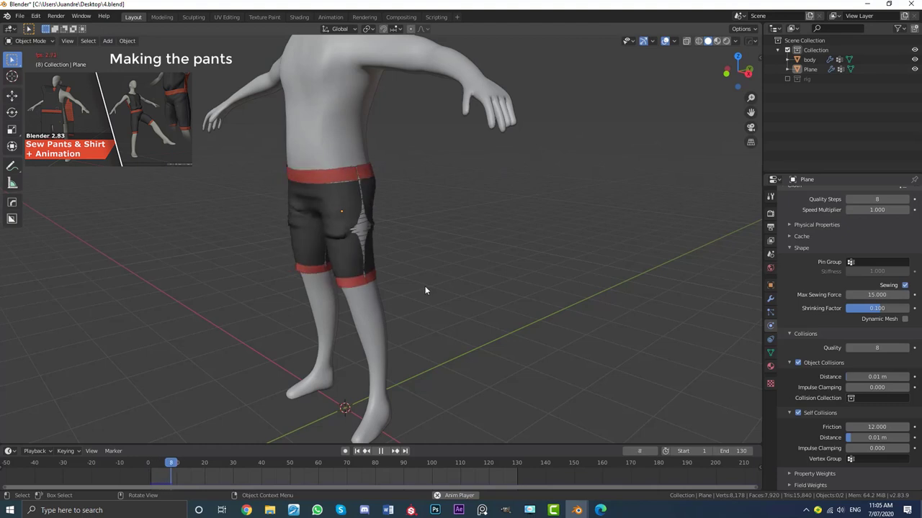
key(space)
click(367, 251)
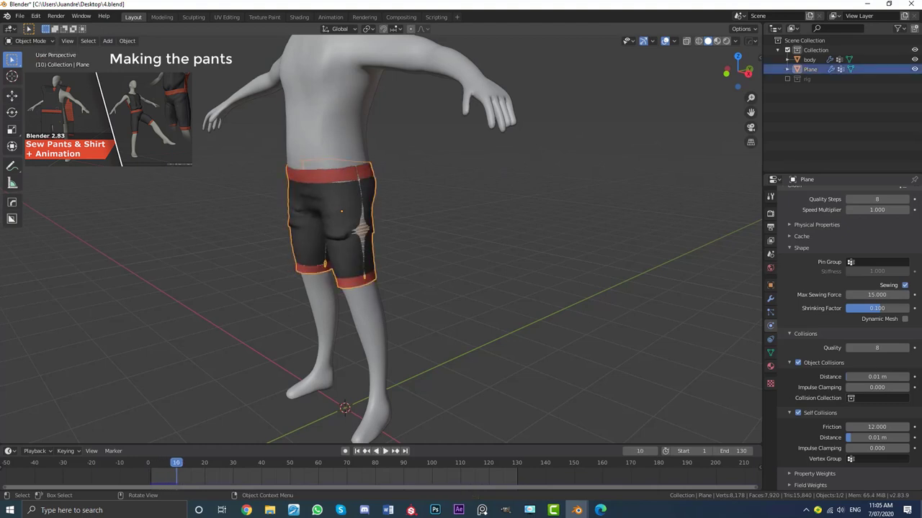
Step: Set the pants' cloth shrinking factor to 0.05 and the maximum sewing force to 21
click(881, 308)
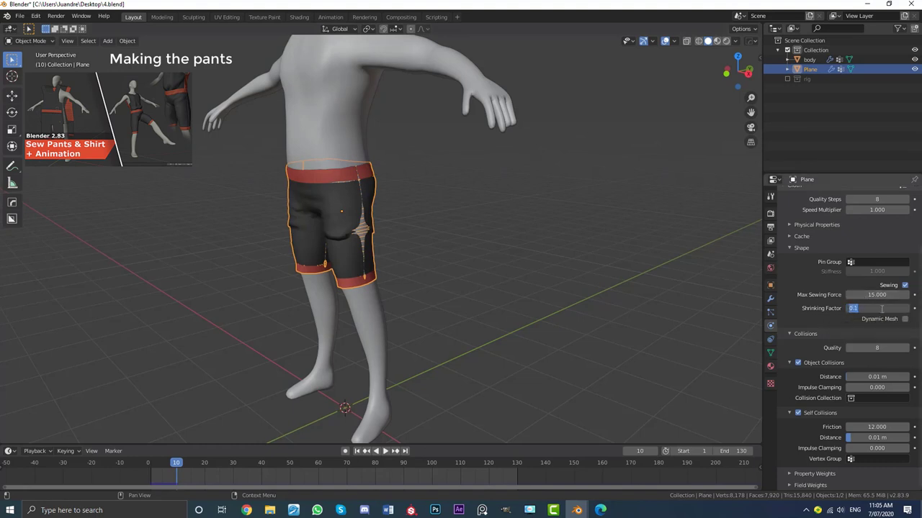
key(BackSpace)
text(.05)
key(Return)
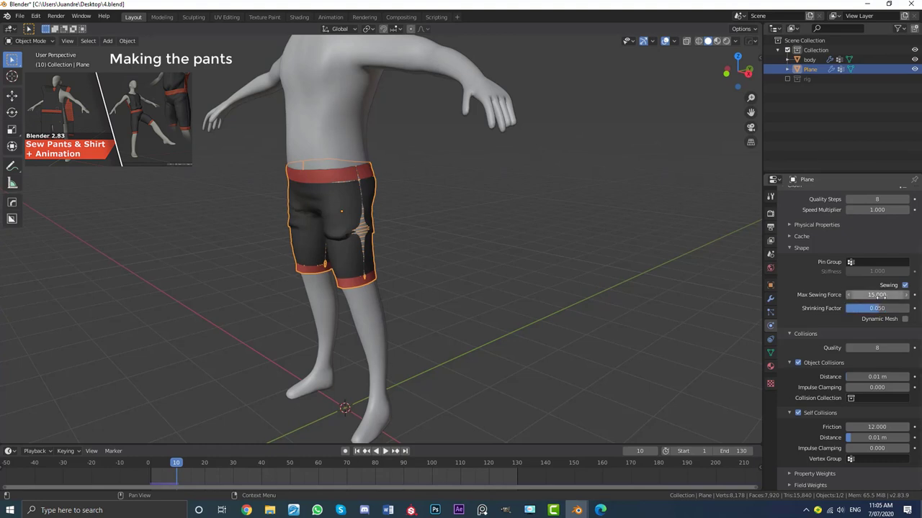
click(890, 296)
text(21)
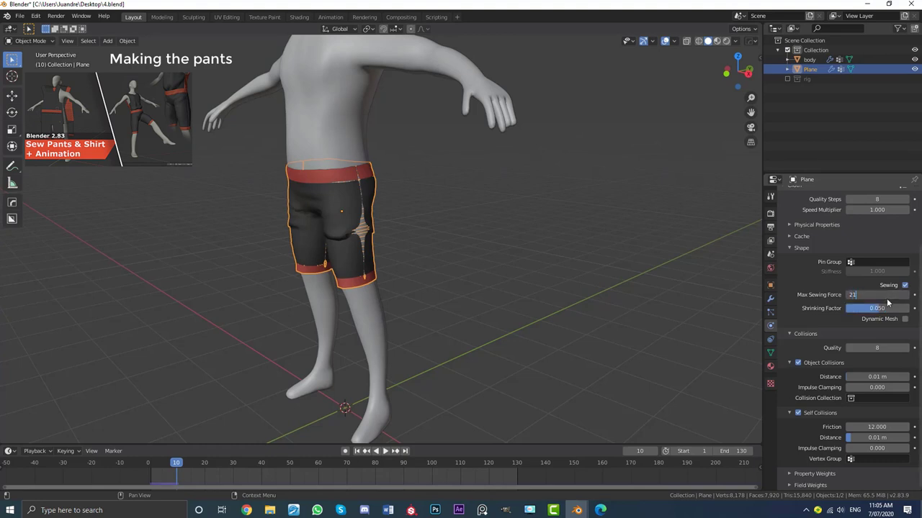
key(Return)
Step: Rerun the pants simulation from frame 1 to frame 10 and check the sewn seams around the body
key(shift+Left)
key(space)
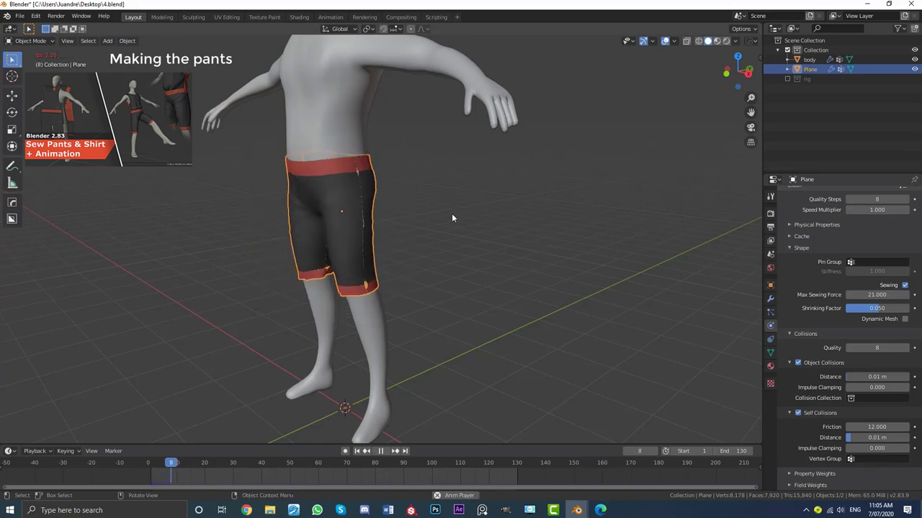
key(space)
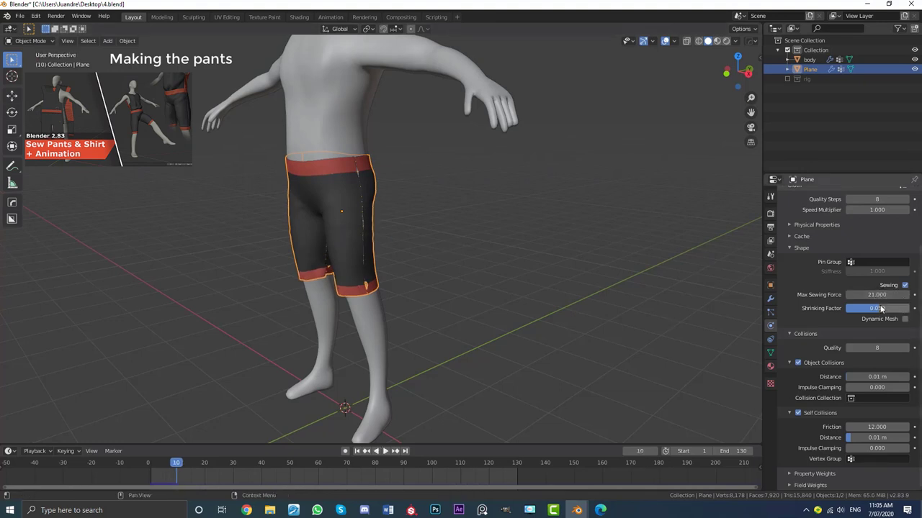
middle_drag(595, 310, 504, 309)
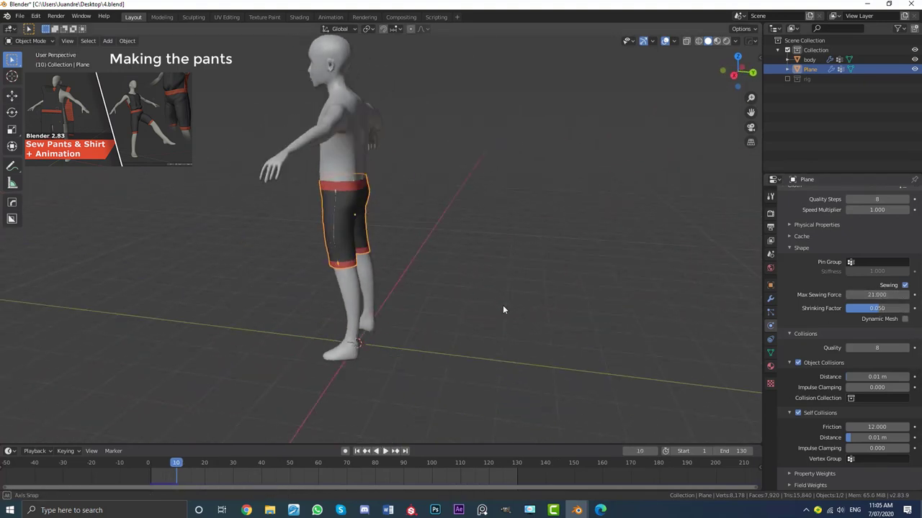
scroll(520, 310, up, 3)
click(416, 256)
click(407, 222)
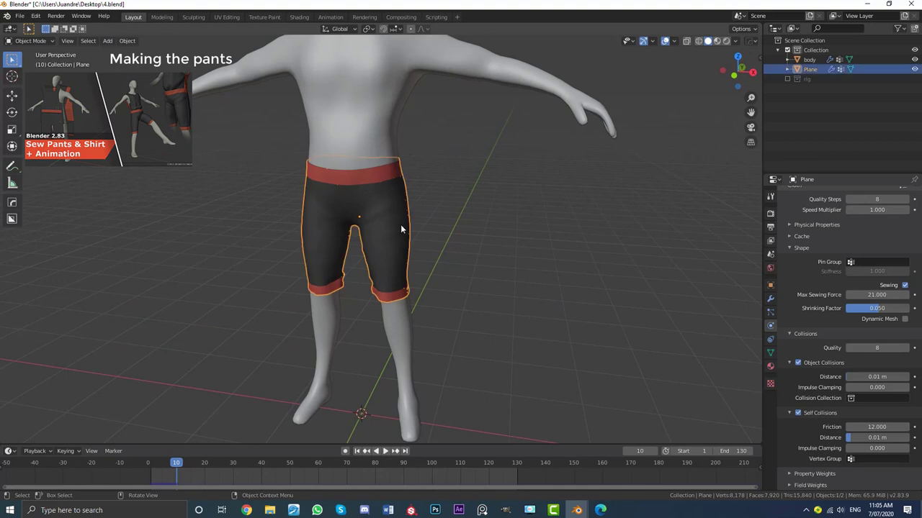
Step: Collapse the Mirror and Cloth modifiers on the pants and add a Subdivision Surface modifier after them
click(772, 299)
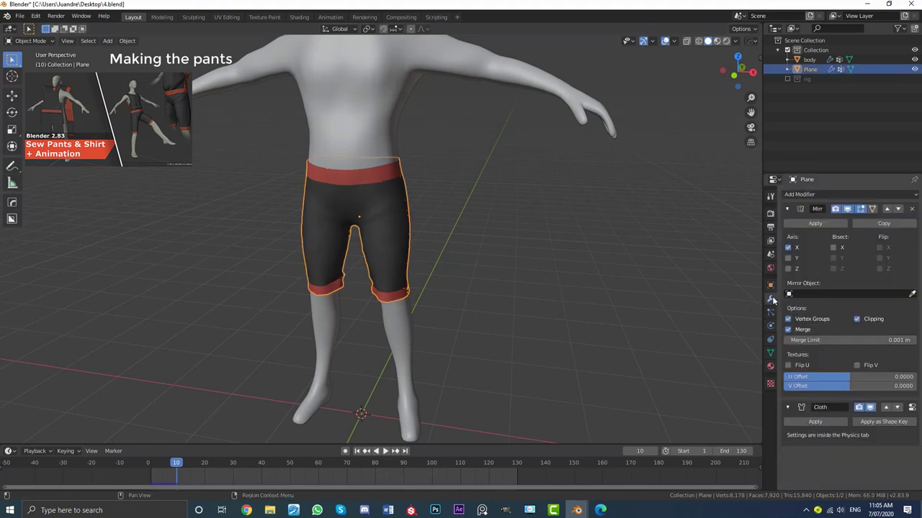
click(788, 208)
click(788, 225)
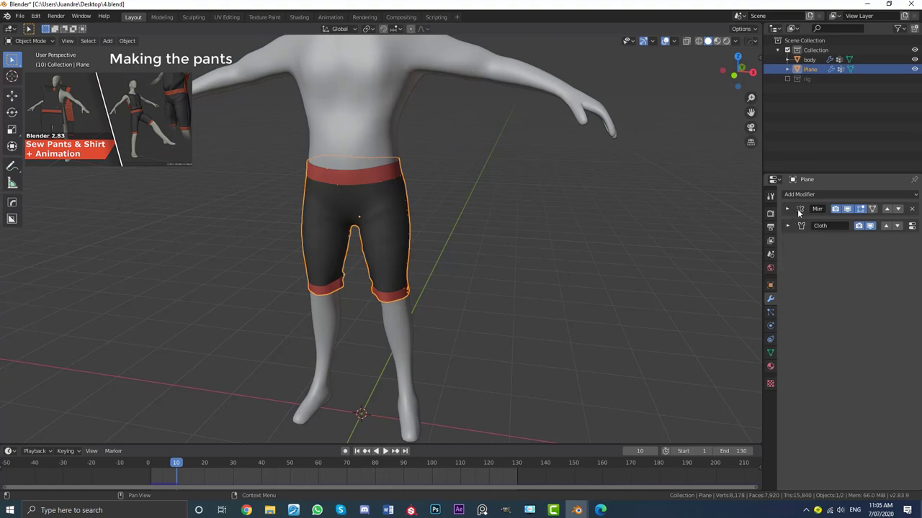
click(805, 195)
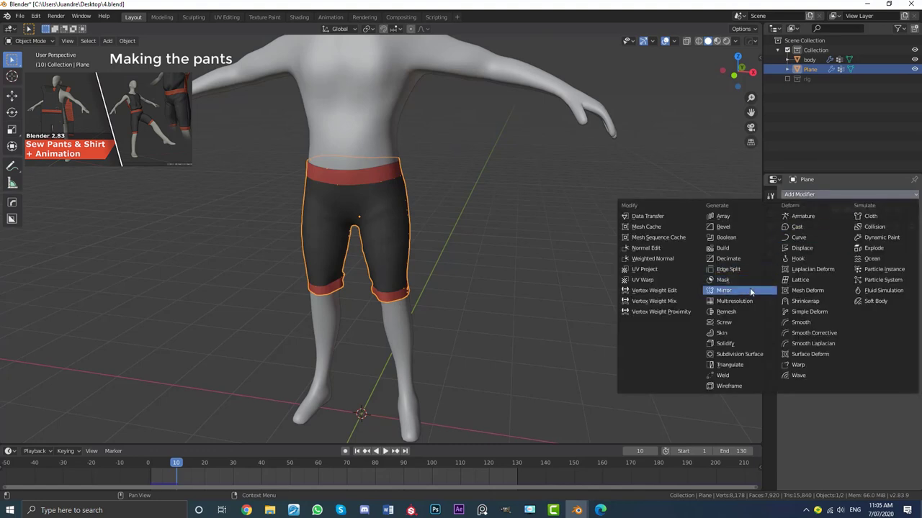
click(759, 355)
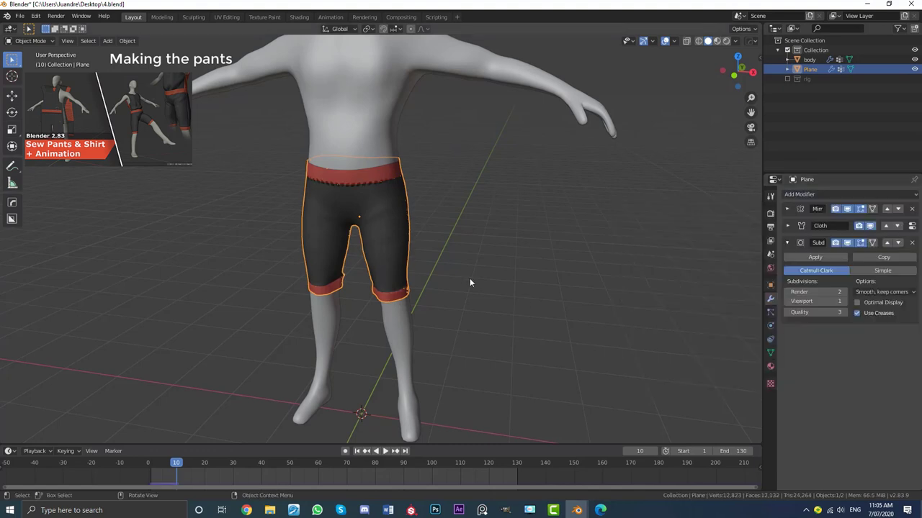
scroll(441, 234, up, 4)
Step: Add a Solidify modifier to the pants and deselect them
click(801, 195)
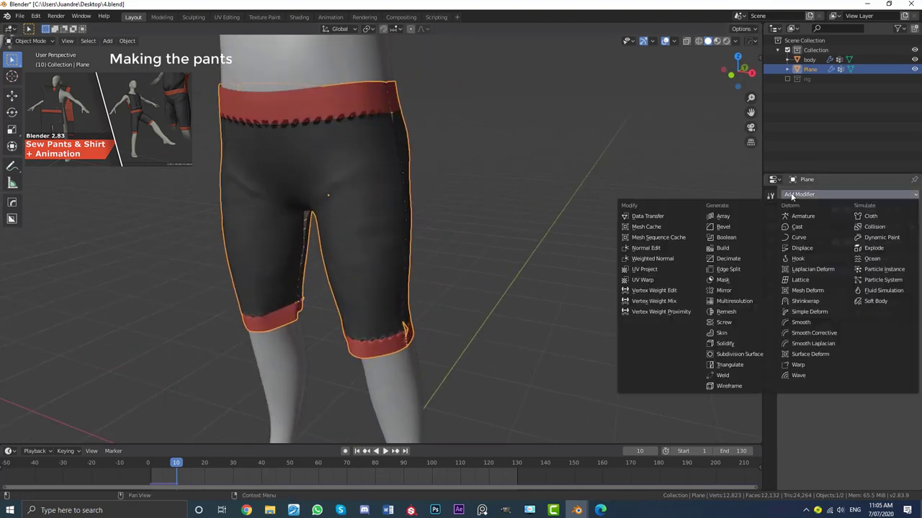
click(720, 345)
mouse_move(431, 206)
middle_down()
mouse_move(358, 175)
mouse_move(286, 182)
mouse_move(401, 216)
mouse_move(385, 223)
mouse_move(520, 205)
mouse_move(414, 214)
middle_up()
scroll(385, 223, down, 5)
click(445, 208)
scroll(391, 223, up, 5)
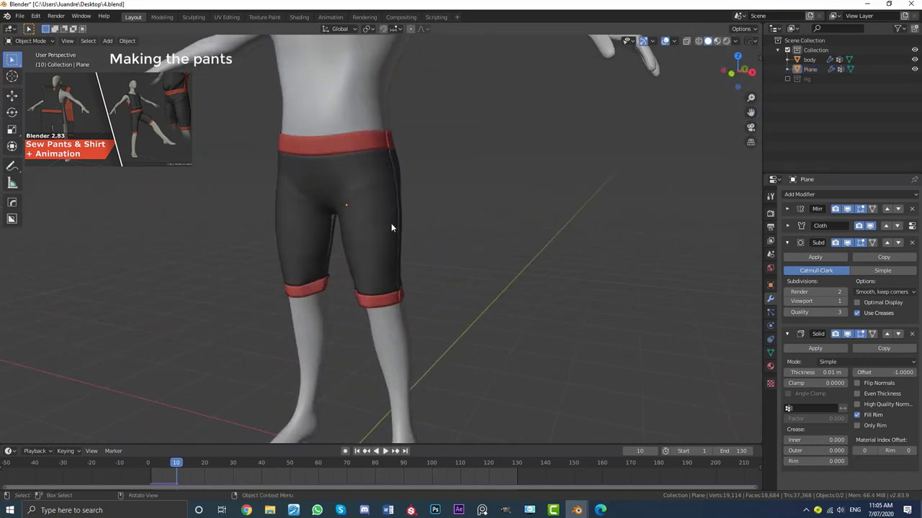
Step: Examine the thickened pants on the body from the front and several angles, checking waistband, seams and leg cuffs
scroll(324, 227, up, 2)
scroll(364, 126, down, 4)
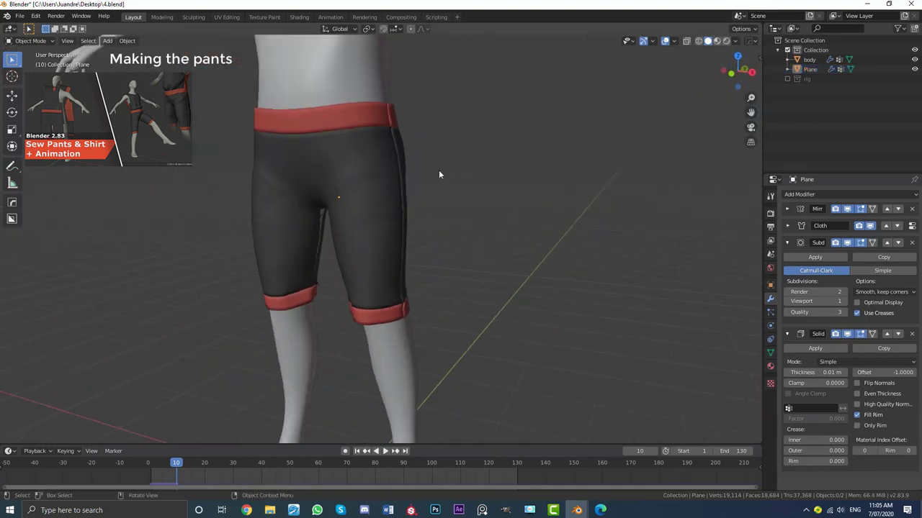
middle_drag(439, 175, 502, 204)
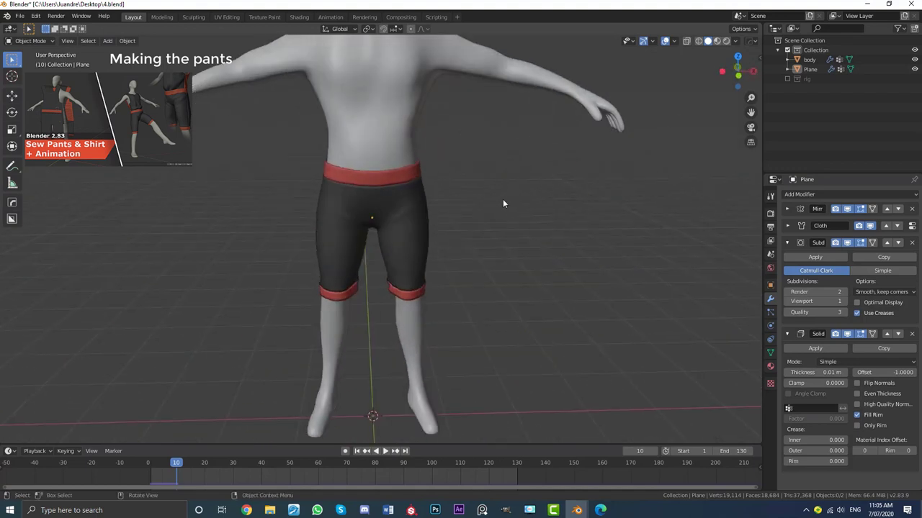
key(KP_1)
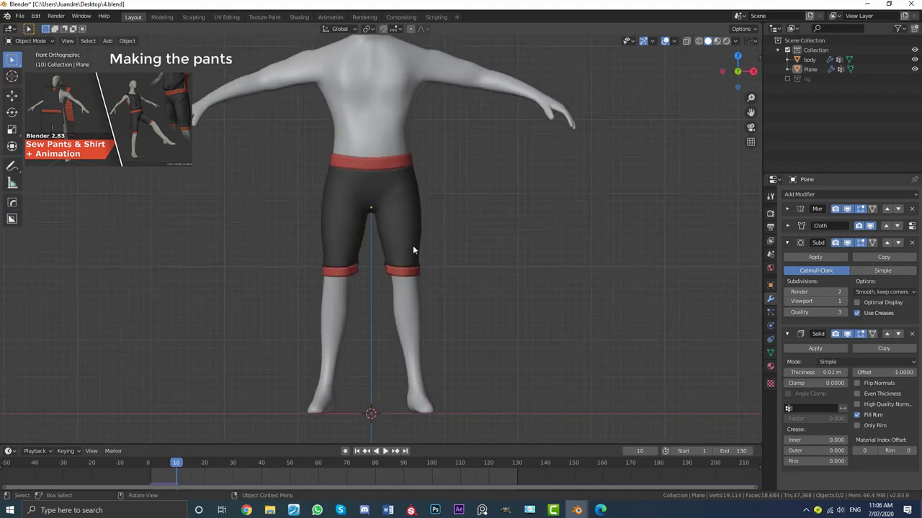
scroll(416, 237, up, 2)
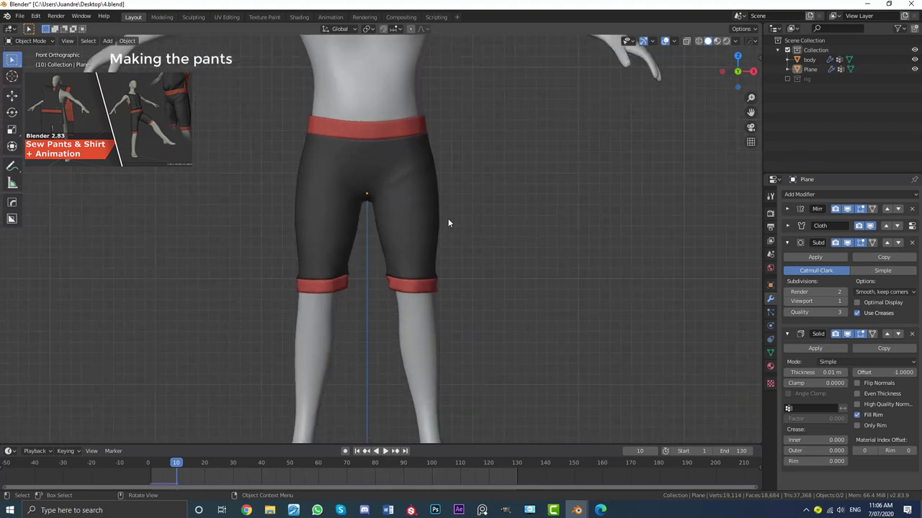
scroll(448, 223, down, 3)
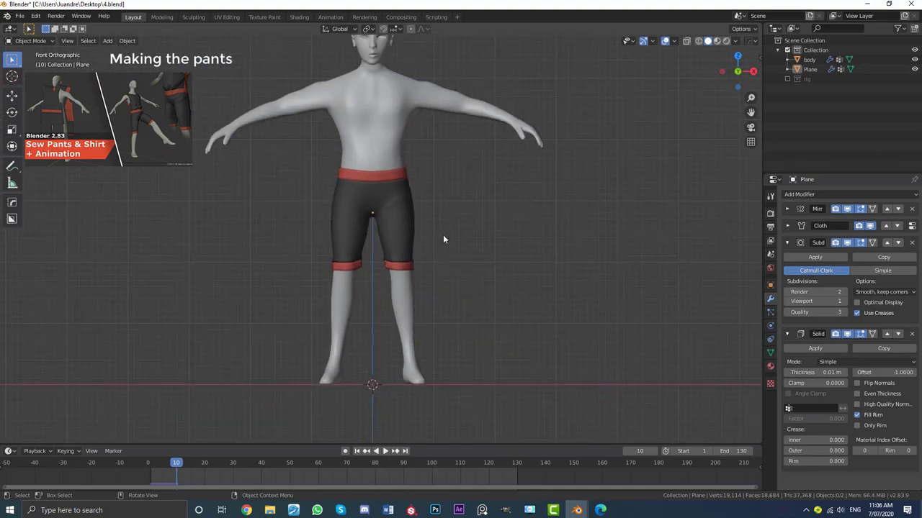
scroll(437, 233, up, 3)
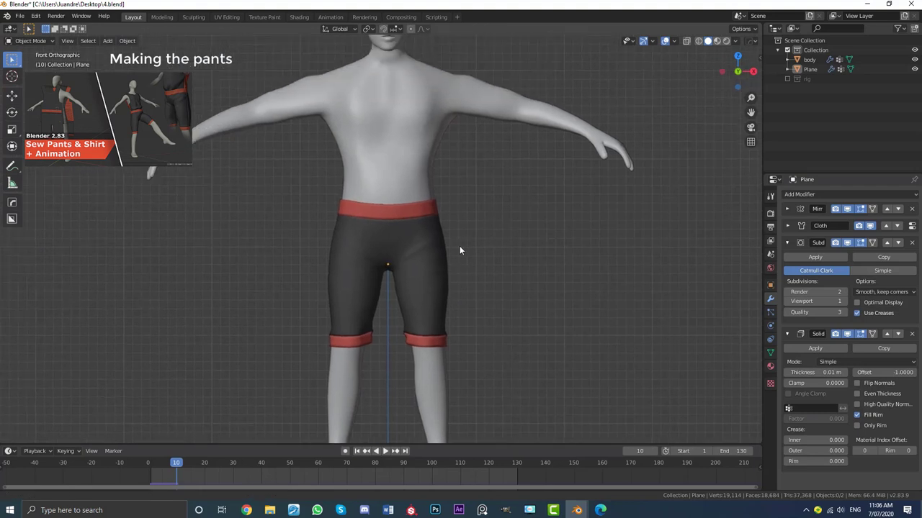
middle_drag(444, 261, 436, 278)
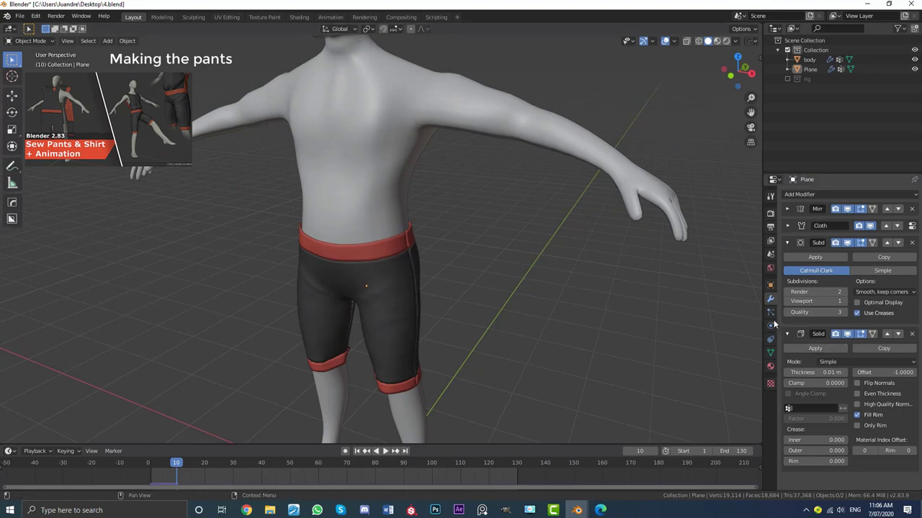
middle_drag(483, 282, 426, 283)
scroll(446, 285, down, 2)
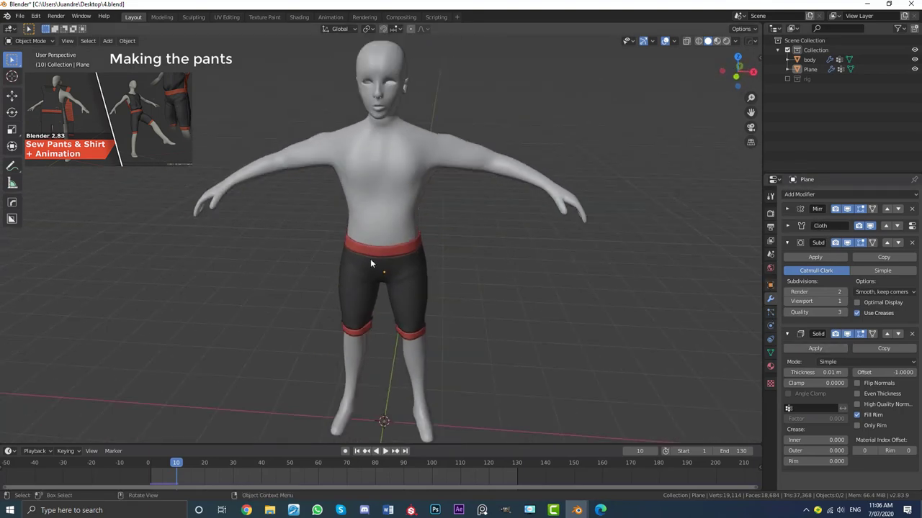
middle_drag(371, 264, 453, 265)
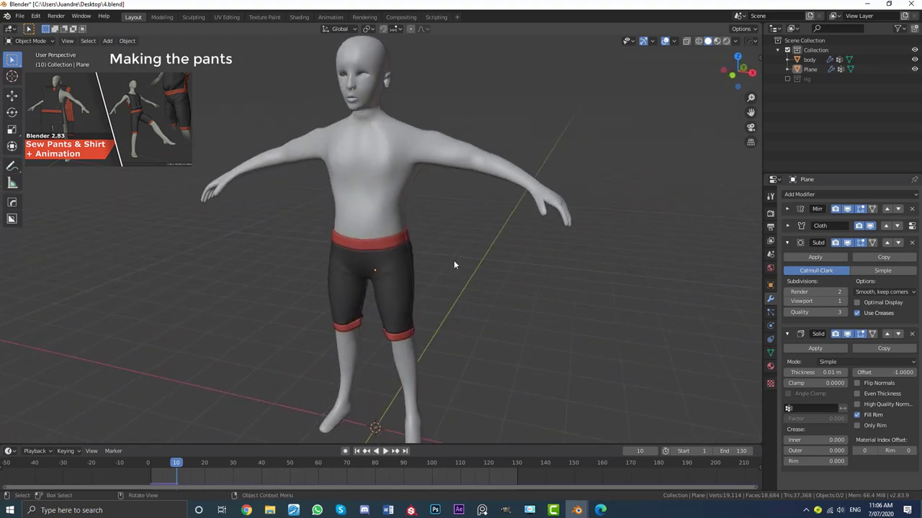
scroll(454, 265, up, 2)
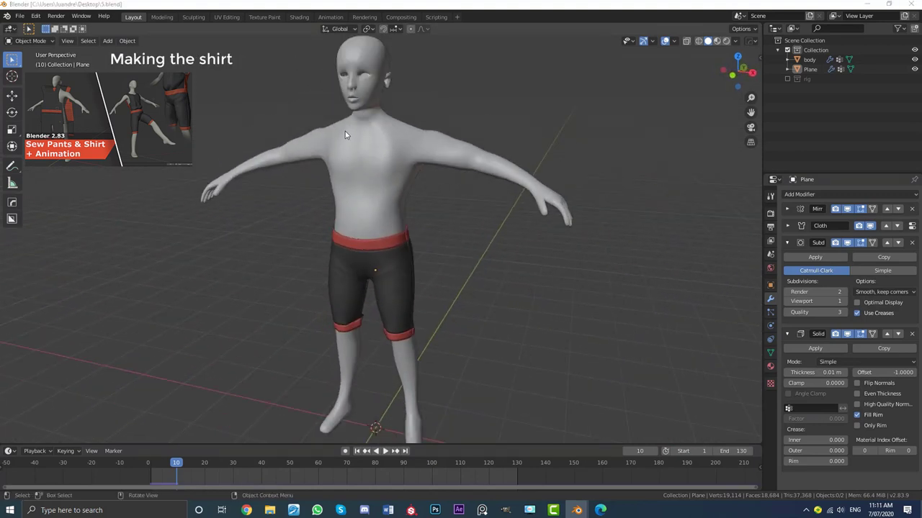
Step: Select the pants in front view and move the timeline back to frame 5
scroll(349, 173, down, 1)
middle_drag(350, 174, 360, 189)
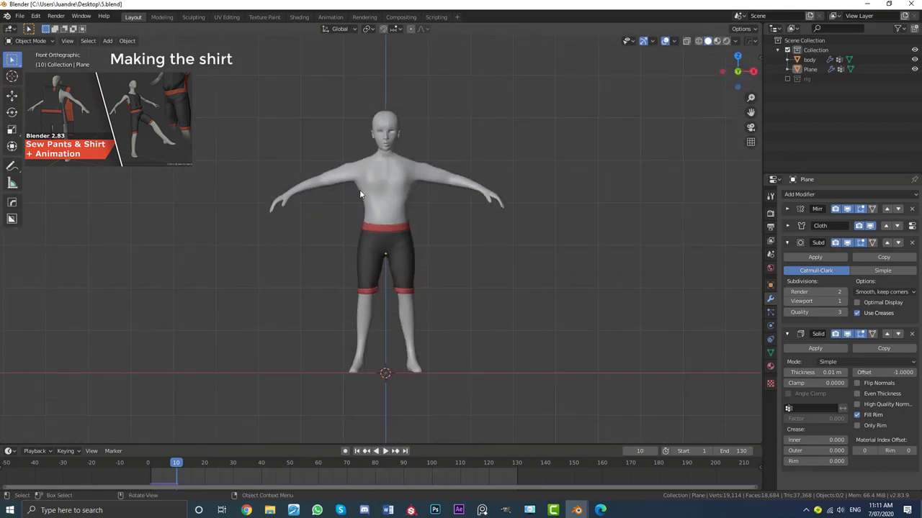
scroll(381, 214, up, 5)
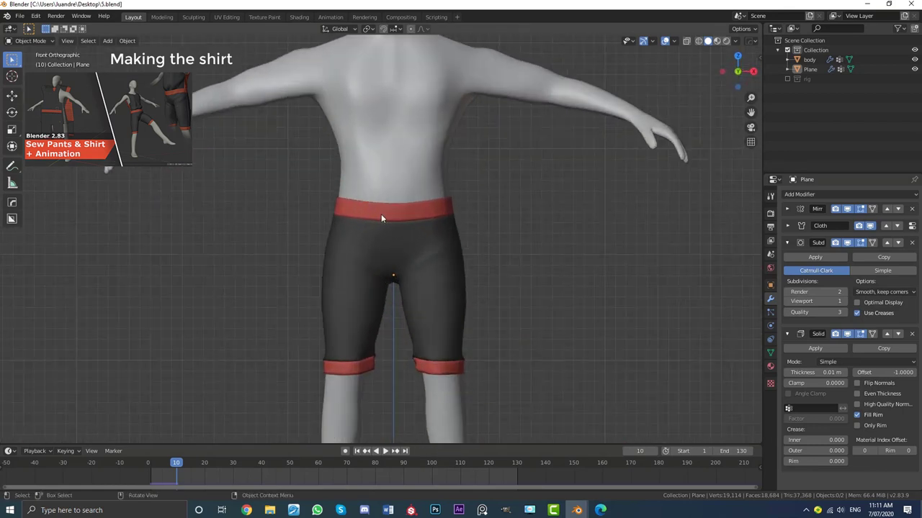
scroll(380, 216, down, 2)
click(427, 255)
scroll(429, 221, down, 4)
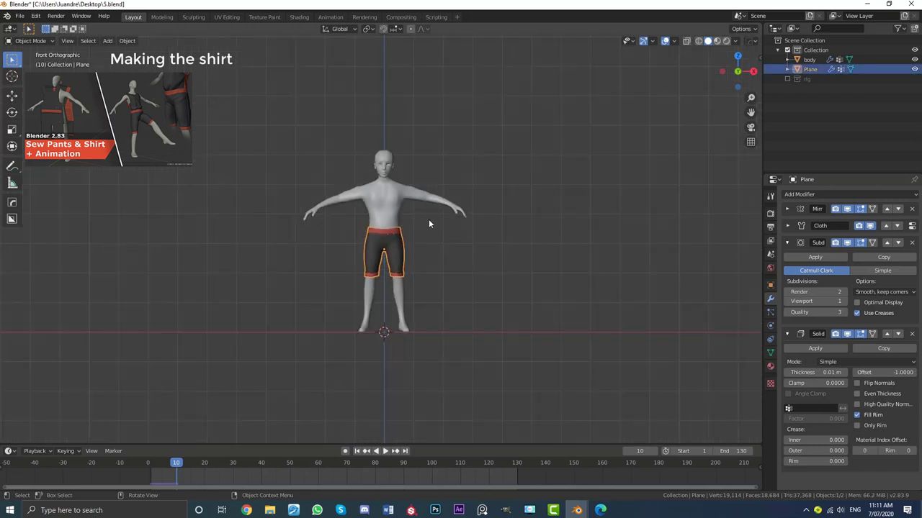
drag(176, 465, 162, 464)
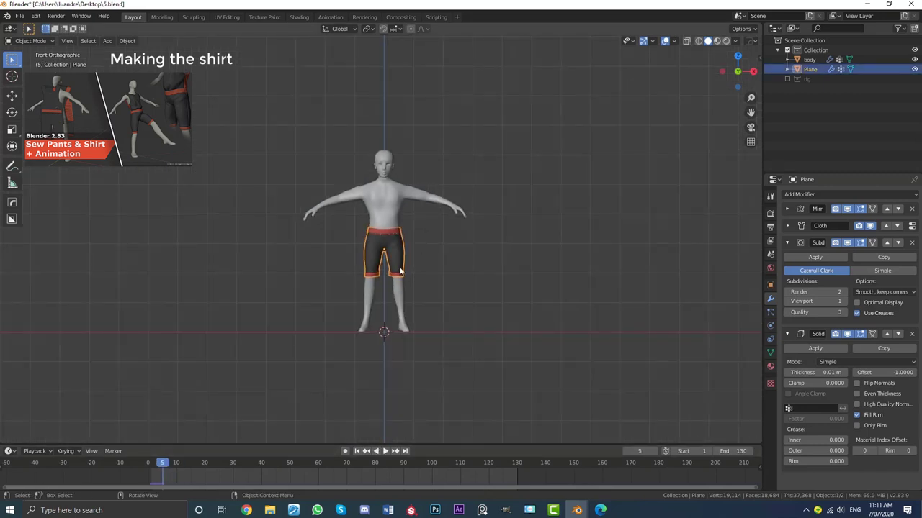
Step: Enter Edit Mode on the pants, select all their linked geometry, hide it, and return to the front view of the body
scroll(489, 204, up, 4)
scroll(455, 205, up, 2)
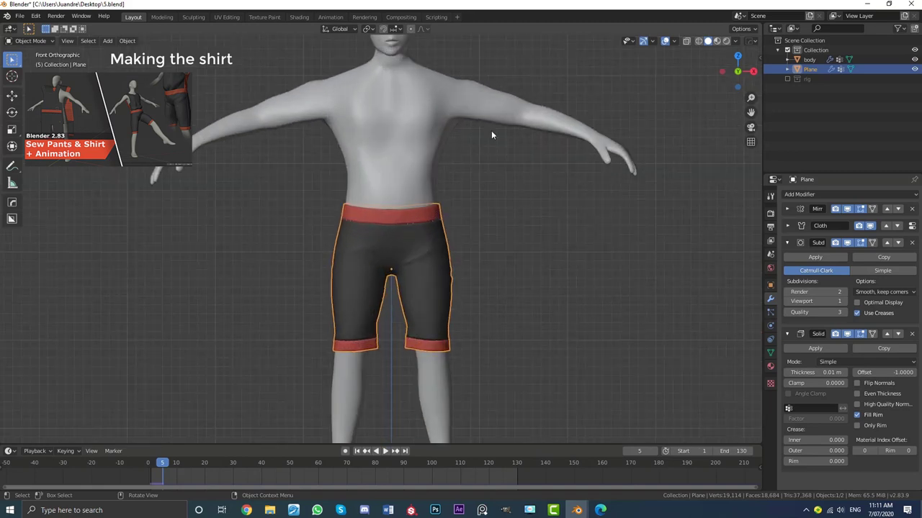
scroll(492, 134, down, 4)
key(Tab)
scroll(507, 247, up, 3)
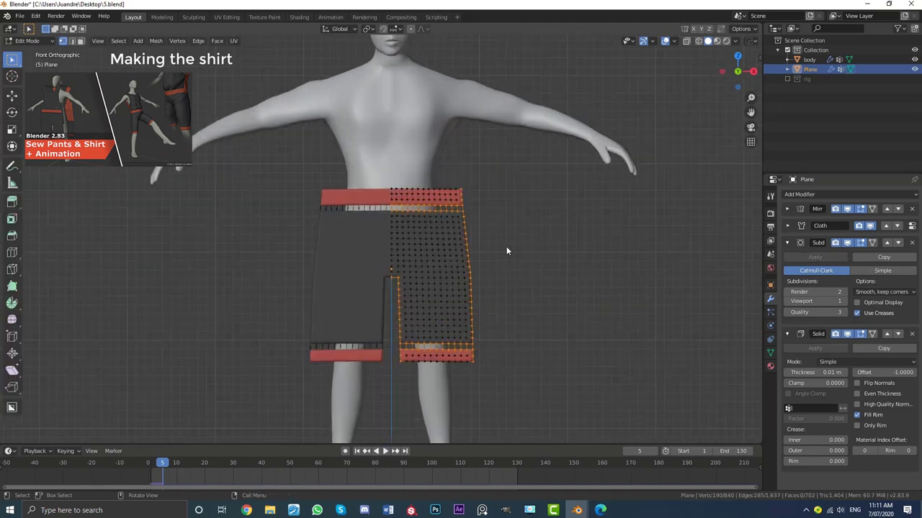
scroll(436, 244, down, 3)
scroll(437, 245, up, 2)
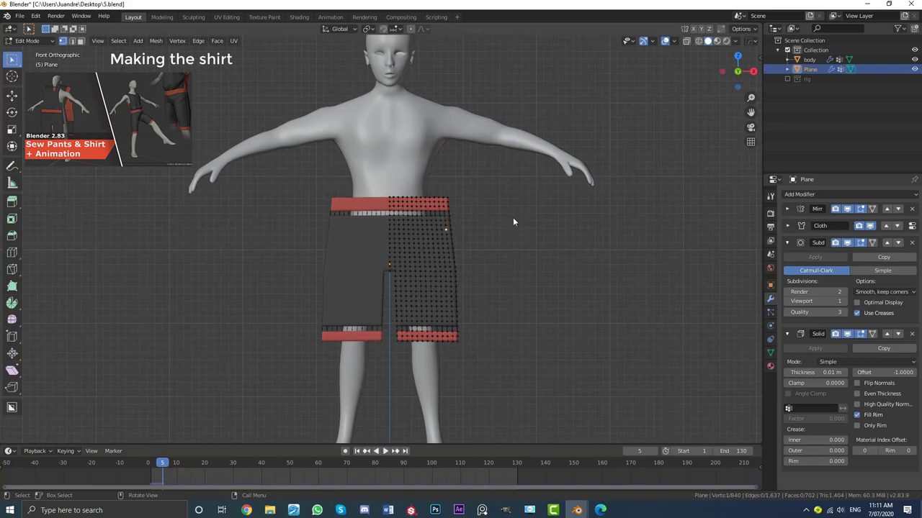
middle_drag(513, 217, 435, 235)
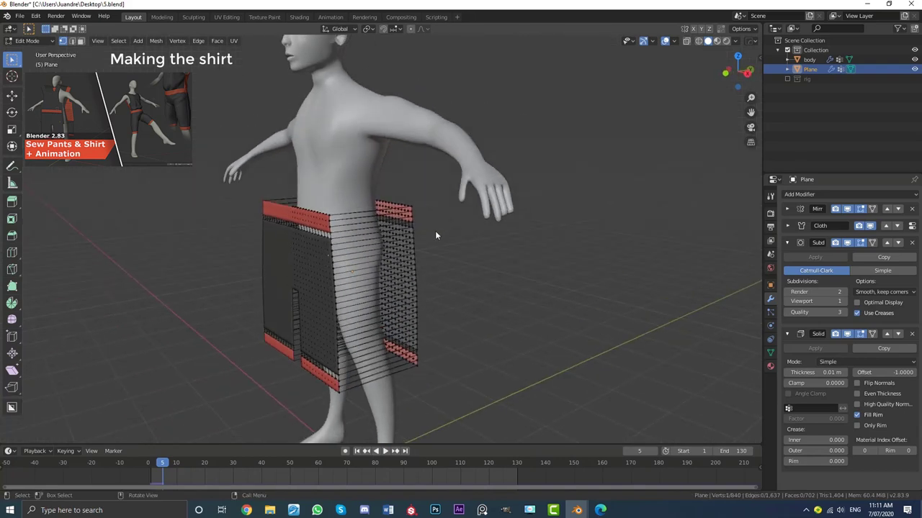
key(ctrl+l)
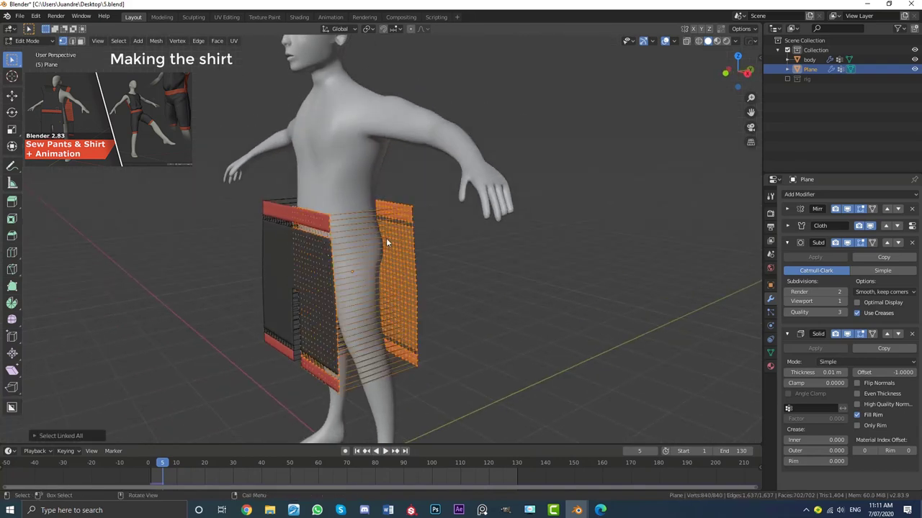
key(h)
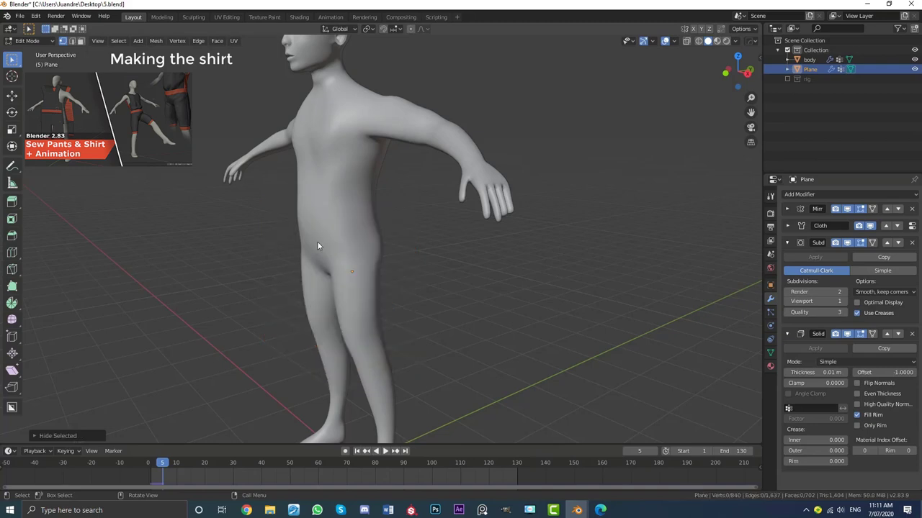
key(KP_1)
scroll(428, 195, up, 3)
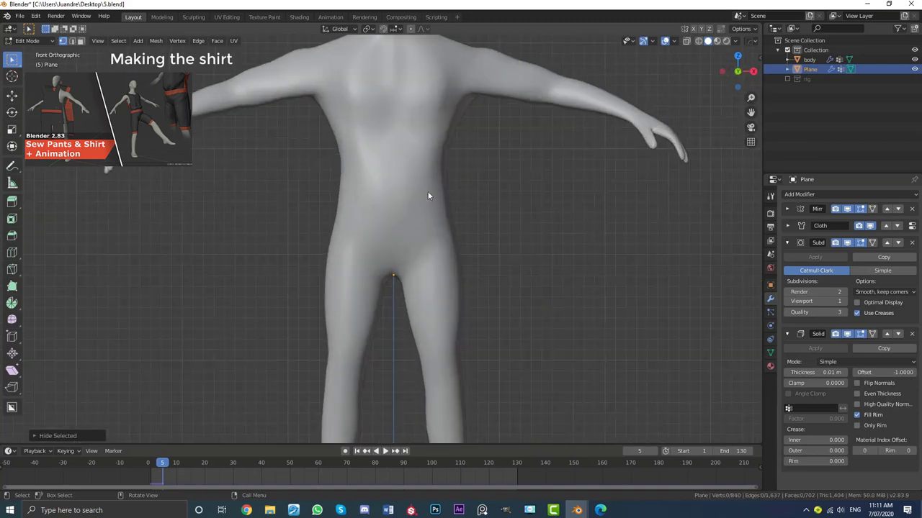
scroll(418, 180, down, 4)
scroll(397, 259, down, 3)
scroll(351, 236, up, 3)
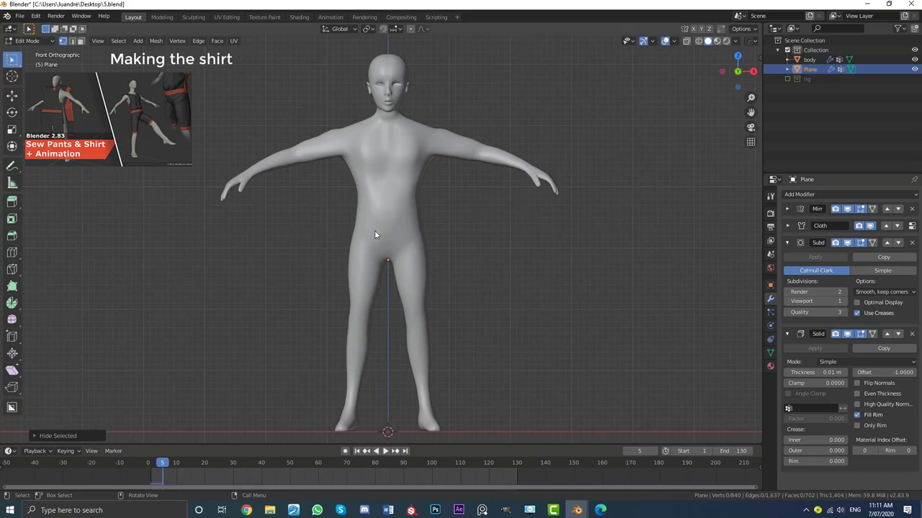
Step: Add a plane to the mesh and rotate it 90° about the X axis so it stands upright
key(shift+a)
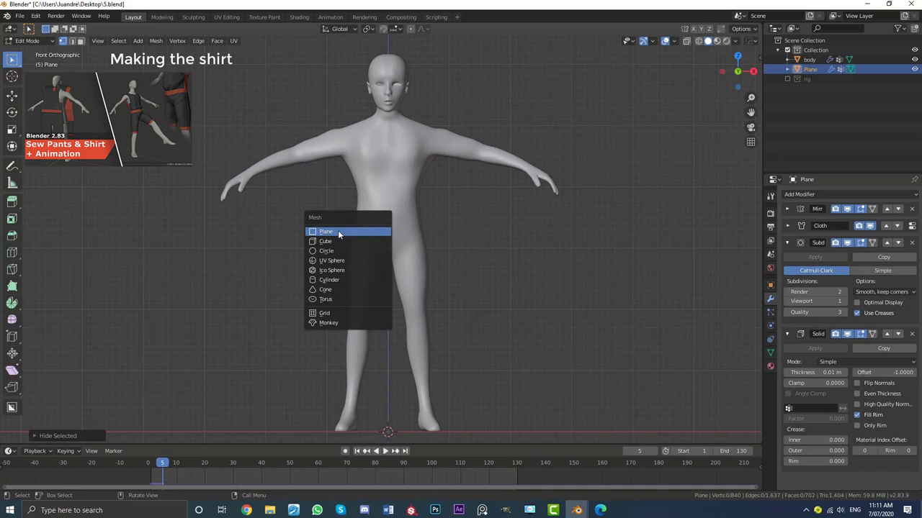
click(343, 234)
scroll(383, 244, down, 2)
key(r)
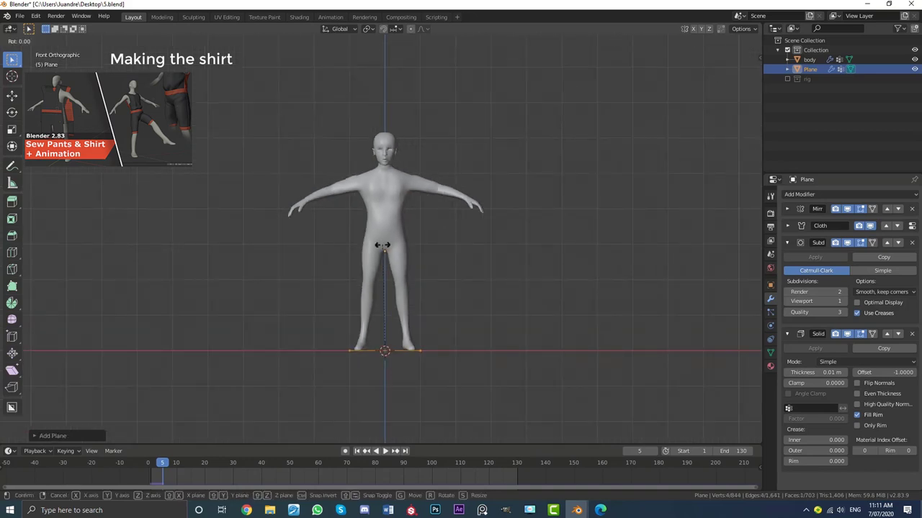
key(x)
key(9)
key(0)
key(Return)
key(Tab)
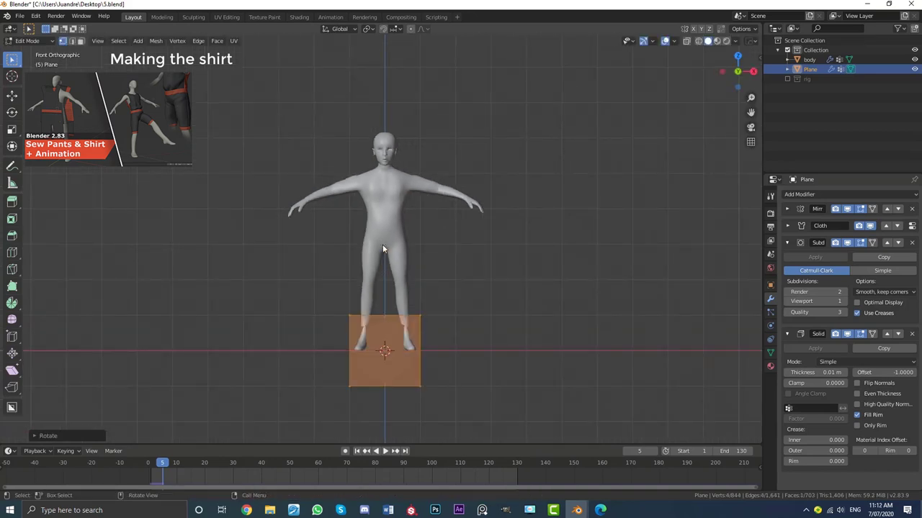
Step: Raise the upright plane about 3.6 m along Z to the height of the body's torso
key(g)
key(z)
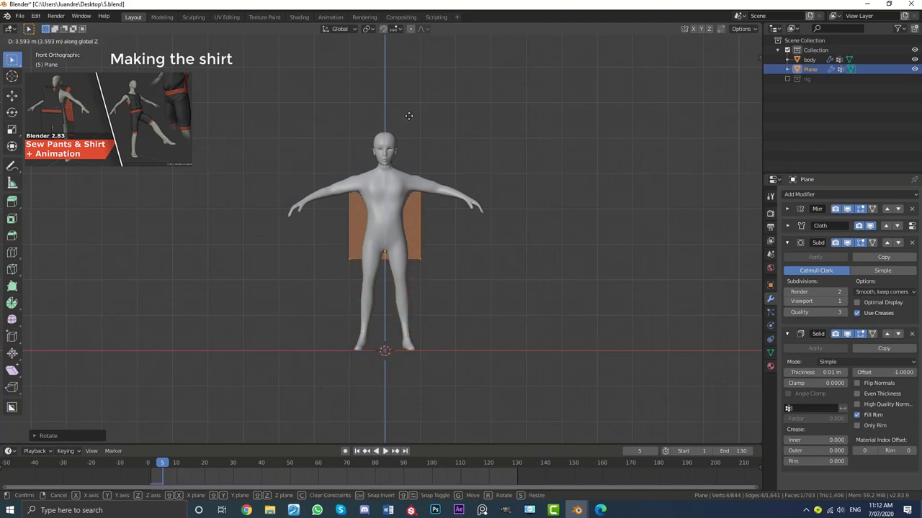
click(409, 116)
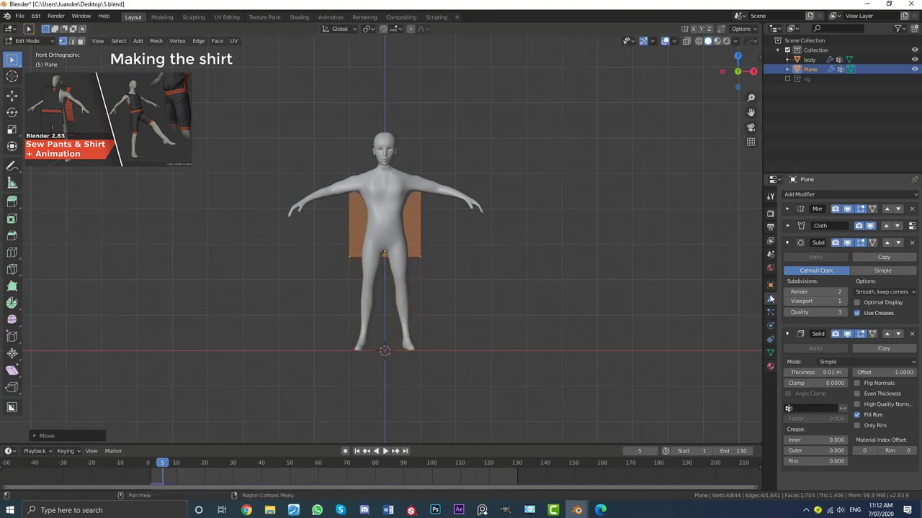
Step: Turn off viewport display for the Subdivision and Solidify modifiers
click(847, 243)
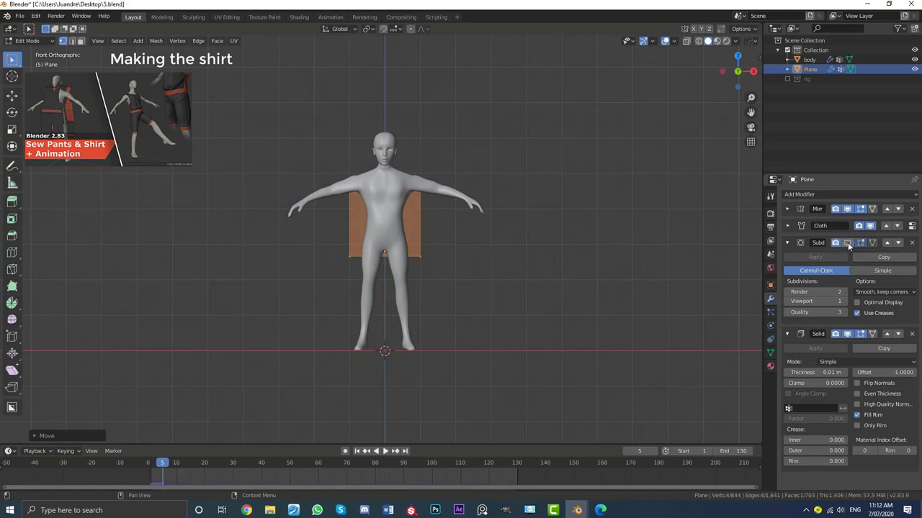
click(848, 334)
scroll(401, 210, up, 3)
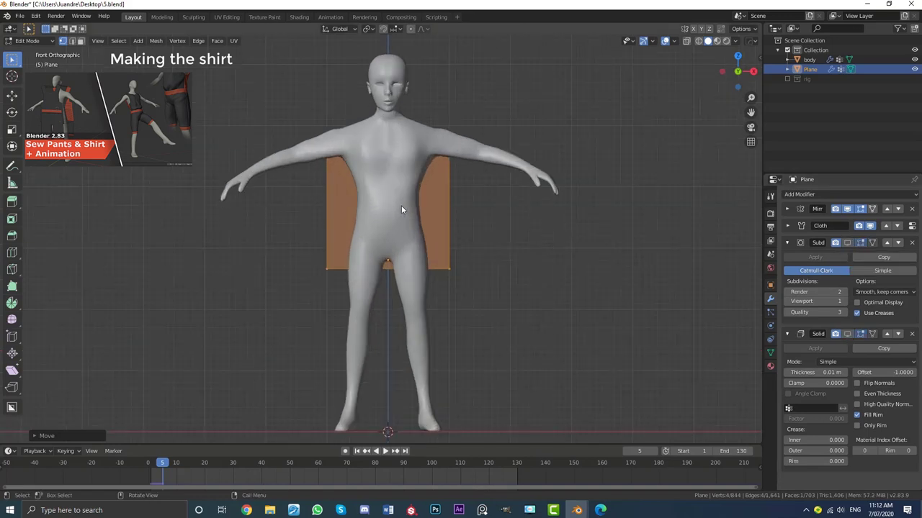
Step: In side view, move the plane about 0.8 m forward and 0.3 m up so it stands in front of the chest
key(KP_3)
scroll(401, 210, up, 4)
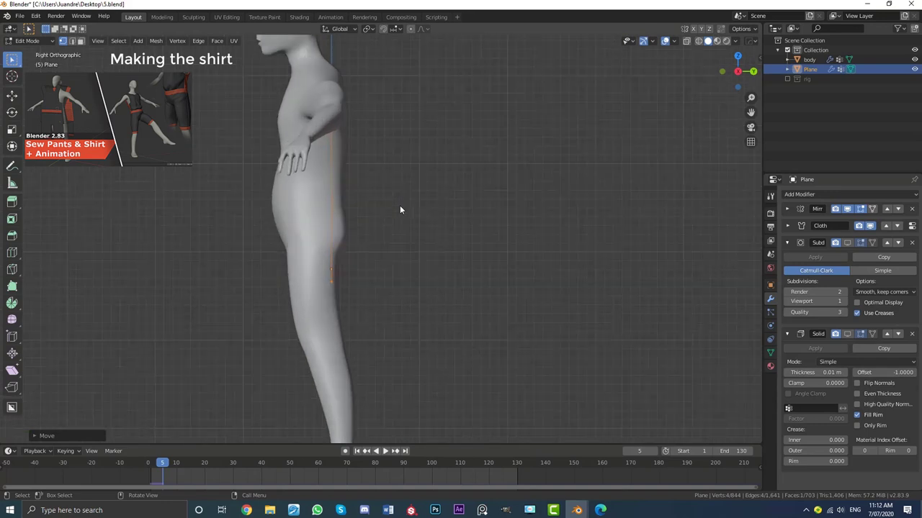
key(g)
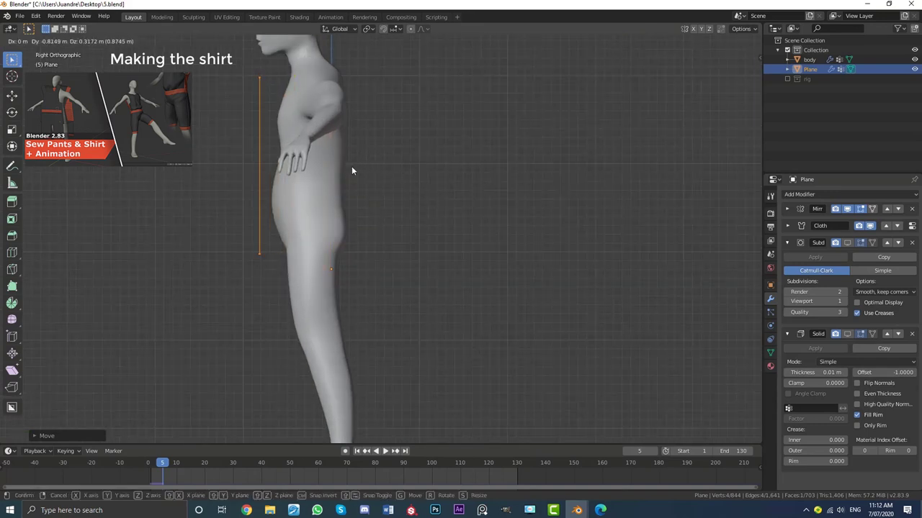
click(351, 166)
Step: In front view, shift the plane sideways against the mirror centre line to form a narrower symmetrical panel over the torso
key(KP_1)
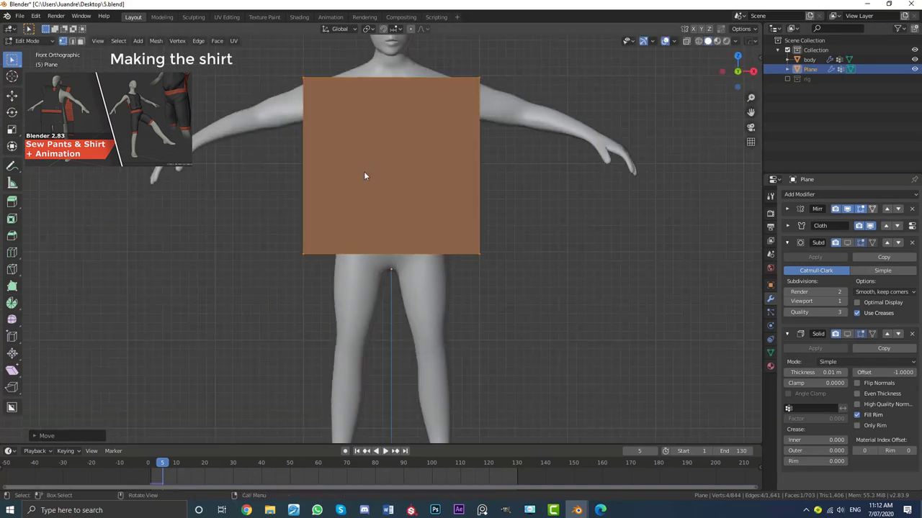
key(g)
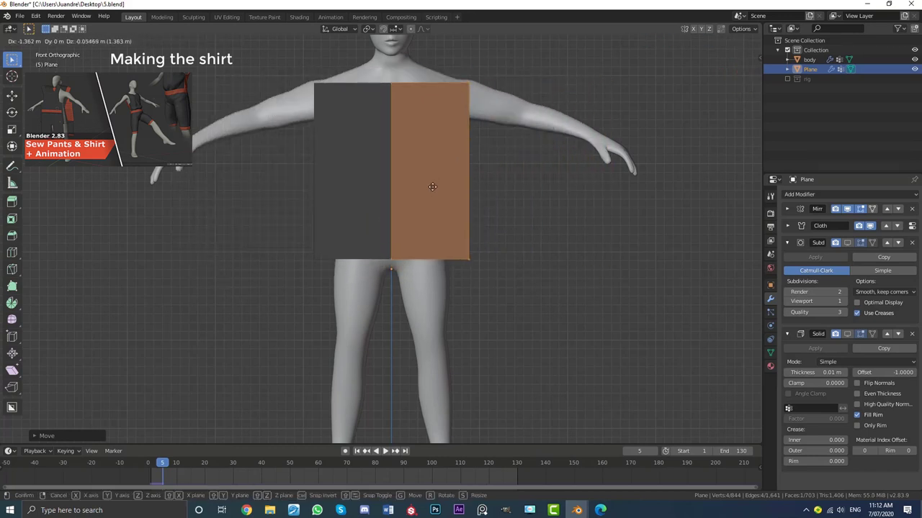
click(437, 185)
scroll(457, 181, down, 3)
mouse_move(458, 181)
middle_down()
mouse_move(380, 191)
mouse_move(444, 188)
middle_up()
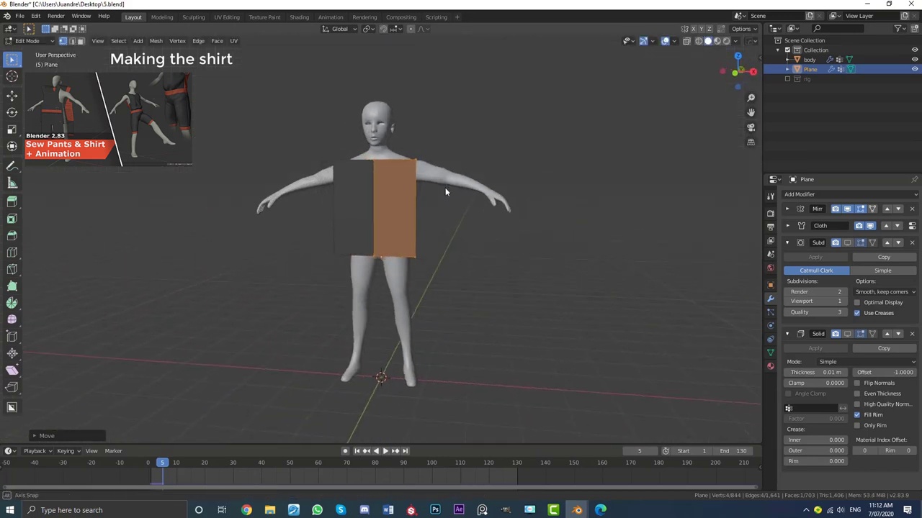
scroll(451, 192, up, 3)
key(KP_1)
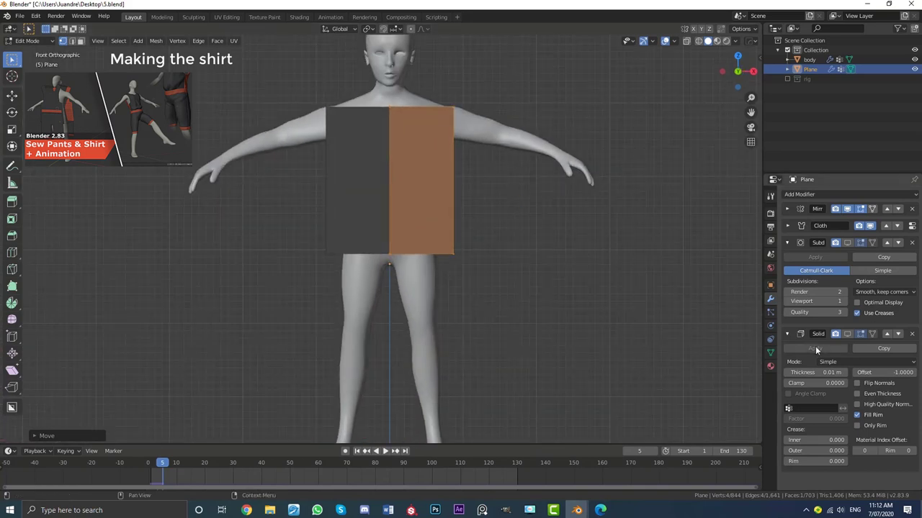
Step: Assign the cloth2 material to the shirt panel
click(771, 365)
click(808, 206)
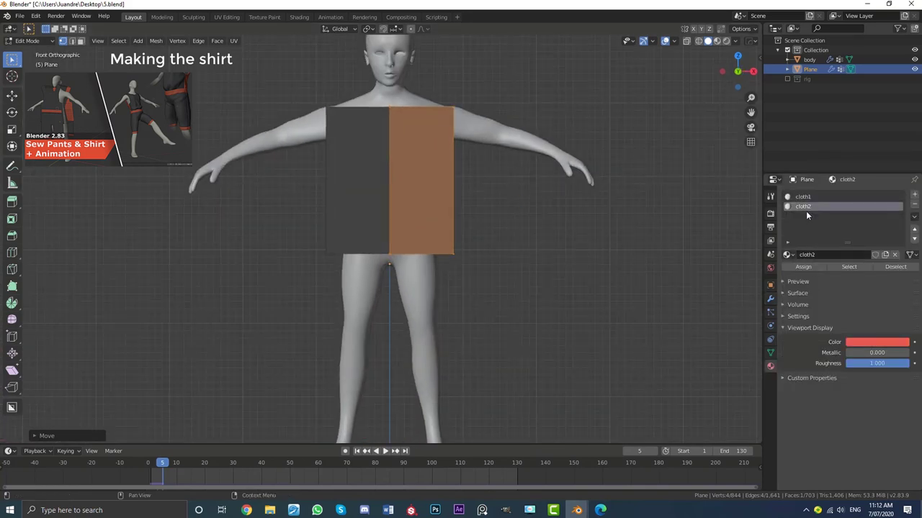
click(803, 267)
middle_drag(393, 224, 366, 222)
key(KP_1)
scroll(367, 226, up, 3)
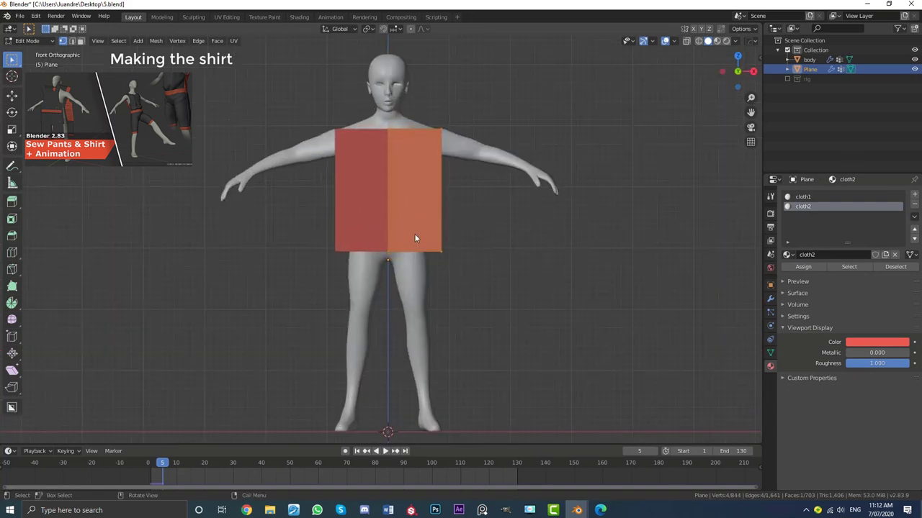
Step: Select the panel's two bottom vertices and move them slightly outward and down to flare the hem
scroll(416, 238, up, 3)
click(483, 259)
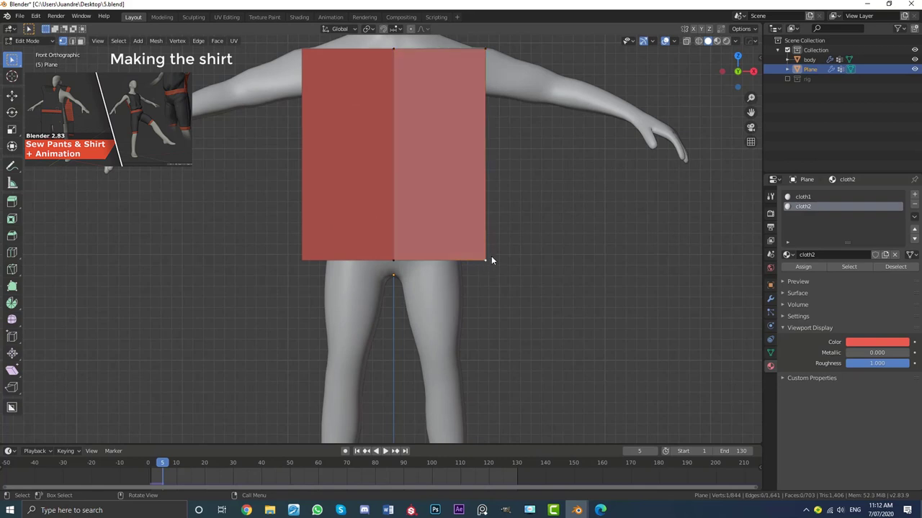
shift+click(392, 262)
key(g)
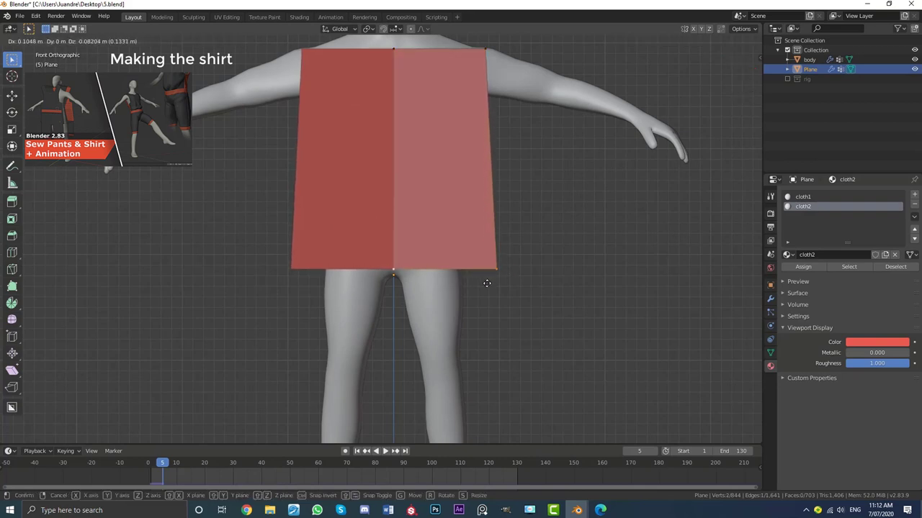
click(488, 290)
shift+scroll(477, 203, up, 3)
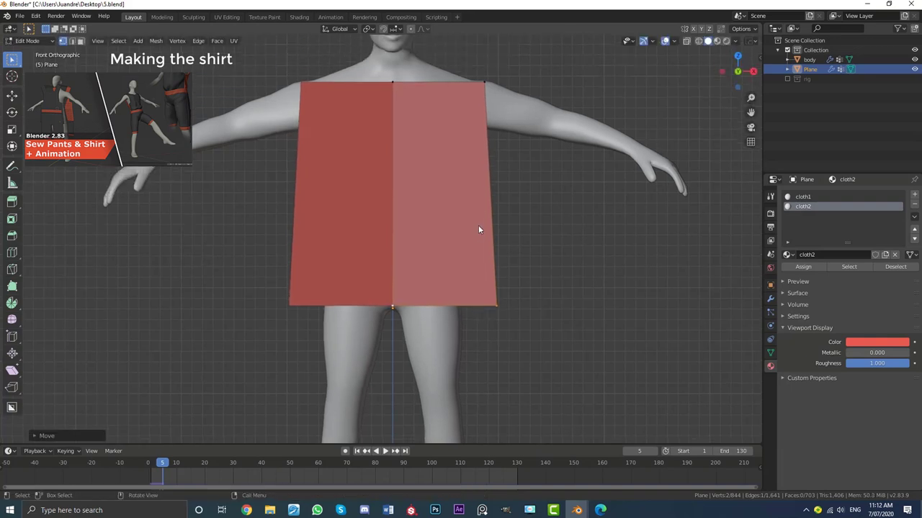
Step: Lower the panel's upper outer corner and upper centre vertex to just below armpit height
click(479, 84)
key(g)
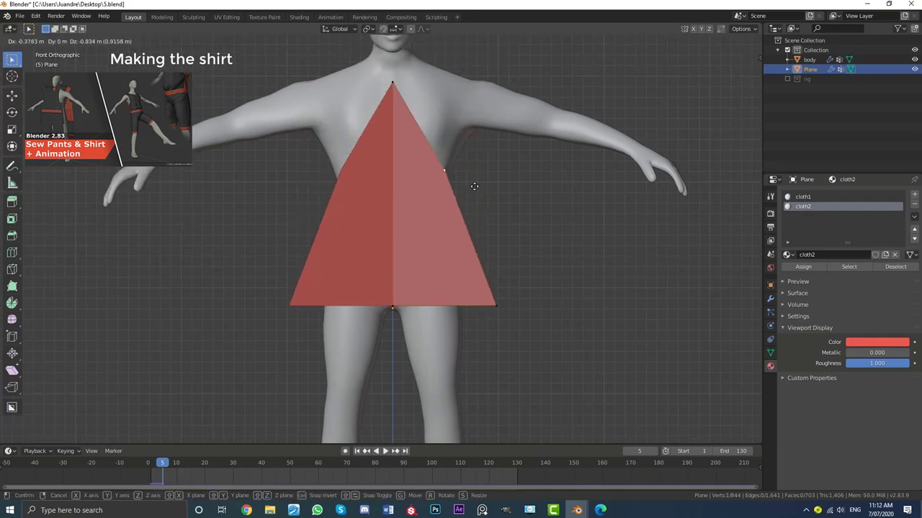
click(509, 167)
click(393, 84)
key(g)
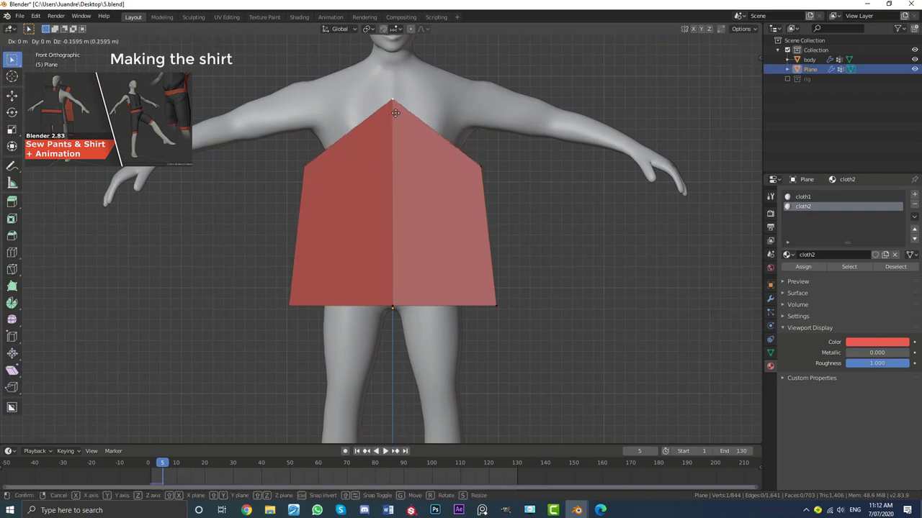
click(401, 167)
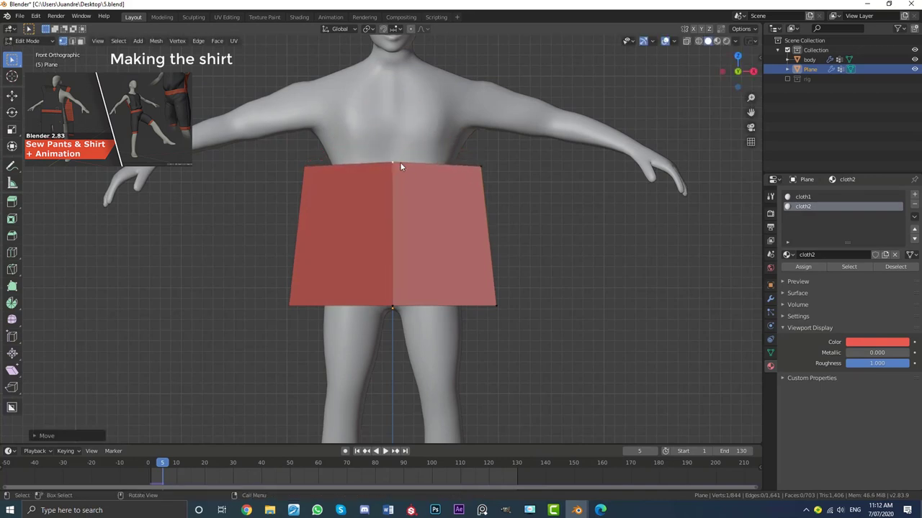
Step: Add a vertical loop cut to the panel and slide it toward the outer edge, at a factor of about -0.36
key(ctrl+r)
click(439, 164)
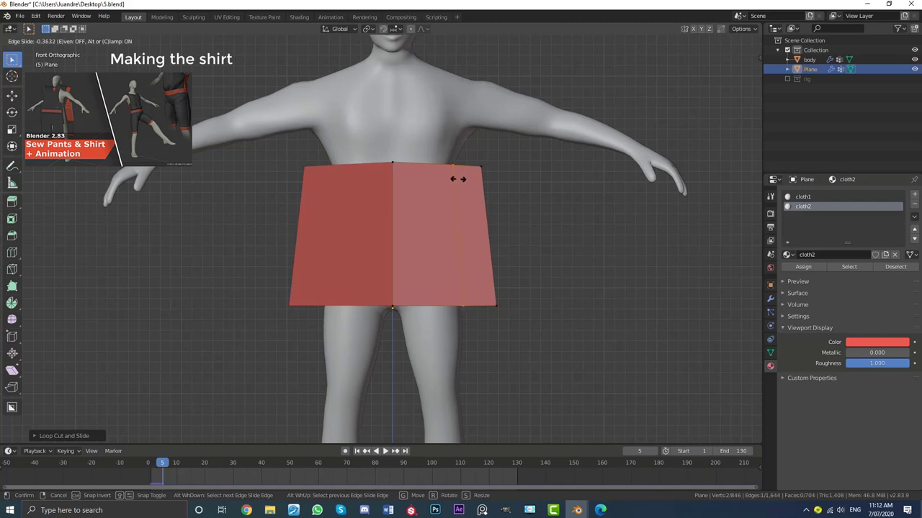
click(458, 179)
Step: Extrude the inner top edge upward to the base of the neck to form the chest section
click(389, 164)
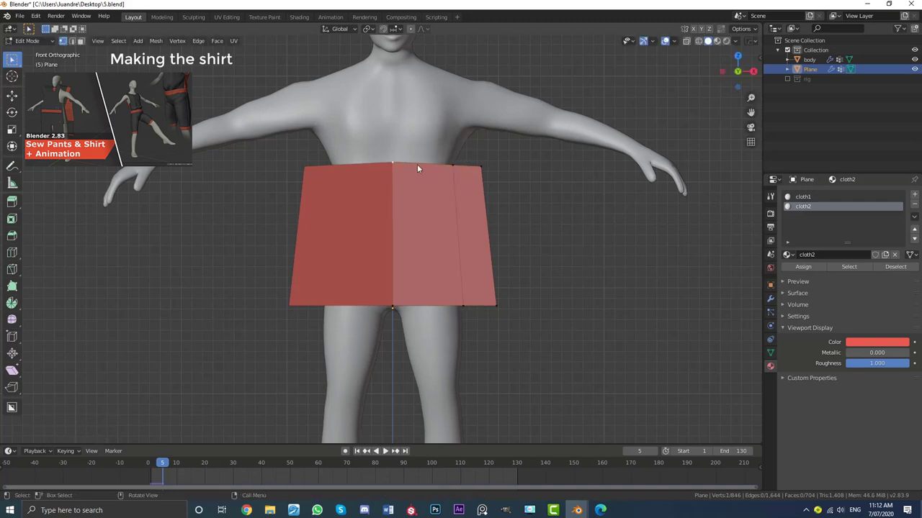
key(e)
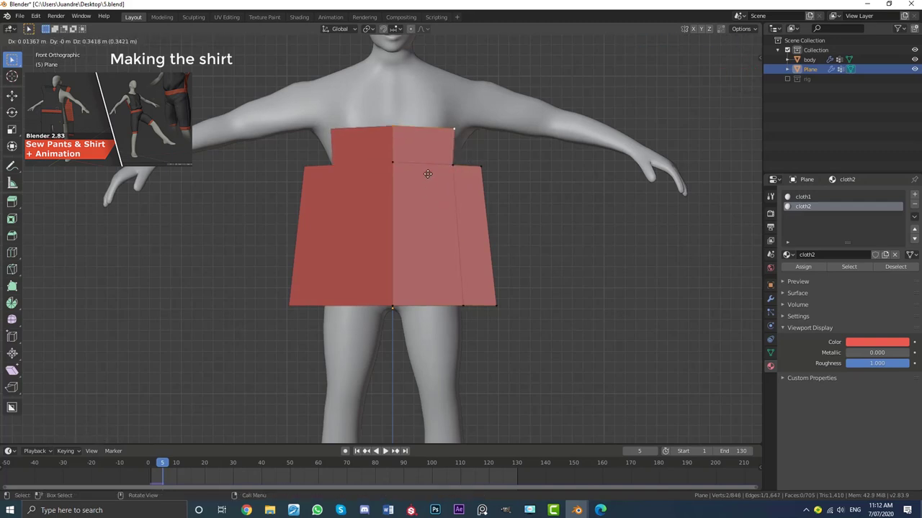
click(444, 121)
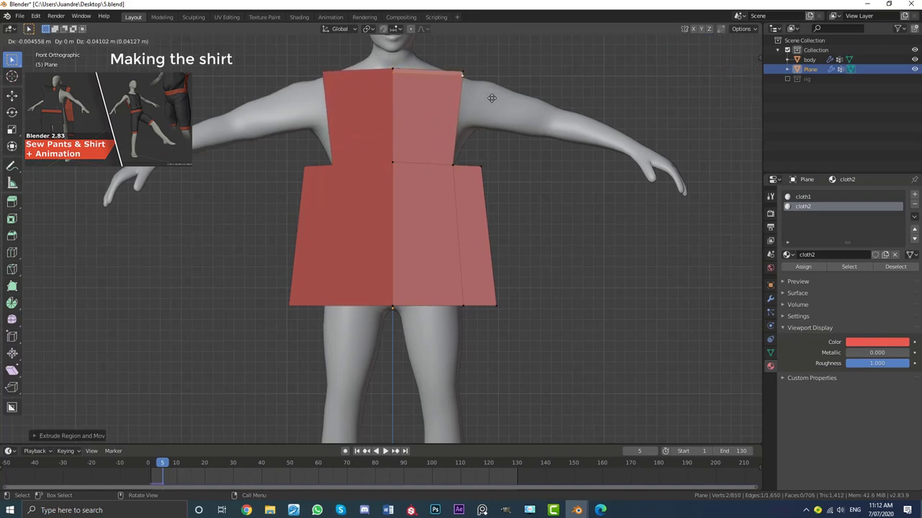
key(e)
right_click(499, 69)
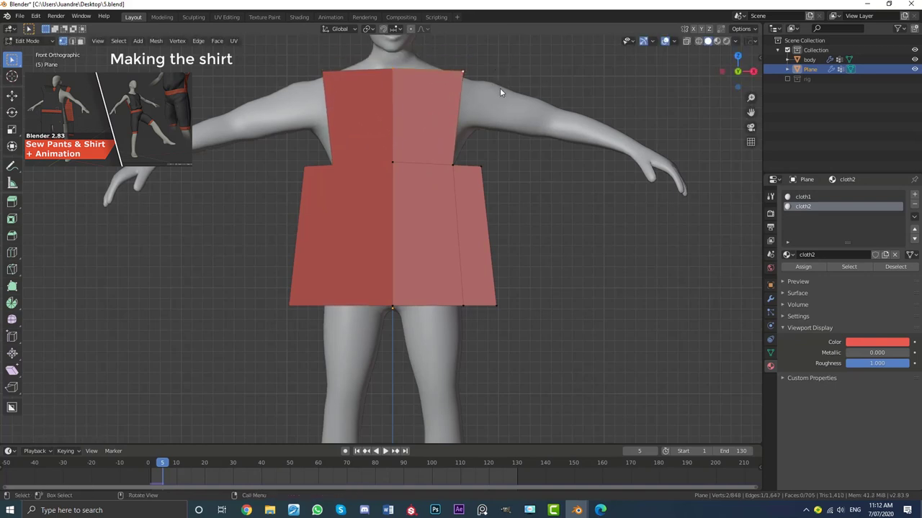
Step: Rotate and move the chest section's top edge so it slopes down from the neck toward the shoulder
key(r)
key(g)
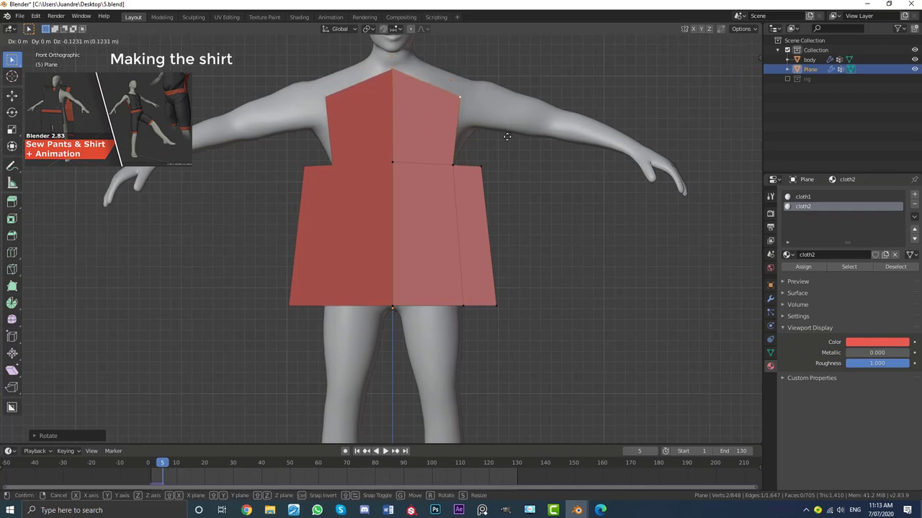
click(438, 88)
Step: Add a vertical loop cut midway through the chest section, leaving it unslid
key(ctrl+r)
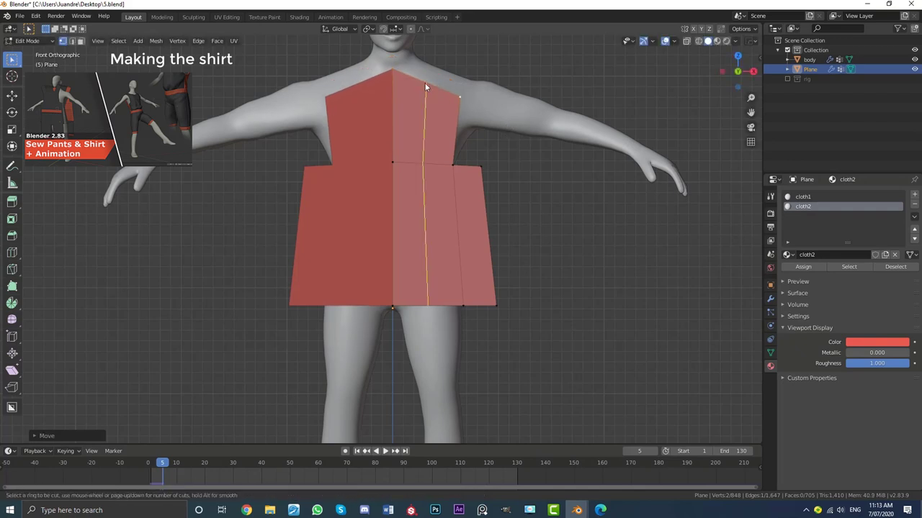
click(425, 86)
right_click(414, 72)
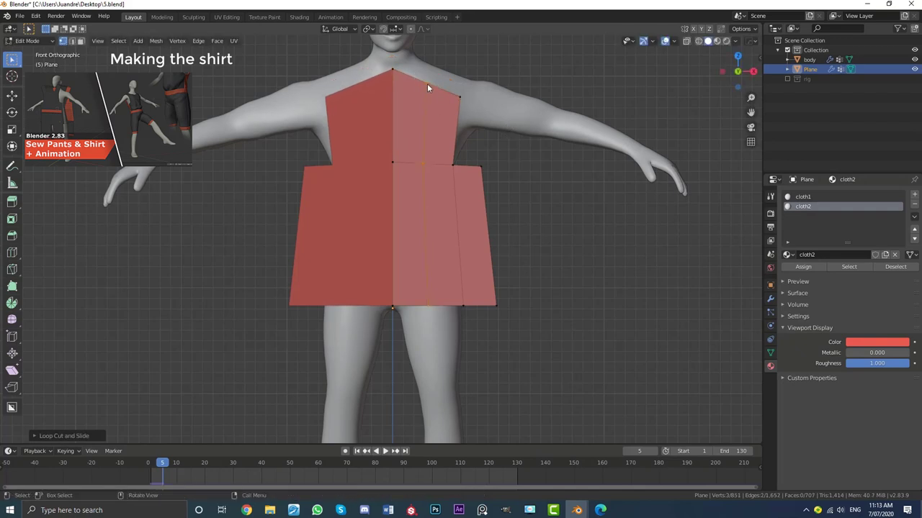
Step: Extrude the outer part of the sloped top edge up and outward over the shoulder to form a strap
shift+middle_drag(457, 88, 446, 139)
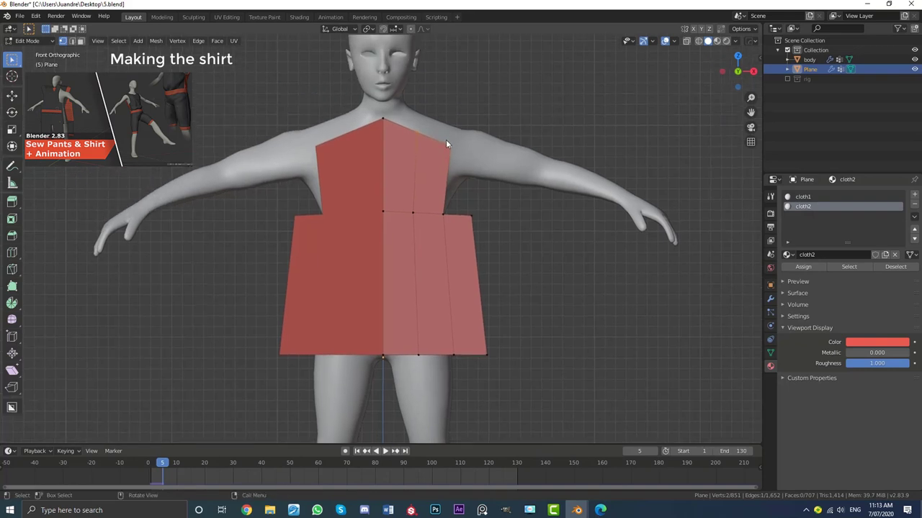
key(g)
click(467, 108)
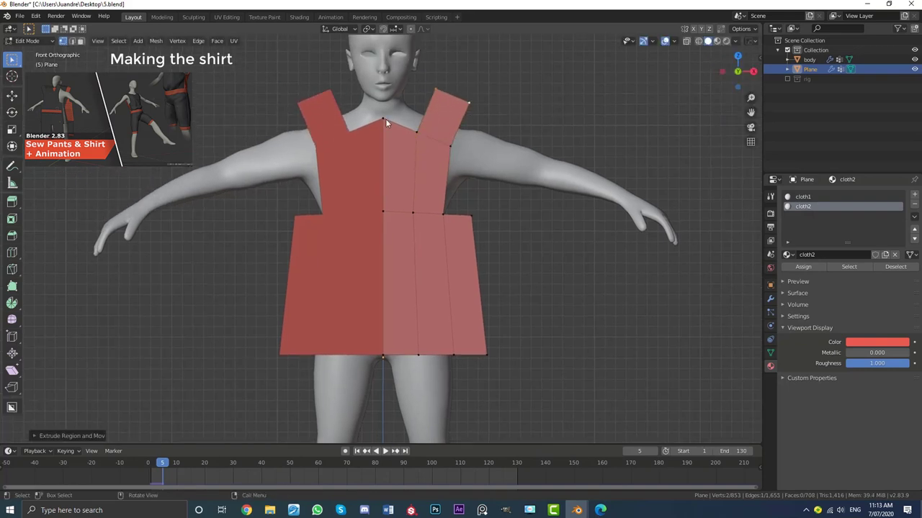
Step: Lower the top centre vertex to shape a V-shaped neckline
click(384, 119)
scroll(385, 120, up, 1)
key(g)
click(381, 159)
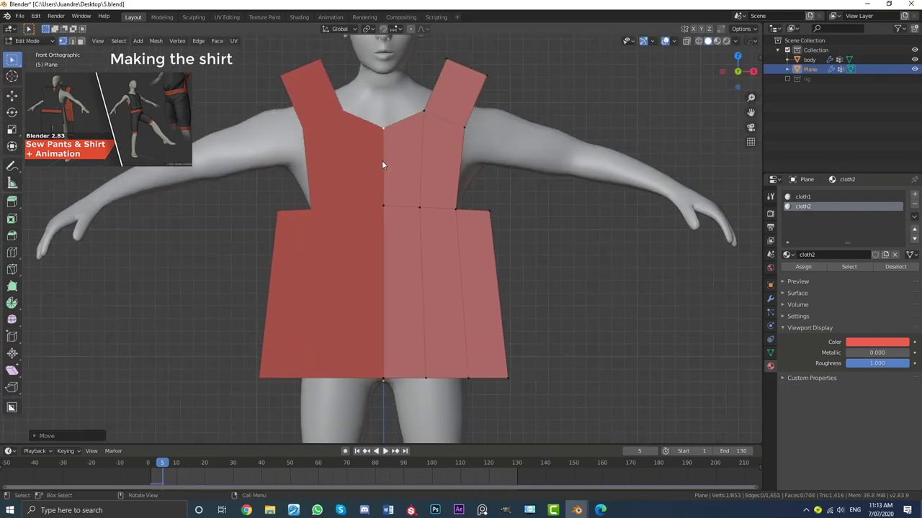
scroll(452, 176, down, 2)
scroll(371, 205, up, 3)
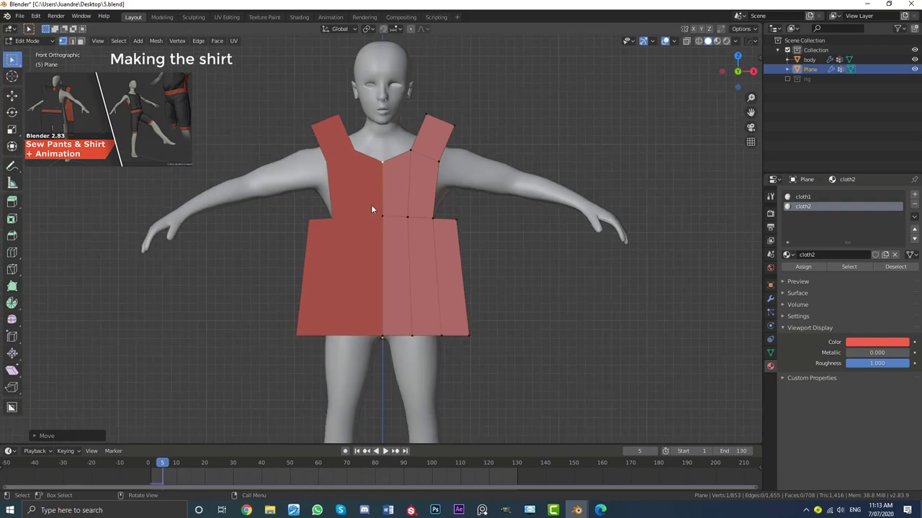
scroll(473, 283, down, 1)
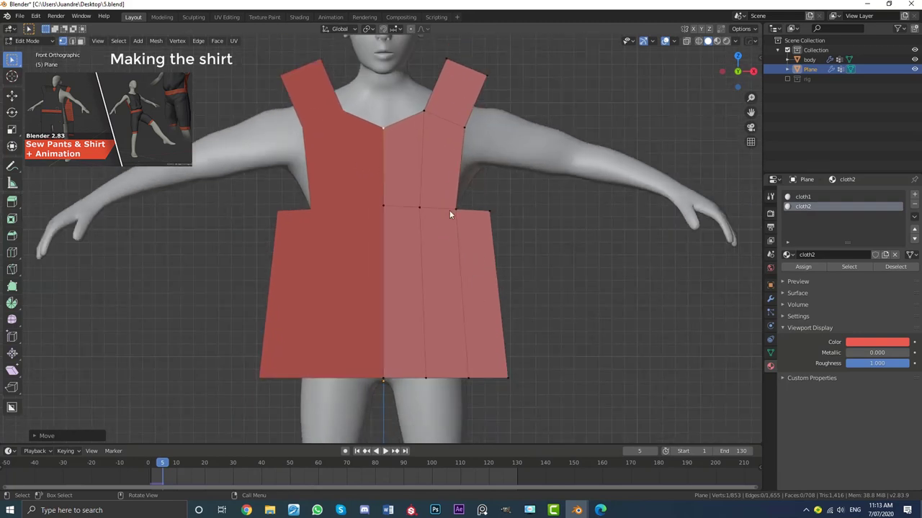
shift+scroll(446, 212, down, 2)
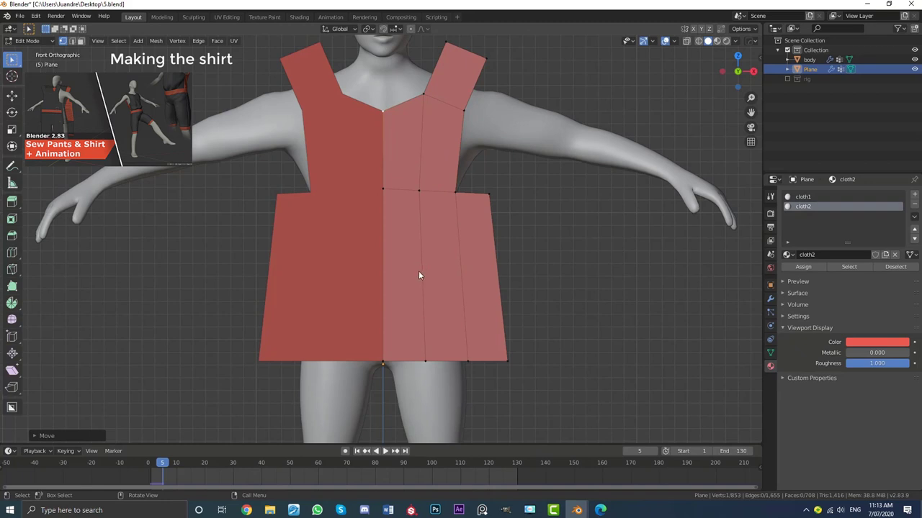
Step: Add two horizontal loop cuts across the shirt's lower section and one across the chest section, leaving them unslid
key(ctrl+r)
scroll(419, 275, up, 1)
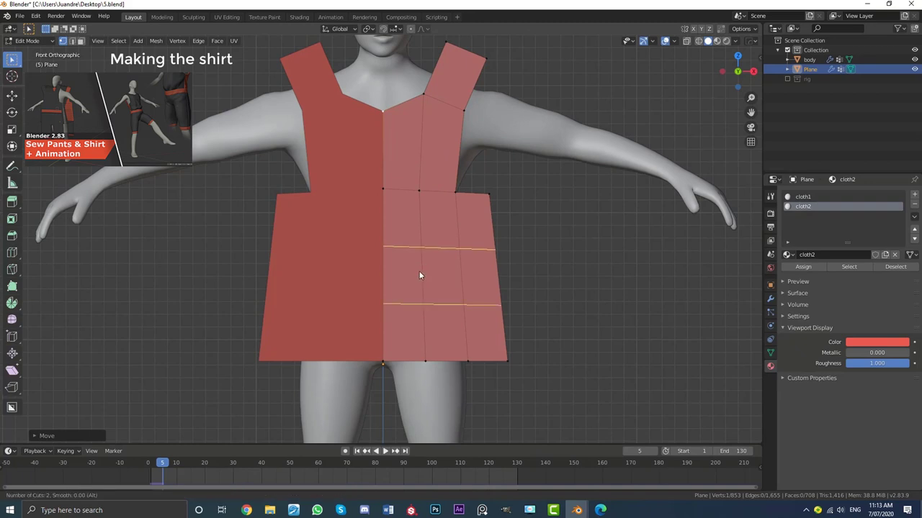
click(419, 271)
right_click(419, 271)
key(ctrl+r)
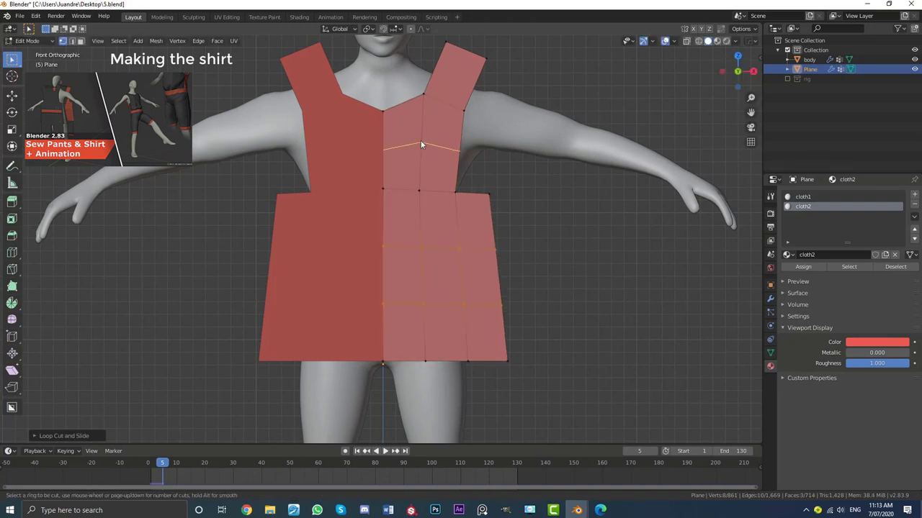
click(421, 145)
right_click(421, 144)
middle_drag(422, 148, 502, 241)
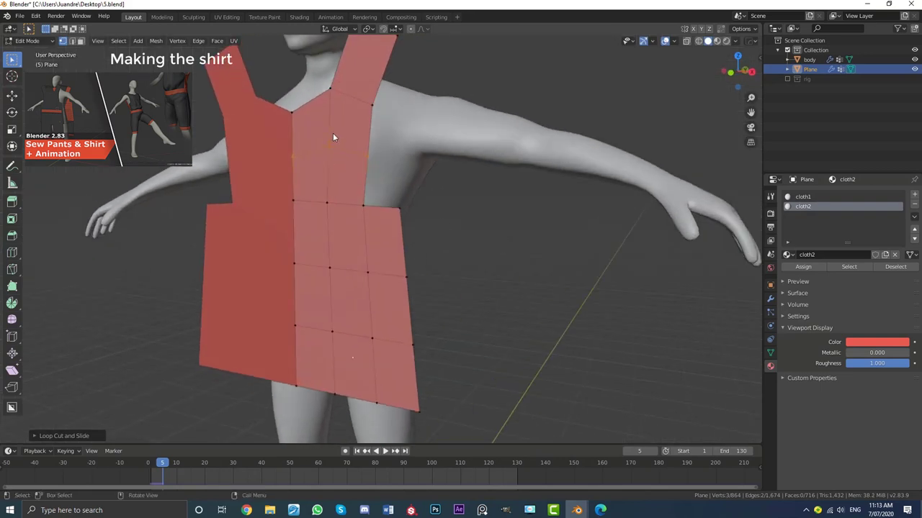
scroll(335, 140, down, 2)
key(KP_1)
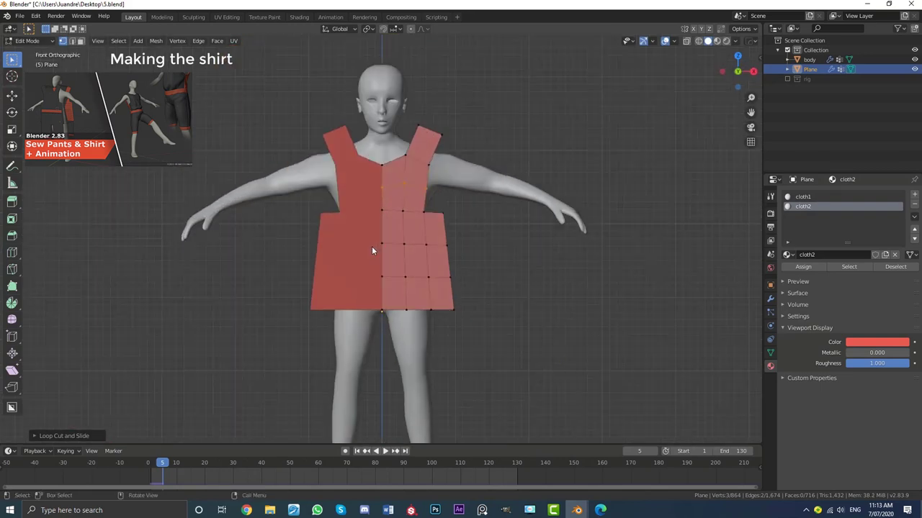
Step: Subdivide the whole linked front panel with 4 cuts, then deselect it
scroll(429, 262, up, 2)
key(l)
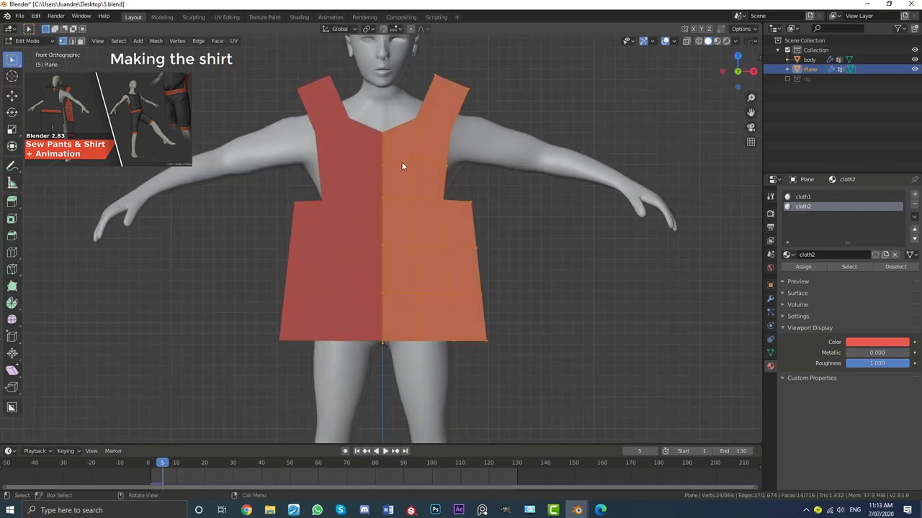
right_click(413, 127)
click(361, 130)
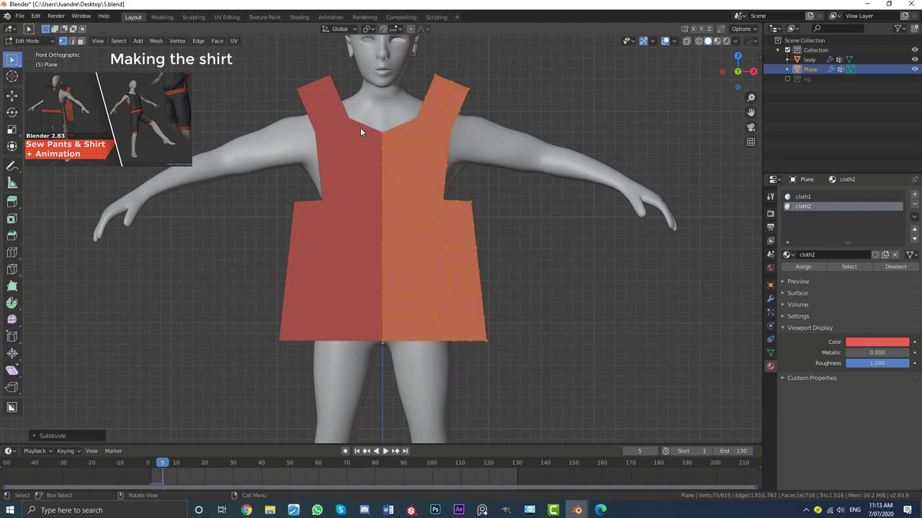
click(34, 437)
click(141, 368)
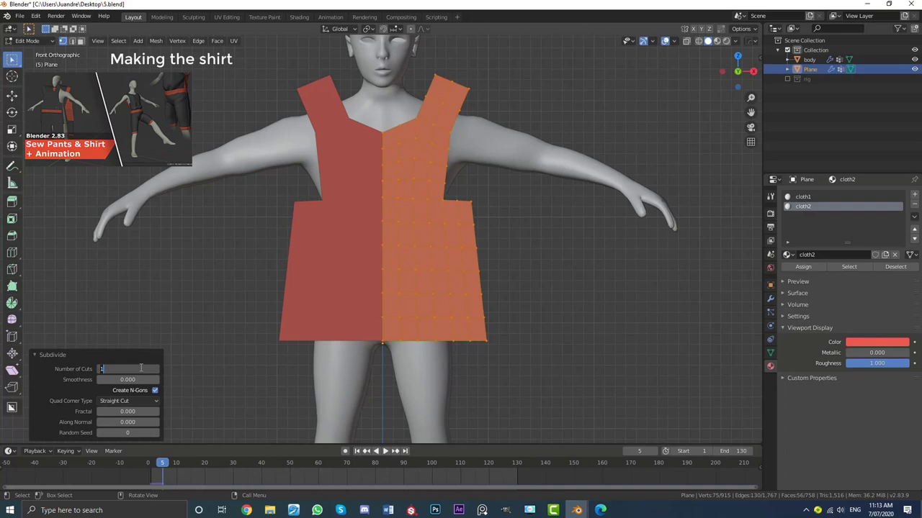
text(4)
key(Return)
scroll(383, 246, up, 4)
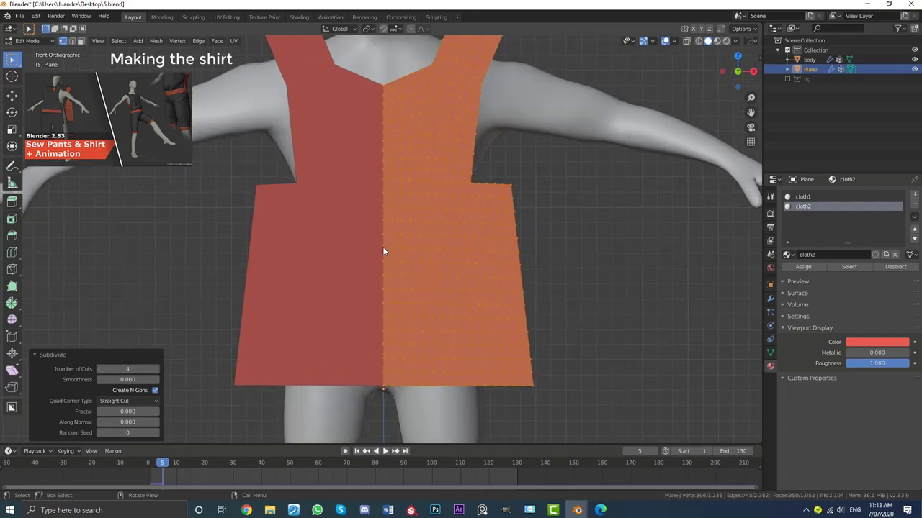
middle_drag(506, 237, 396, 256)
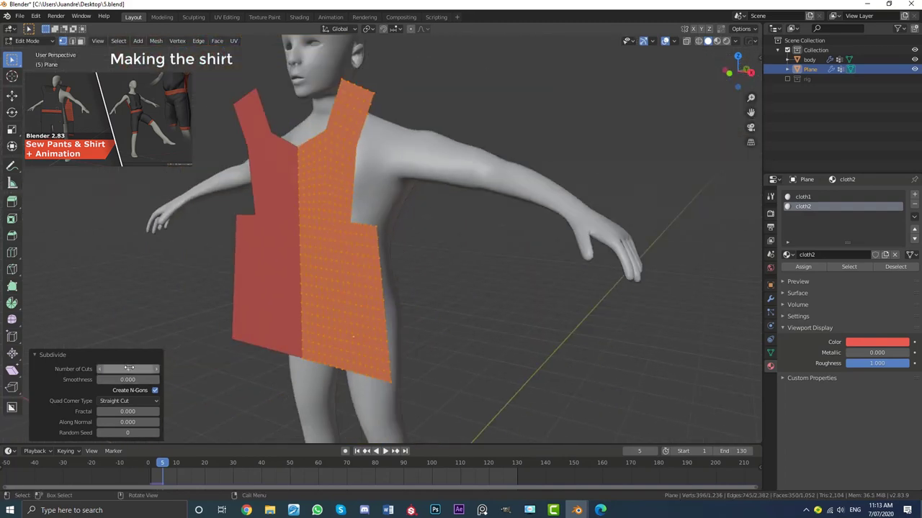
click(39, 354)
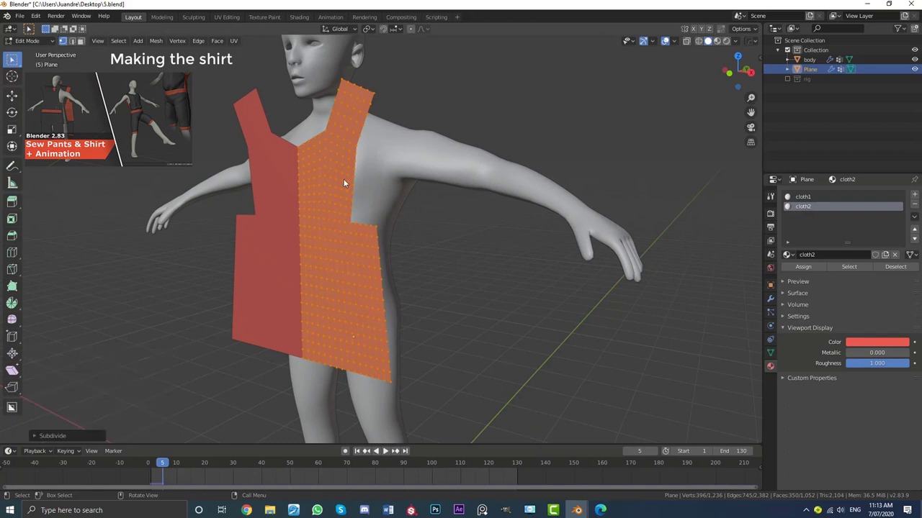
middle_drag(341, 181, 445, 207)
key(alt+a)
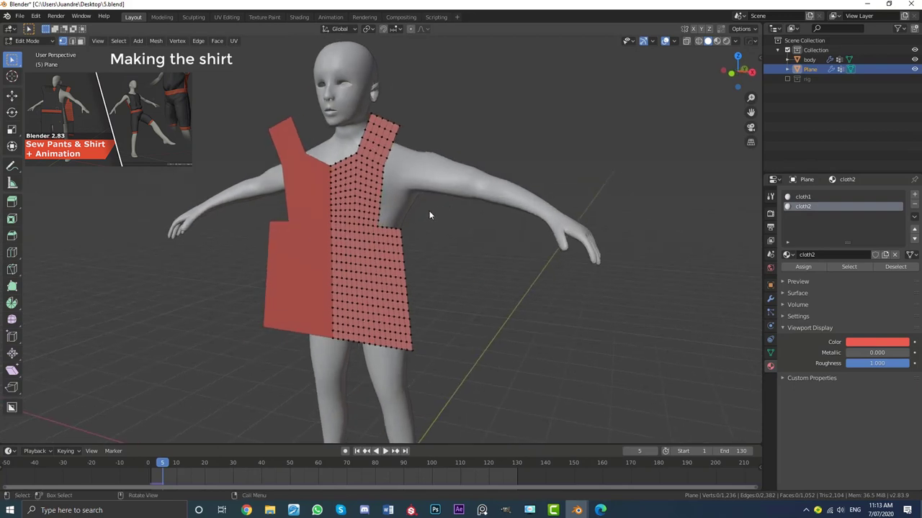
Step: Enable proportional editing and move the underarm corner vertex about 0.08 m outward and up, with a proportional size of about 0.42
scroll(430, 213, up, 2)
scroll(411, 220, up, 1)
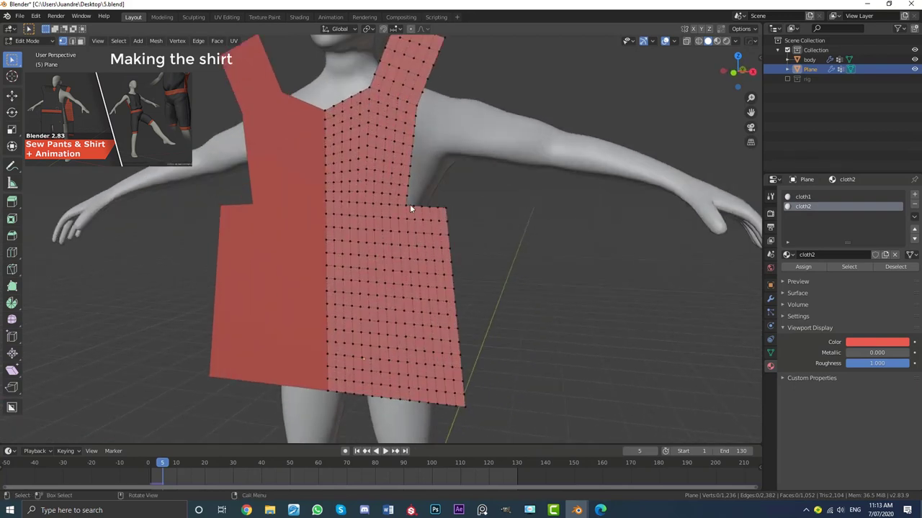
click(411, 29)
key(KP_1)
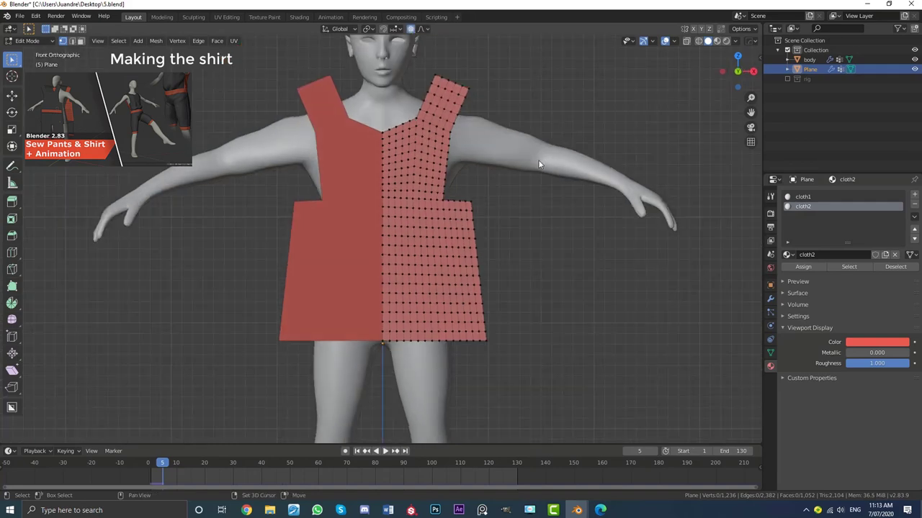
scroll(539, 164, up, 4)
shift+middle_drag(368, 300, 384, 277)
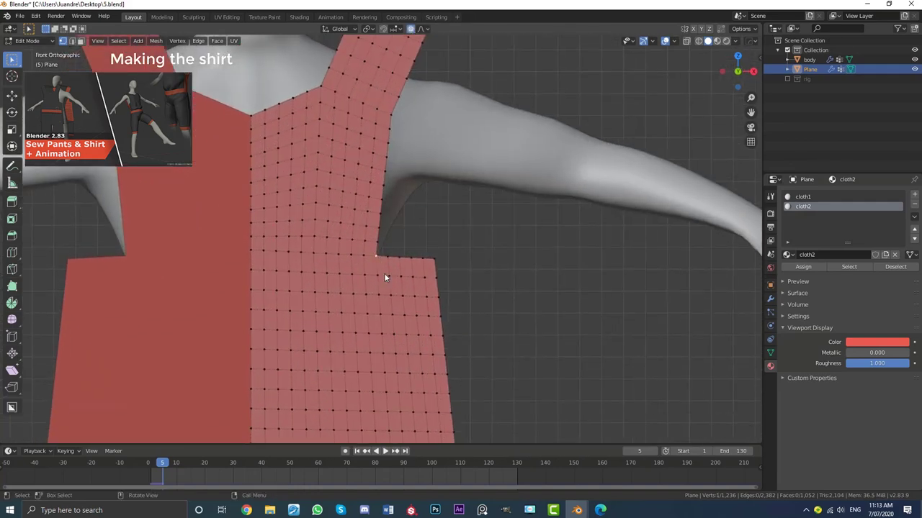
key(g)
scroll(389, 268, up, 3)
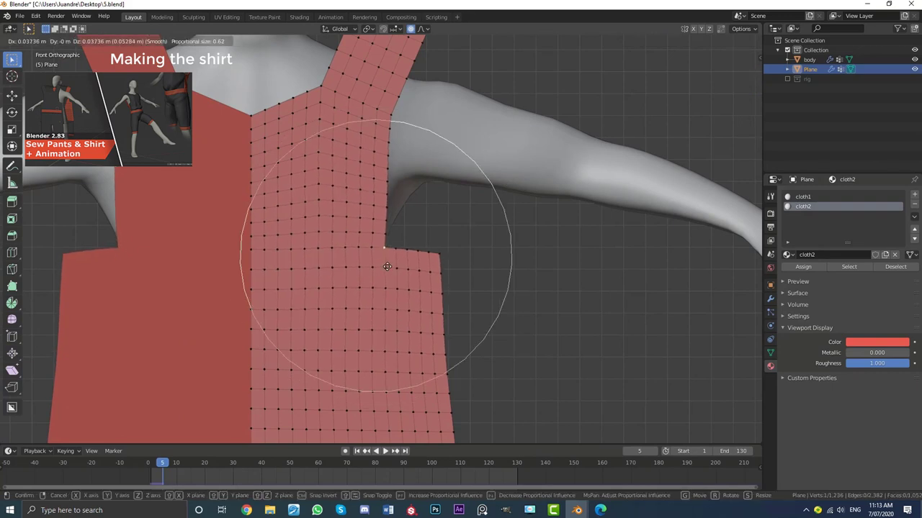
scroll(389, 265, up, 8)
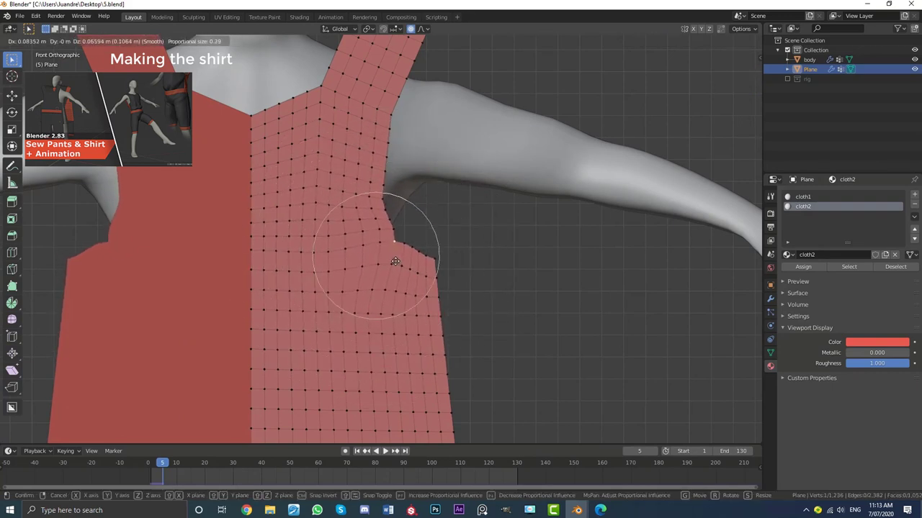
scroll(382, 267, down, 7)
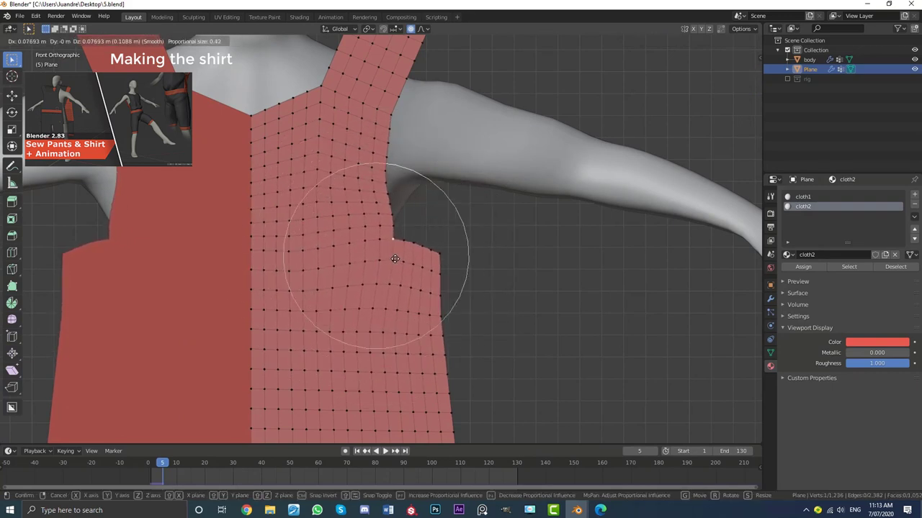
click(395, 259)
scroll(428, 237, down, 5)
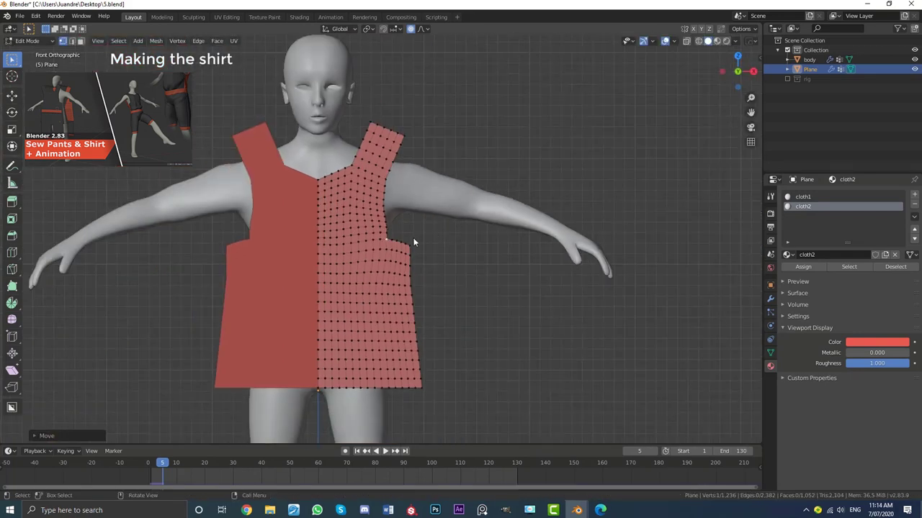
Step: Smooth all vertices of the linked front panel with the Smooth tool, then switch to the Move tool
key(l)
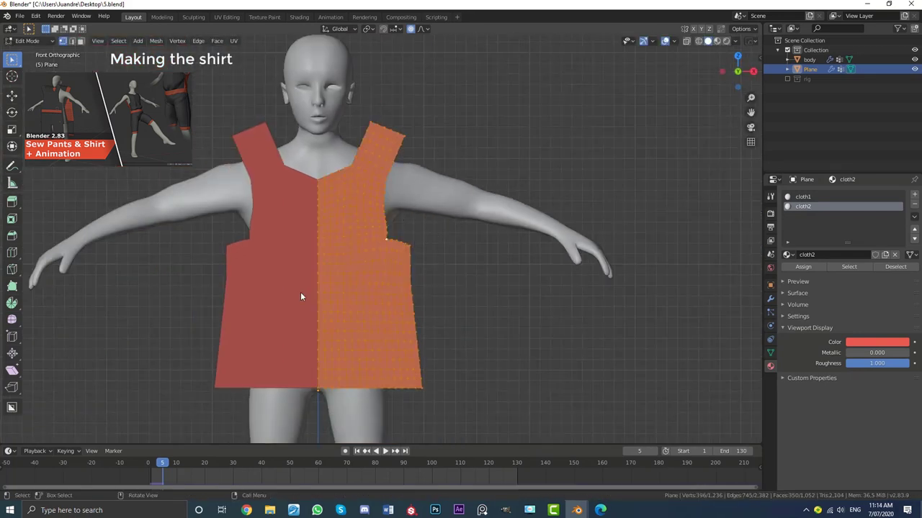
click(12, 320)
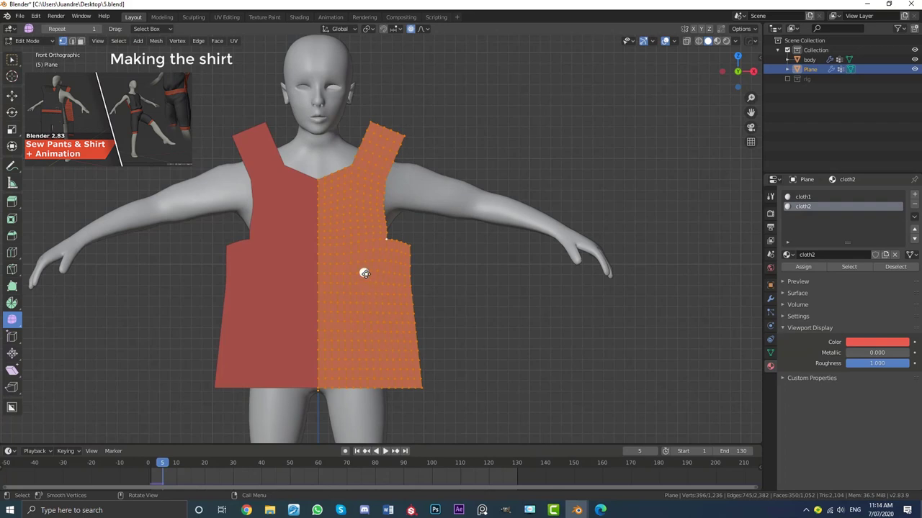
drag(364, 272, 497, 443)
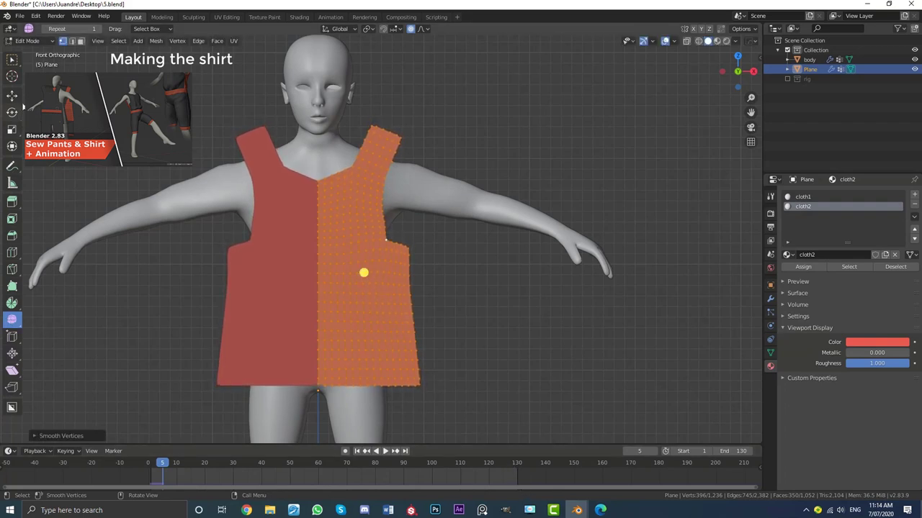
click(12, 95)
scroll(264, 224, down, 4)
scroll(453, 211, up, 2)
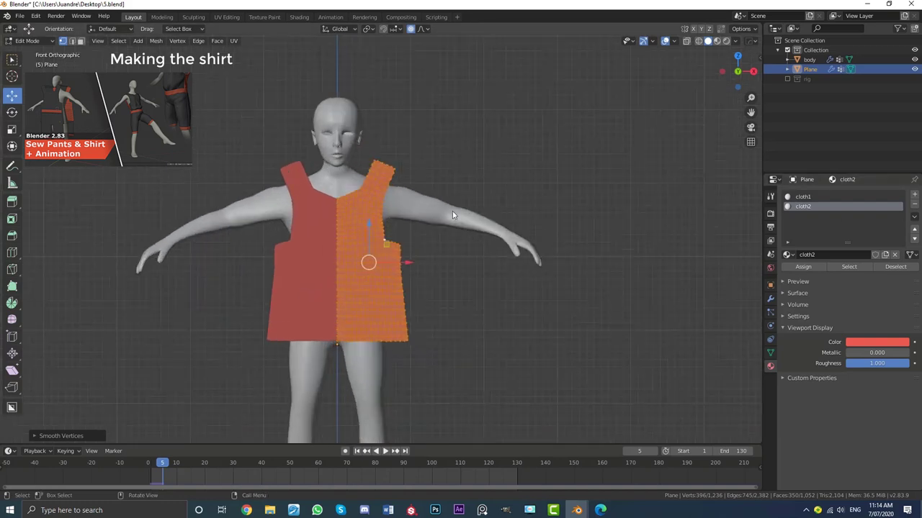
middle_drag(453, 211, 408, 229)
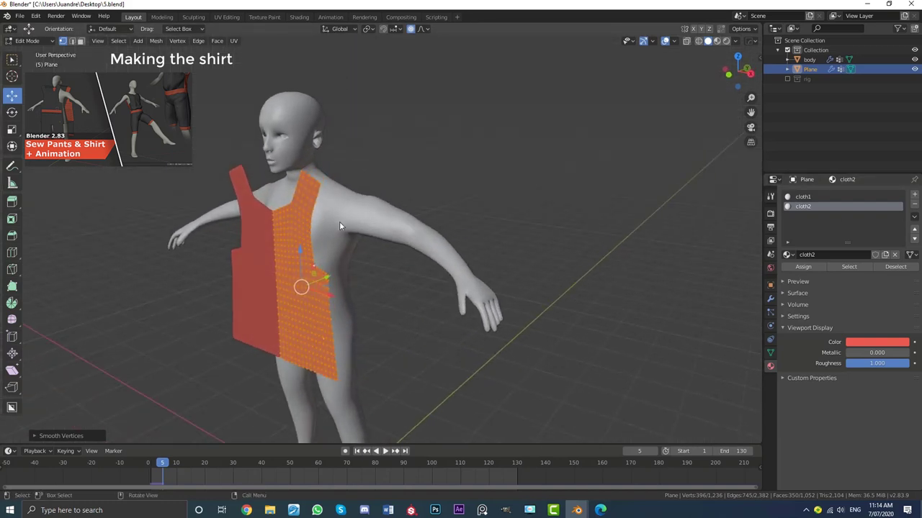
Step: Extrude the front panel's faces about 1 m backward past the body to form a matching back panel
click(80, 40)
scroll(392, 248, down, 3)
middle_drag(391, 248, 361, 248)
scroll(360, 247, up, 2)
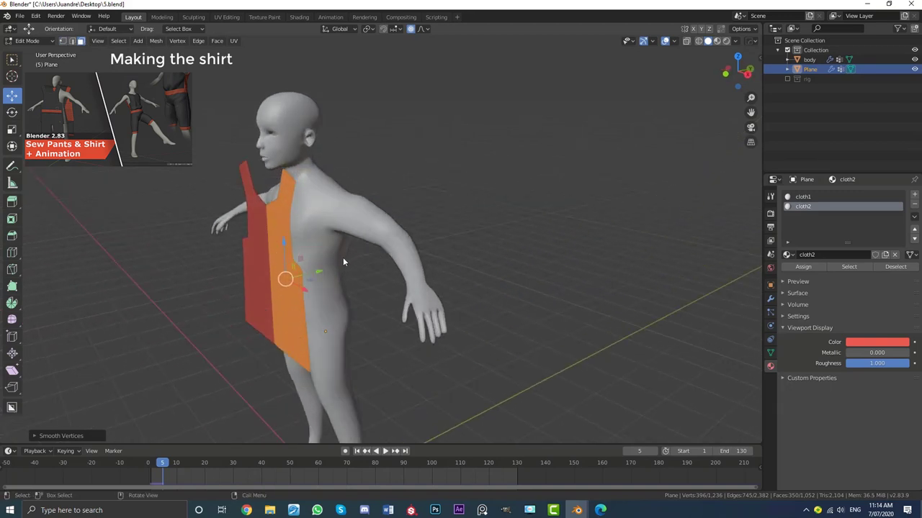
key(e)
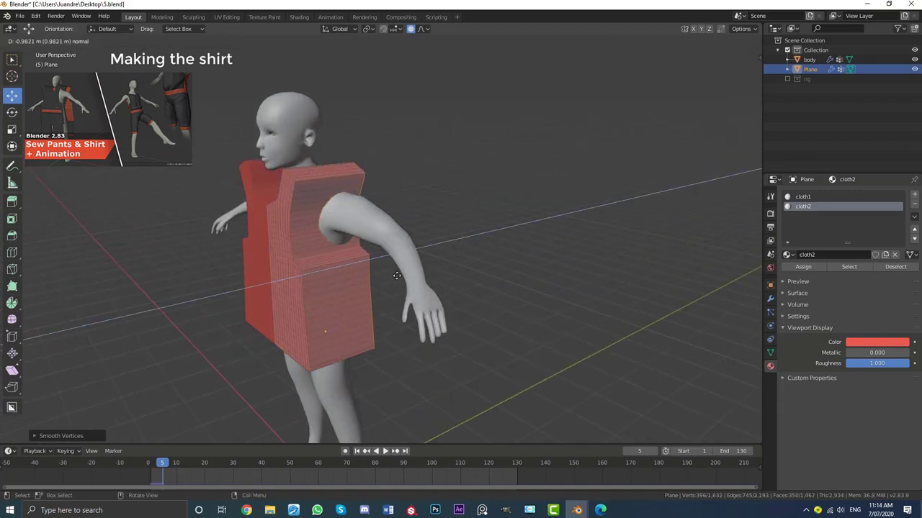
click(402, 278)
Step: Delete the connecting faces around the armhole, from the underarm ledge up to the shoulder strap
middle_drag(402, 278, 445, 265)
scroll(446, 266, up, 3)
scroll(323, 263, up, 4)
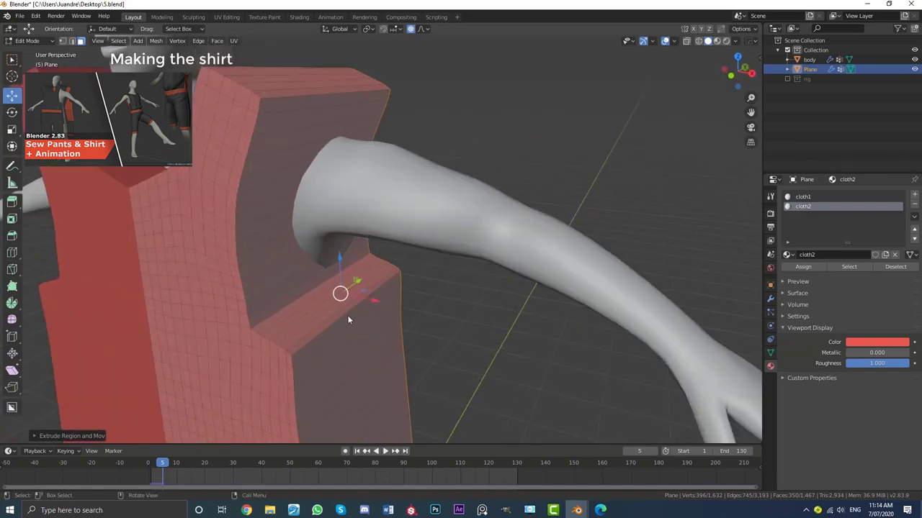
click(336, 317)
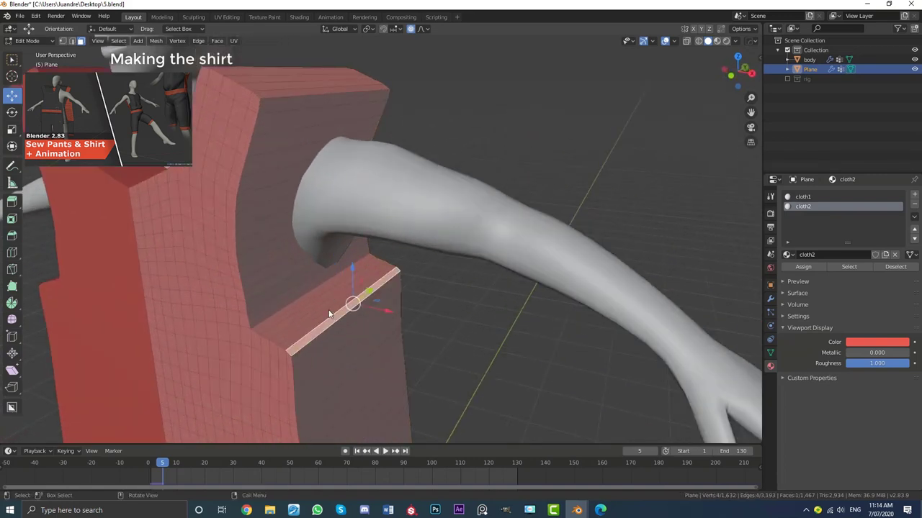
ctrl+click(313, 105)
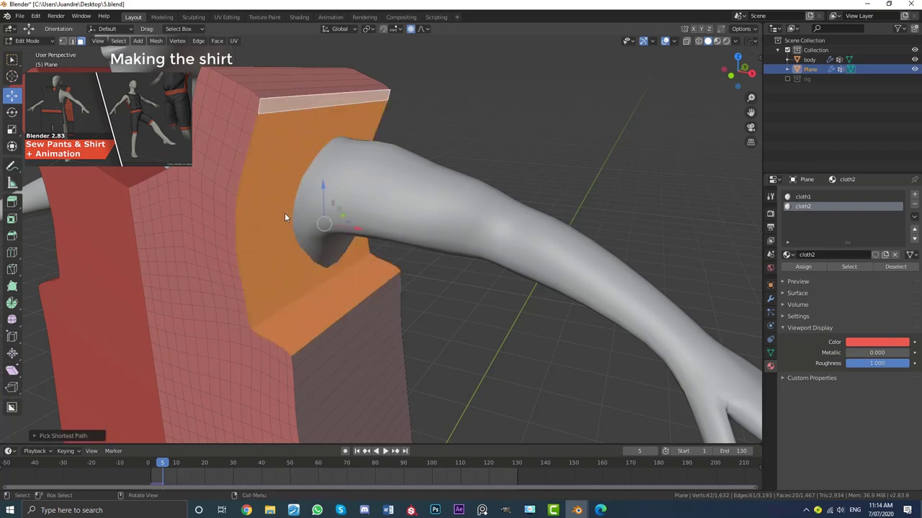
key(x)
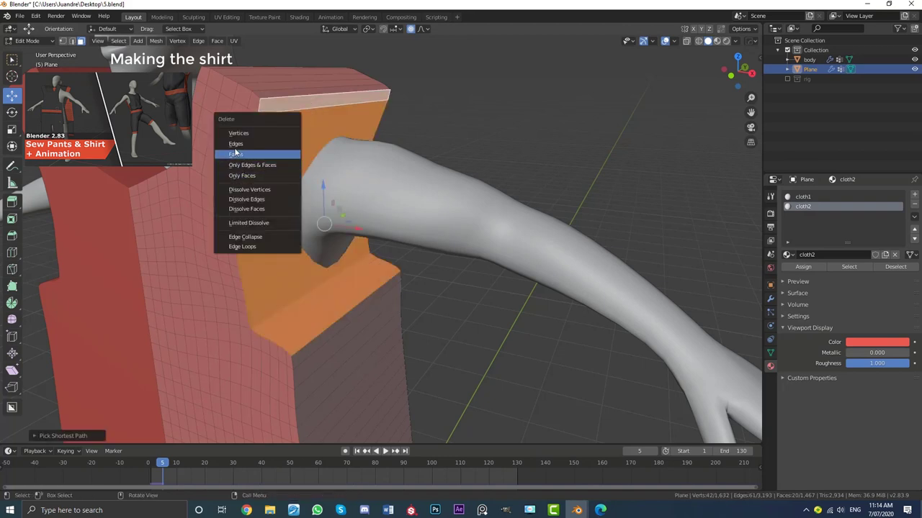
click(245, 156)
Step: Delete the connecting faces between front and back panels along the neckline and the strap's inner edge
scroll(277, 162, down, 3)
middle_drag(248, 157, 423, 244)
scroll(423, 244, up, 3)
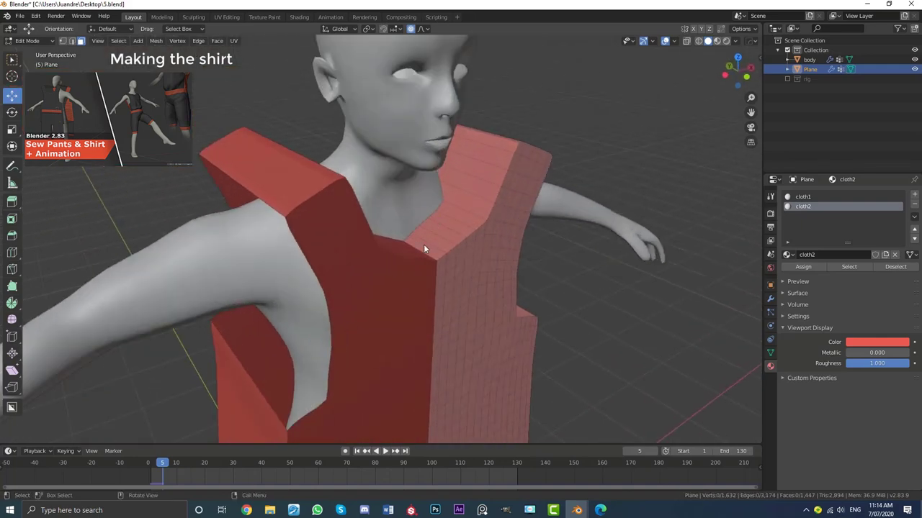
ctrl+click(488, 141)
key(x)
middle_drag(489, 140, 404, 207)
click(458, 150)
Step: Delete the connecting faces that close off the shirt's bottom hem
click(408, 232)
ctrl+click(247, 222)
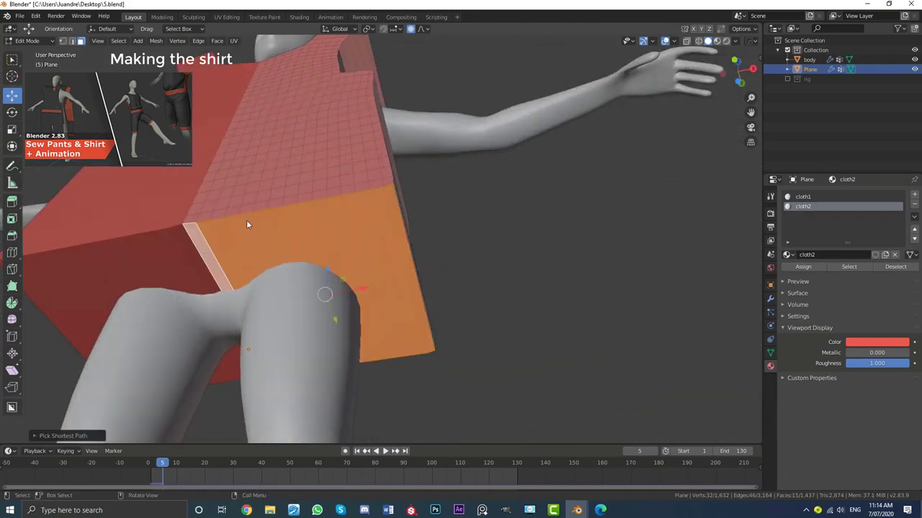
key(x)
click(288, 204)
middle_drag(288, 205, 422, 188)
Step: Select the connecting faces over the shoulder strap and down the shirt's side to the hem, and turn off proportional editing
middle_drag(362, 125, 340, 139)
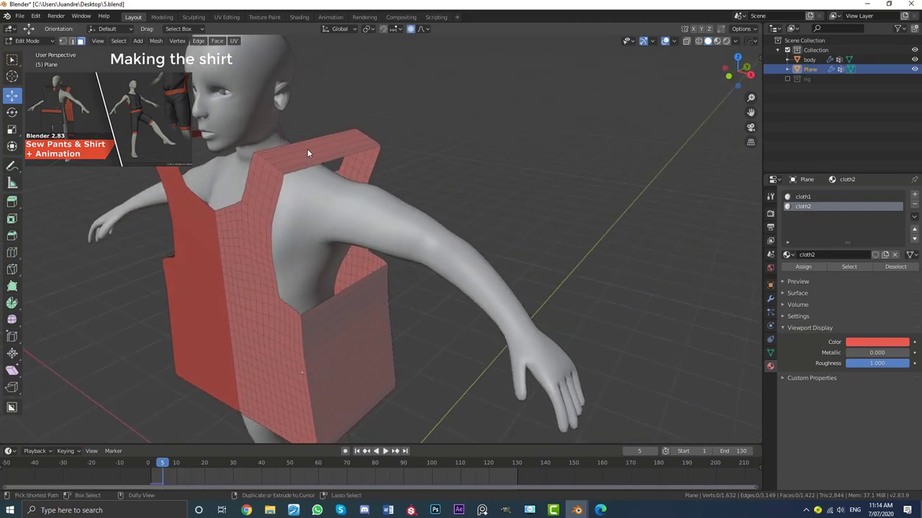
ctrl+click(306, 149)
middle_drag(314, 152, 320, 161)
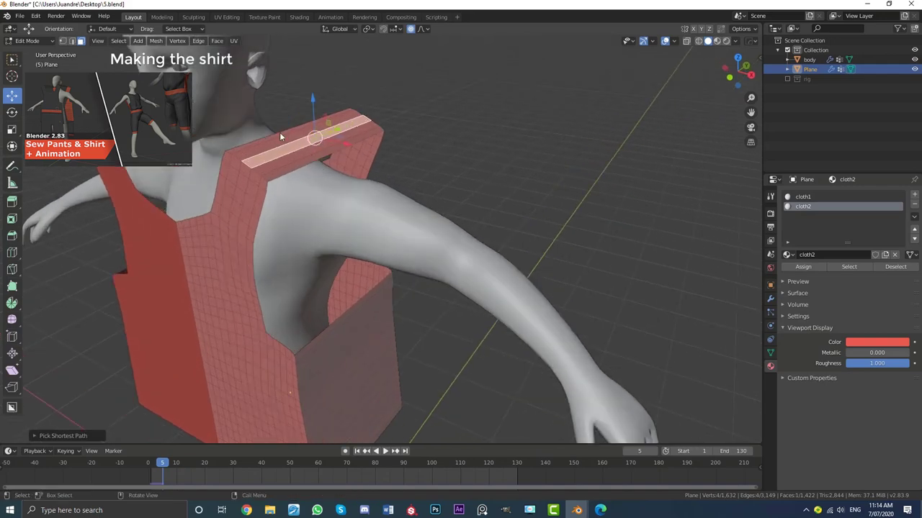
ctrl+click(308, 154)
ctrl+click(313, 159)
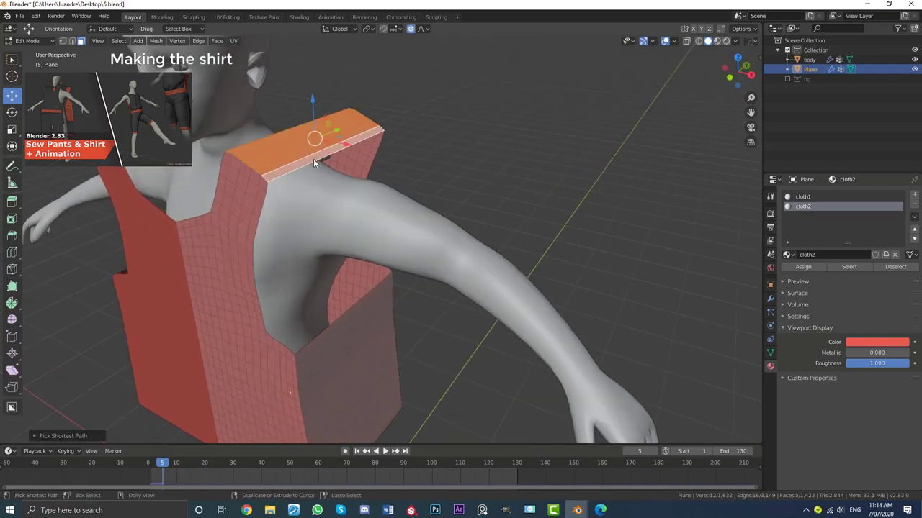
shift+click(347, 290)
middle_drag(347, 290, 350, 248)
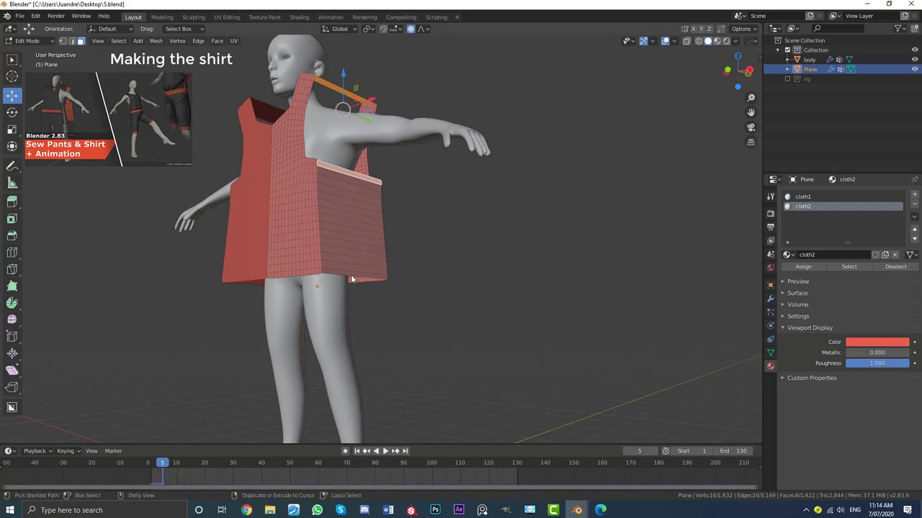
ctrl+shift+click(366, 188)
key(g)
middle_drag(366, 188, 375, 198)
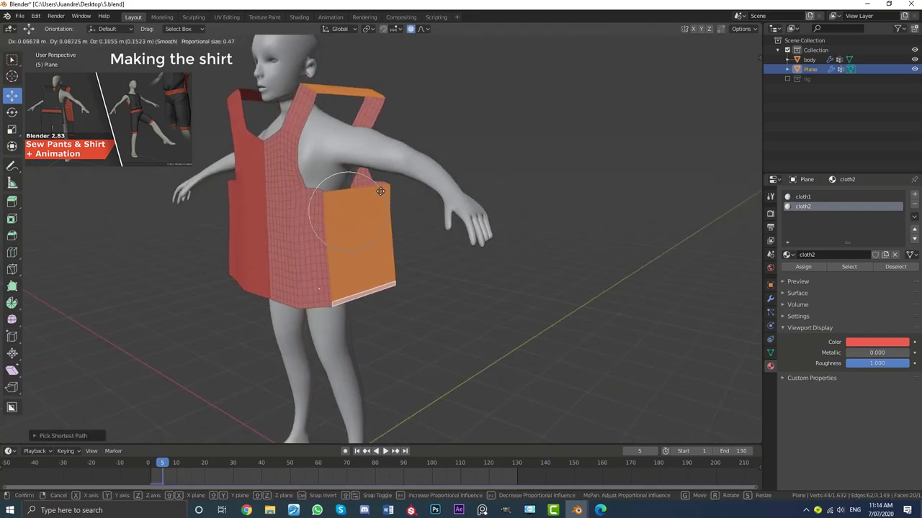
right_click(381, 192)
click(410, 29)
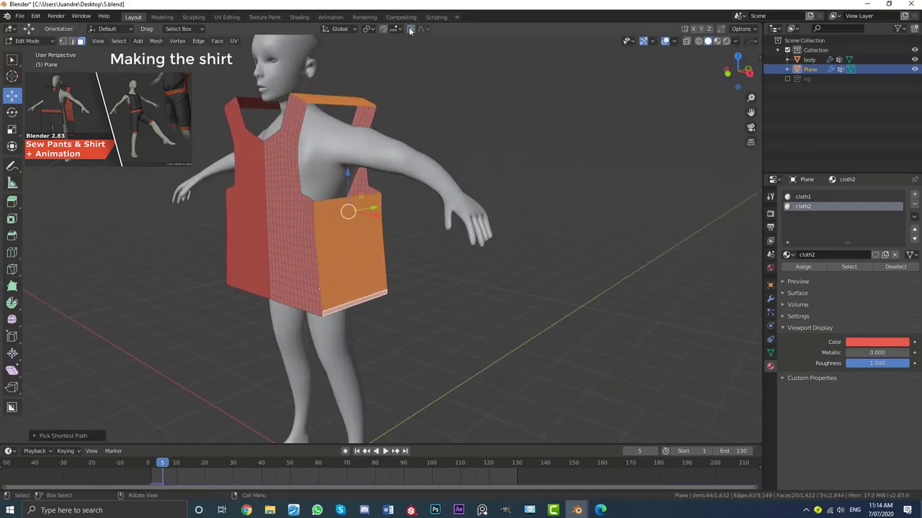
Step: Assign the selected connecting faces to the sewing vertex group and delete only their faces, leaving the edges as seams
click(771, 354)
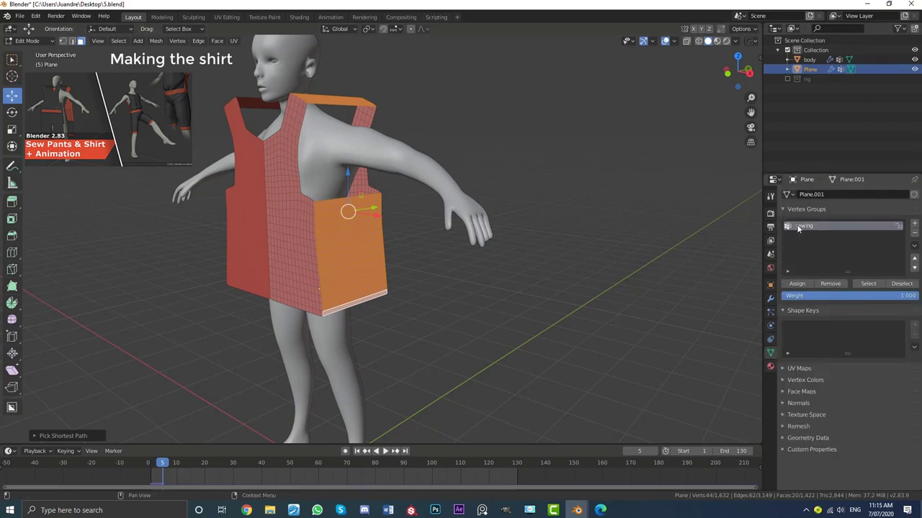
click(798, 286)
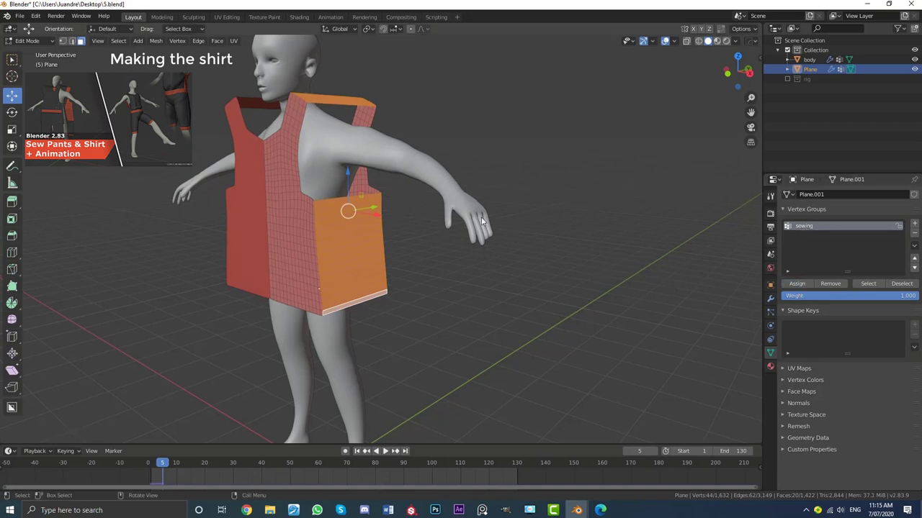
key(x)
click(375, 132)
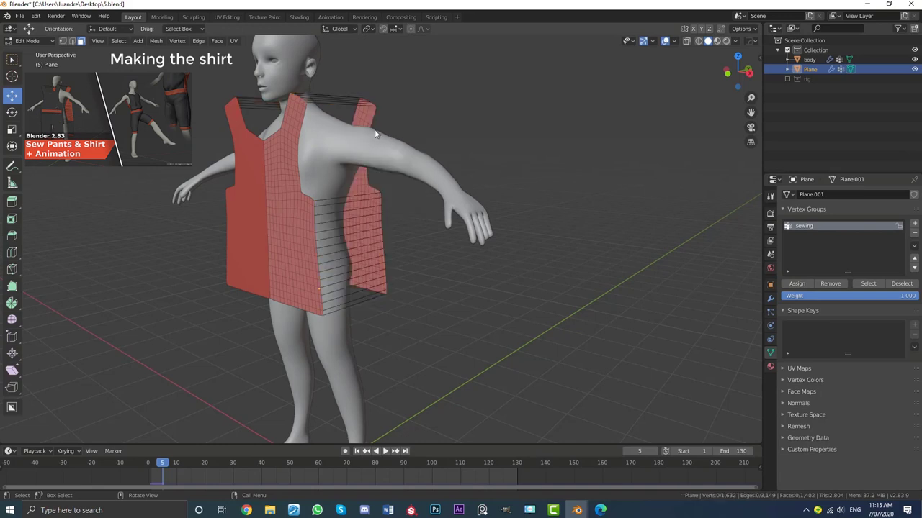
click(62, 40)
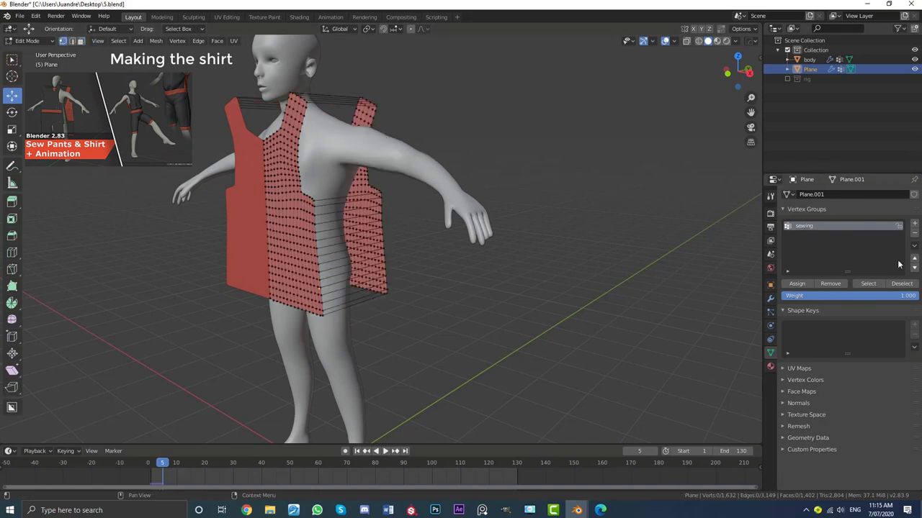
click(870, 285)
Step: Box-select the shirt's back panel vertices from the side in wireframe shading
middle_drag(528, 220, 303, 195)
mouse_move(361, 210)
middle_down()
mouse_move(418, 201)
mouse_move(410, 193)
mouse_move(370, 197)
mouse_move(409, 185)
middle_up()
key(z)
click(343, 186)
mouse_move(343, 186)
middle_down()
mouse_move(391, 198)
mouse_move(334, 194)
middle_up()
key(b)
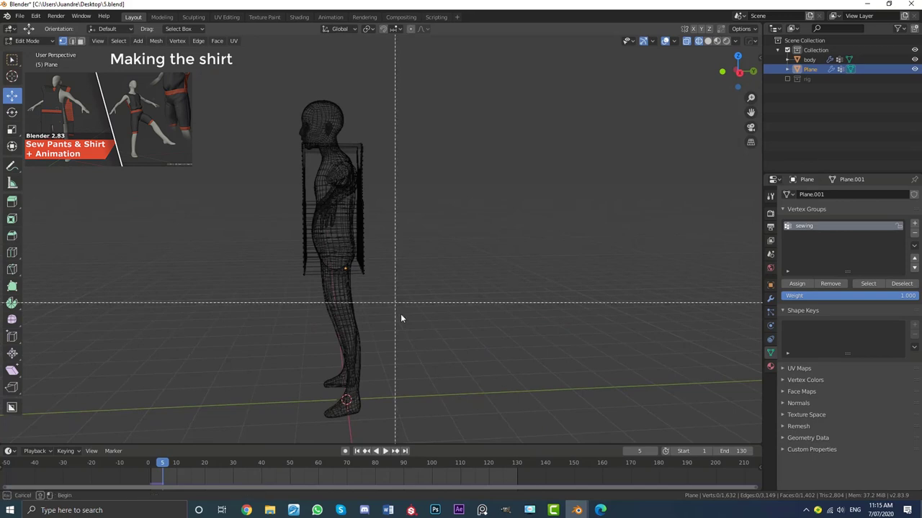
drag(399, 317, 363, 131)
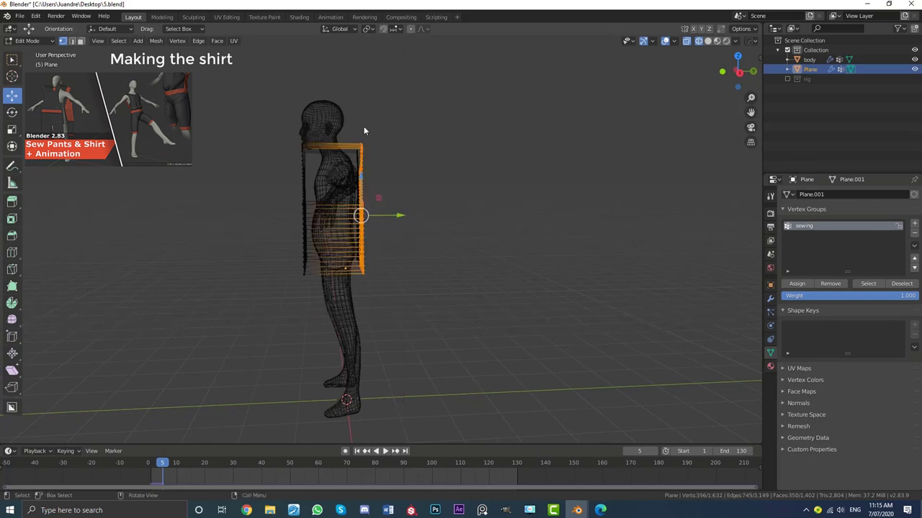
Step: Invert the selection to the shirt's front panel, assign it the cloth1 material and return to solid shading
click(770, 367)
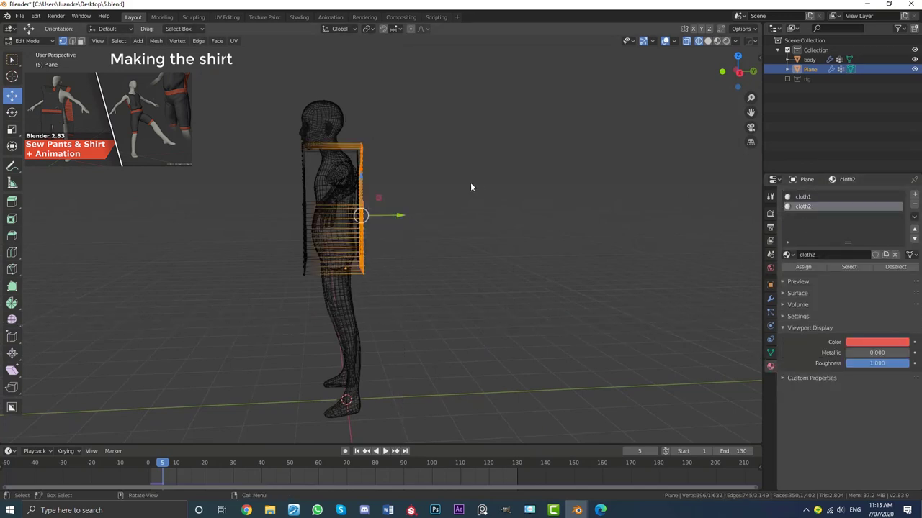
middle_drag(471, 183, 490, 194)
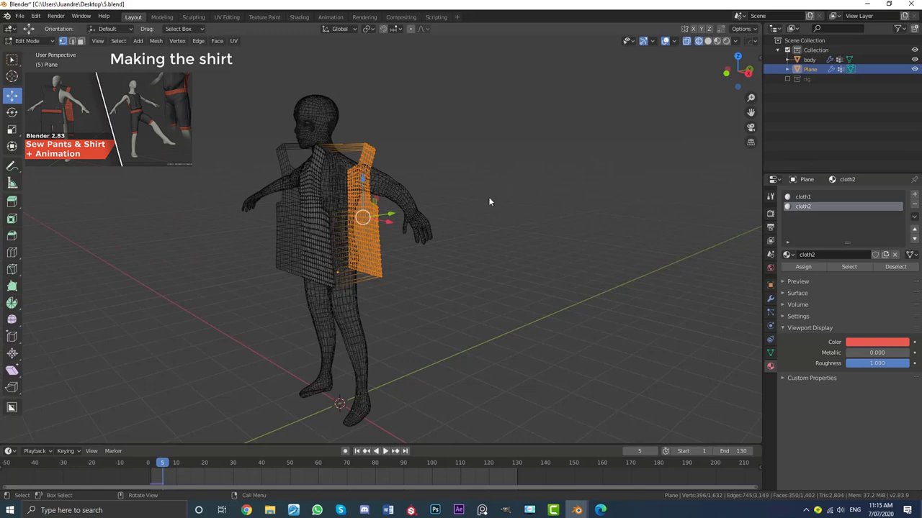
key(ctrl+i)
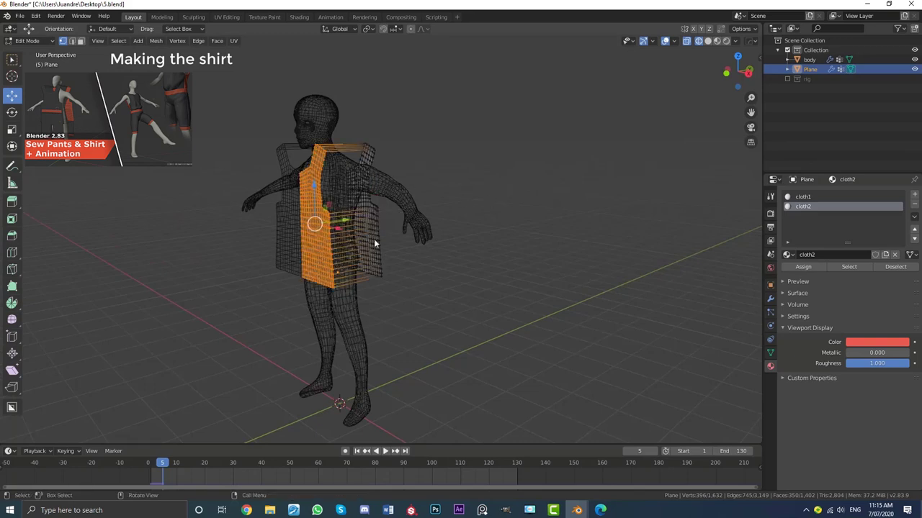
click(803, 196)
key(z)
click(526, 188)
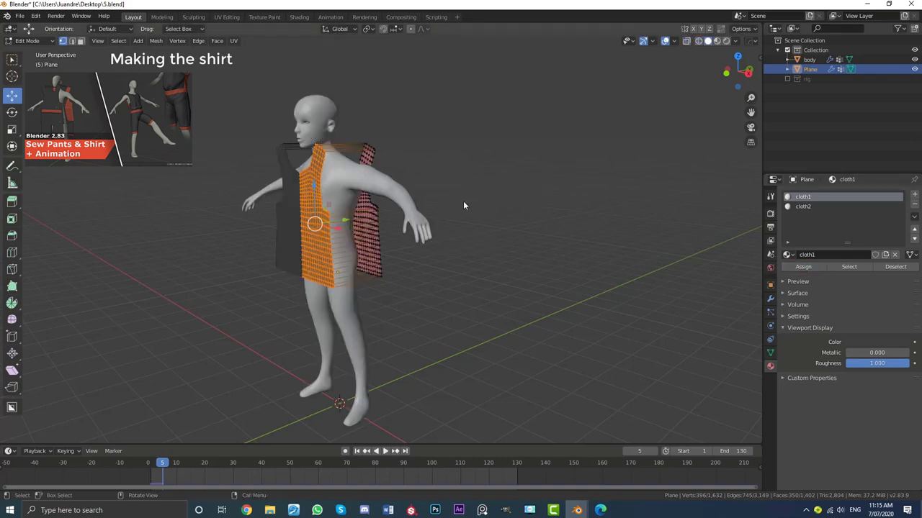
scroll(463, 201, up, 3)
middle_drag(463, 201, 549, 175)
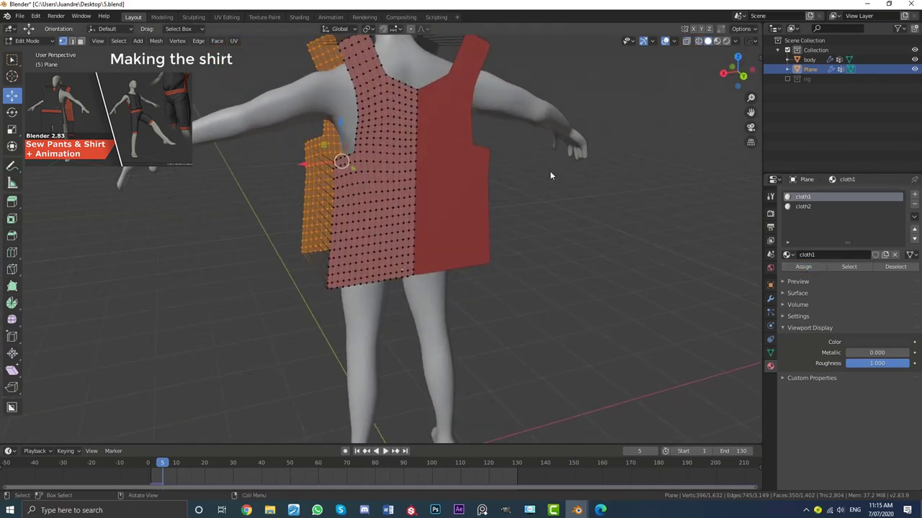
scroll(440, 189, down, 2)
middle_drag(440, 190, 473, 185)
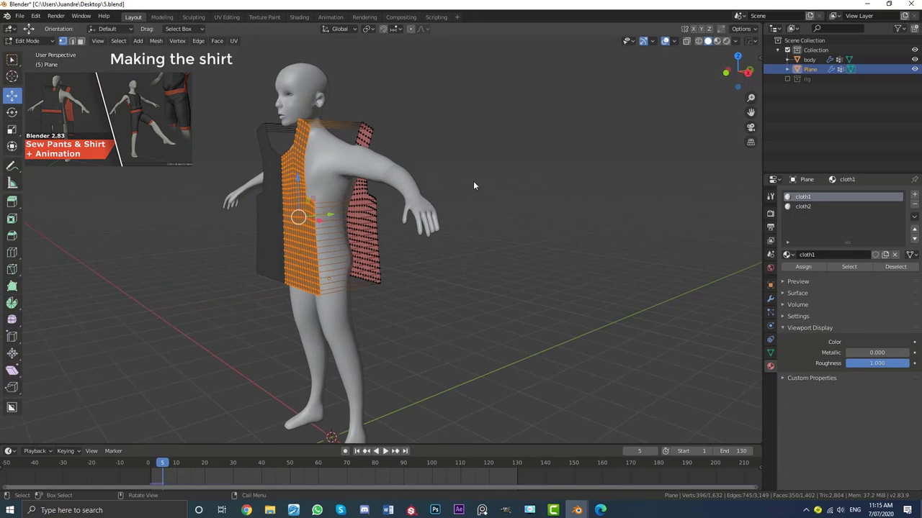
Step: Leave mesh editing, rewind to frame 1 and run the cloth simulation until the shirt closes around the body
key(Tab)
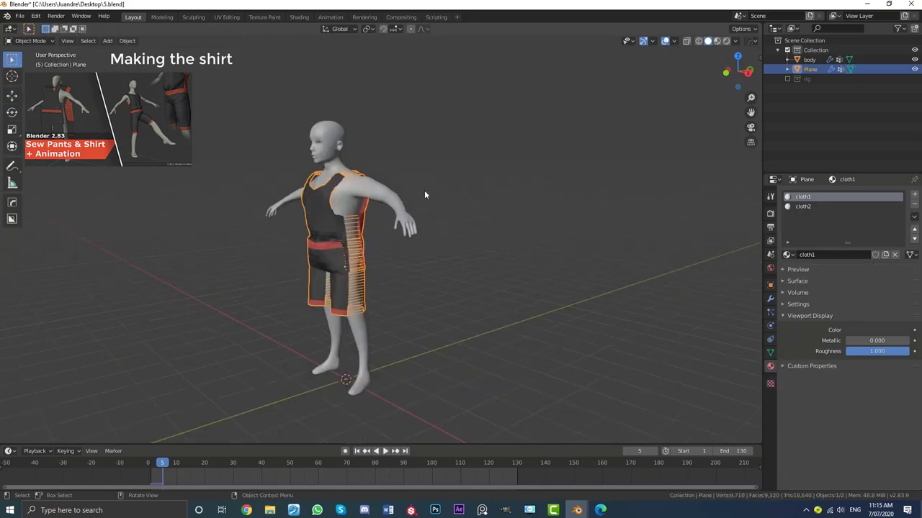
scroll(424, 190, down, 2)
scroll(417, 198, up, 3)
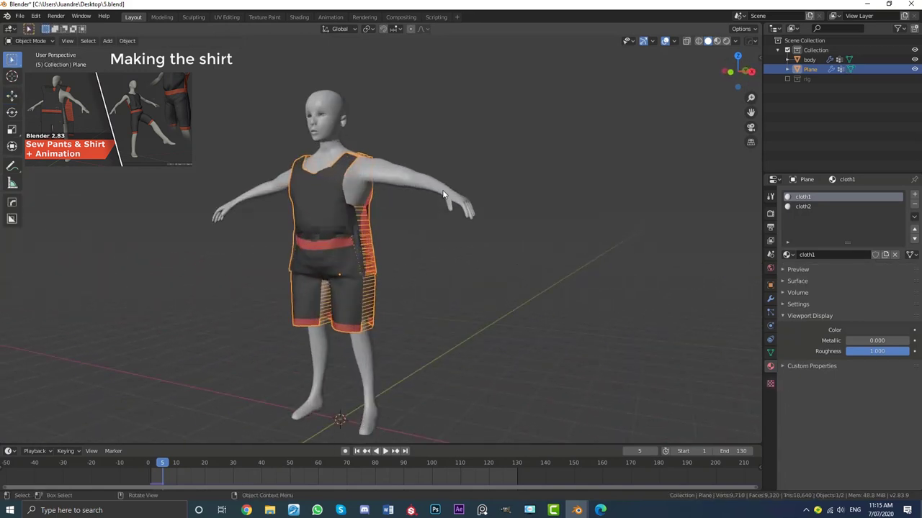
key(shift+Left)
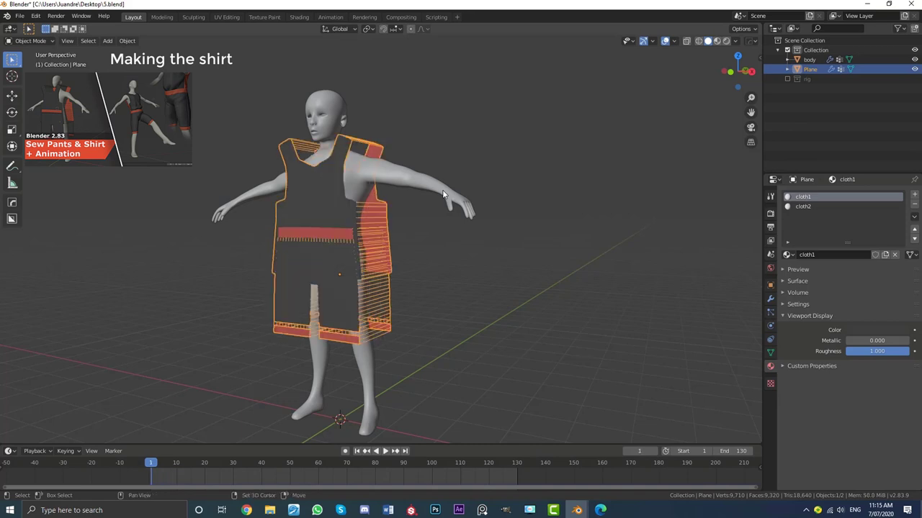
middle_drag(494, 191, 415, 185)
click(387, 180)
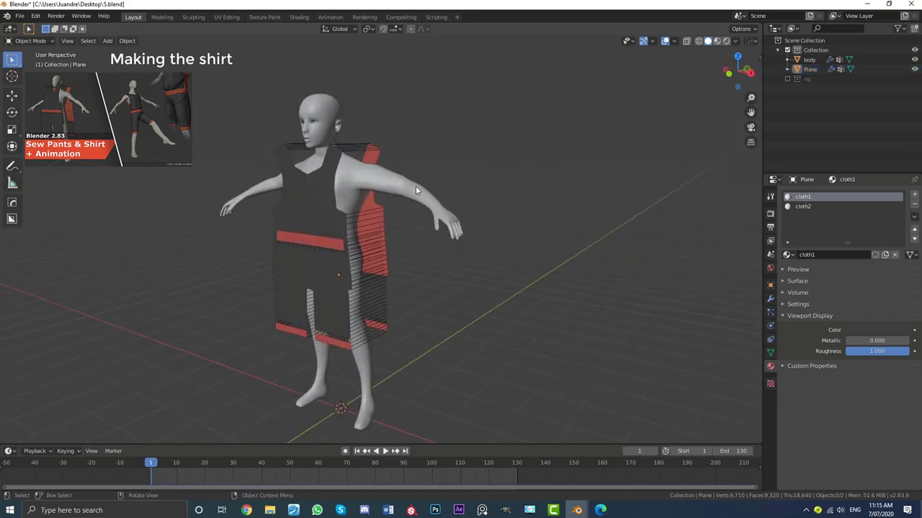
key(space)
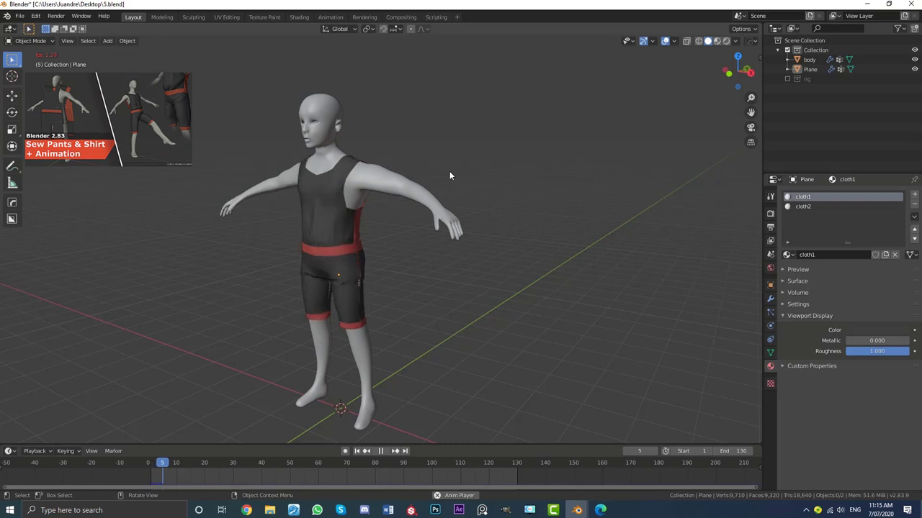
key(space)
Step: Apply smooth shading to the clothing mesh
middle_drag(363, 216, 338, 213)
scroll(338, 214, up, 3)
click(338, 213)
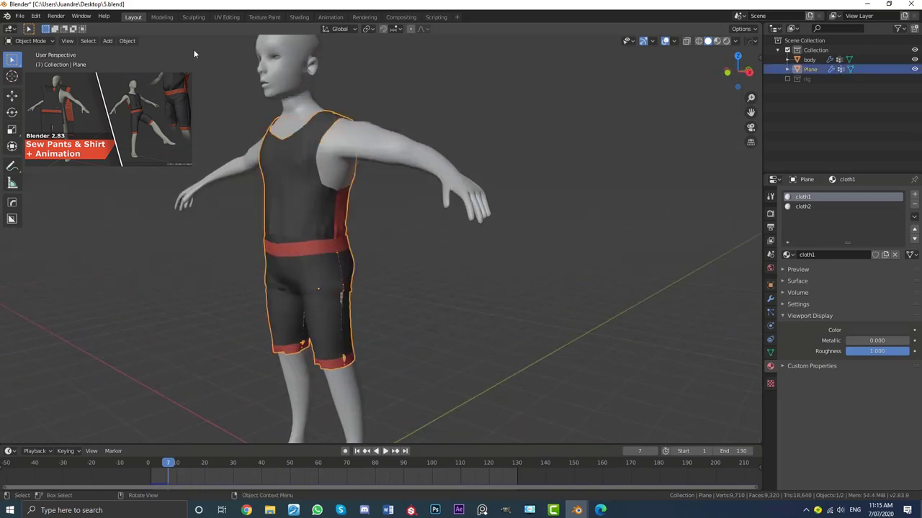
click(128, 41)
middle_drag(160, 238, 378, 186)
scroll(287, 148, down, 4)
Step: Continue the cloth simulation for another frame and inspect the sewn clothes from the side
key(space)
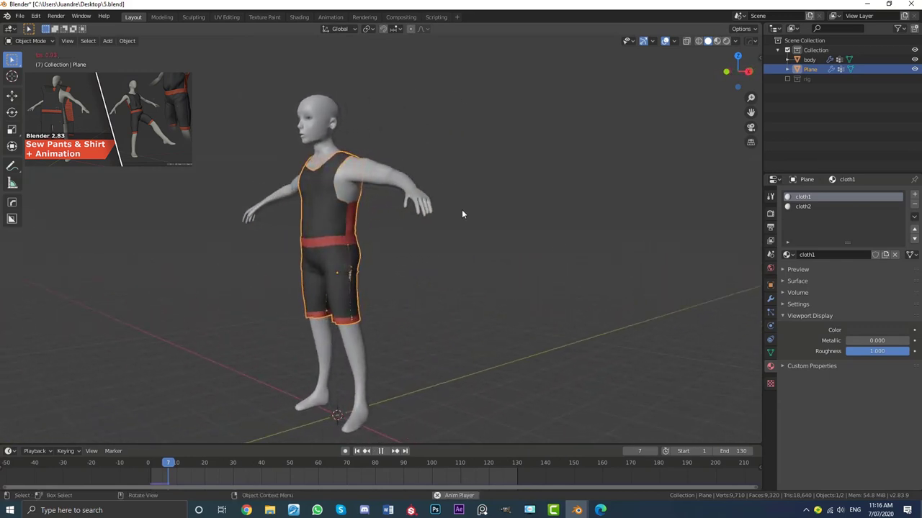
key(space)
scroll(453, 223, down, 2)
middle_drag(454, 223, 358, 242)
scroll(378, 225, up, 4)
scroll(358, 242, down, 3)
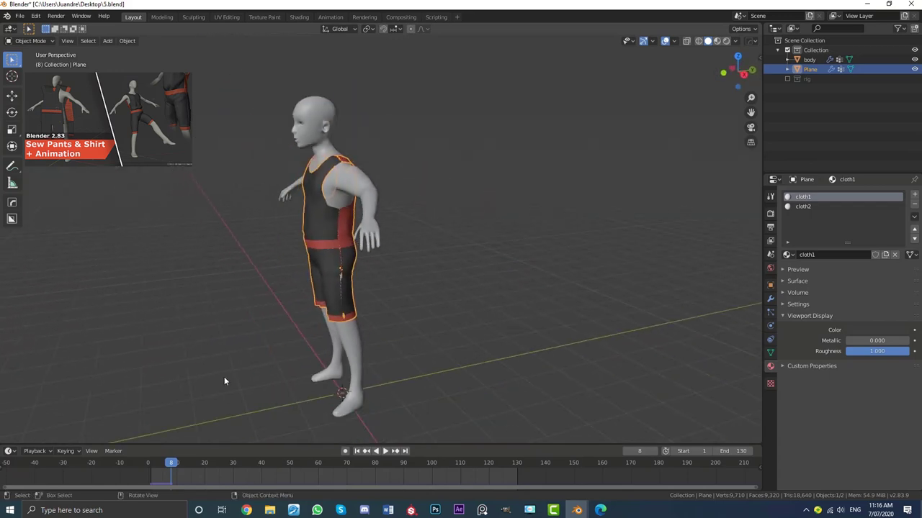
Step: Rewind to frame 1 and examine the sewing edges along the shirt's side, waistband and pants up close
drag(177, 463, 151, 462)
middle_drag(285, 324, 331, 277)
scroll(331, 277, up, 5)
middle_drag(295, 185, 259, 197)
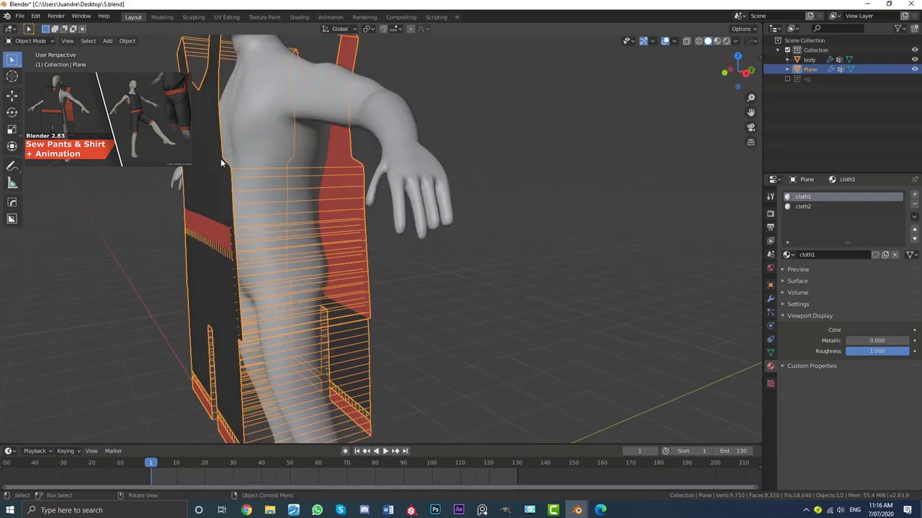
middle_drag(220, 158, 273, 198)
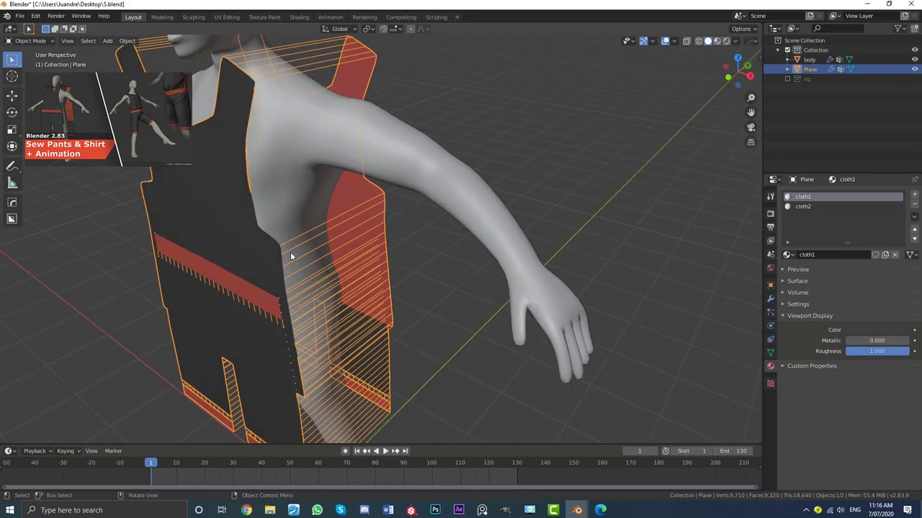
scroll(267, 227, down, 5)
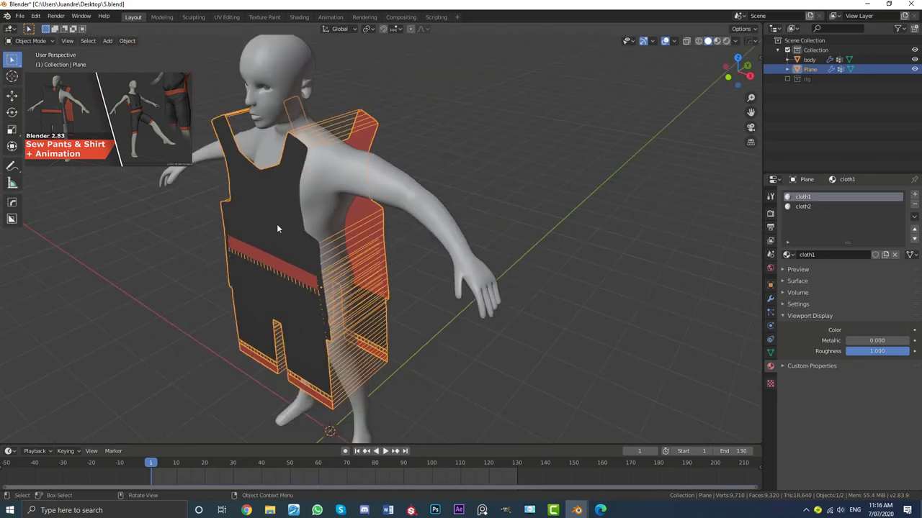
mouse_move(277, 224)
middle_down()
mouse_move(290, 233)
mouse_move(279, 233)
middle_up()
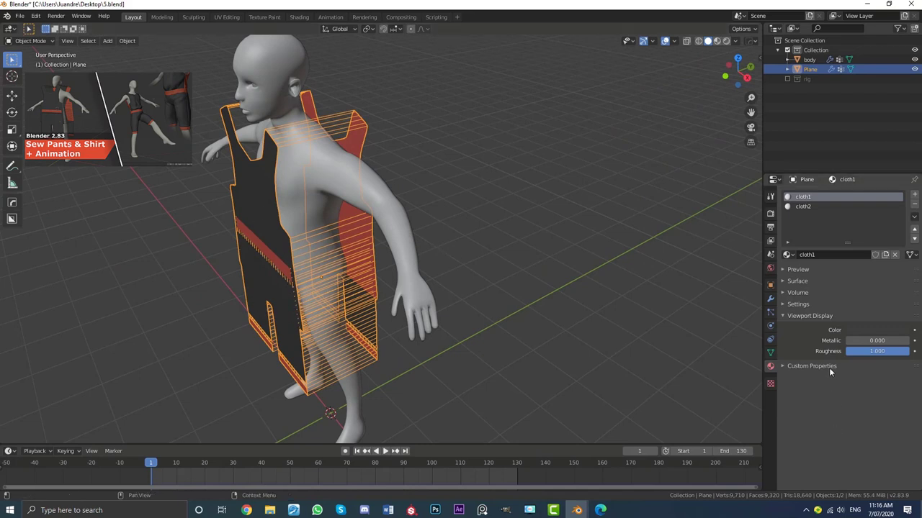
scroll(339, 240, up, 3)
middle_drag(338, 240, 283, 268)
scroll(334, 251, up, 2)
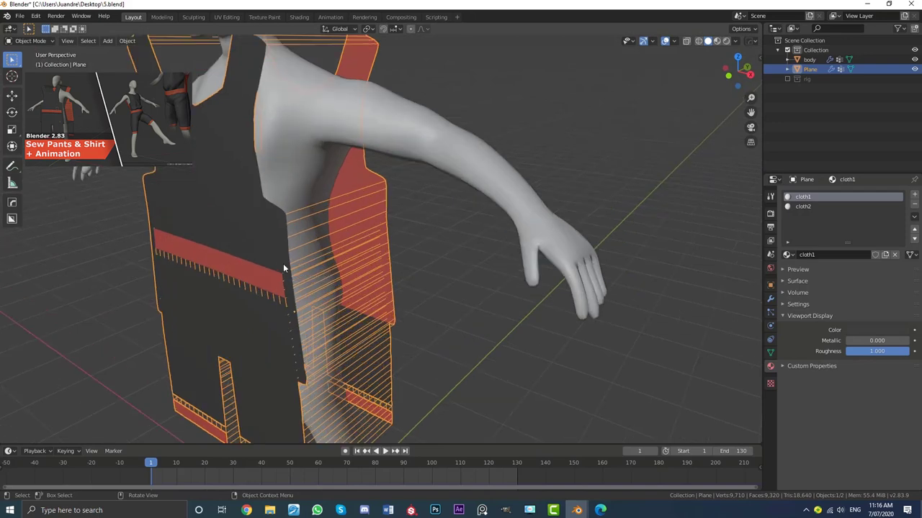
scroll(374, 281, down, 3)
middle_drag(373, 282, 394, 241)
middle_drag(260, 262, 356, 204)
Step: Edit the clothing mesh again, clear the selection and reveal the hidden pants geometry
key(Tab)
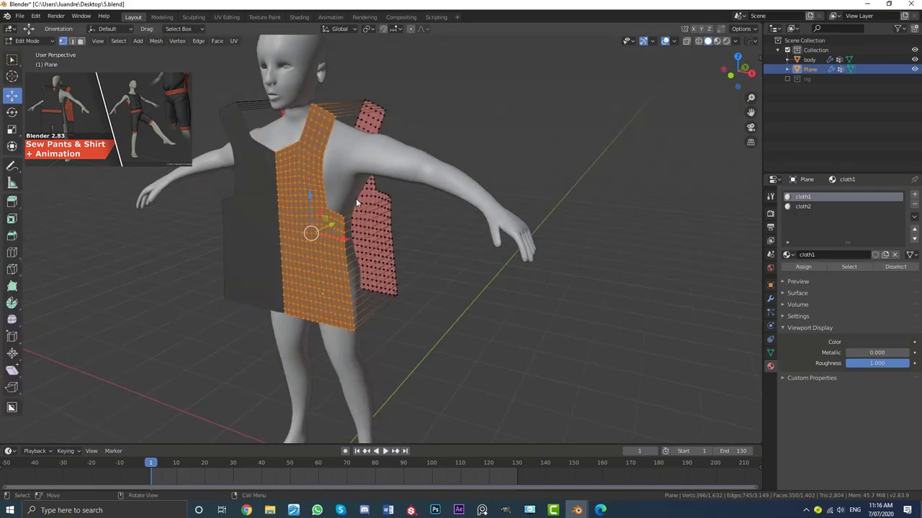
key(alt+a)
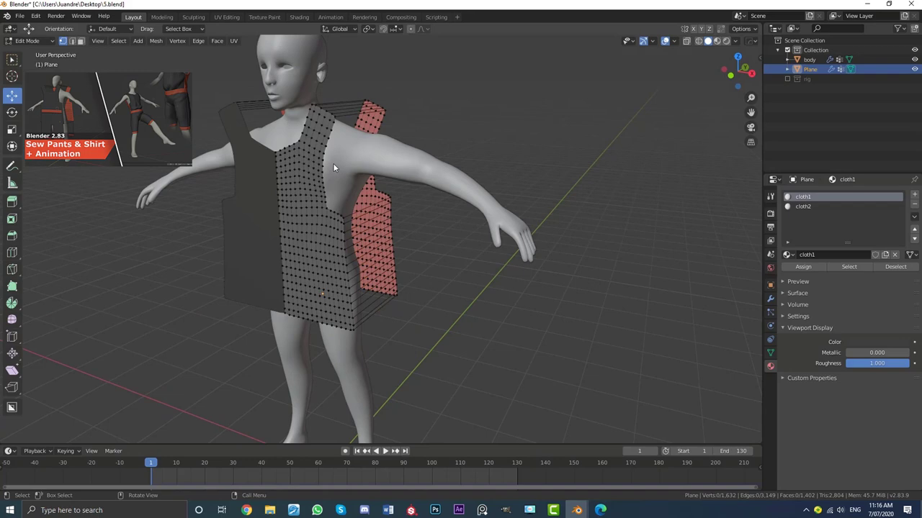
scroll(332, 163, down, 4)
scroll(344, 189, up, 4)
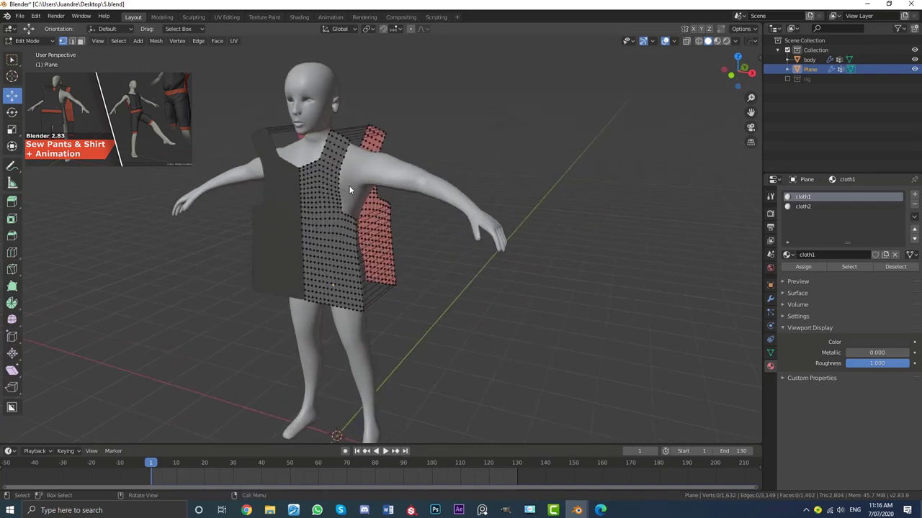
key(alt+h)
middle_drag(339, 183, 327, 241)
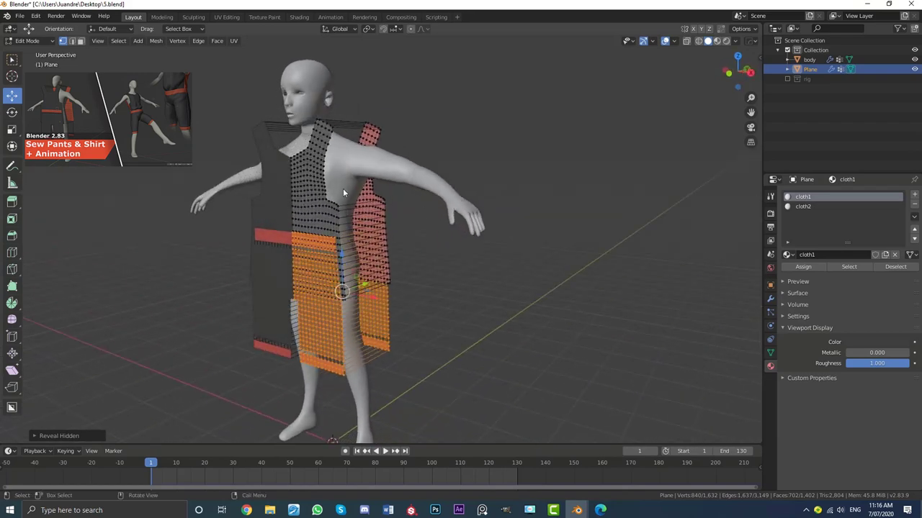
Step: Try hiding the shirt's linked geometry so only the pants remain, and undo the hiding
scroll(327, 127, up, 2)
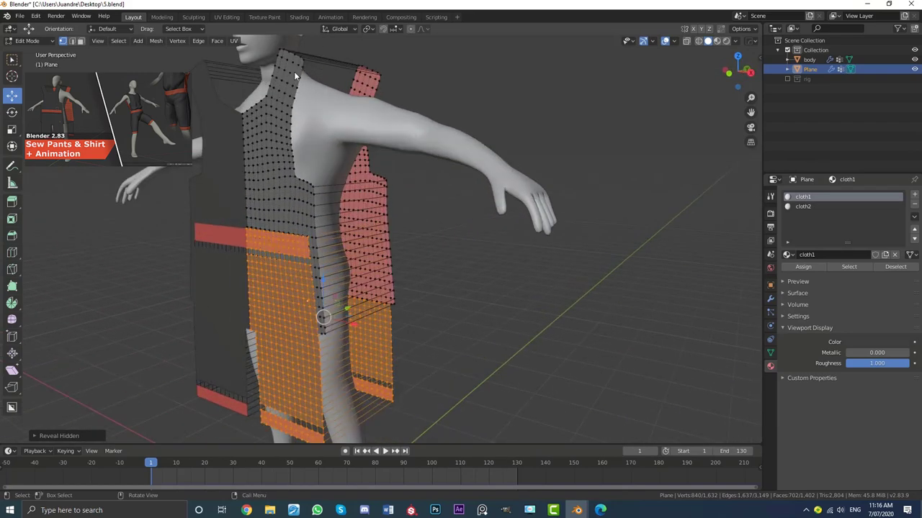
click(294, 72)
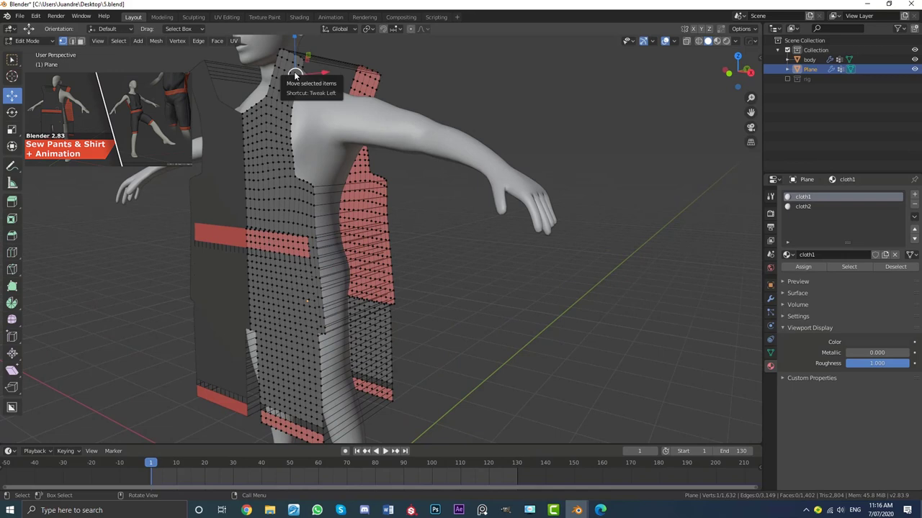
key(ctrl+l)
scroll(292, 71, down, 2)
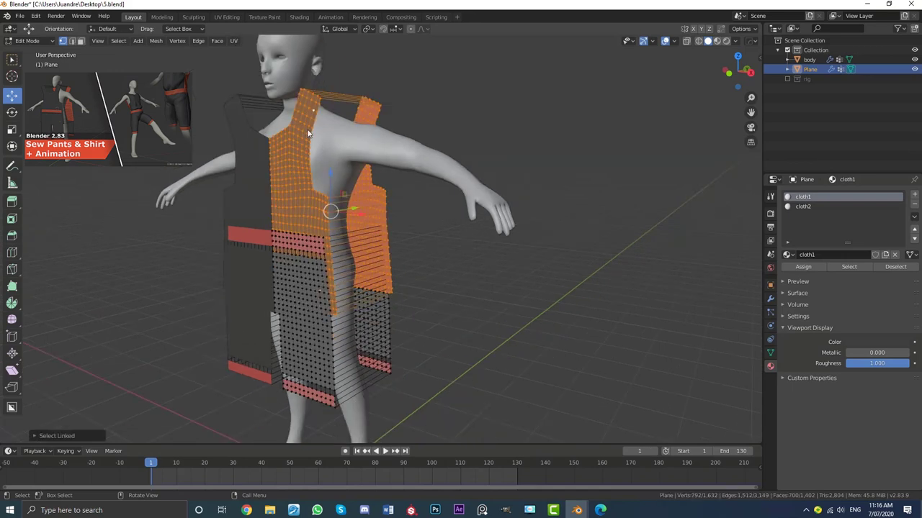
key(h)
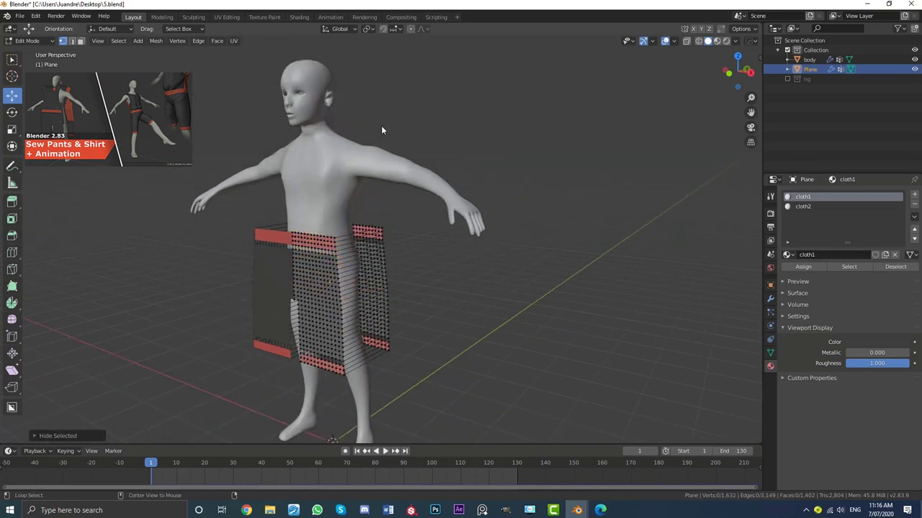
key(ctrl+z)
Step: Return to Object Mode, deselect the clothing and run the cloth simulation from frame 1 to frame 8
middle_drag(203, 234, 302, 324)
key(Tab)
click(282, 432)
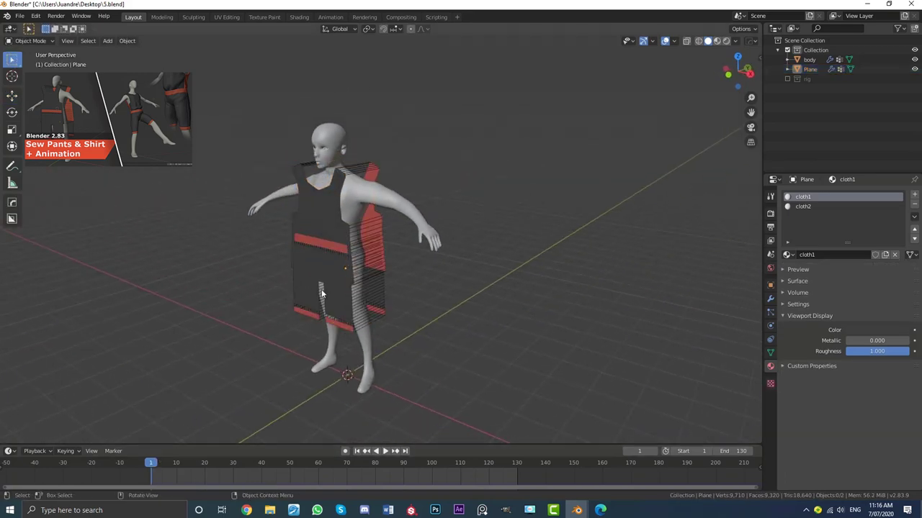
key(space)
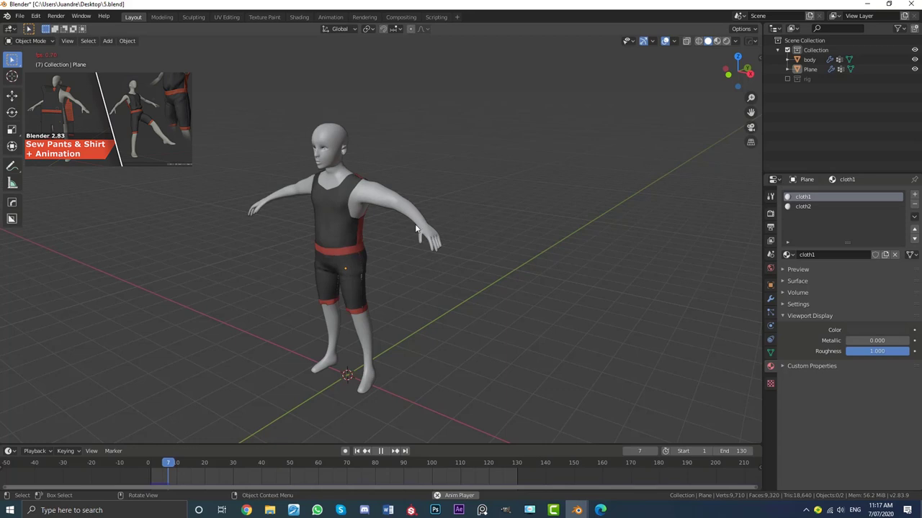
key(space)
scroll(381, 235, up, 2)
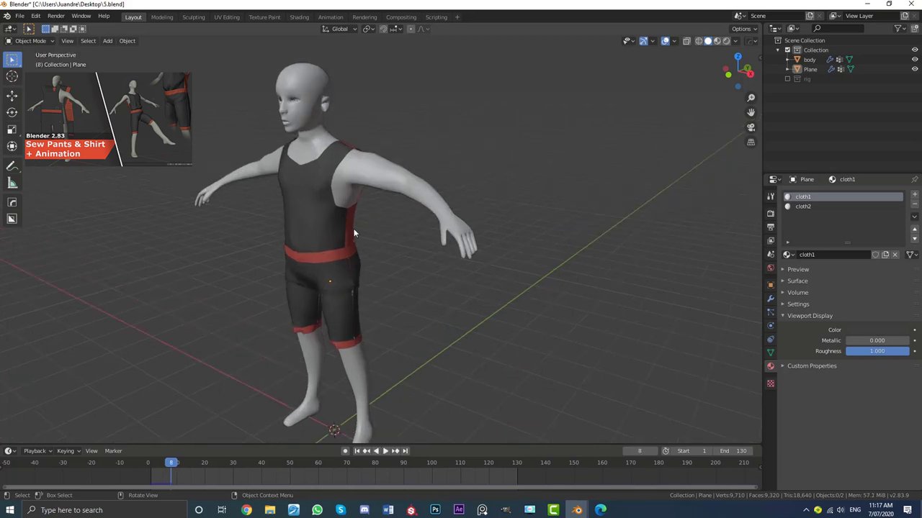
Step: Turn on the viewport display of the clothing's Subdivision and Solidify modifiers
click(354, 233)
click(772, 299)
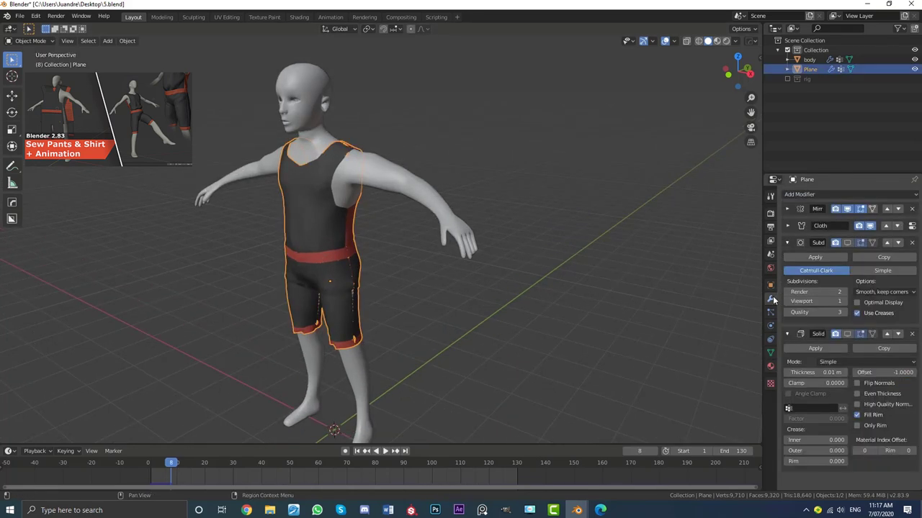
click(847, 243)
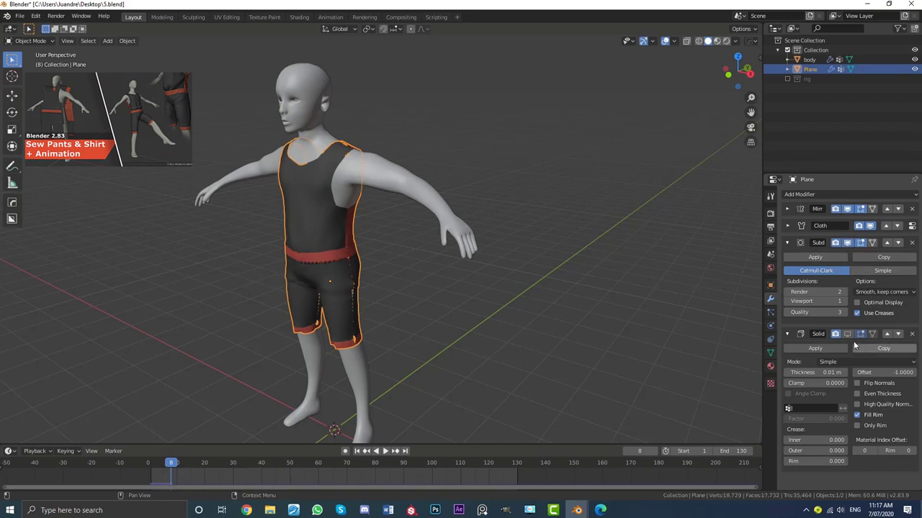
middle_drag(446, 267, 361, 191)
click(442, 262)
Step: Examine the smoothed, thickened clothes up close, focusing on the pants' side seam, waistband and leg cuffs
scroll(322, 311, up, 4)
scroll(361, 191, up, 3)
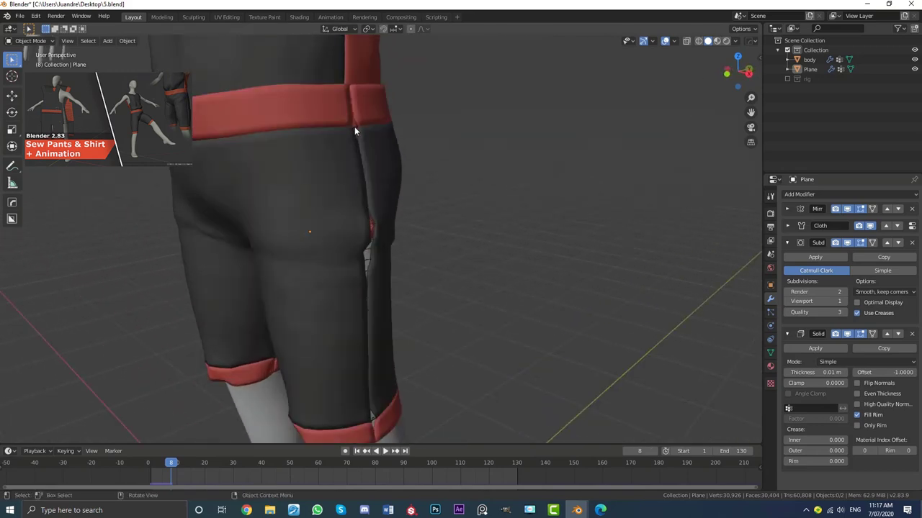
scroll(354, 131, down, 3)
click(383, 186)
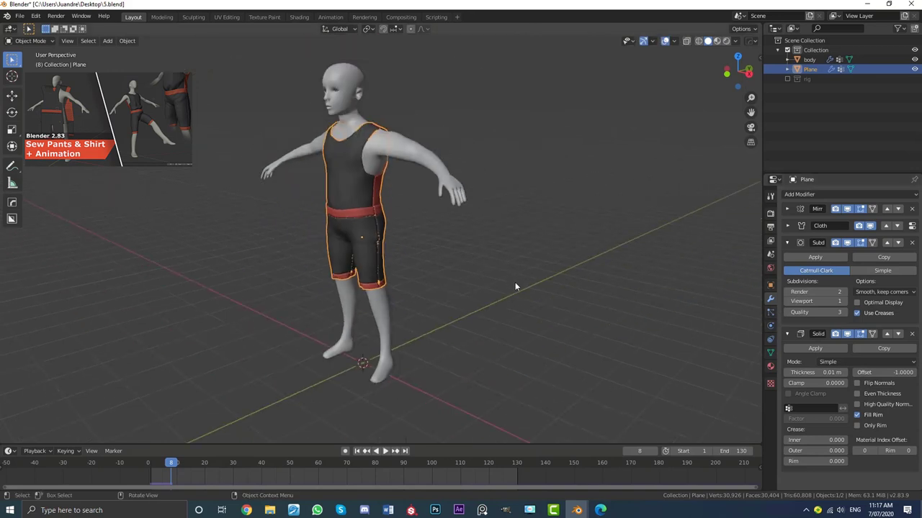
click(531, 289)
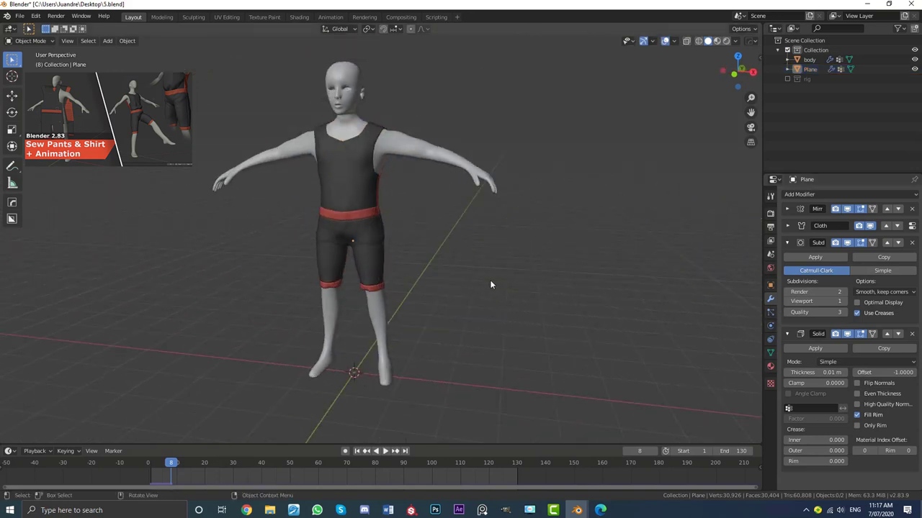
middle_drag(489, 284, 442, 282)
scroll(444, 283, up, 3)
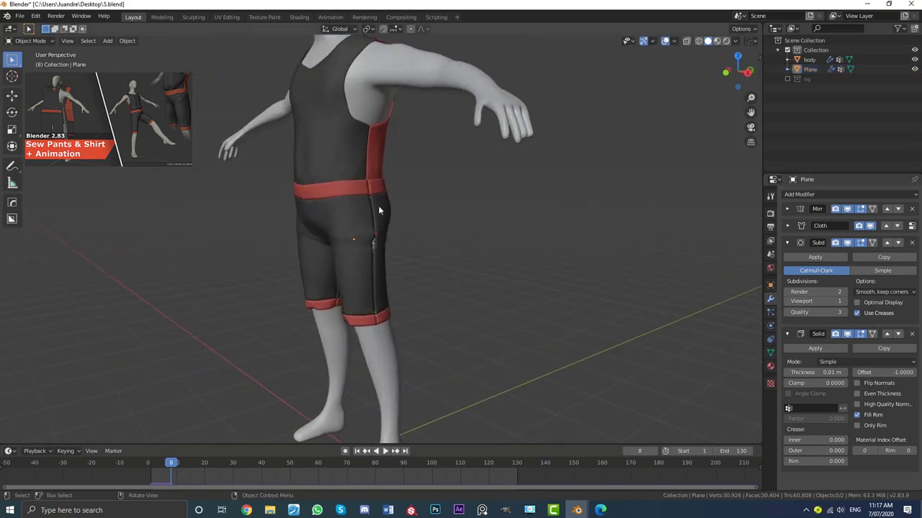
middle_drag(378, 205, 363, 185)
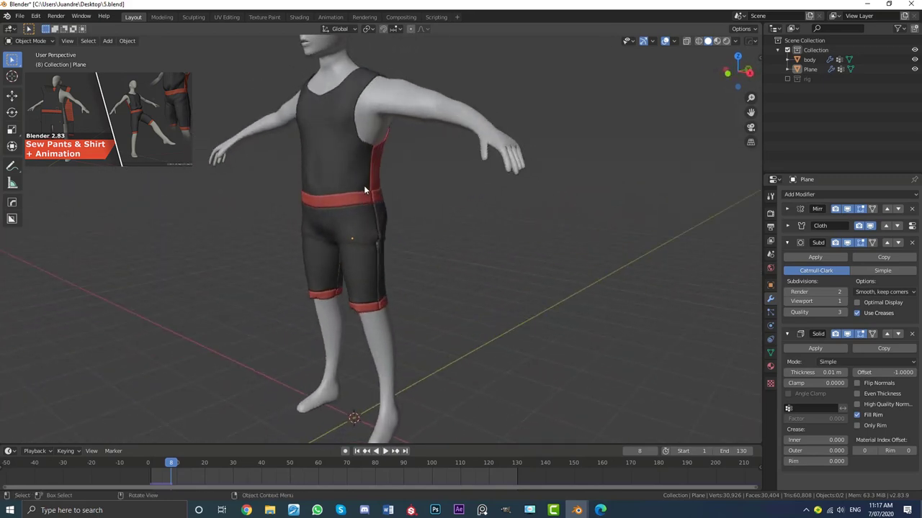
scroll(357, 244, up, 3)
middle_drag(353, 270, 383, 249)
click(382, 249)
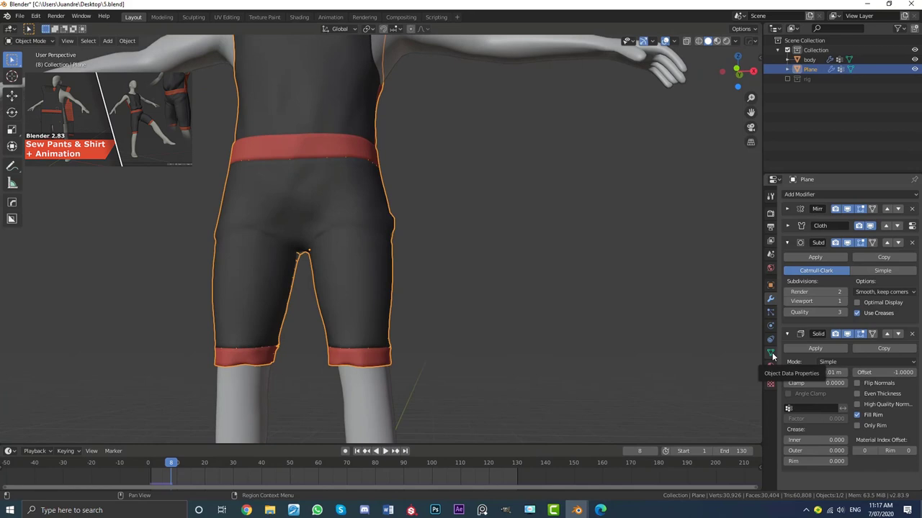
middle_drag(525, 247, 303, 185)
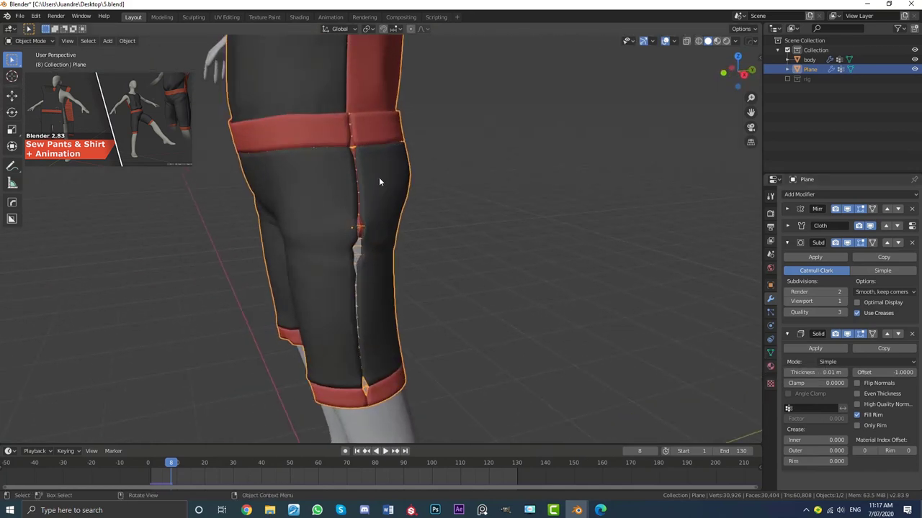
middle_drag(381, 181, 424, 223)
scroll(424, 223, down, 4)
Step: Open the clothing's cloth physics settings and rerun the simulation from the start to frame 3
click(771, 326)
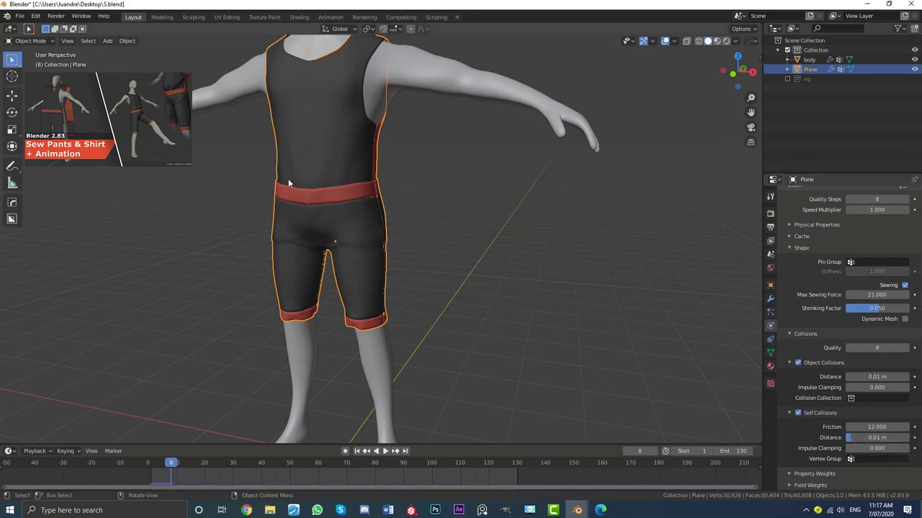
scroll(288, 184, down, 4)
key(alt+a)
middle_drag(288, 184, 455, 229)
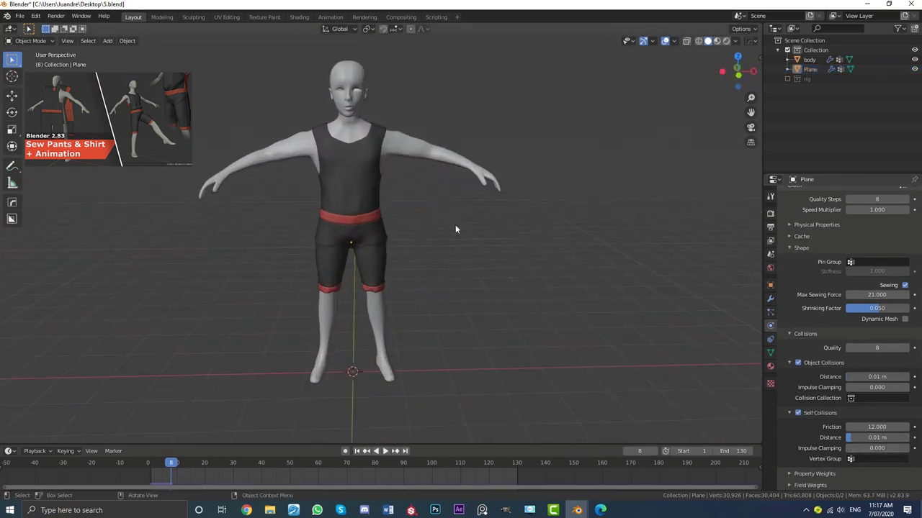
click(365, 210)
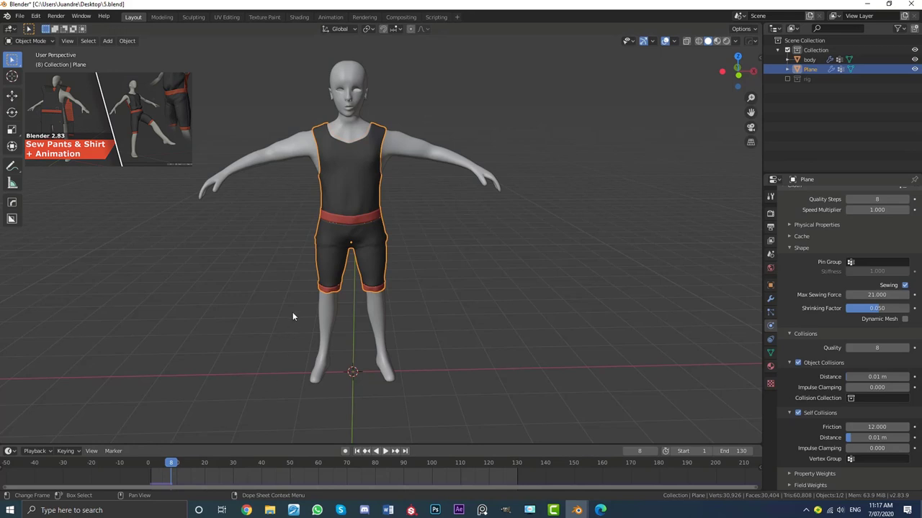
key(space)
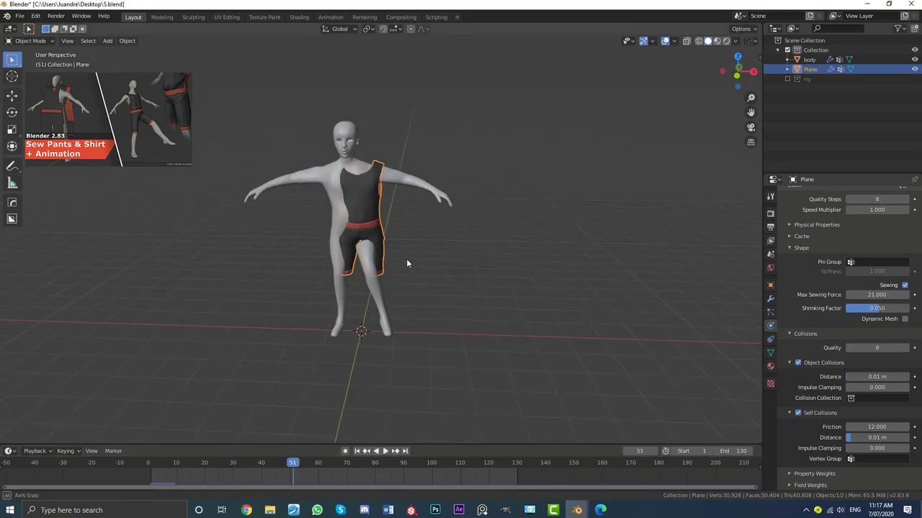
scroll(406, 264, up, 5)
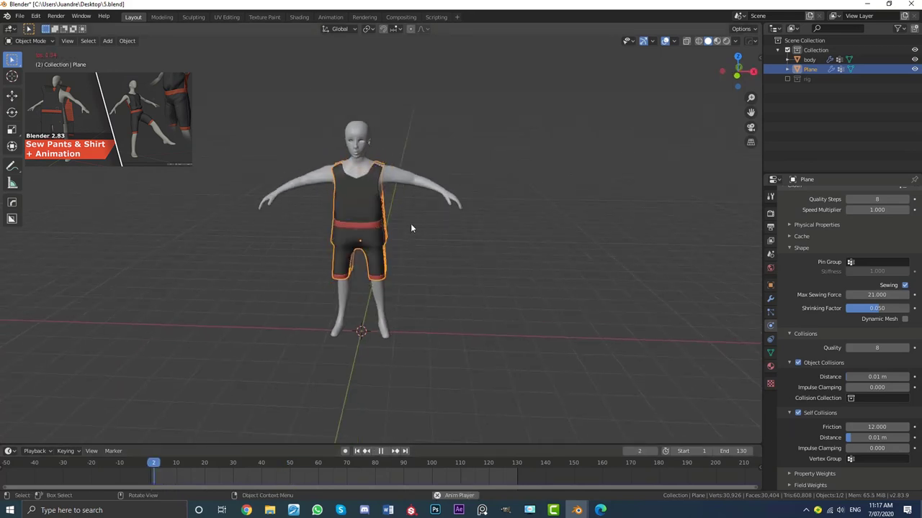
key(space)
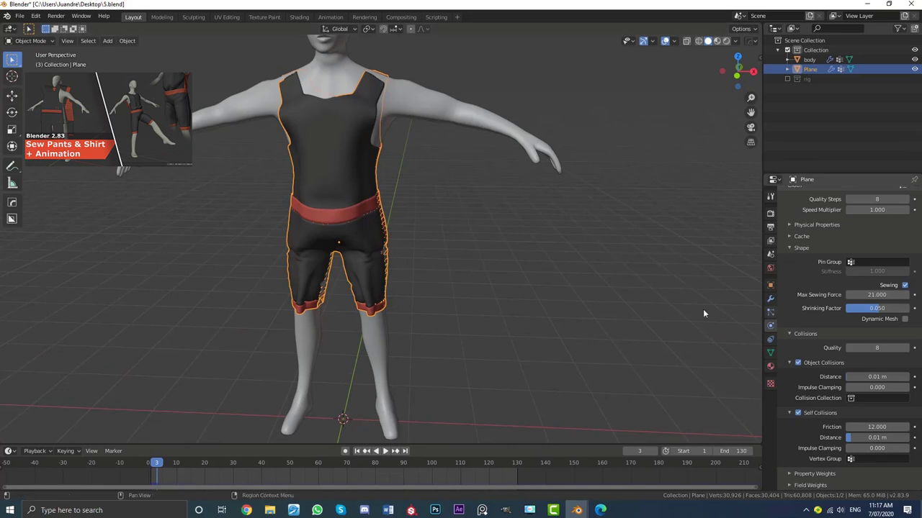
Step: Collapse the Shape and Collisions settings, expand the cloth Cache and set the simulation end to frame 130
click(792, 247)
click(791, 327)
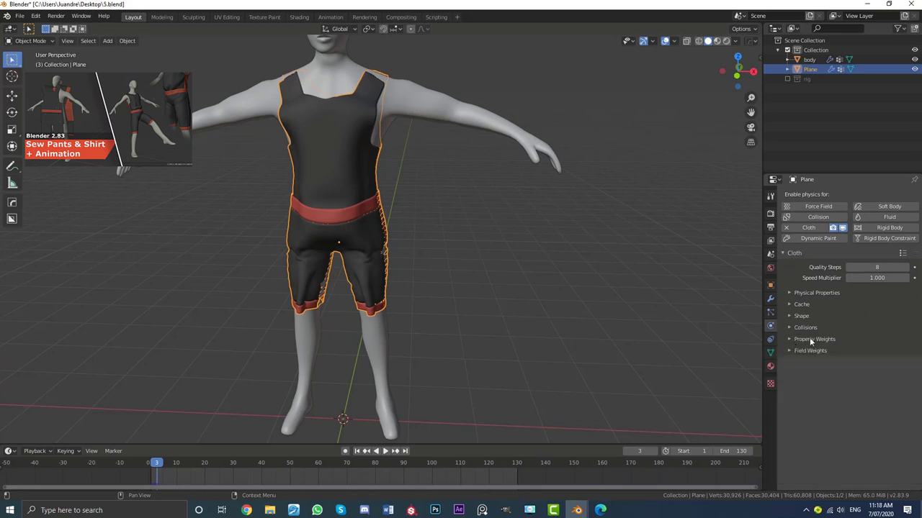
click(790, 304)
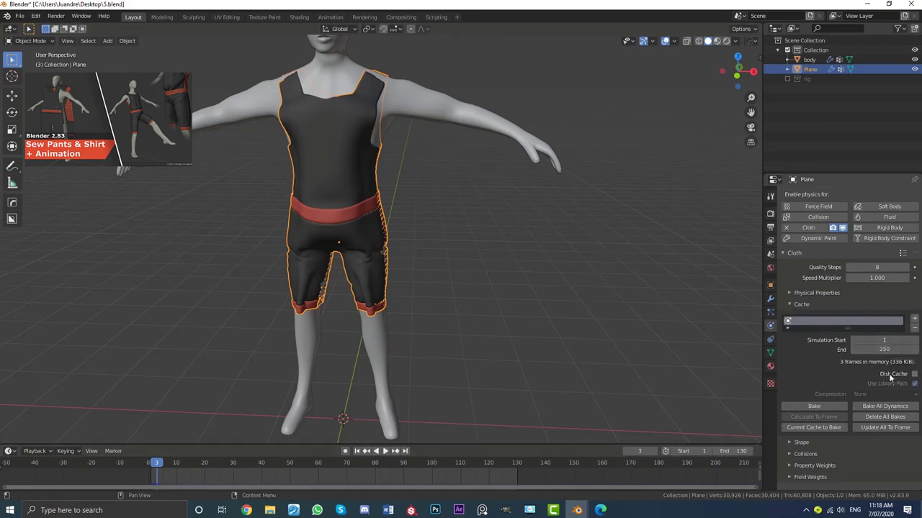
click(878, 350)
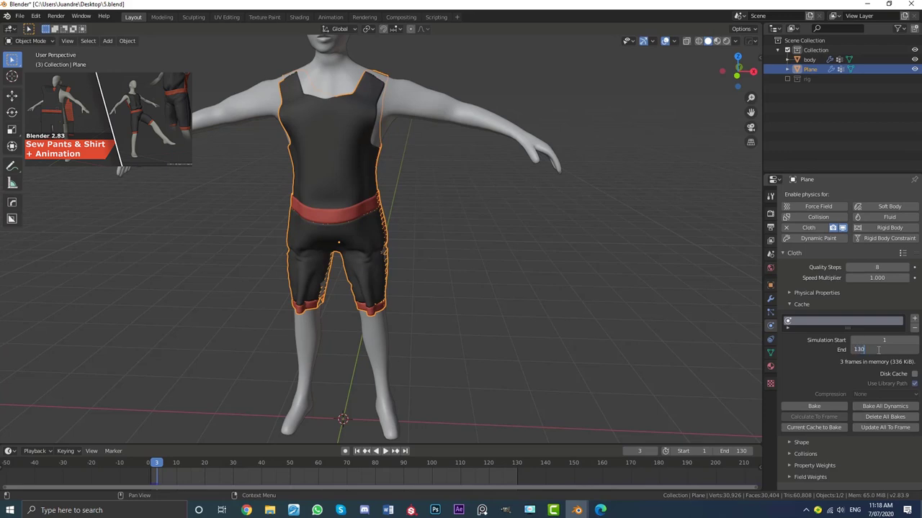
key(Return)
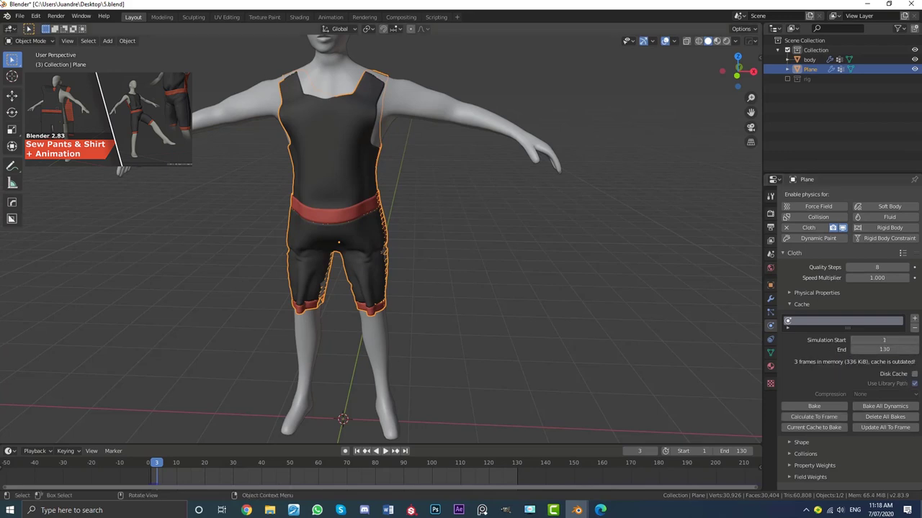
Step: Save the file and bake the clothing's cloth simulation
click(21, 17)
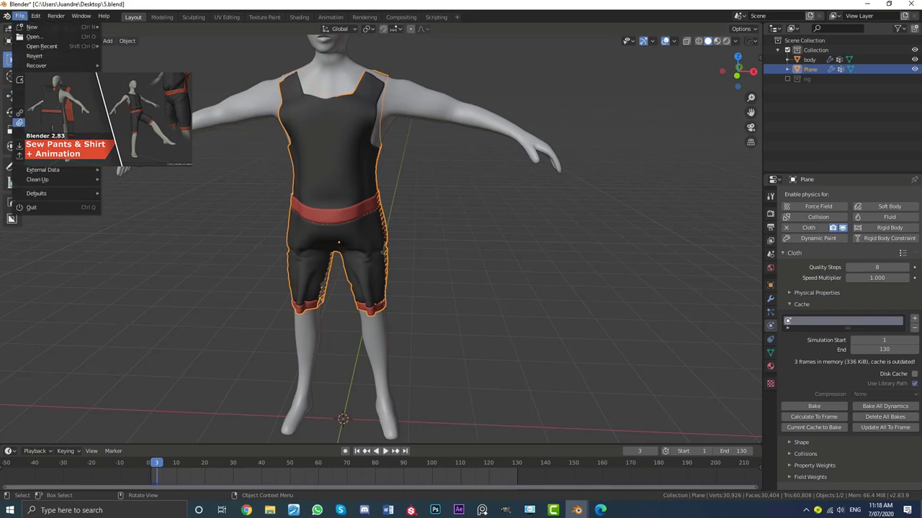
key(Escape)
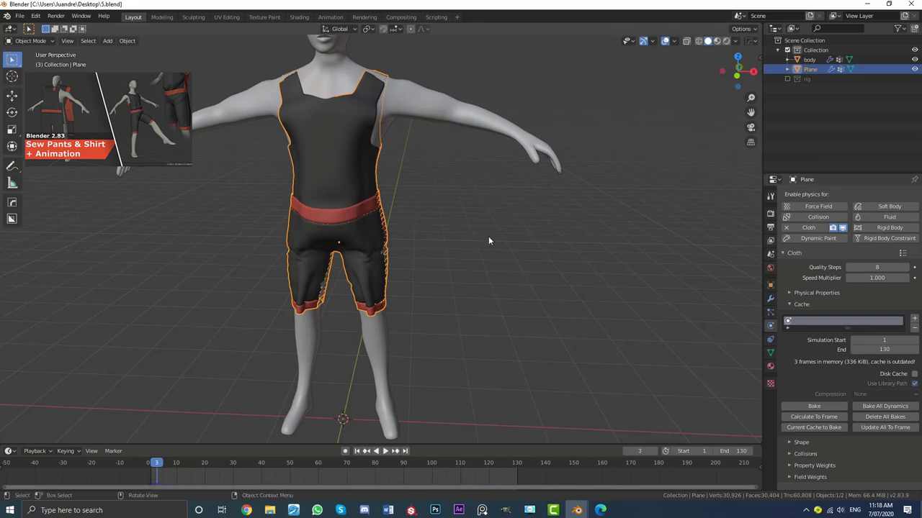
click(813, 407)
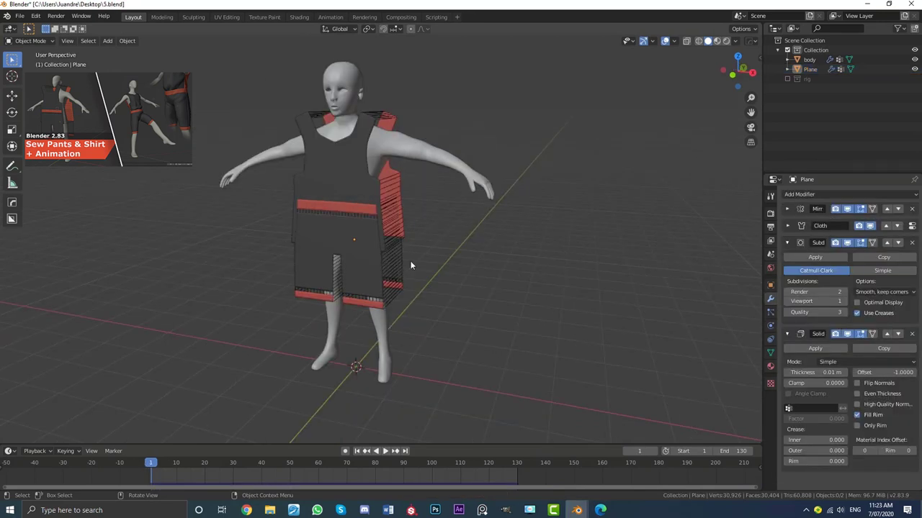
Step: Play the baked animation, pause it at frame 66 and inspect the clothes around the raised leg from several sides
key(space)
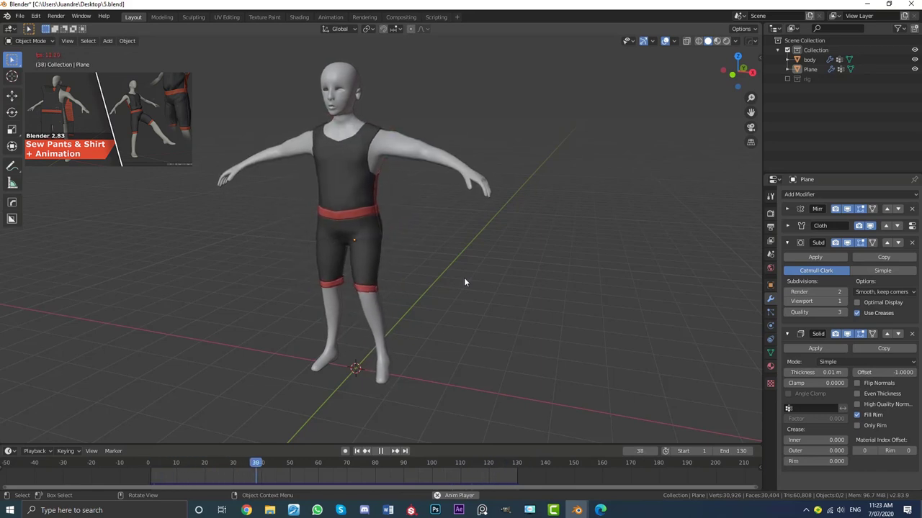
scroll(302, 157, up, 3)
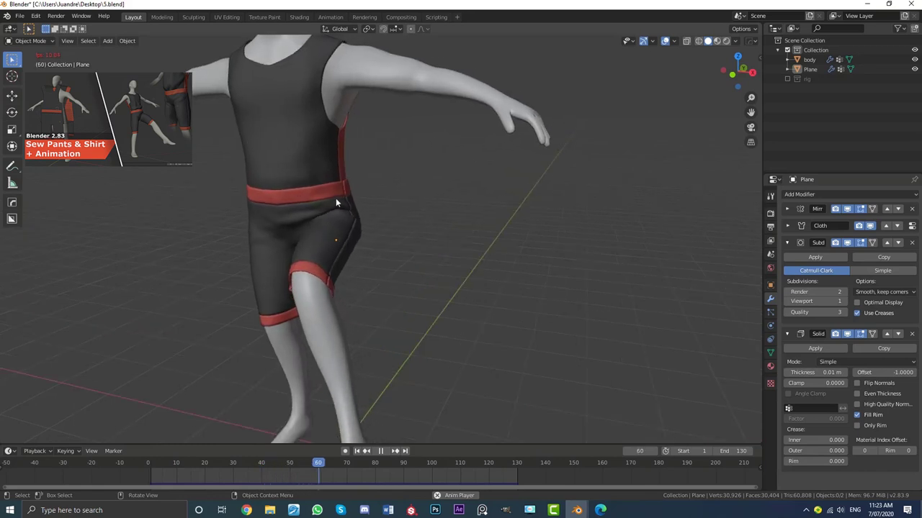
middle_drag(339, 199, 401, 110)
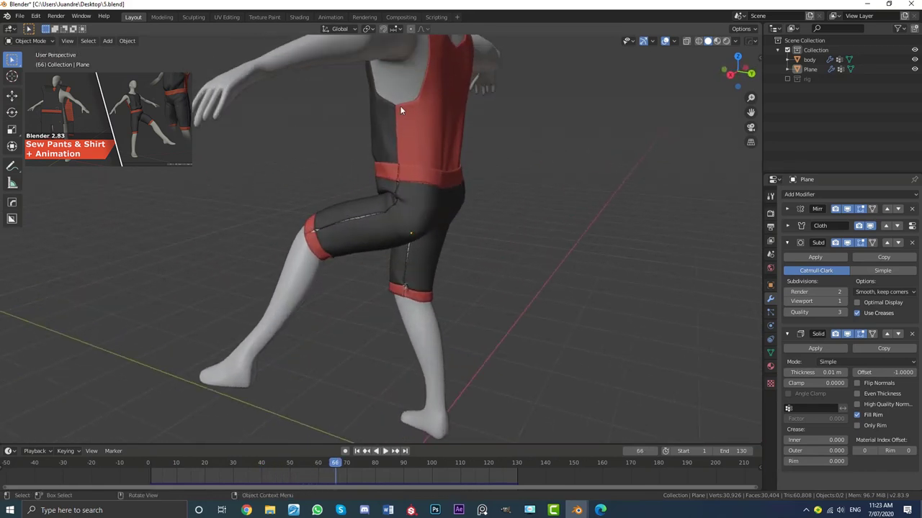
middle_drag(449, 153, 378, 158)
middle_drag(490, 177, 405, 214)
middle_drag(325, 196, 350, 204)
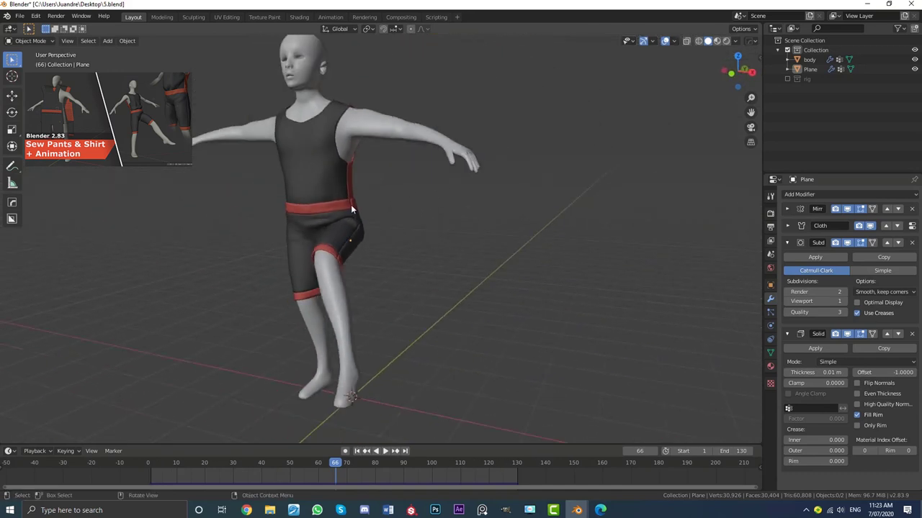
Step: Turn off the viewport display of the clothing's Subdivision modifier and rewind to frame 1
click(351, 204)
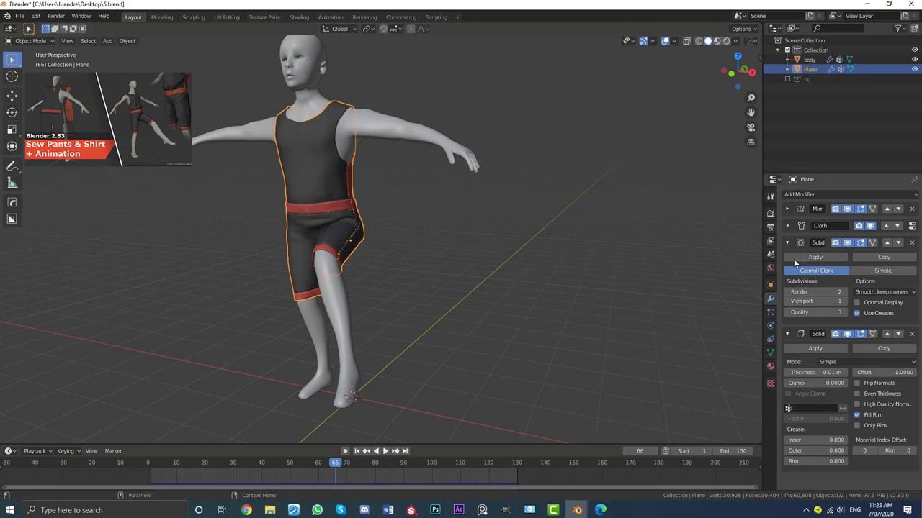
click(848, 243)
middle_drag(300, 212, 323, 214)
key(shift+Left)
Step: Play the baked animation from the front, pause at frame 91 and resume it from an angled side view
key(space)
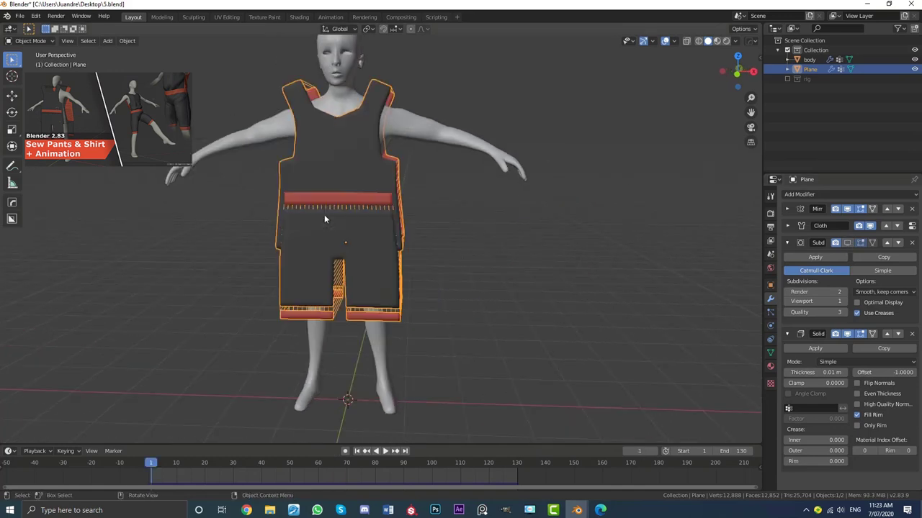
scroll(324, 214, down, 3)
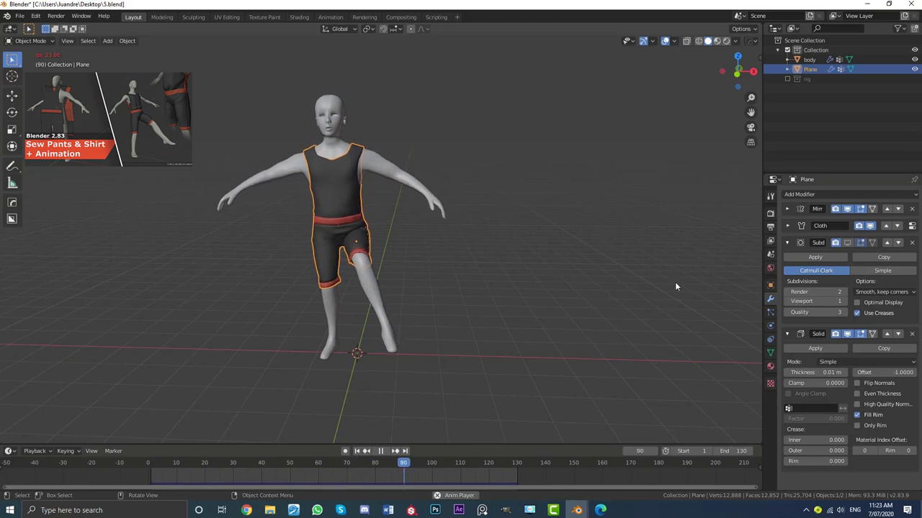
key(space)
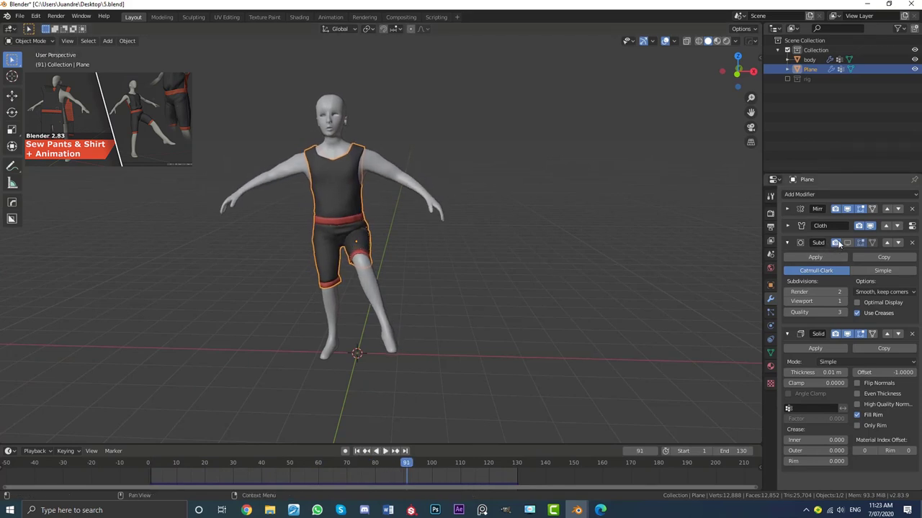
middle_drag(405, 199, 352, 237)
key(space)
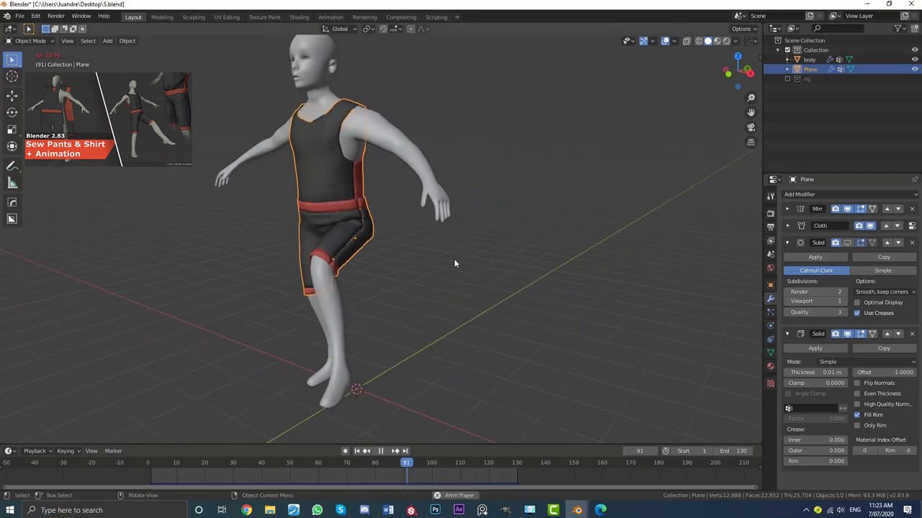